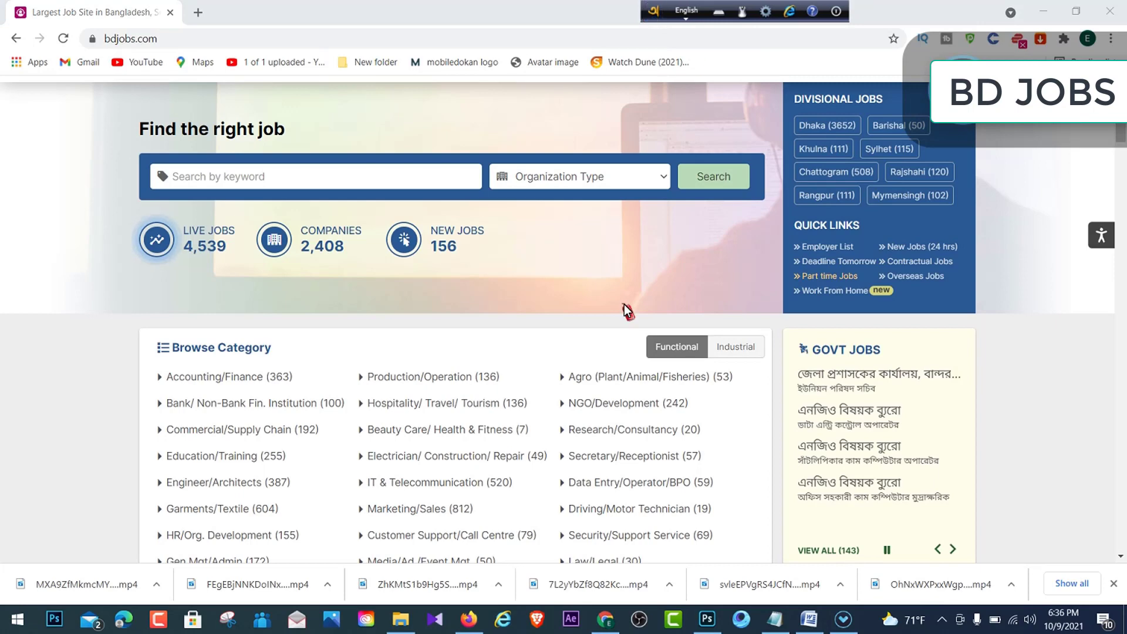
- Look through the organization type list on the Bdjobs home page without choosing one
scroll(473, 360, up, 2)
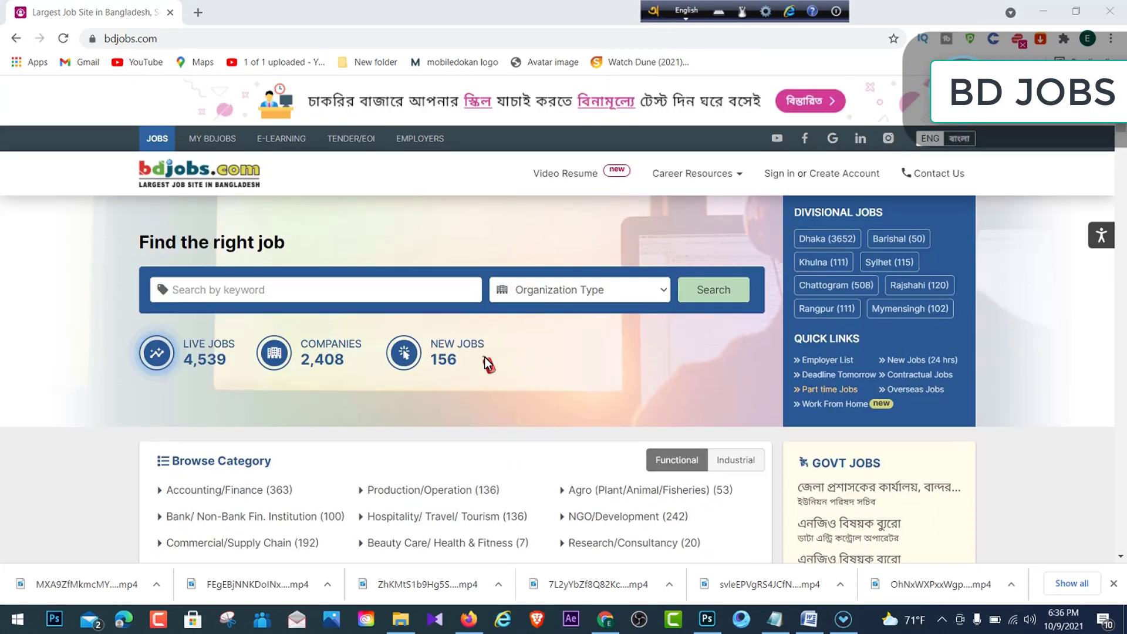
click(664, 287)
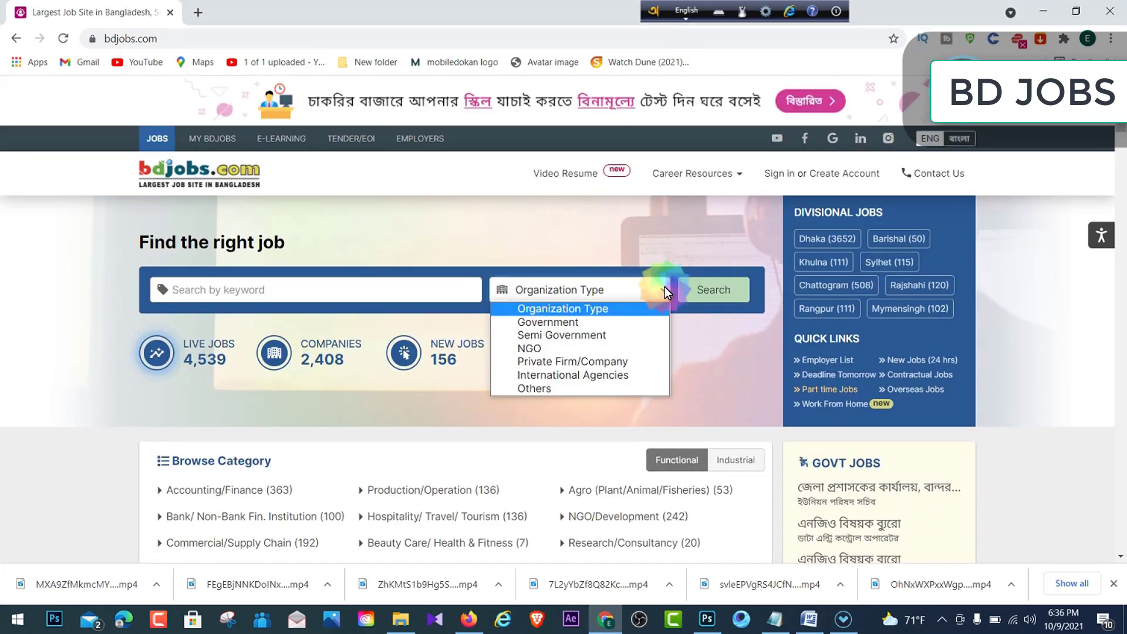
click(664, 287)
click(665, 290)
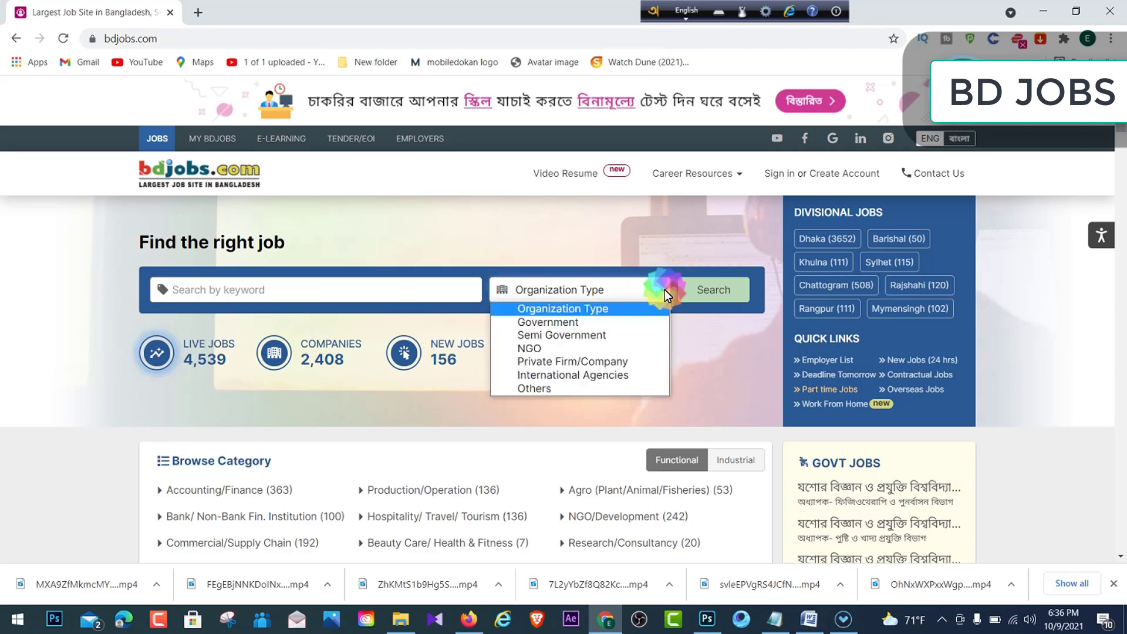
click(51, 227)
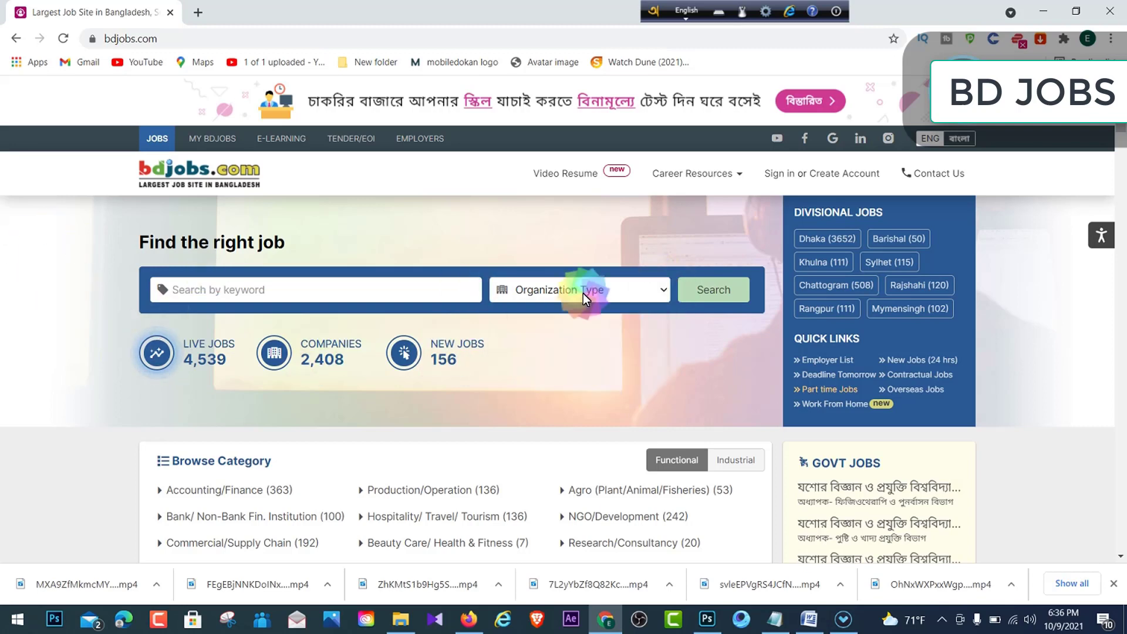
click(664, 289)
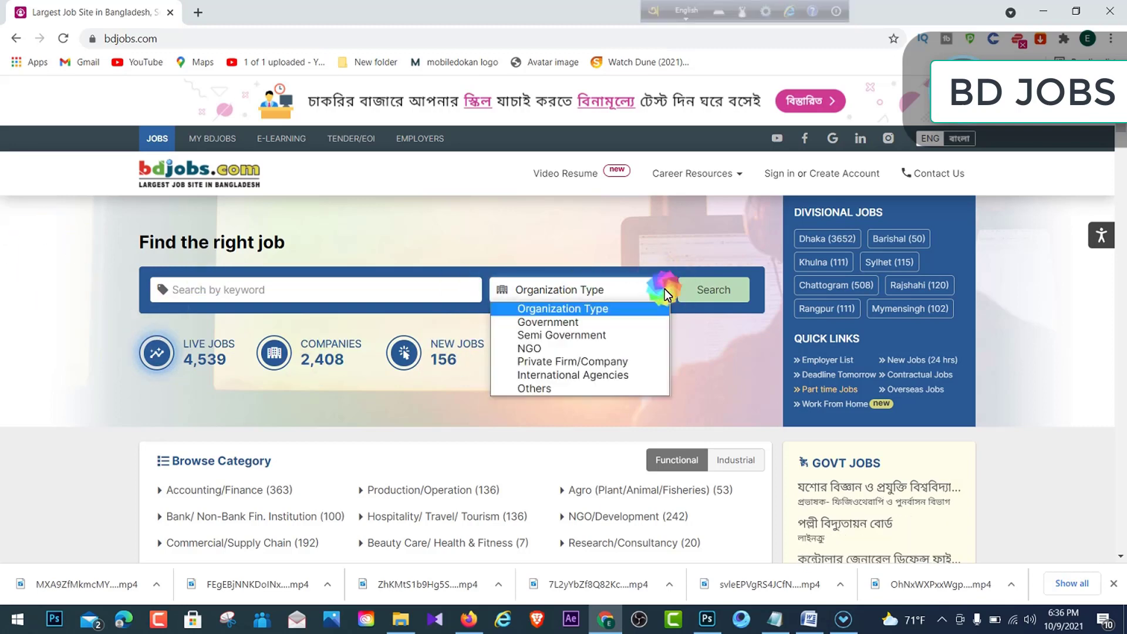
click(439, 174)
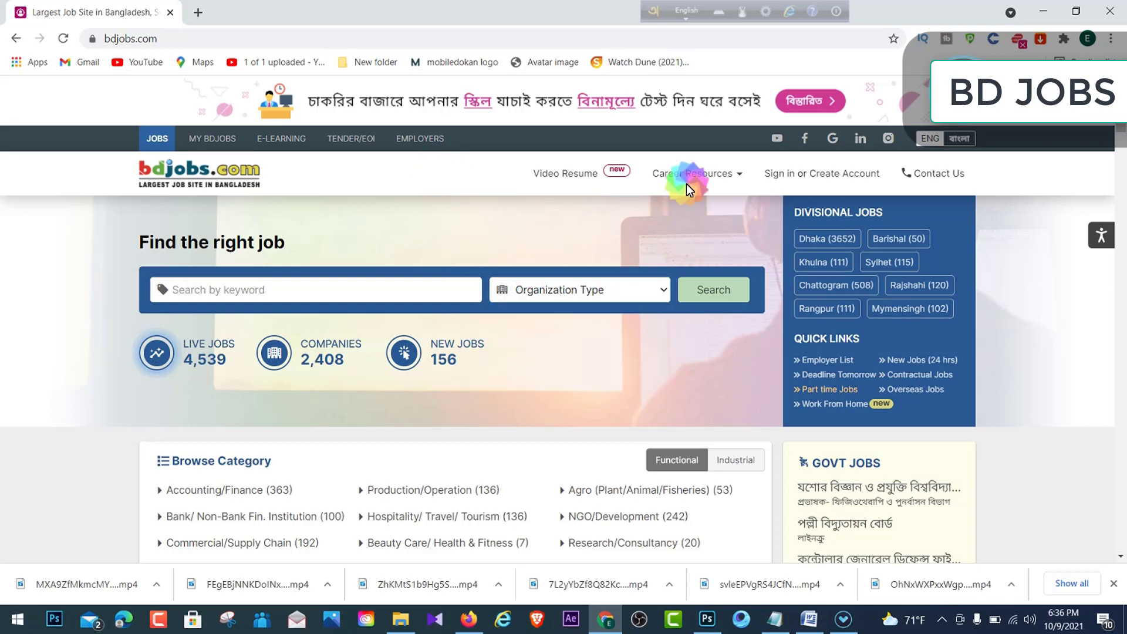
click(1036, 163)
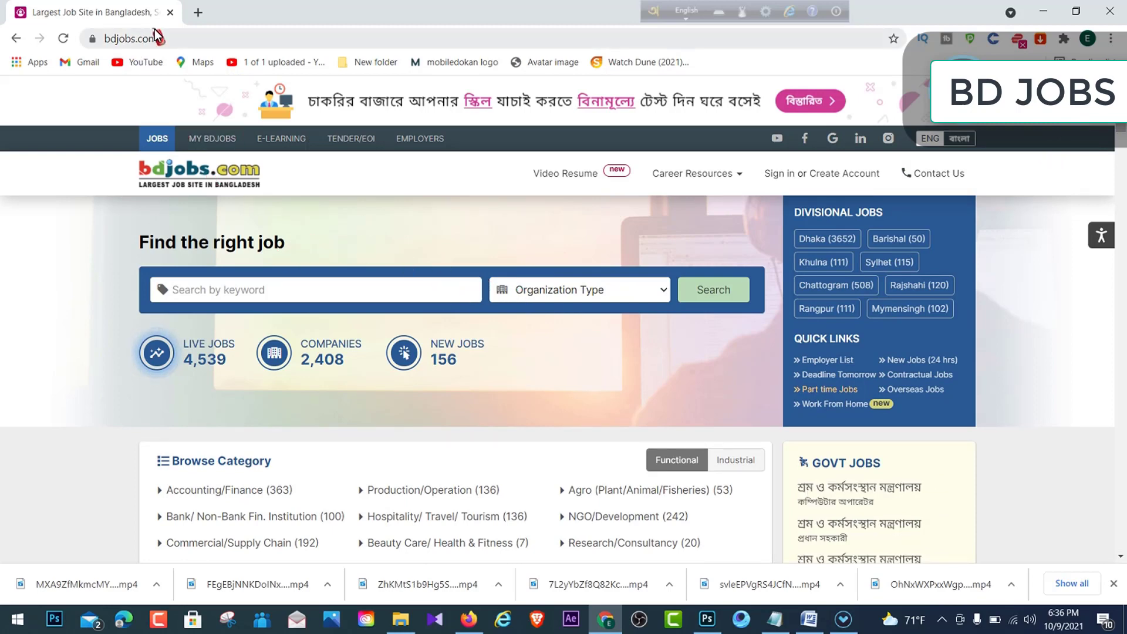
- Select and deselect the bdjobs.com site address several times, then scroll the page
click(179, 39)
click(122, 96)
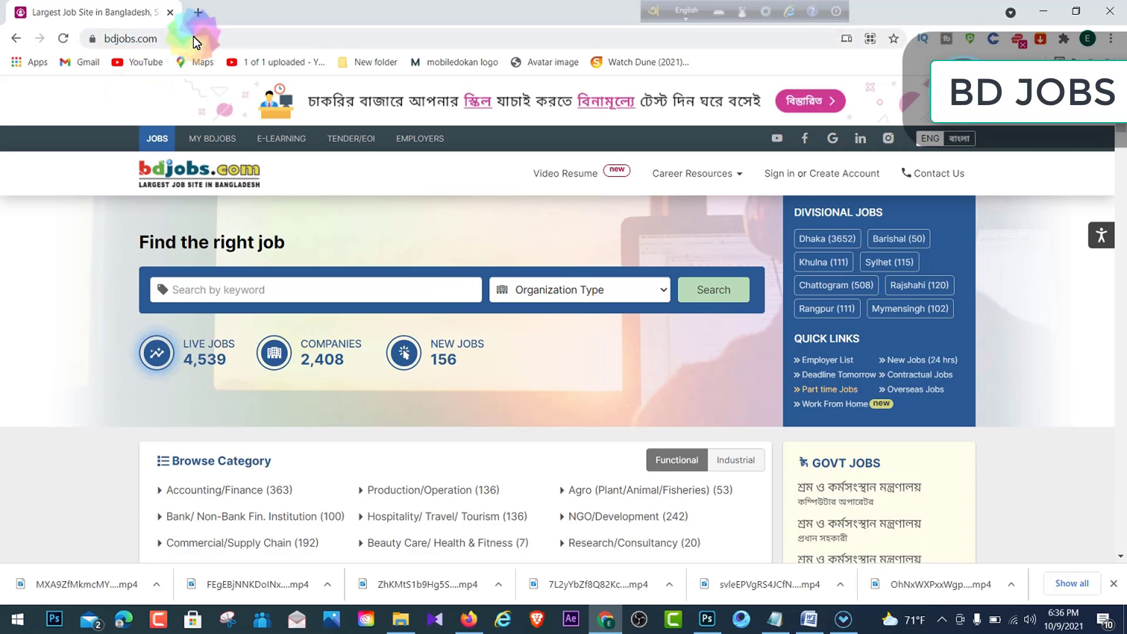
click(183, 41)
click(117, 107)
click(176, 44)
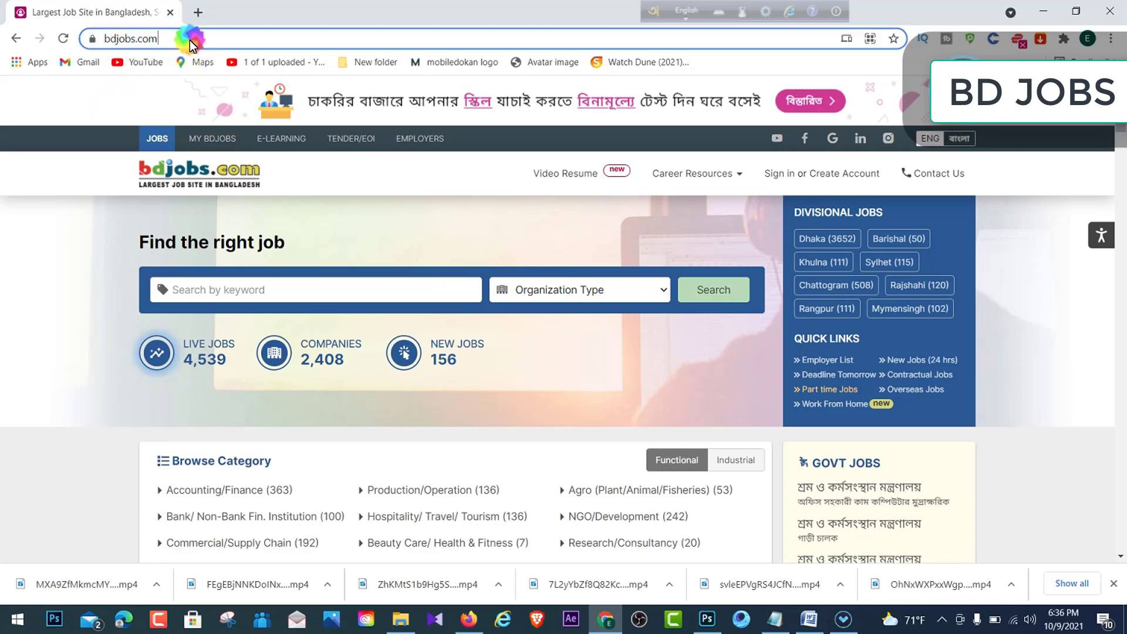
click(142, 99)
click(198, 40)
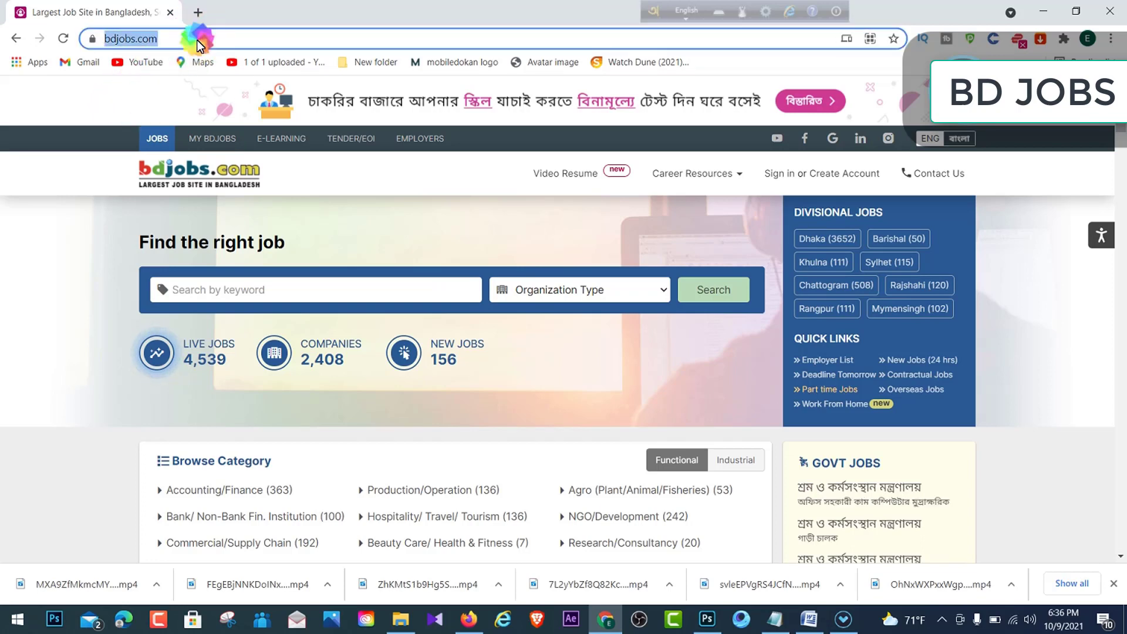
click(108, 114)
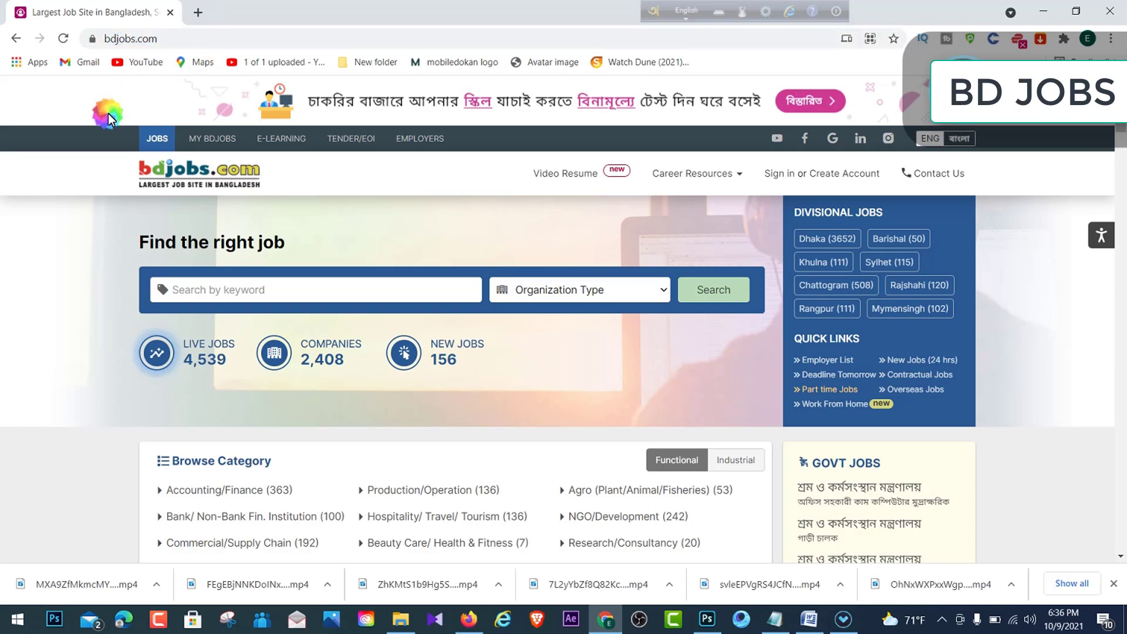
click(188, 37)
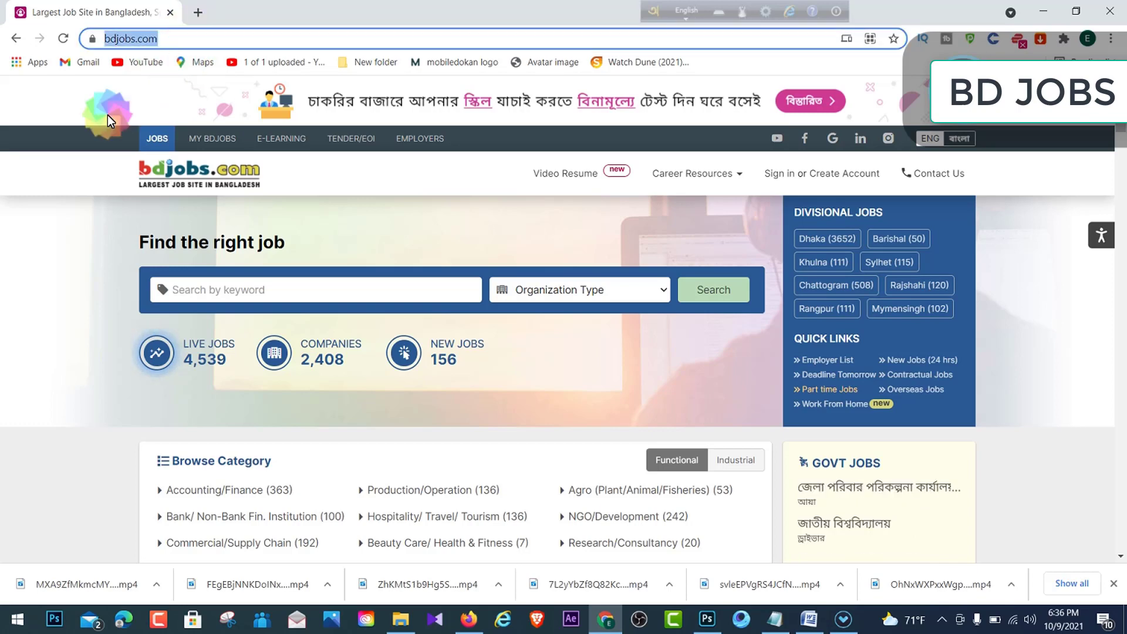
click(101, 118)
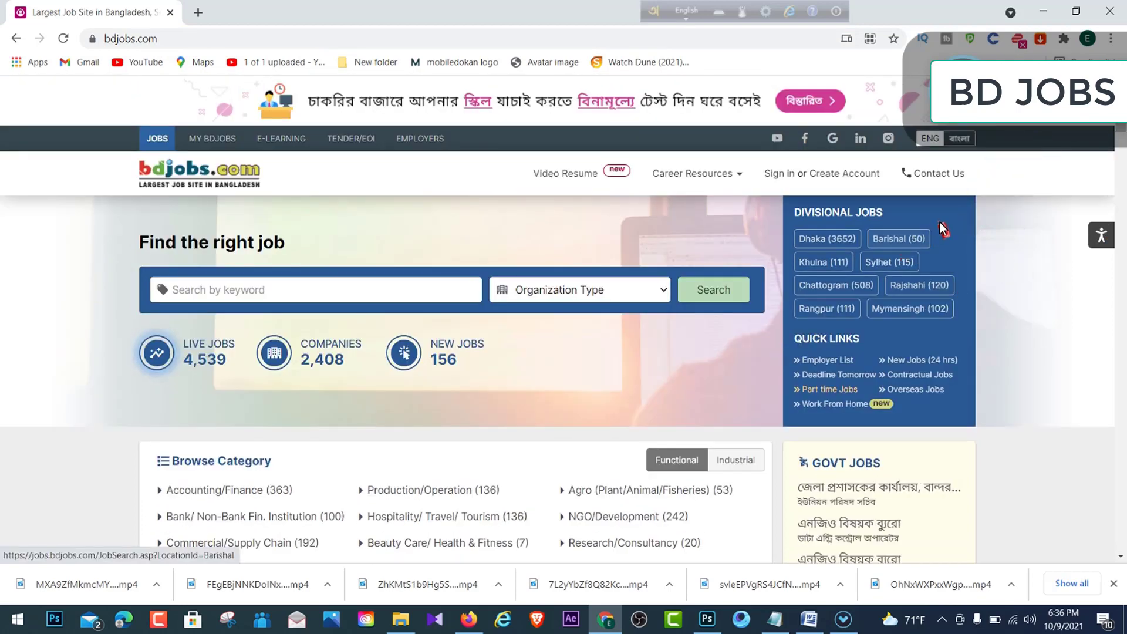
click(898, 235)
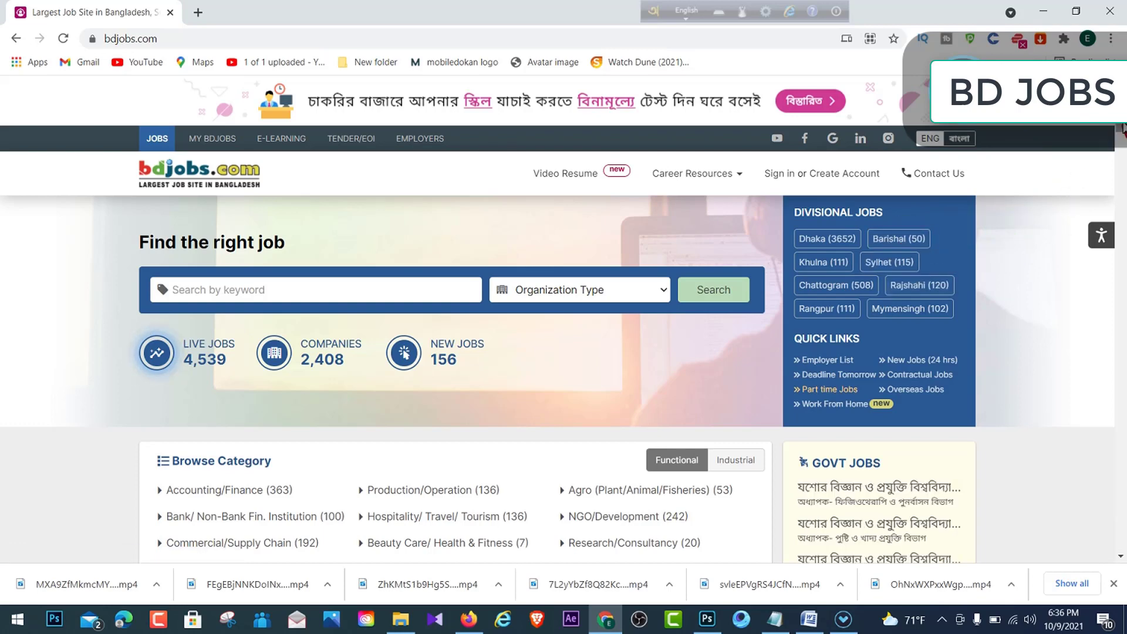
mouse_move(1123, 129)
mouse_down()
mouse_move(1123, 145)
mouse_move(1121, 126)
mouse_up()
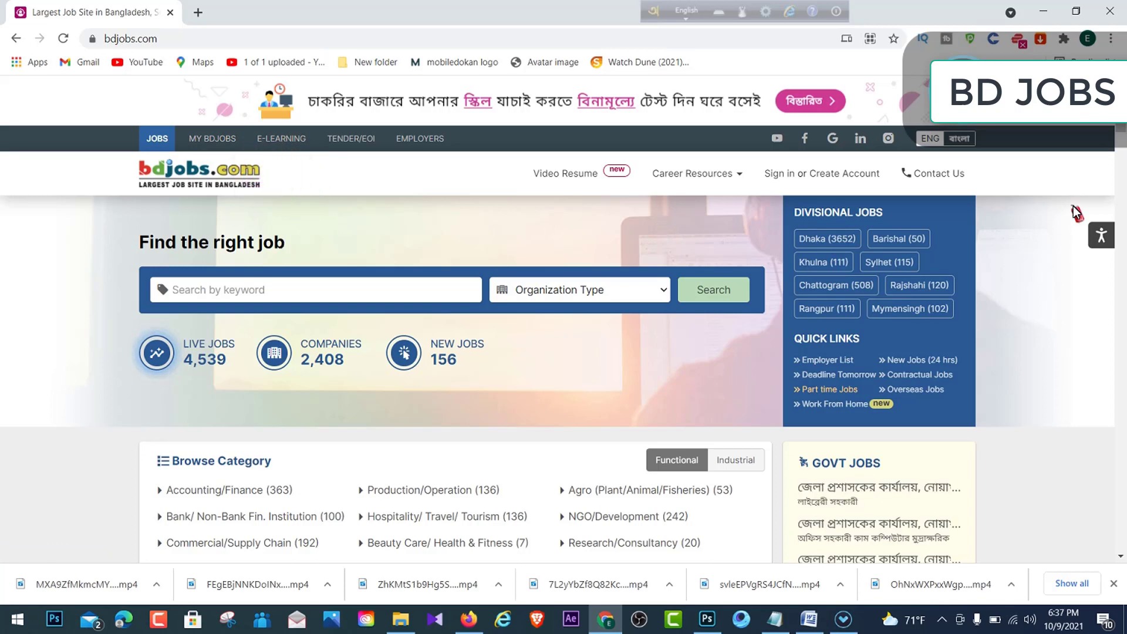
scroll(1116, 135, down, 2)
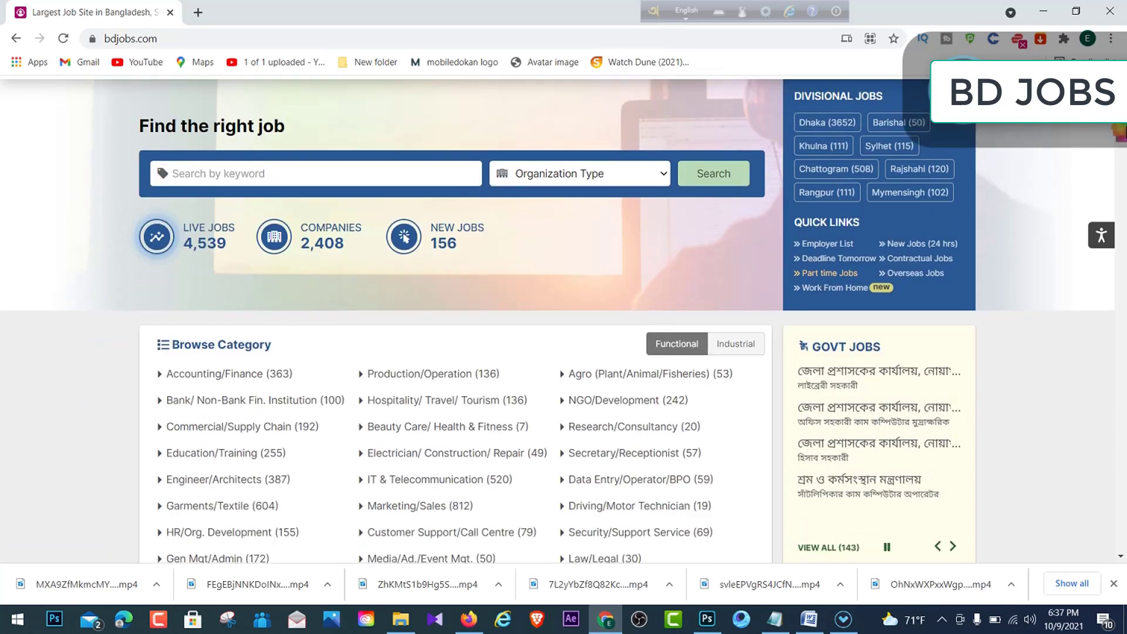
scroll(1110, 141, up, 2)
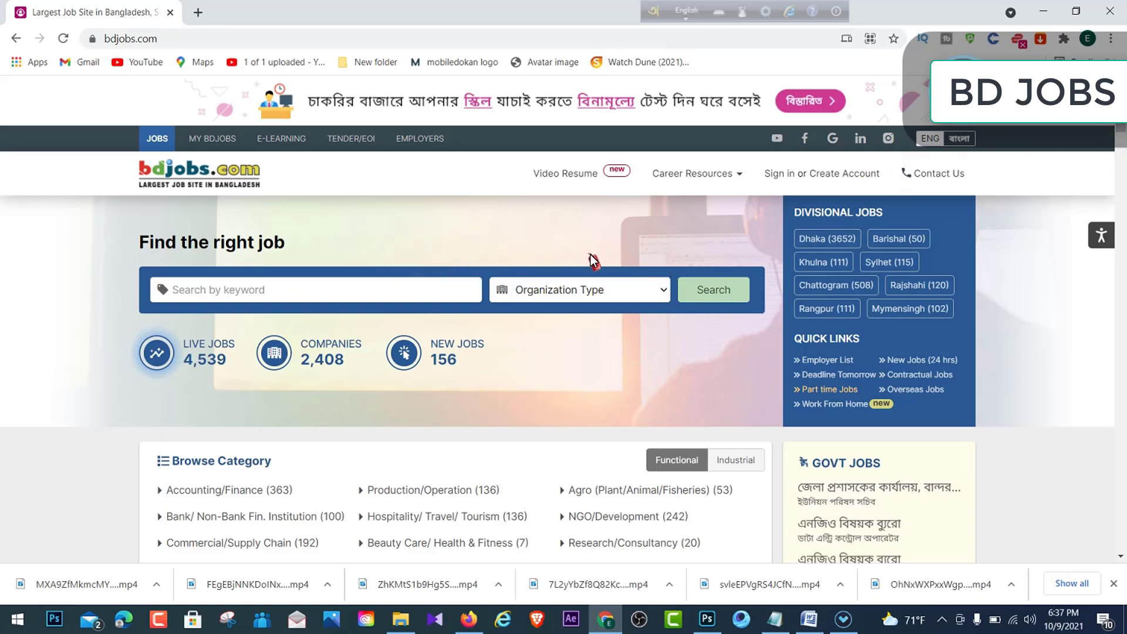
drag(1125, 126, 1122, 128)
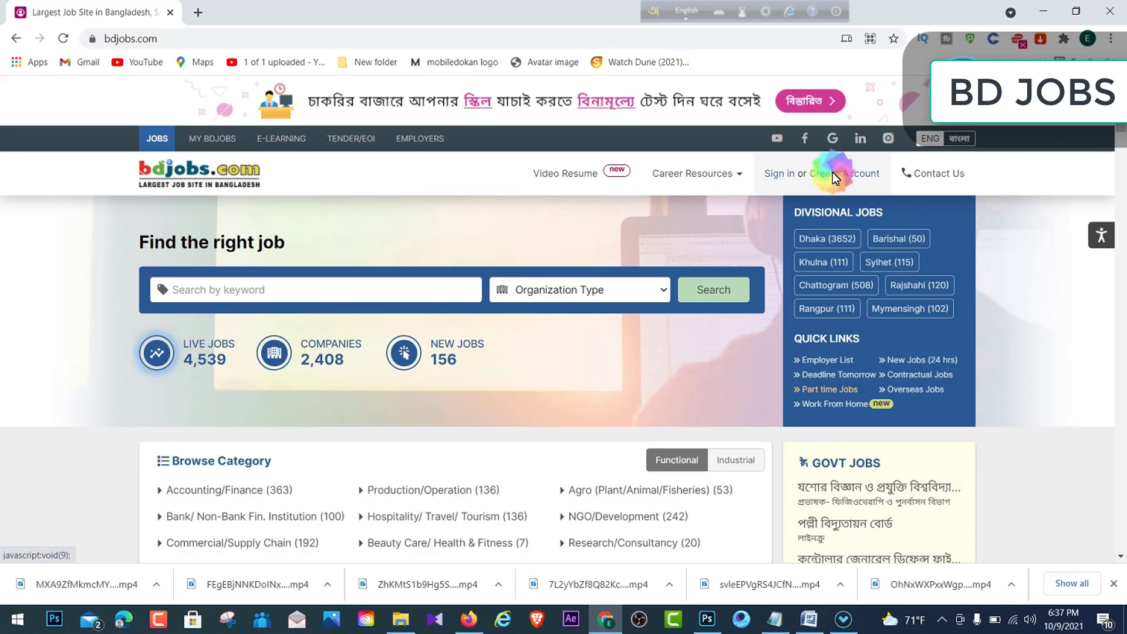
- Open the Sign in or Create Account choices and pick Create Account under My Bdjobs
click(832, 171)
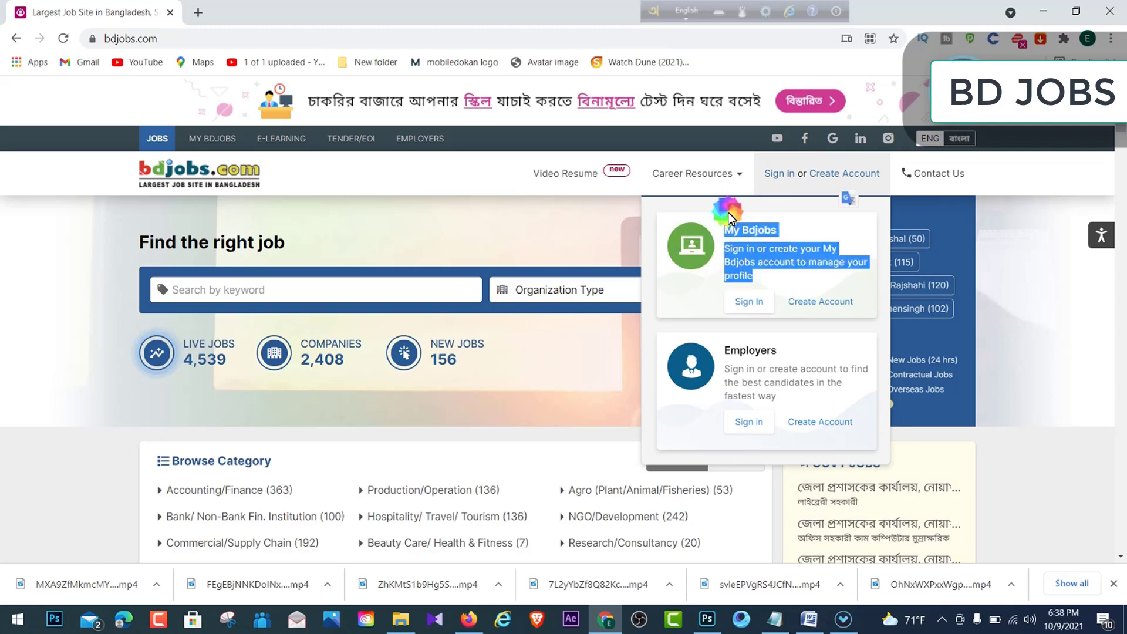
drag(727, 212, 745, 248)
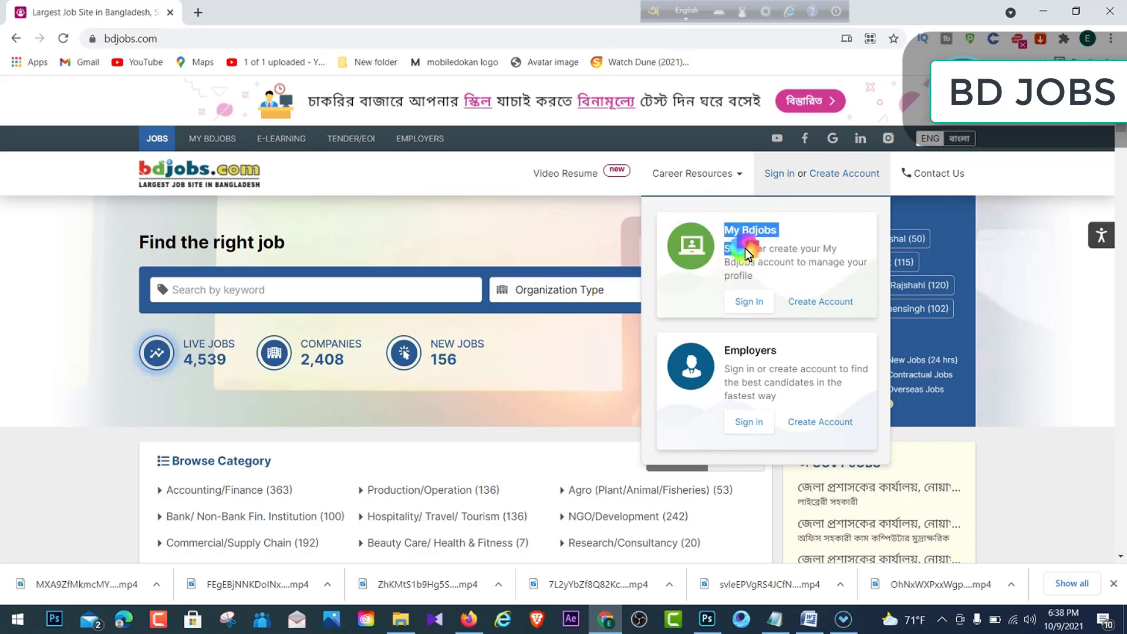
drag(726, 350, 751, 354)
click(797, 354)
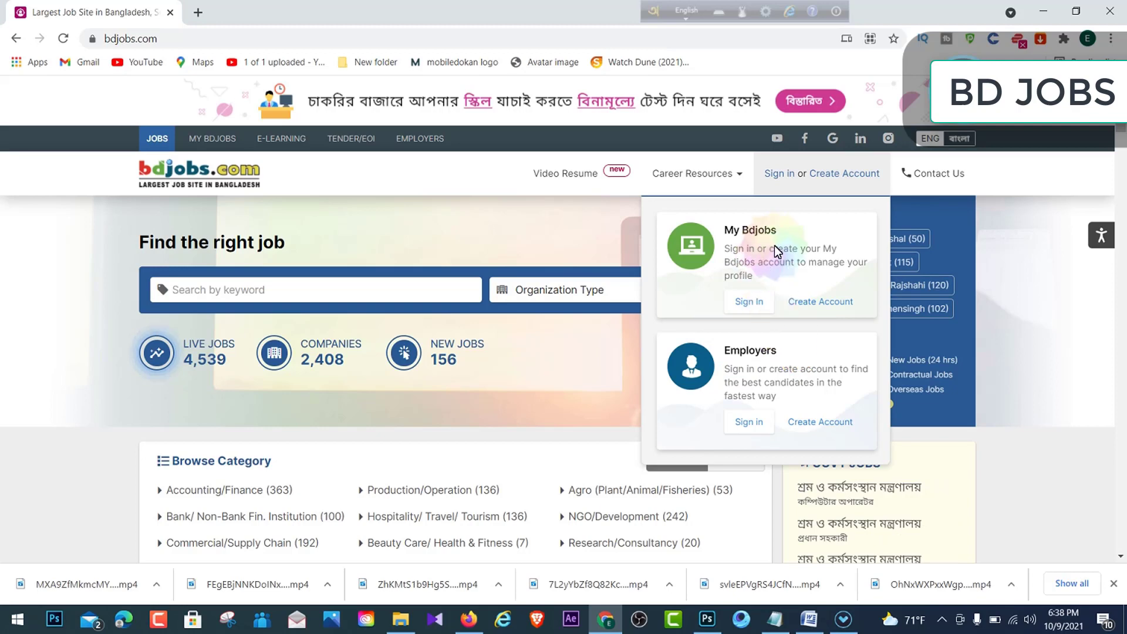
mouse_move(726, 230)
mouse_down()
mouse_move(821, 227)
mouse_move(704, 227)
mouse_up()
click(803, 227)
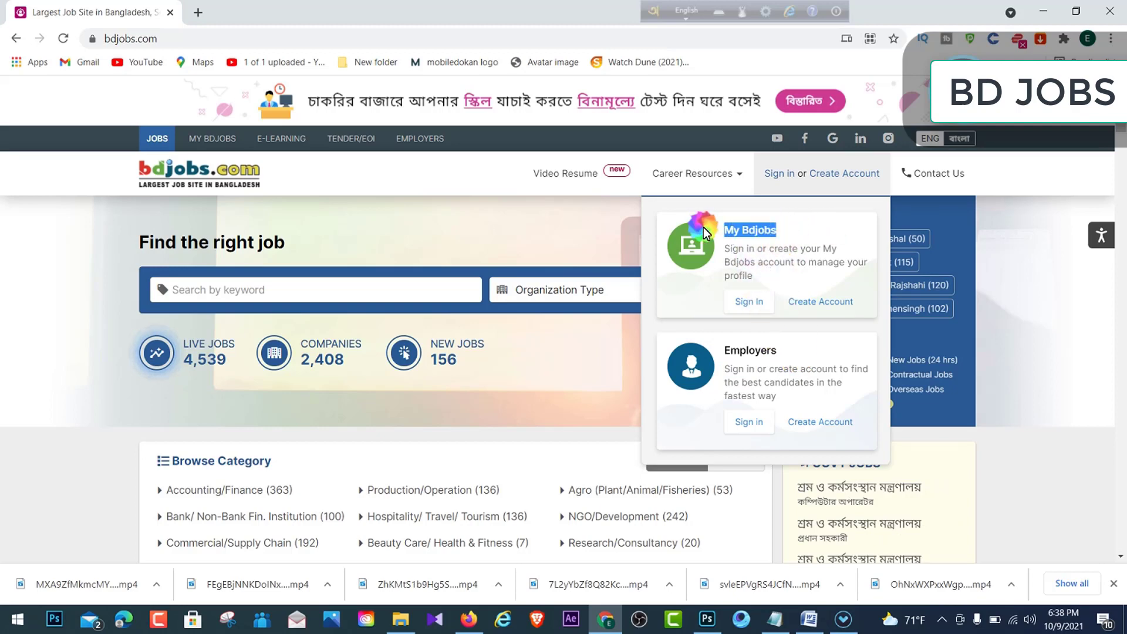
click(745, 236)
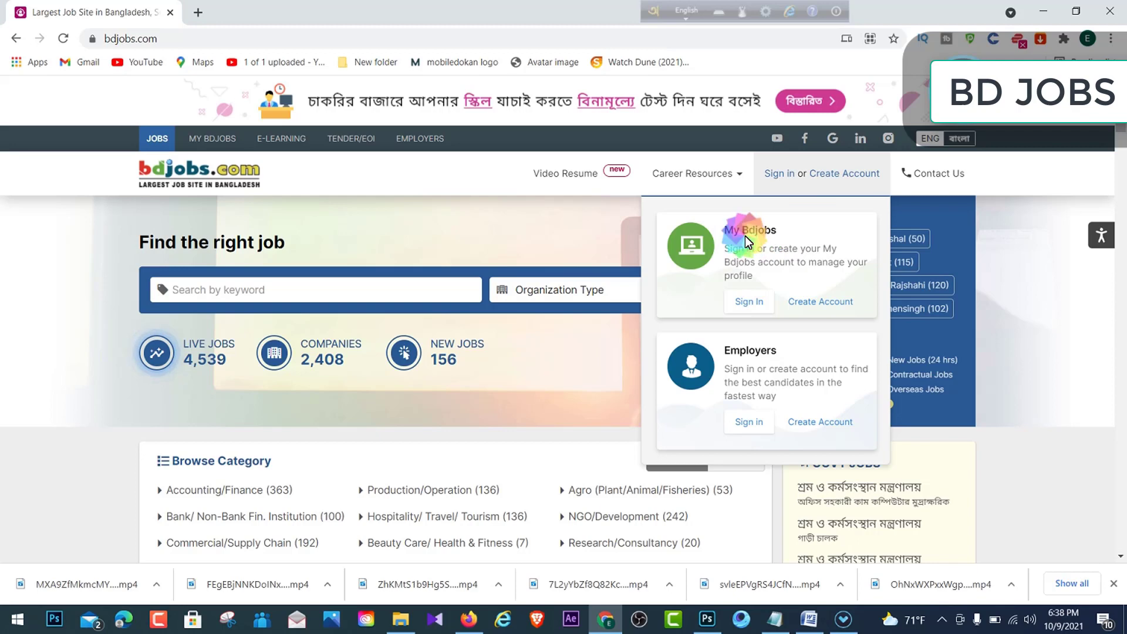
click(790, 356)
drag(790, 356, 724, 347)
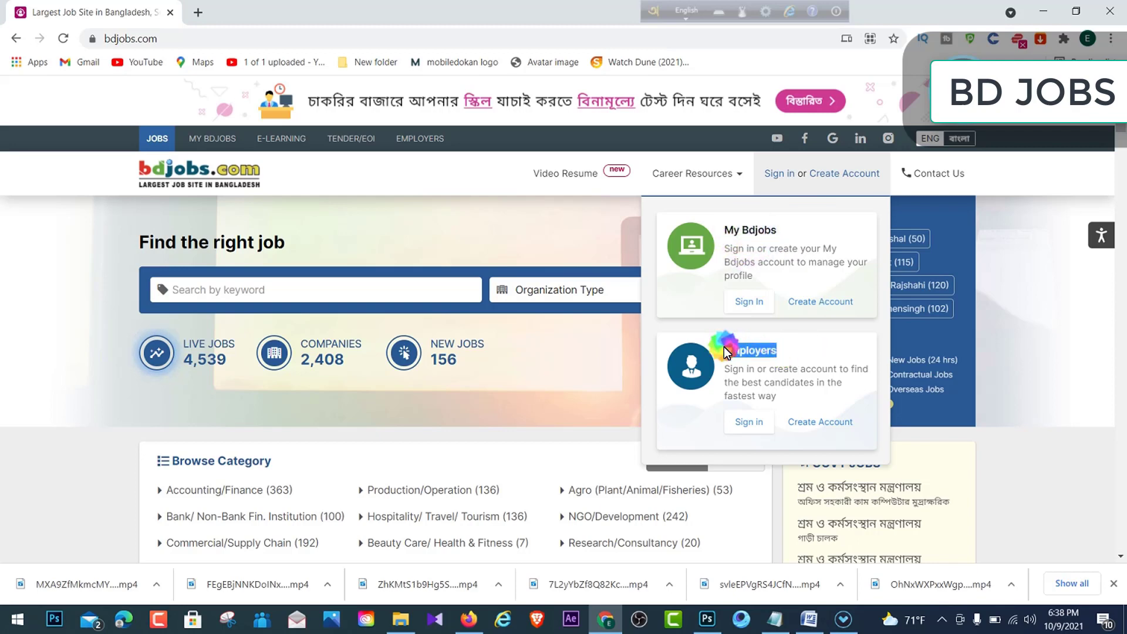
click(795, 351)
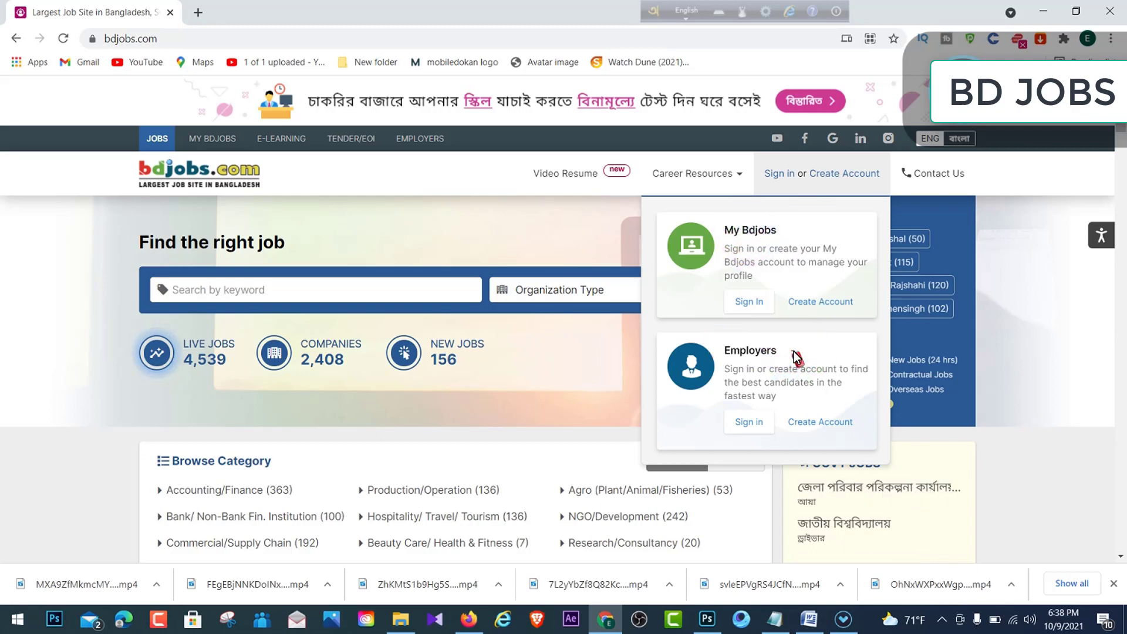
drag(795, 355, 762, 350)
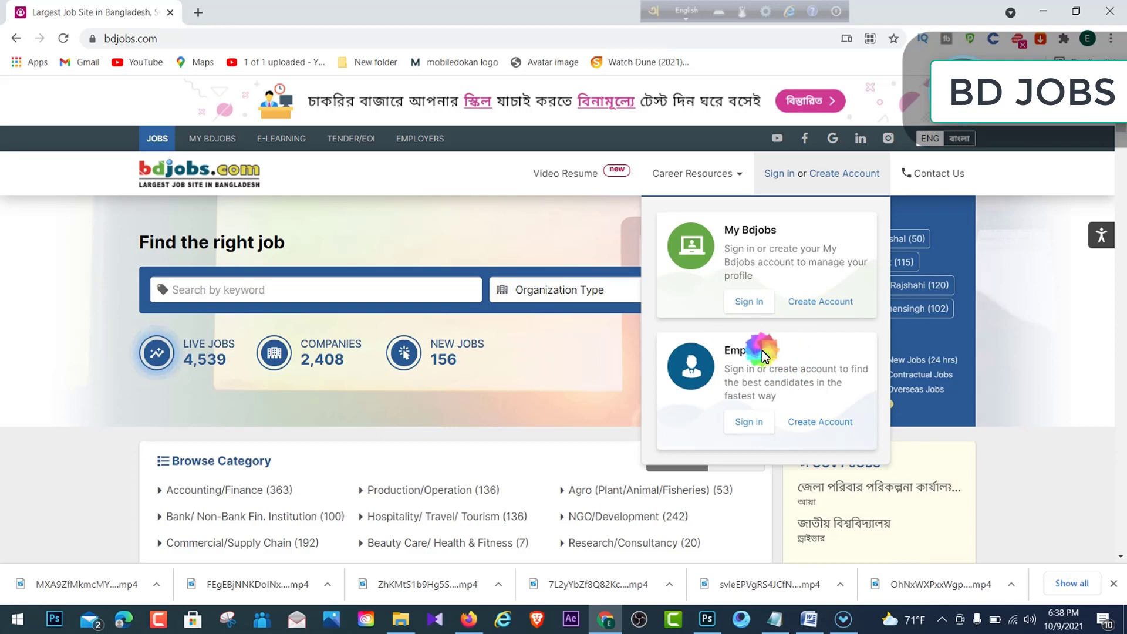
click(807, 350)
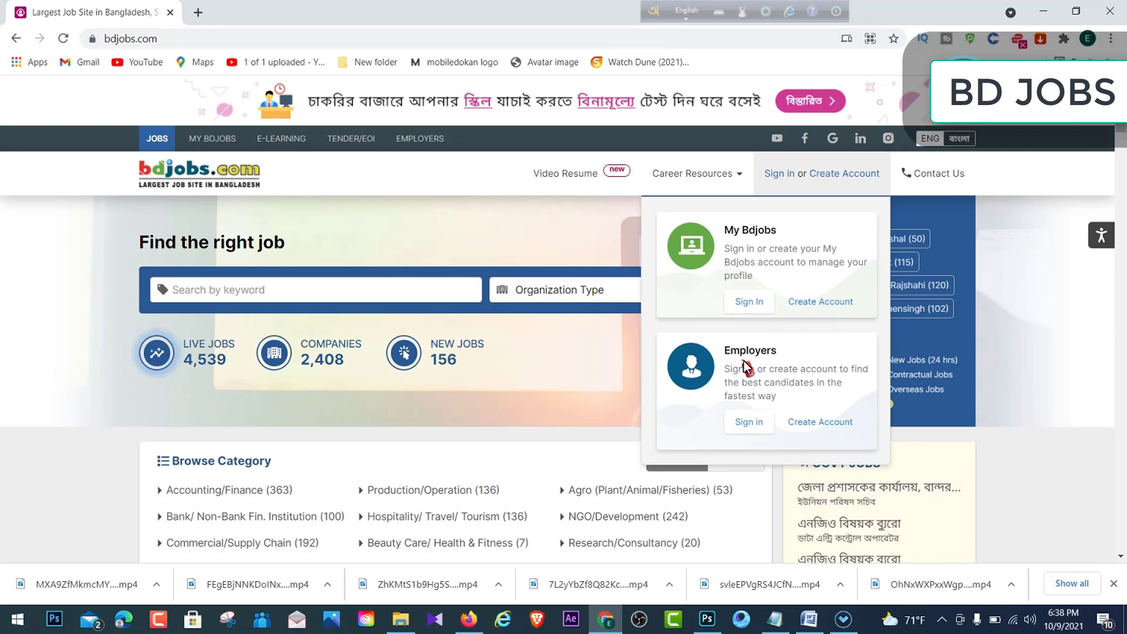
click(801, 363)
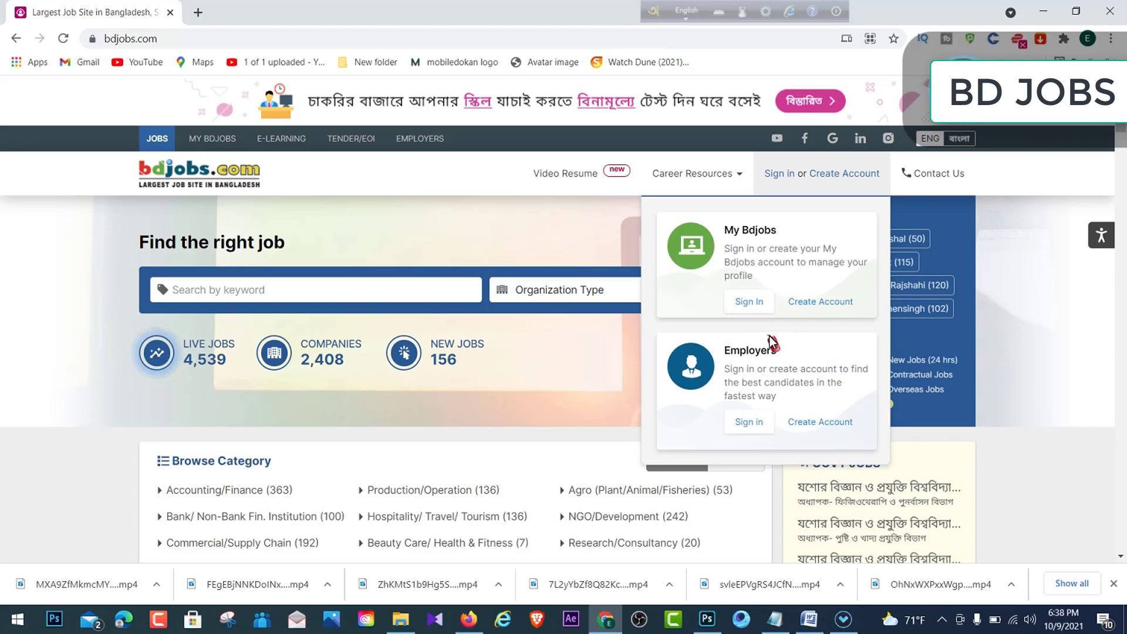
click(815, 301)
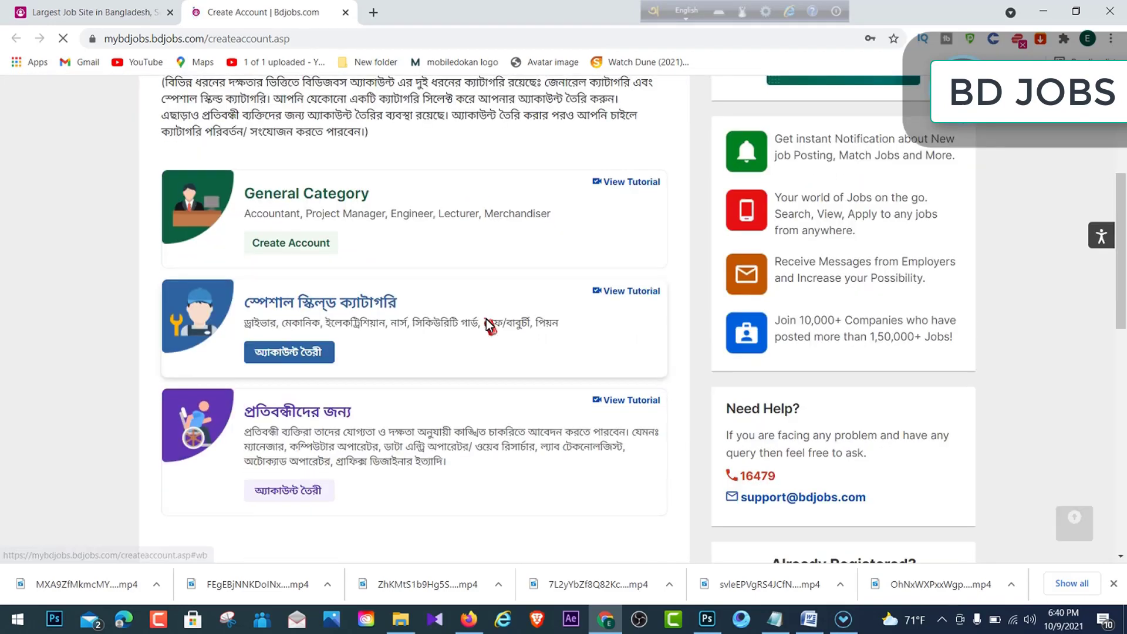
- Read through the account category cards and choose Create Account on the General Category card
scroll(312, 288, down, 2)
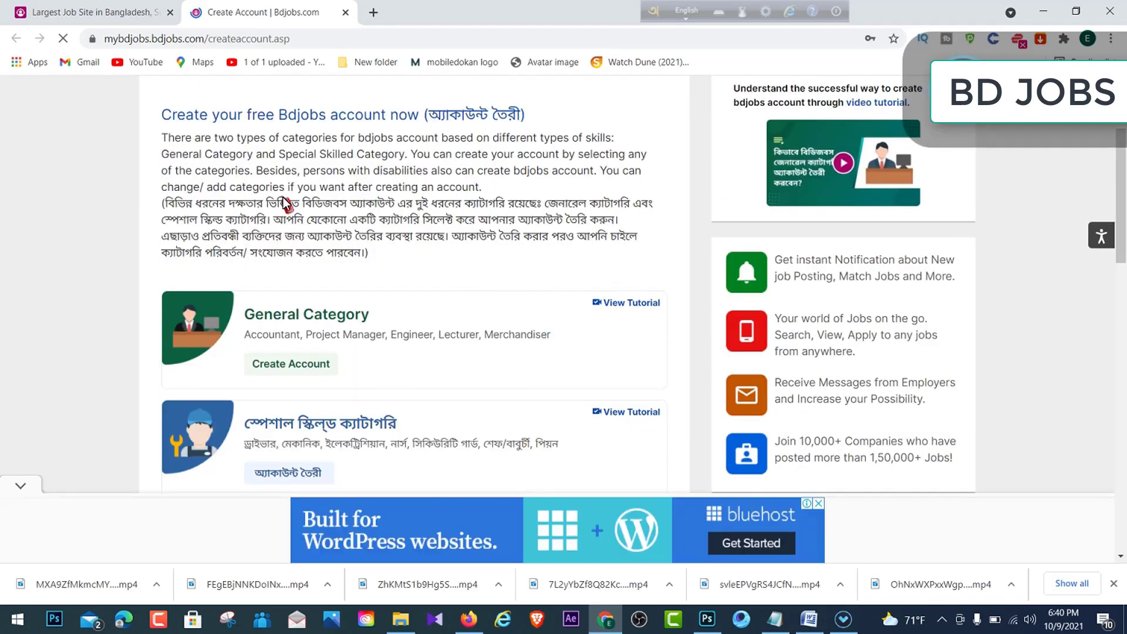
drag(175, 205, 430, 251)
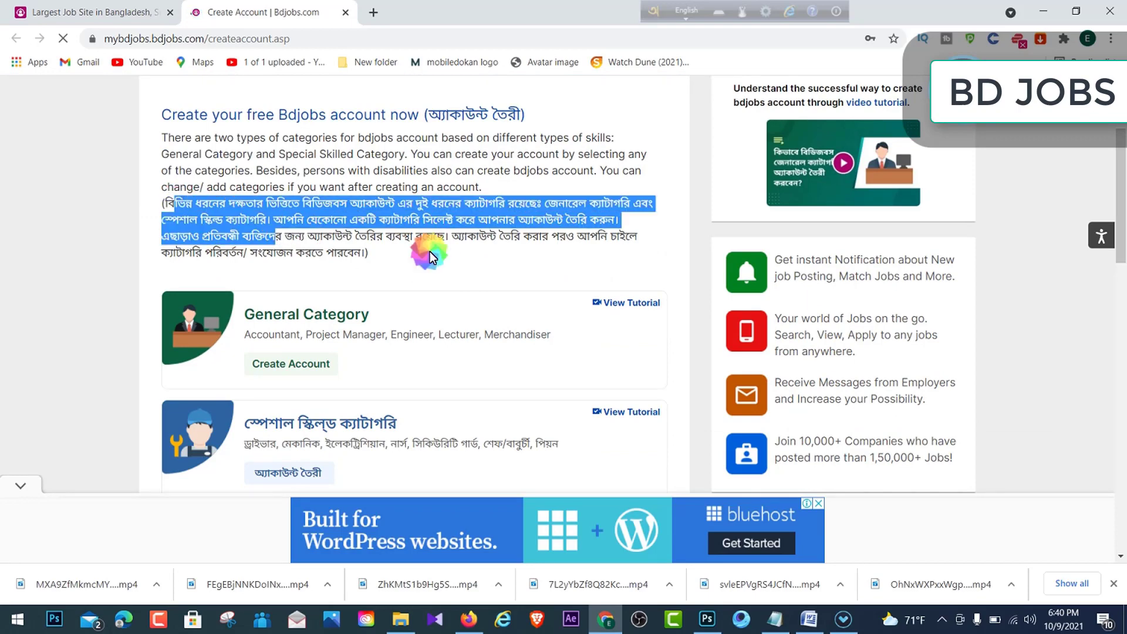
click(422, 252)
scroll(257, 200, down, 2)
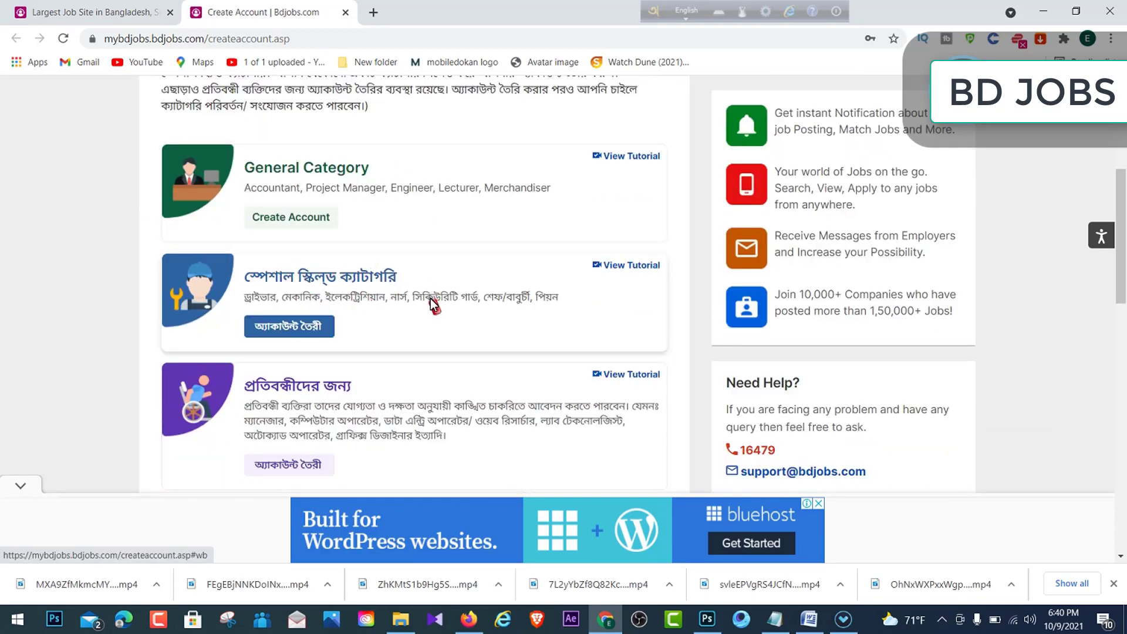
scroll(422, 302, down, 1)
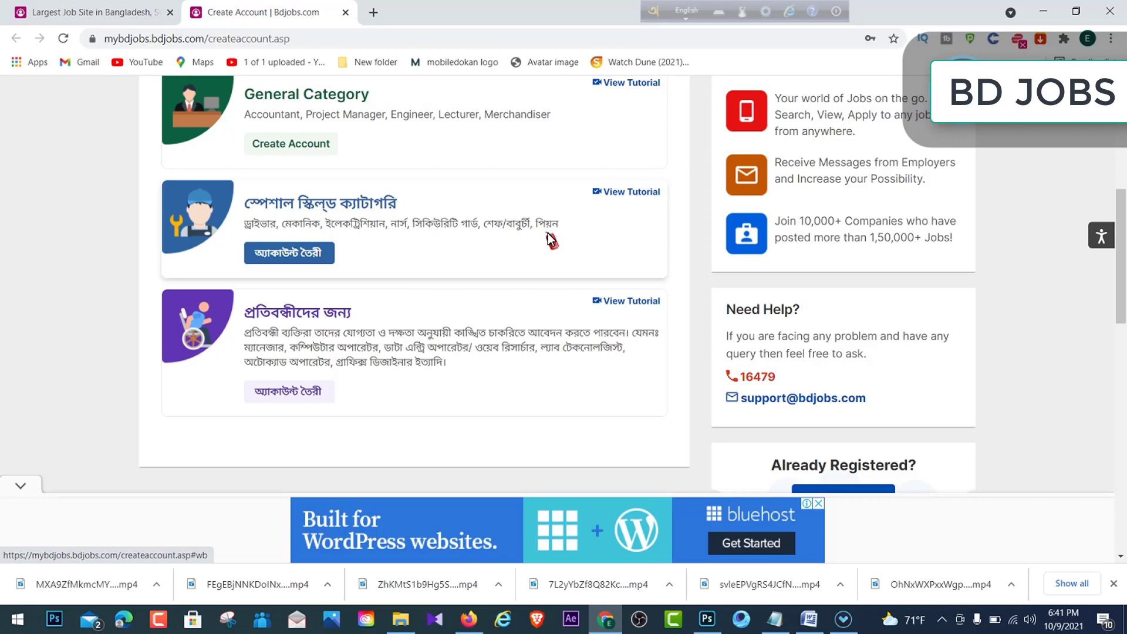
scroll(546, 241, up, 2)
scroll(348, 377, down, 1)
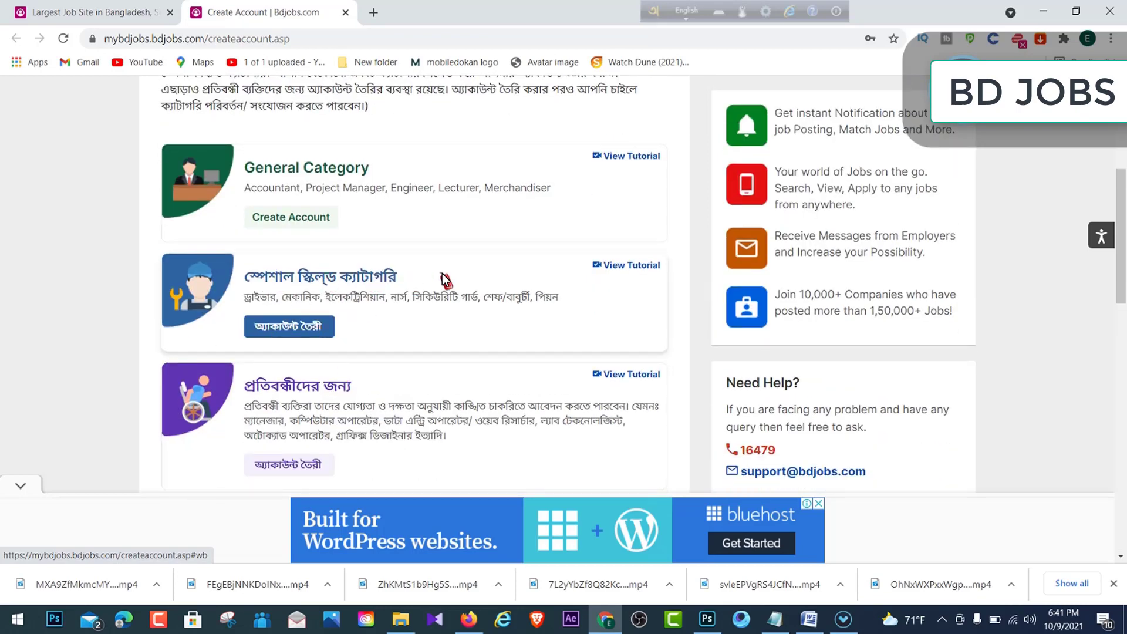
scroll(448, 279, up, 1)
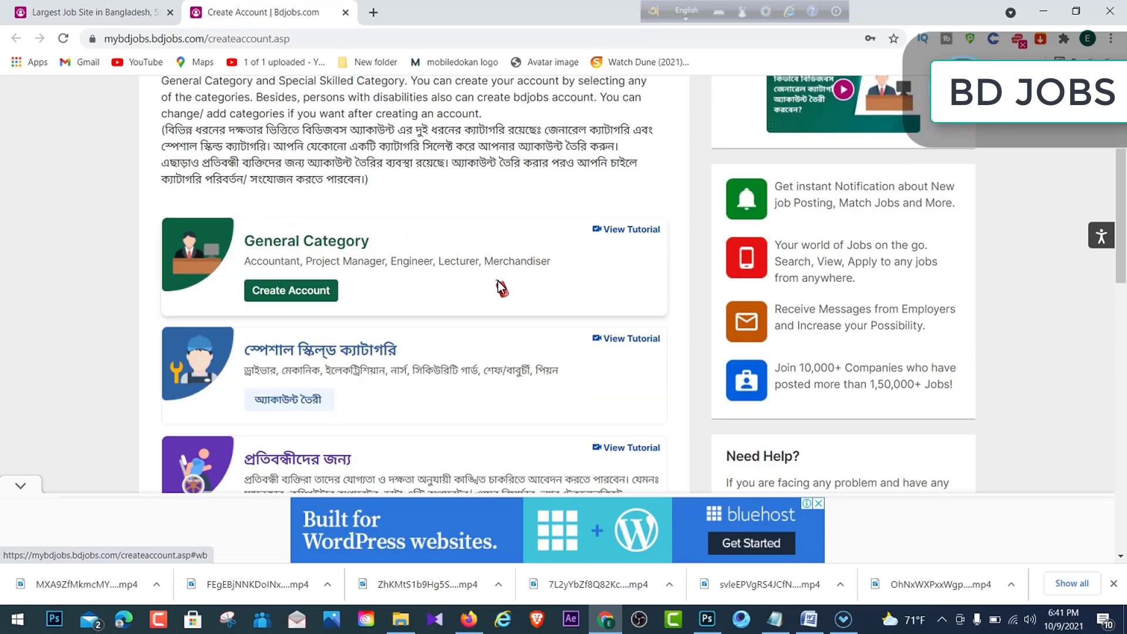
click(281, 290)
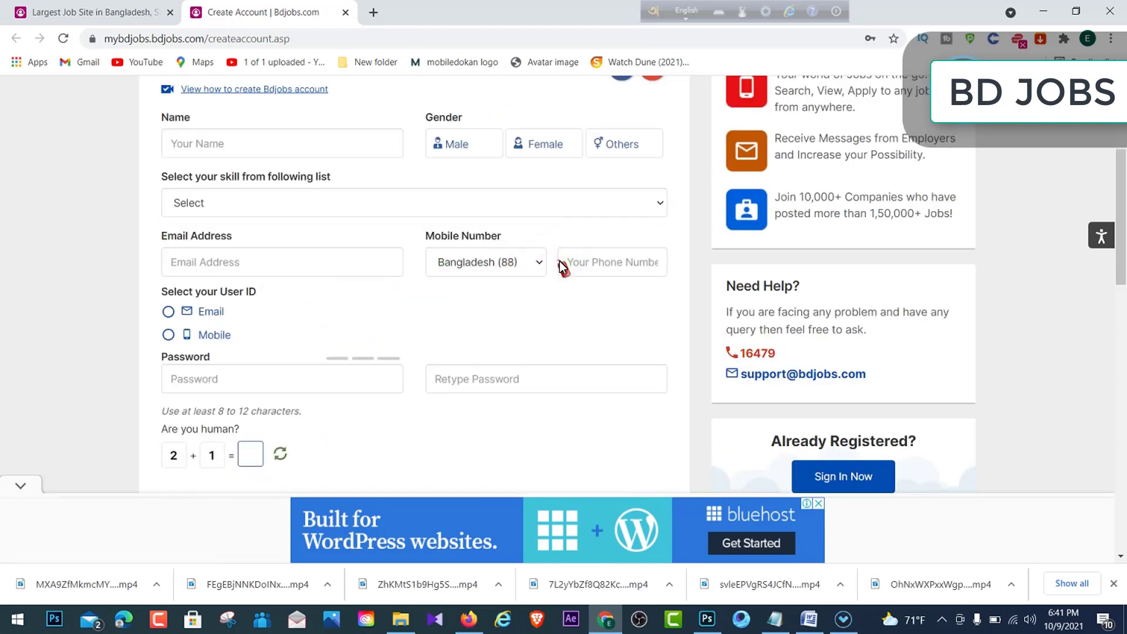
- Fill the name and mobile number from Chrome's saved autofill profile
scroll(559, 262, up, 3)
scroll(413, 263, down, 1)
click(274, 291)
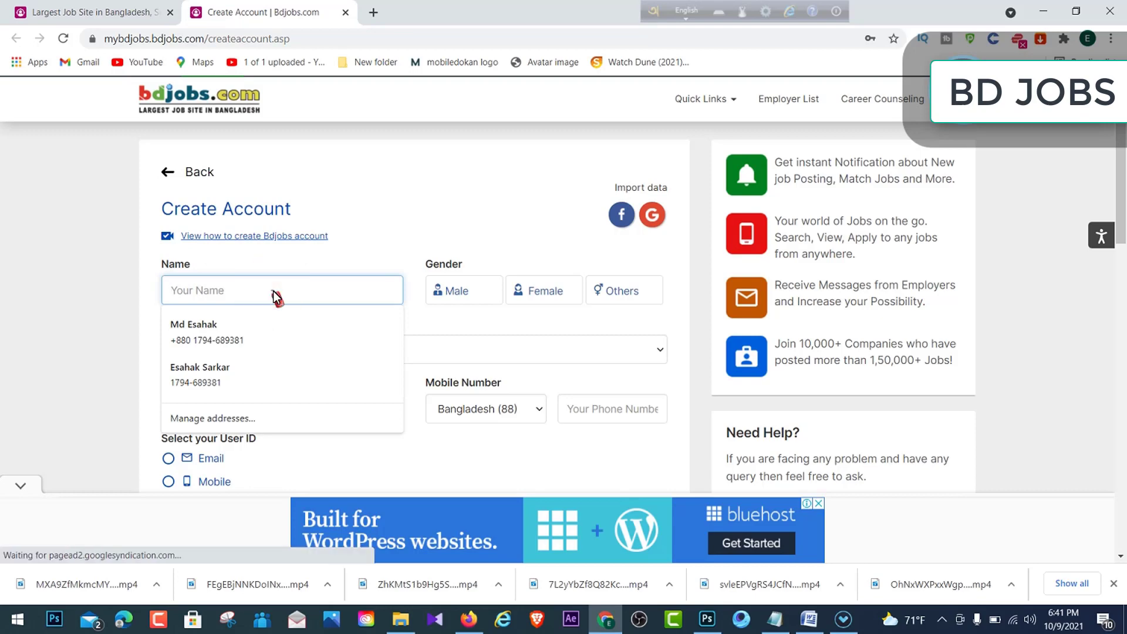
click(505, 175)
click(255, 305)
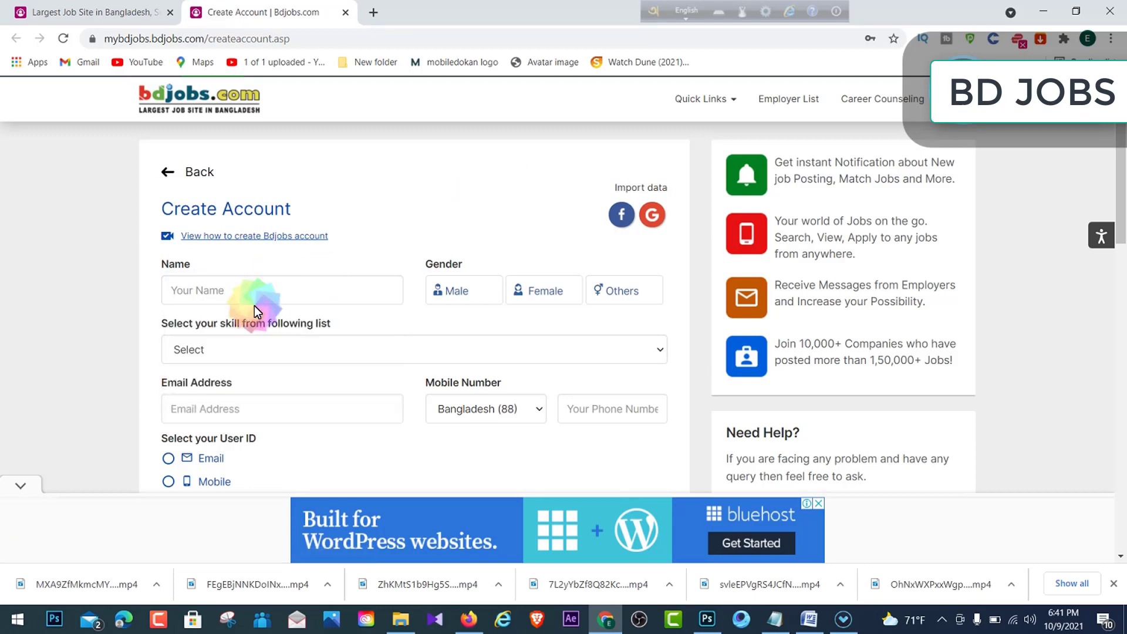
click(266, 292)
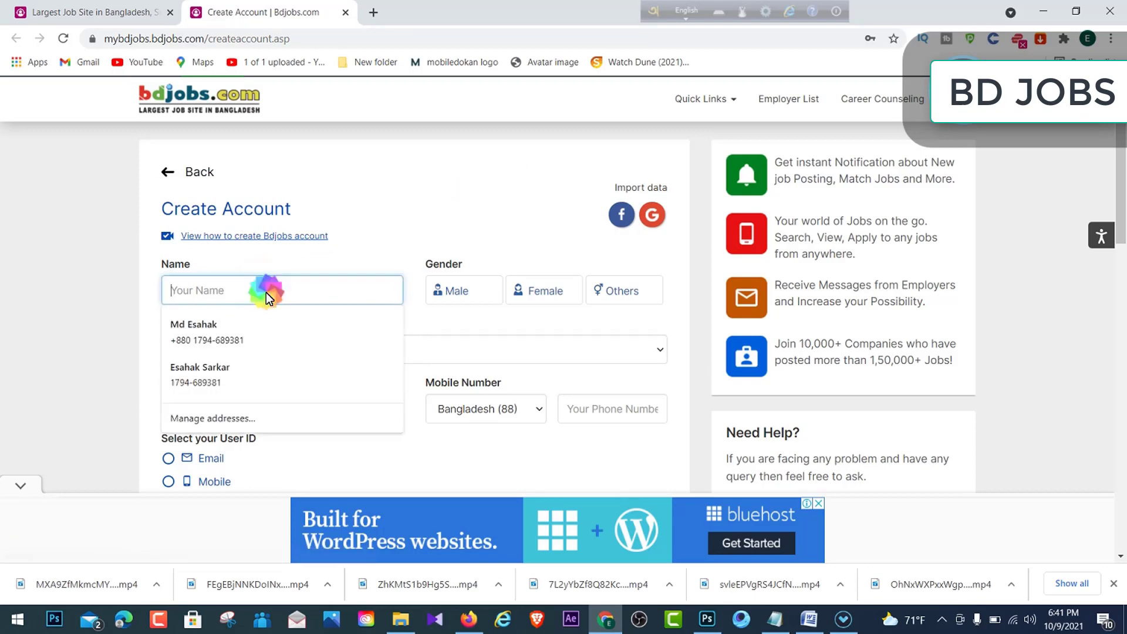
click(242, 336)
click(242, 336)
click(480, 200)
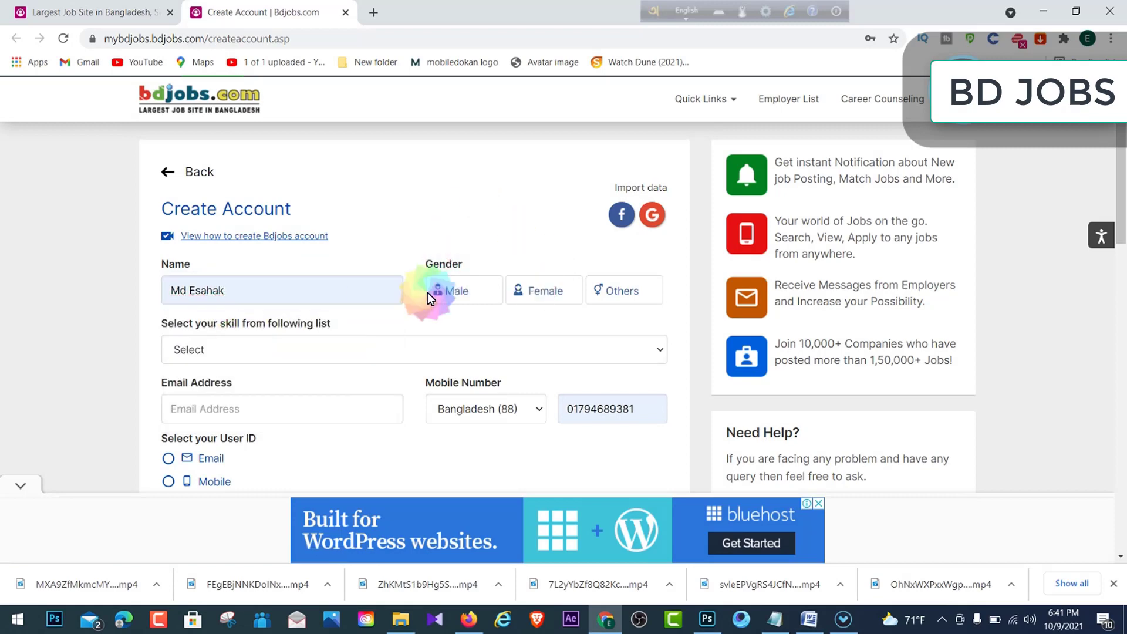
- Set gender to Male and choose Engineer/Architect as the skill category
click(464, 288)
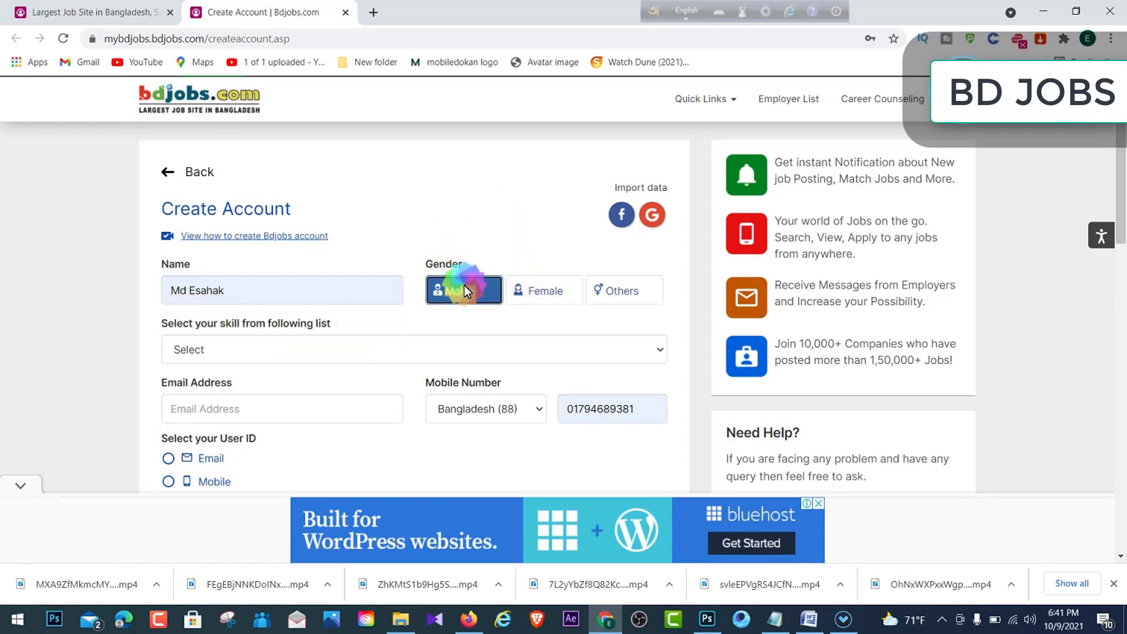
scroll(311, 320, down, 1)
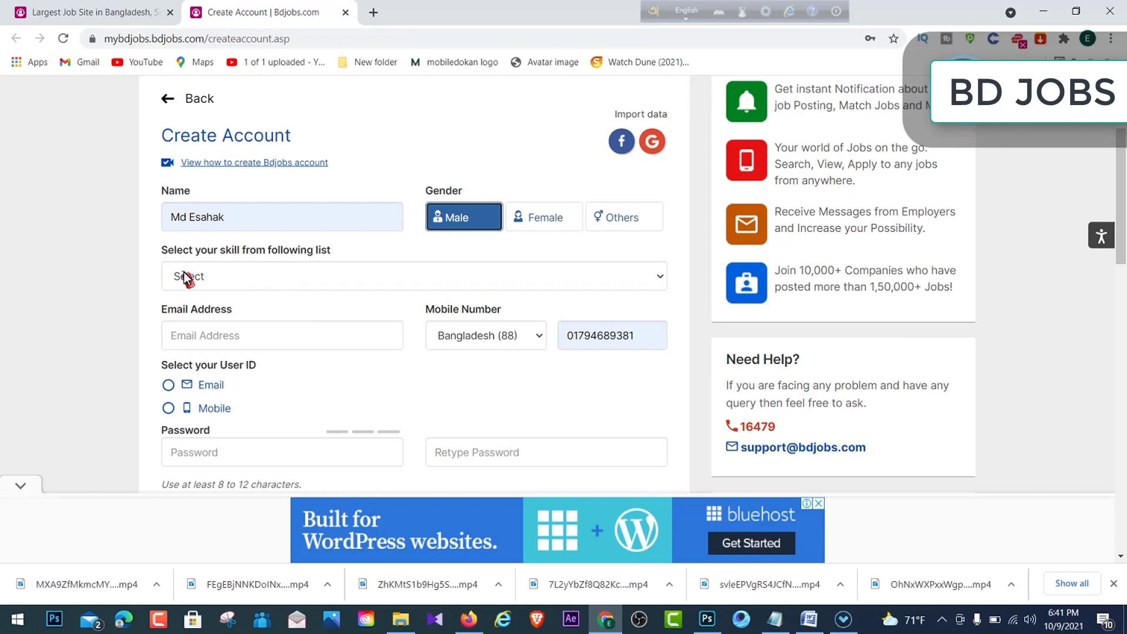
drag(157, 245, 284, 247)
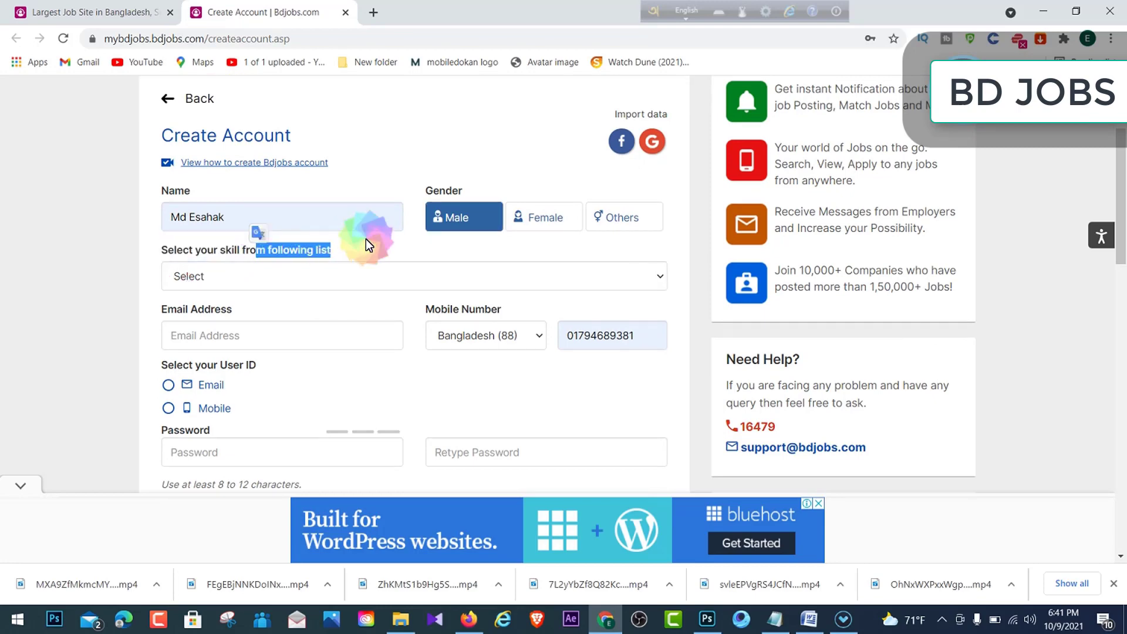
click(372, 266)
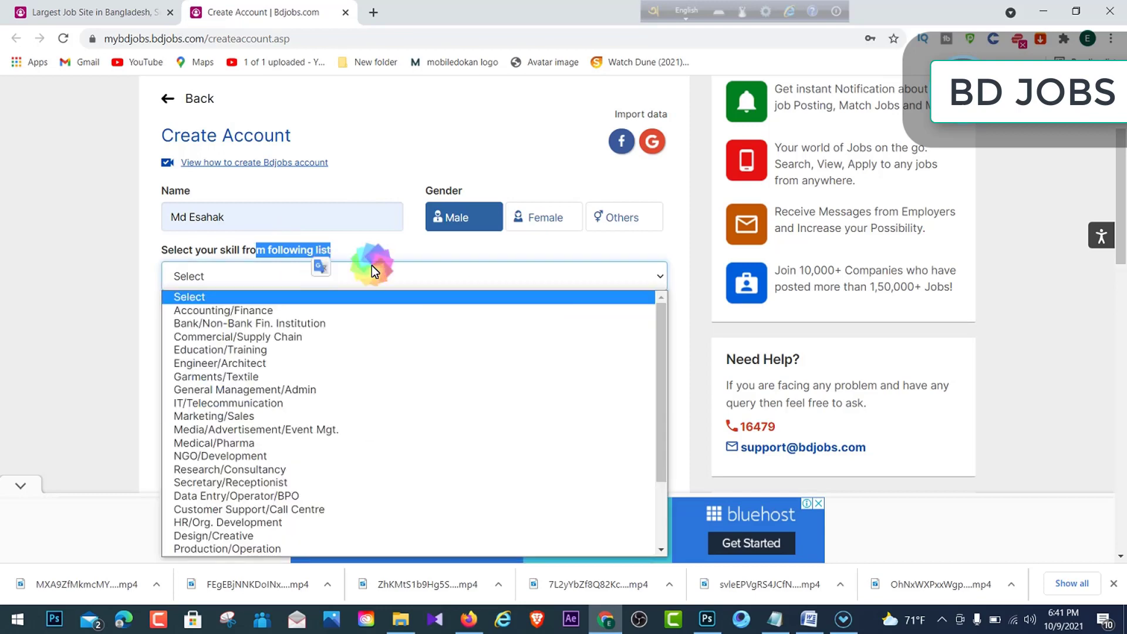
scroll(417, 269, down, 1)
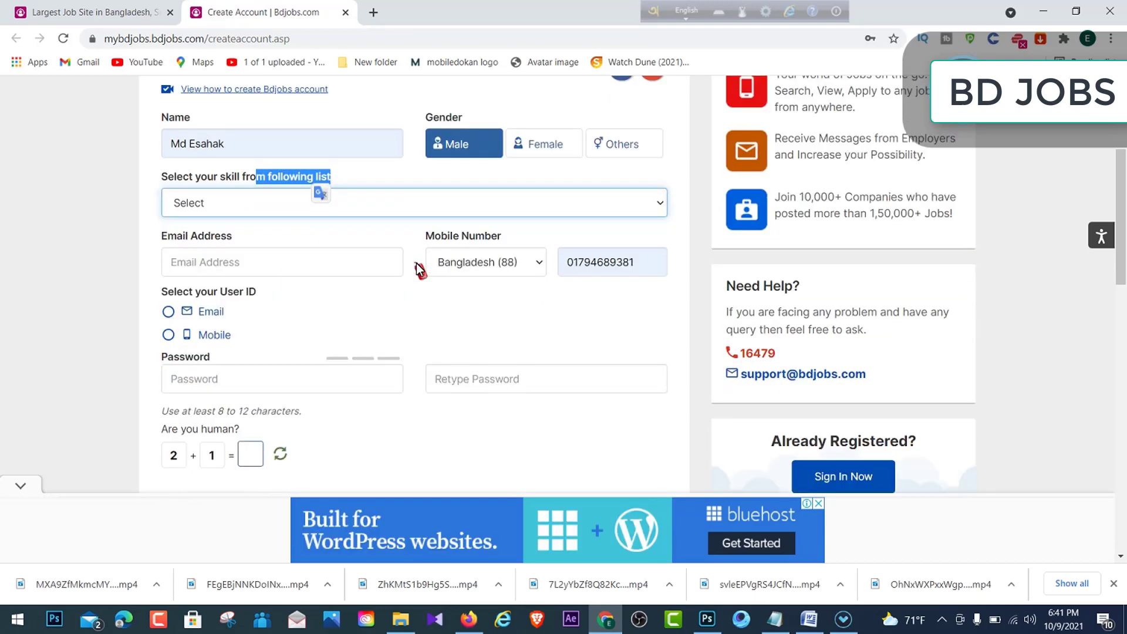
click(516, 205)
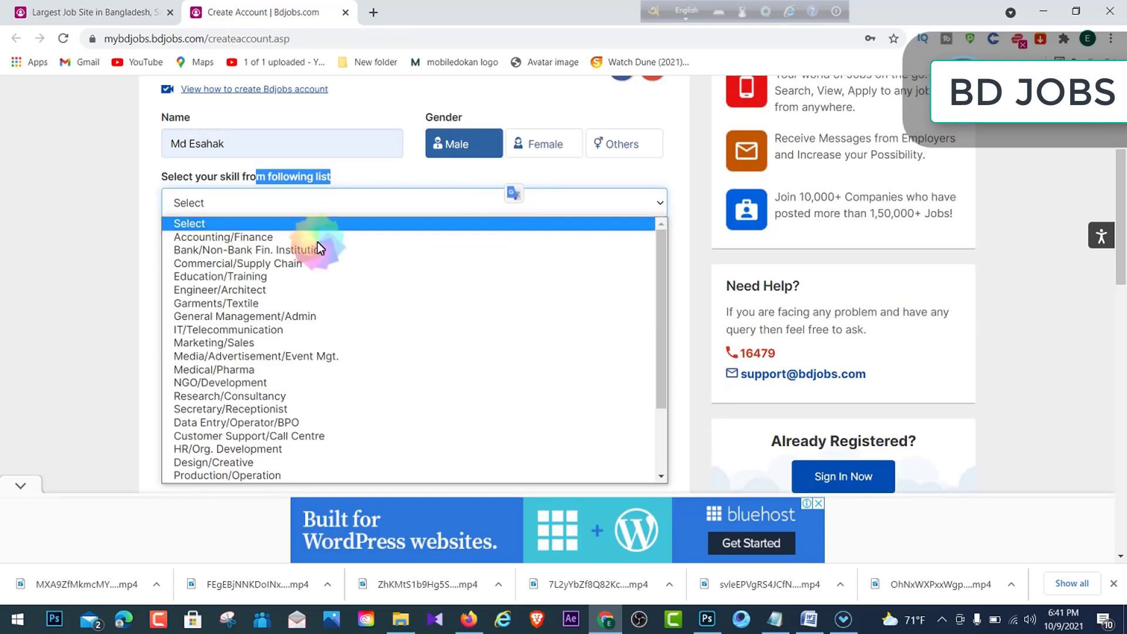
click(257, 292)
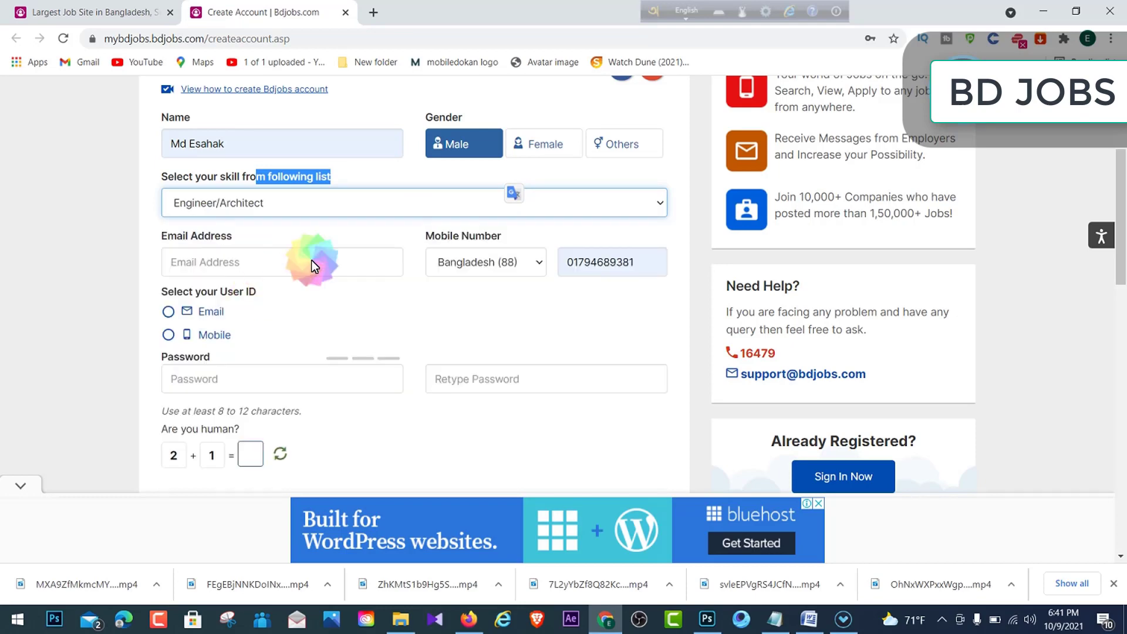
scroll(315, 239, up, 1)
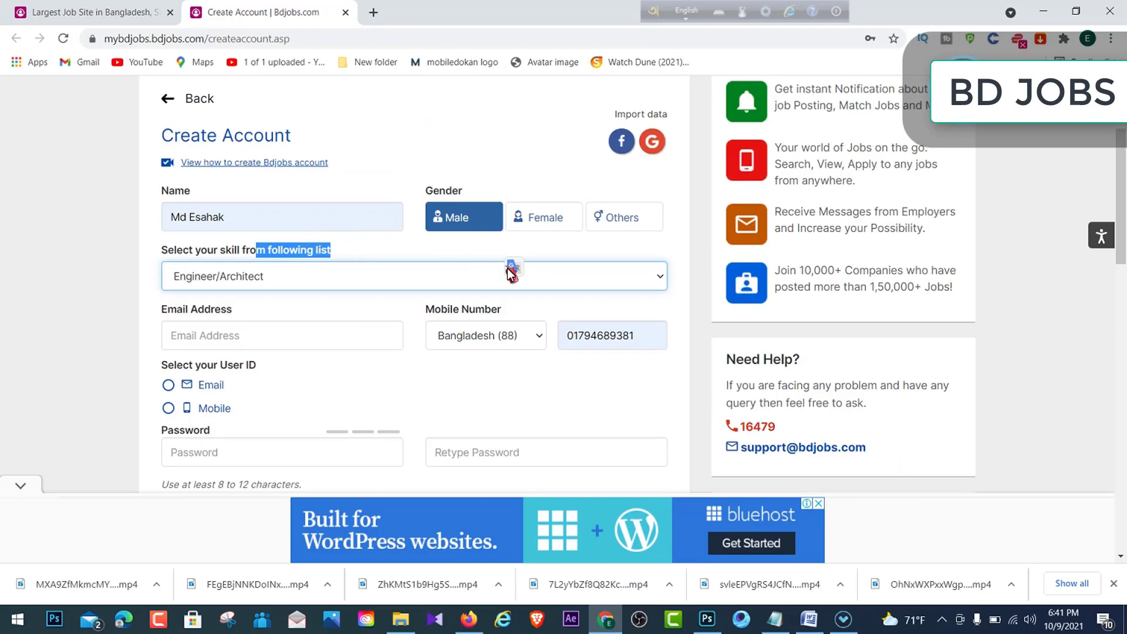
click(291, 308)
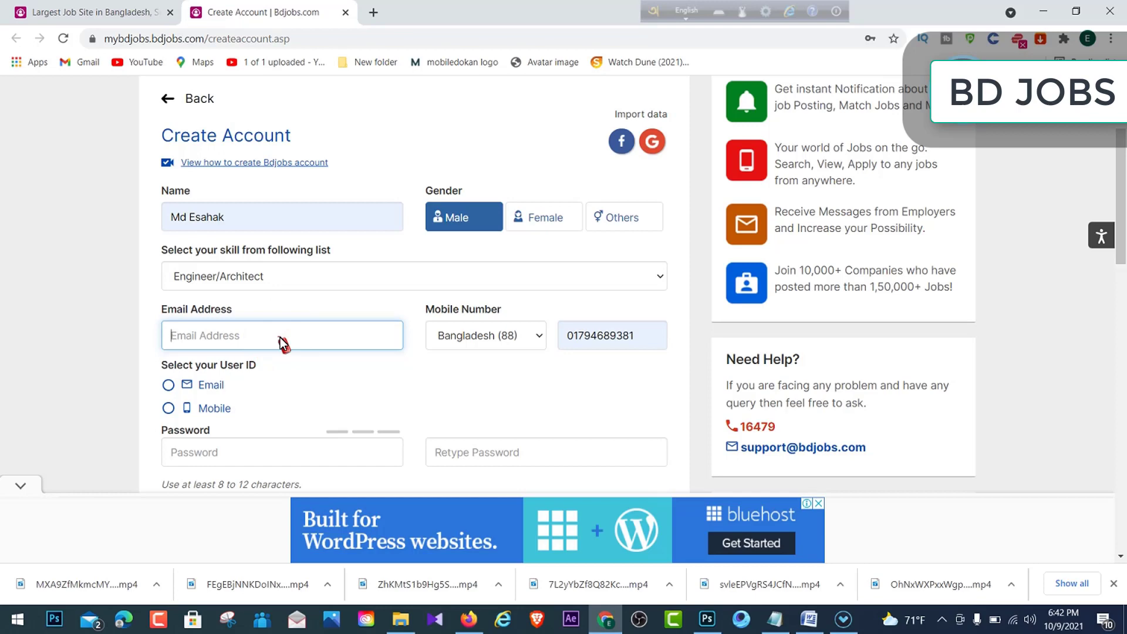
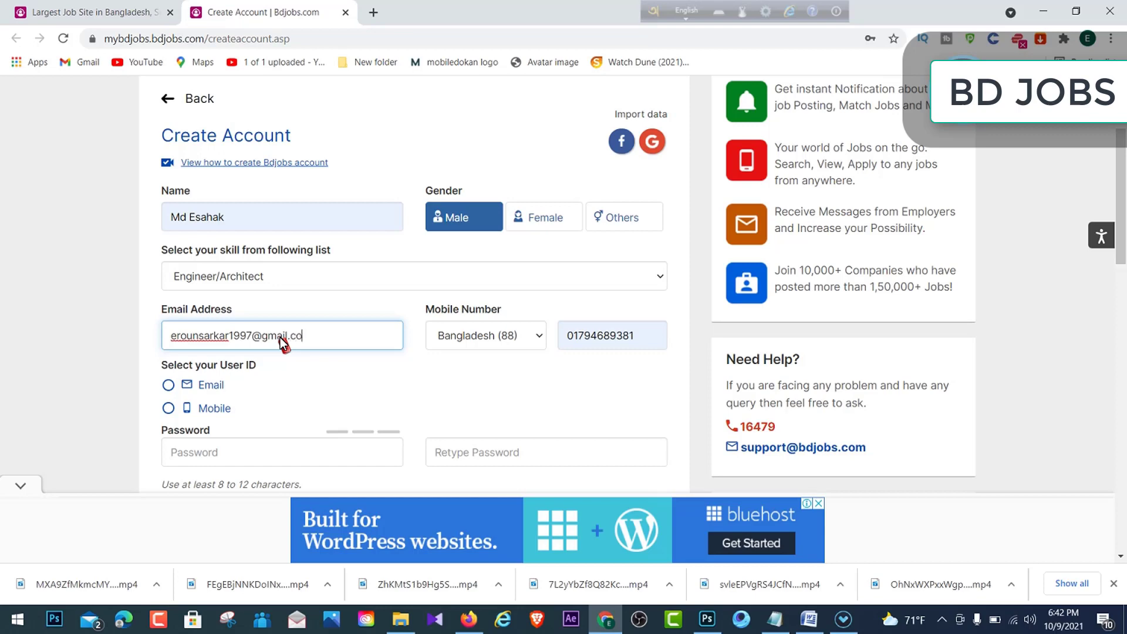
- Enter the account's e-mail address and replace the mobile number with a new one
click(429, 368)
double_click(641, 333)
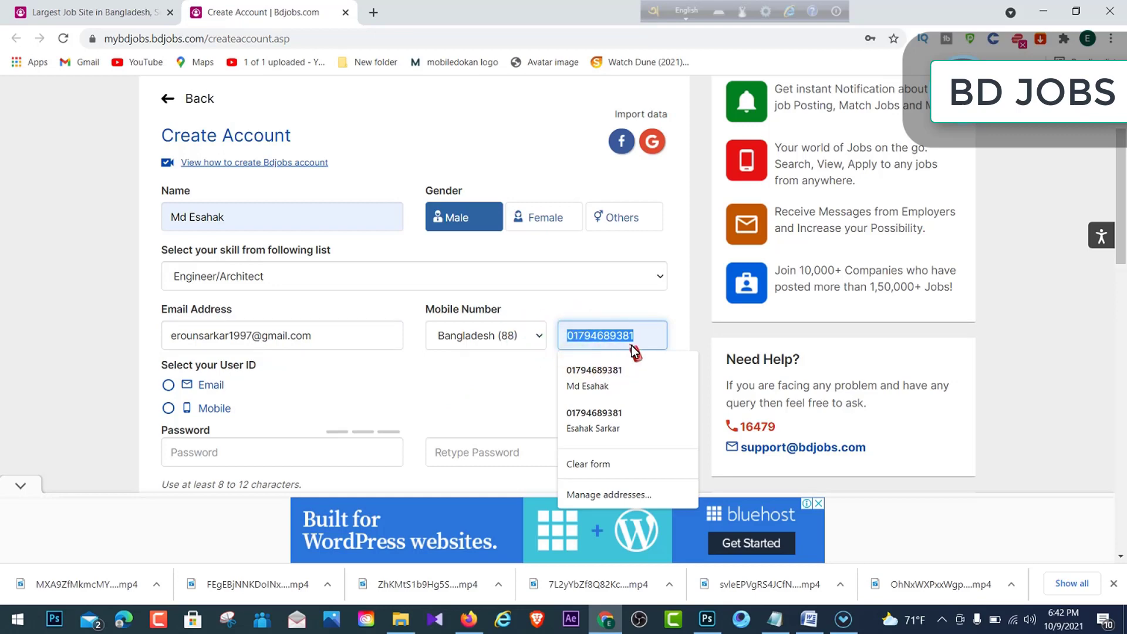
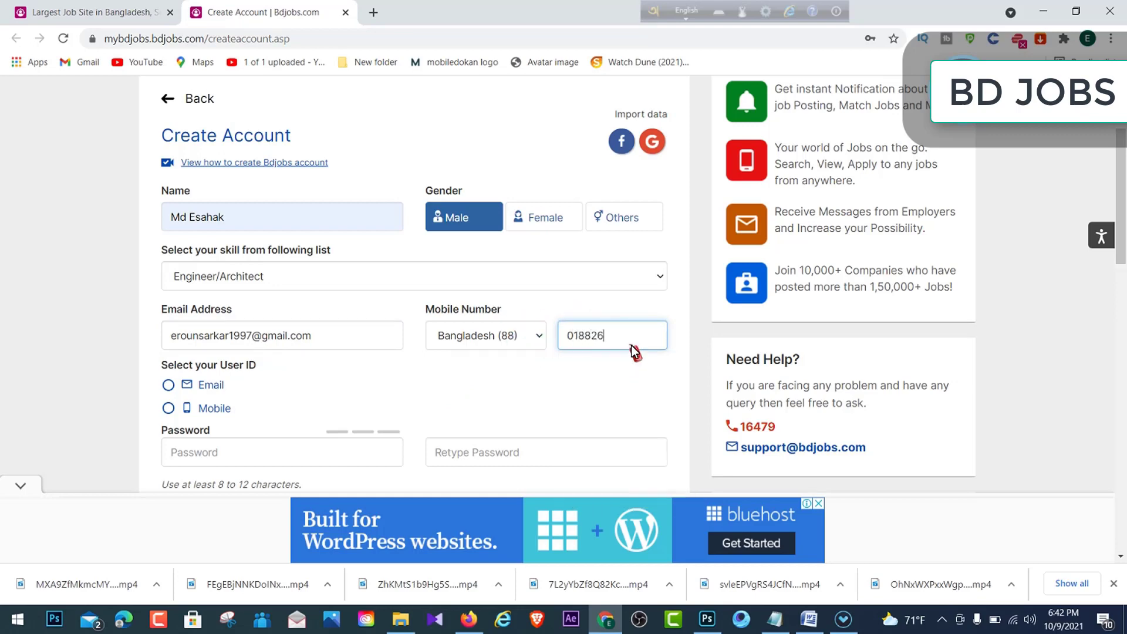
click(522, 398)
scroll(390, 398, down, 2)
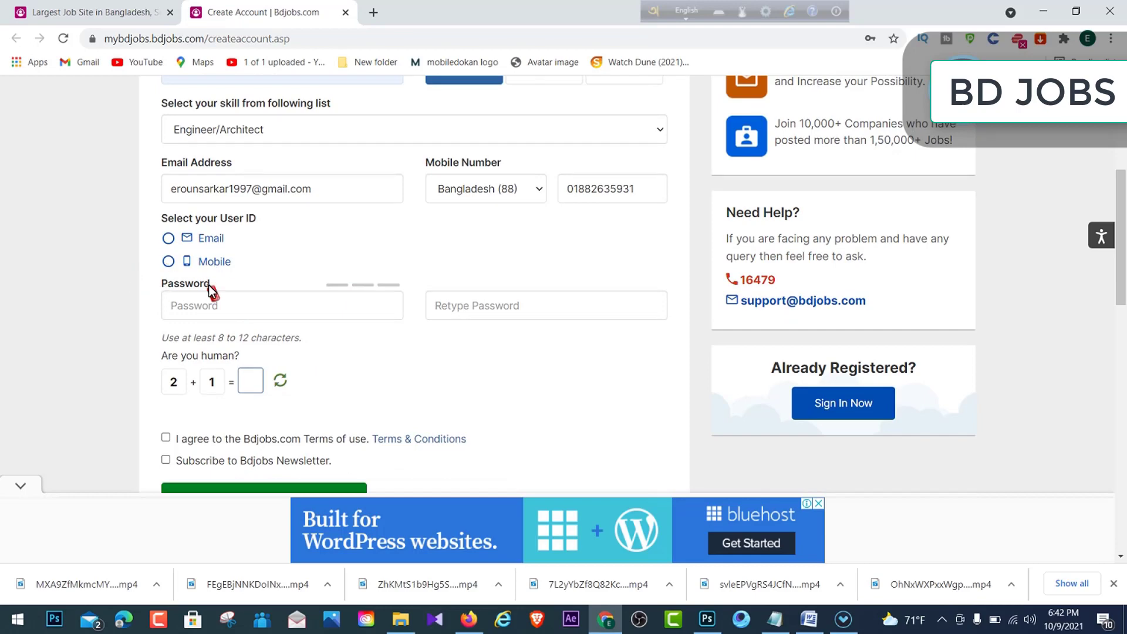
- Enter the account password and retype it in Retype Password
click(275, 309)
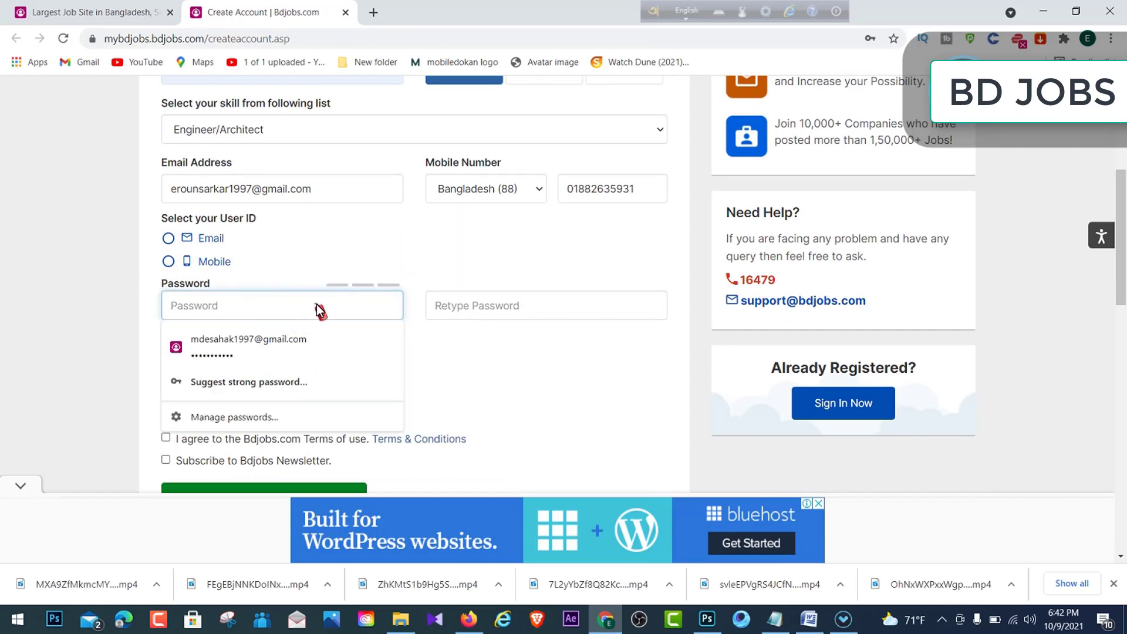
text(••)
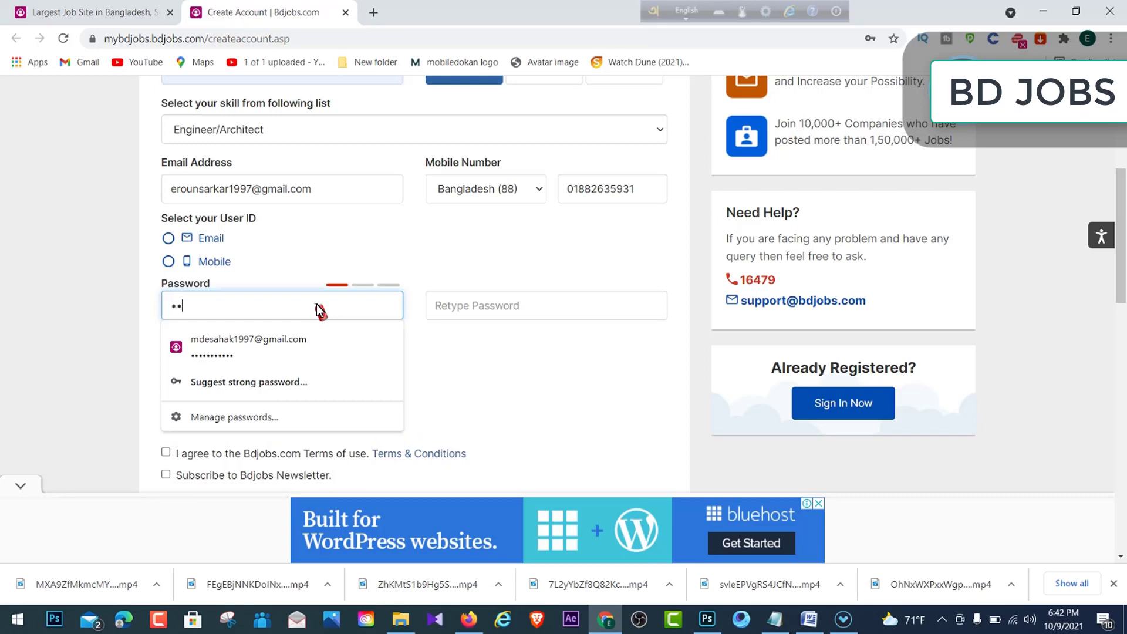
text(••••••••••)
click(154, 315)
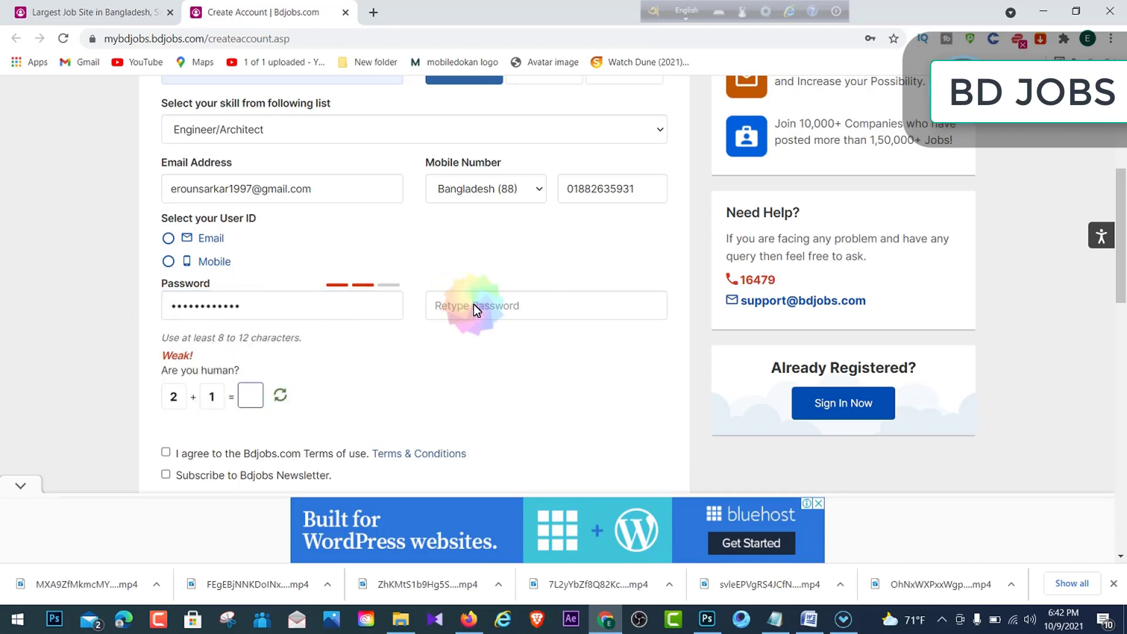
click(512, 310)
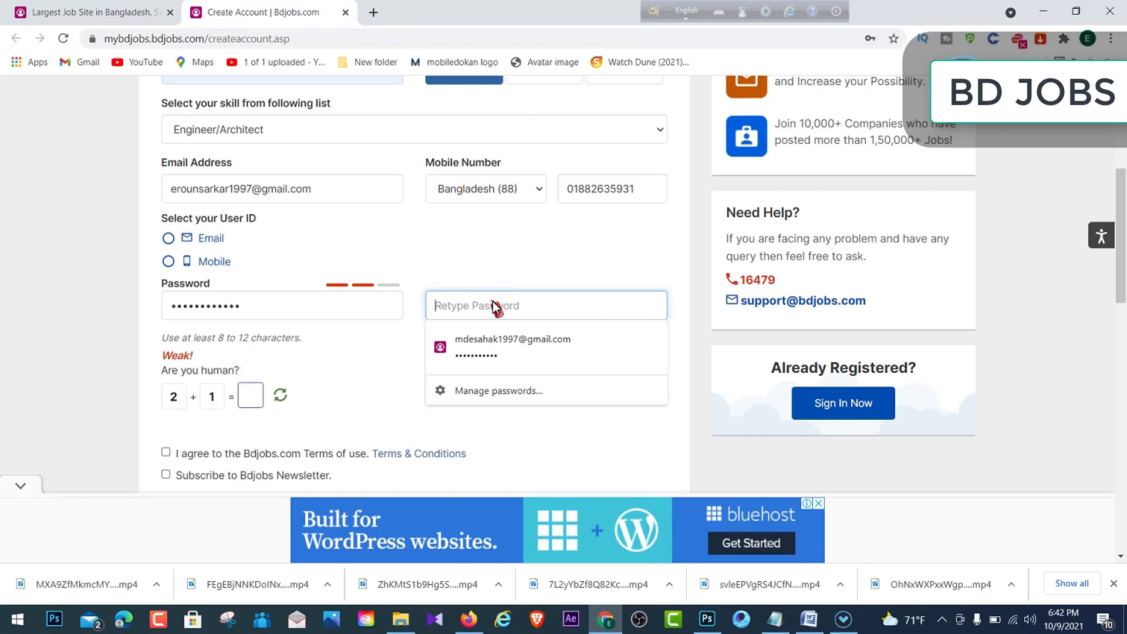
text(•••)
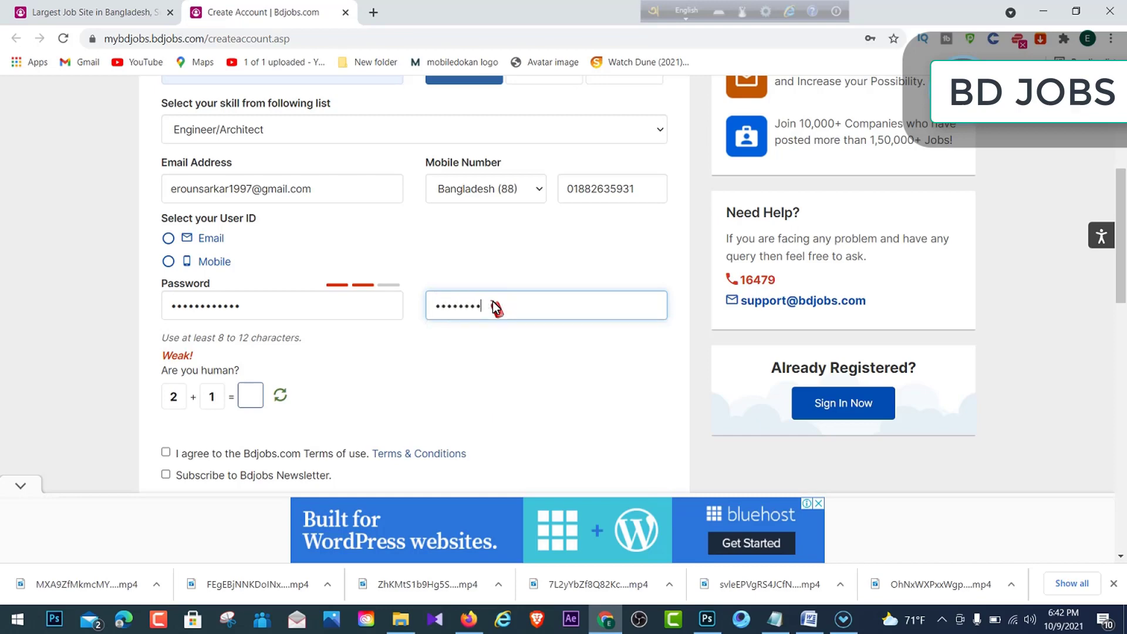
text(•)
click(479, 374)
- Answer the human check with 3, agree to the terms, and subscribe to the newsletter
scroll(404, 387, down, 1)
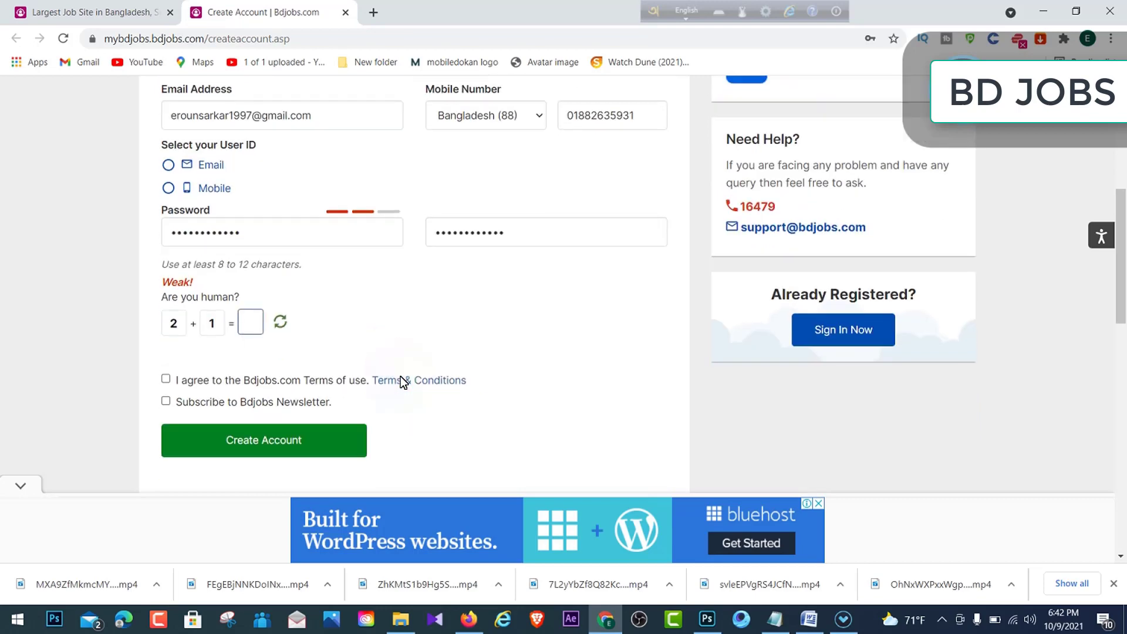
mouse_move(168, 297)
mouse_down()
mouse_move(213, 297)
mouse_move(176, 281)
mouse_up()
click(335, 303)
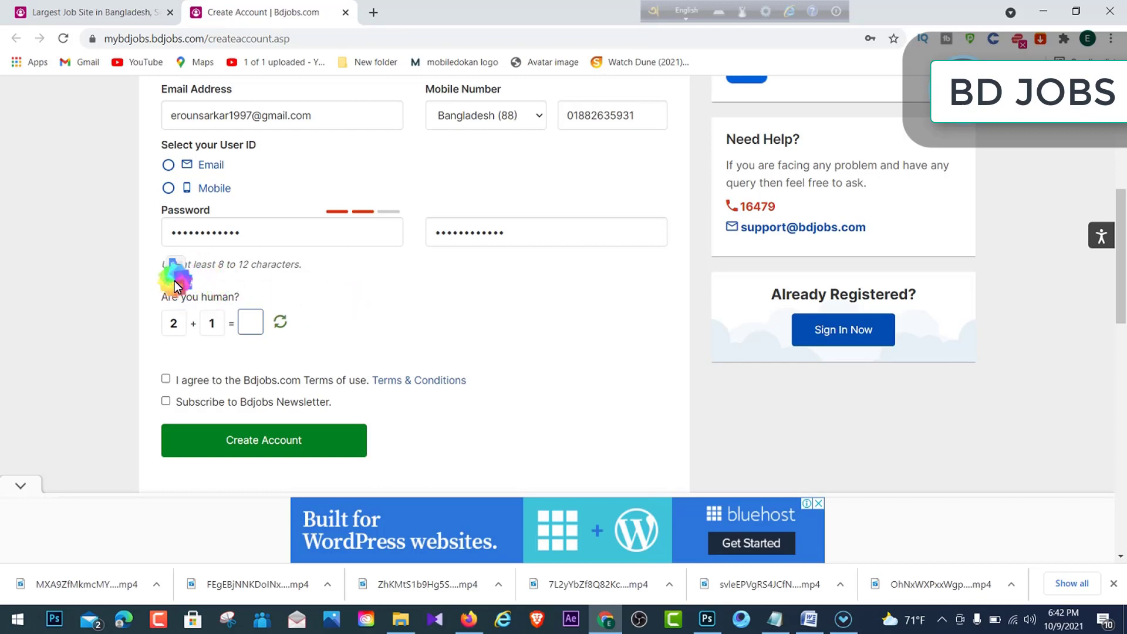
click(161, 351)
click(247, 323)
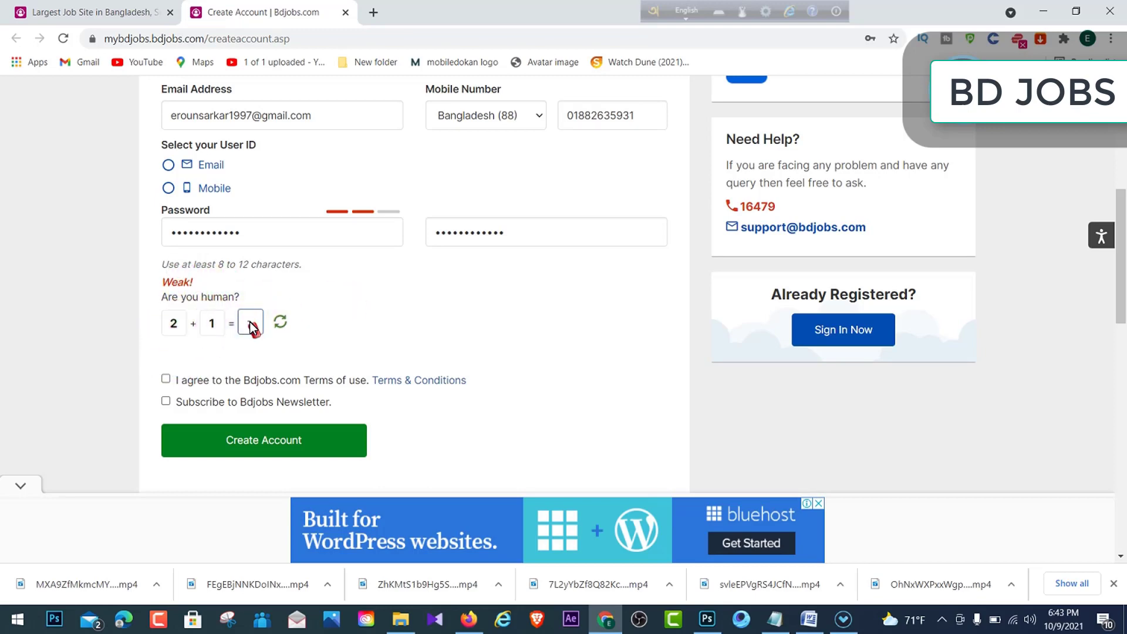
click(247, 326)
click(372, 315)
click(250, 324)
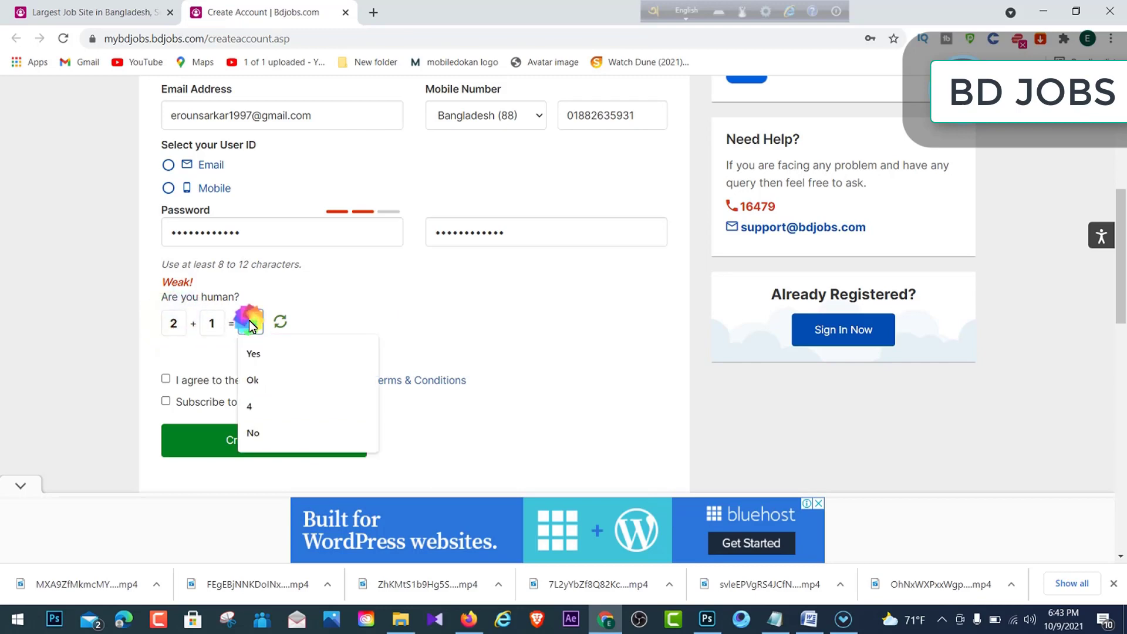
text(3)
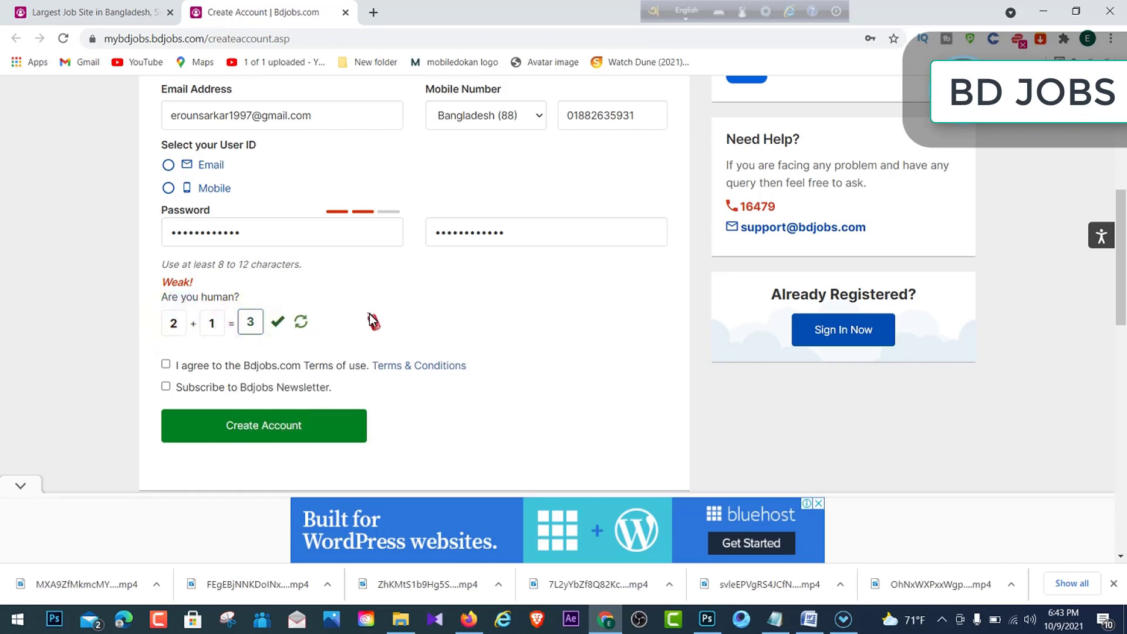
click(371, 336)
click(166, 365)
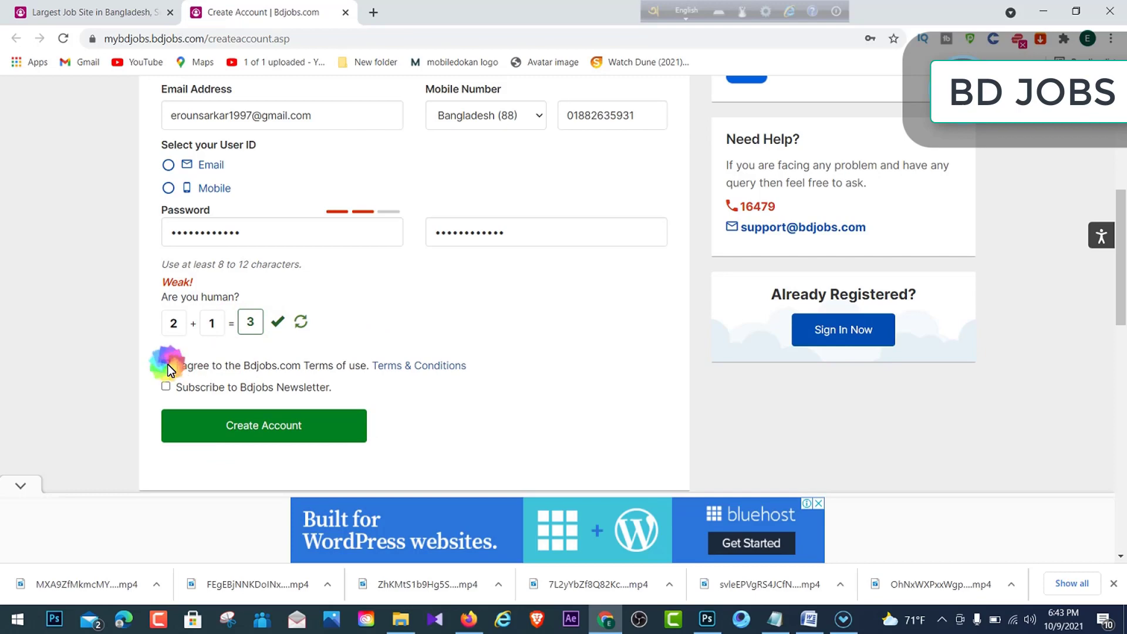
click(166, 387)
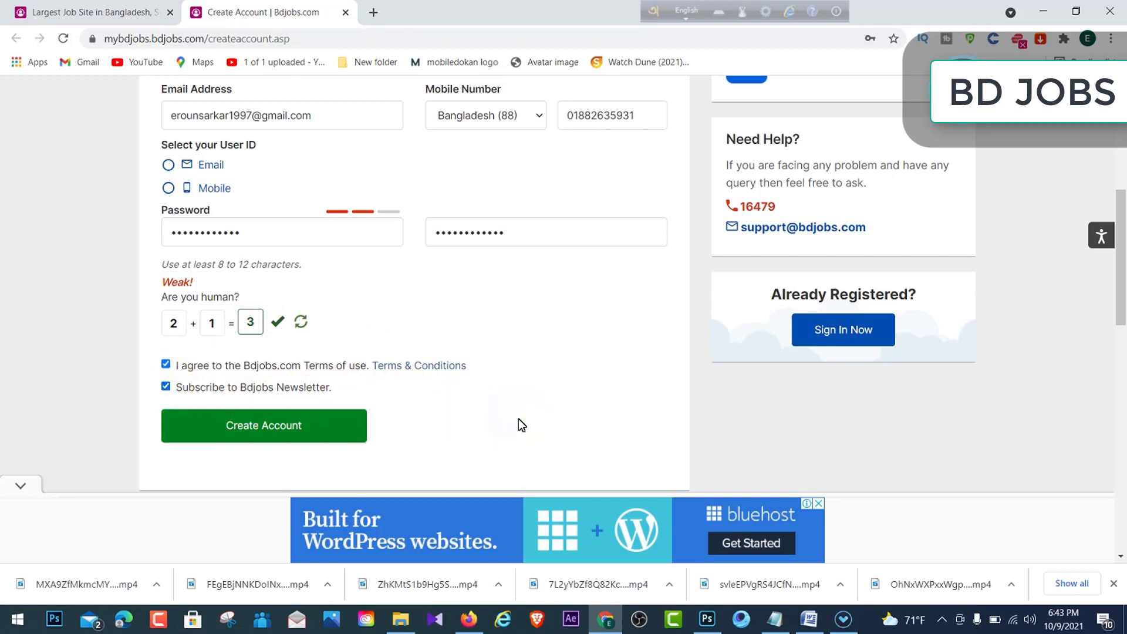
- After trying the mobile number option, set the user ID to the e-mail address
scroll(521, 424, up, 6)
scroll(520, 423, down, 1)
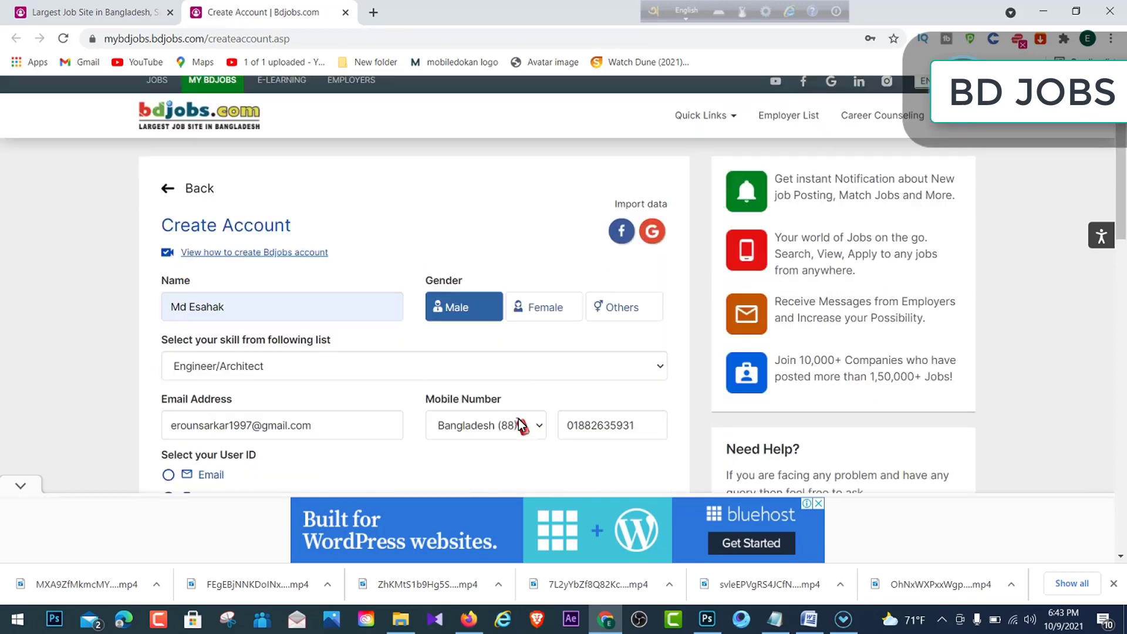
scroll(364, 326, down, 2)
scroll(313, 288, down, 2)
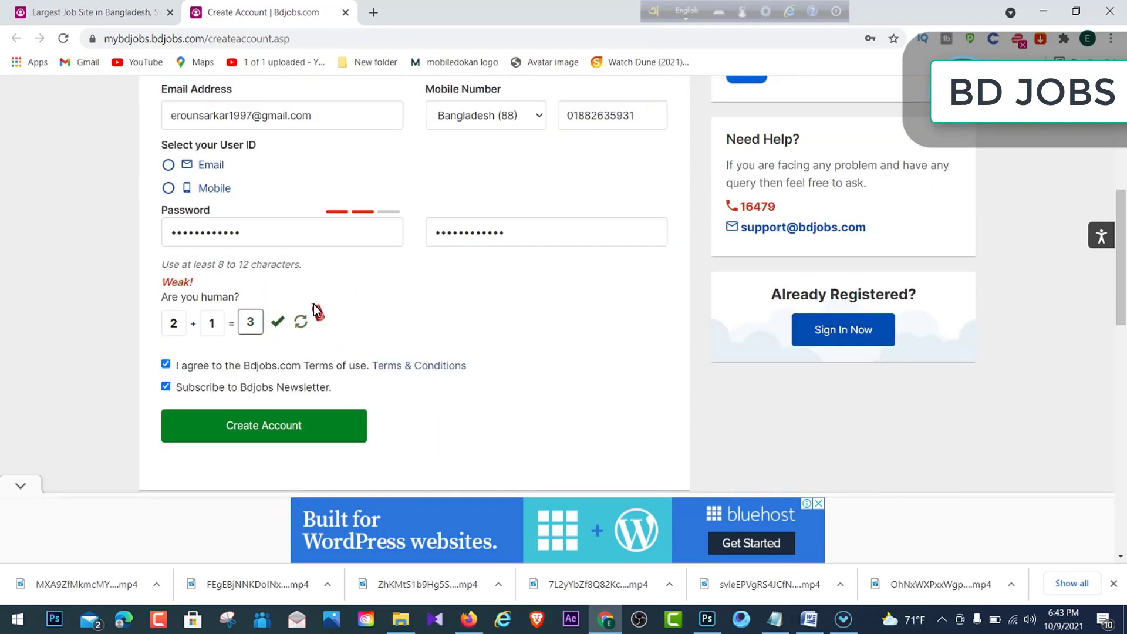
scroll(513, 308, down, 2)
scroll(513, 308, up, 2)
scroll(435, 347, down, 4)
scroll(415, 319, up, 4)
scroll(414, 317, up, 1)
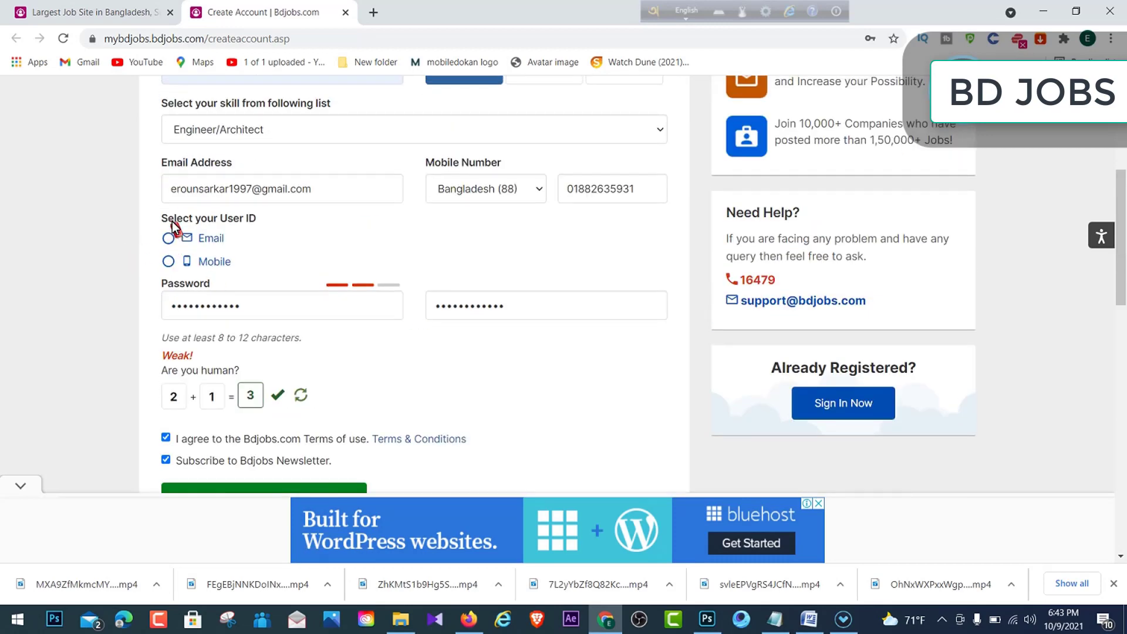
click(291, 225)
click(169, 238)
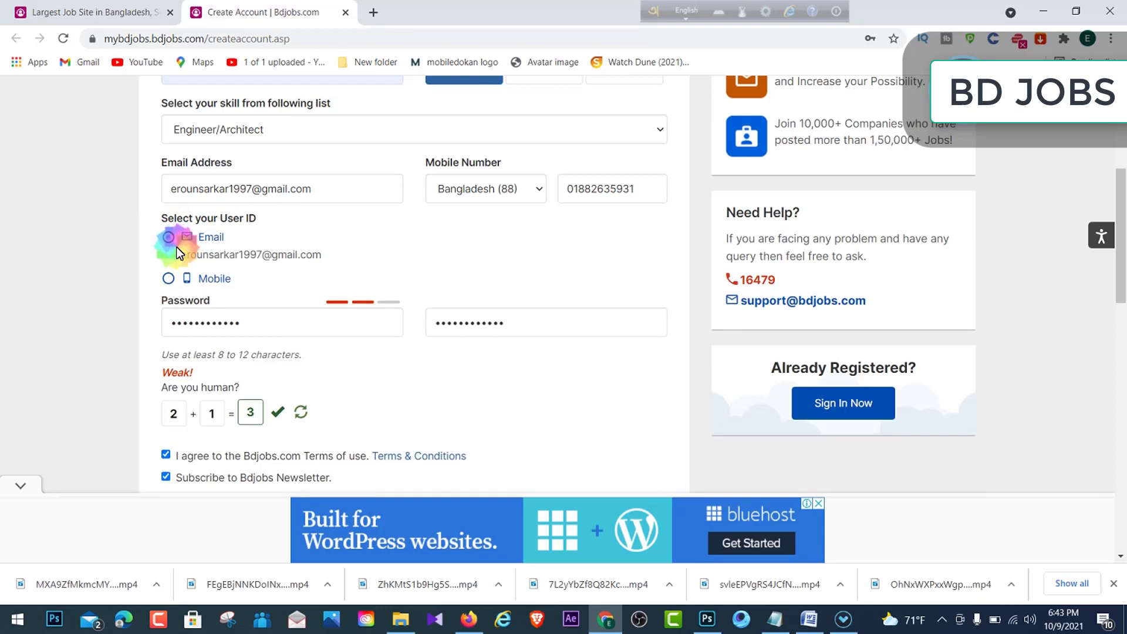
click(171, 280)
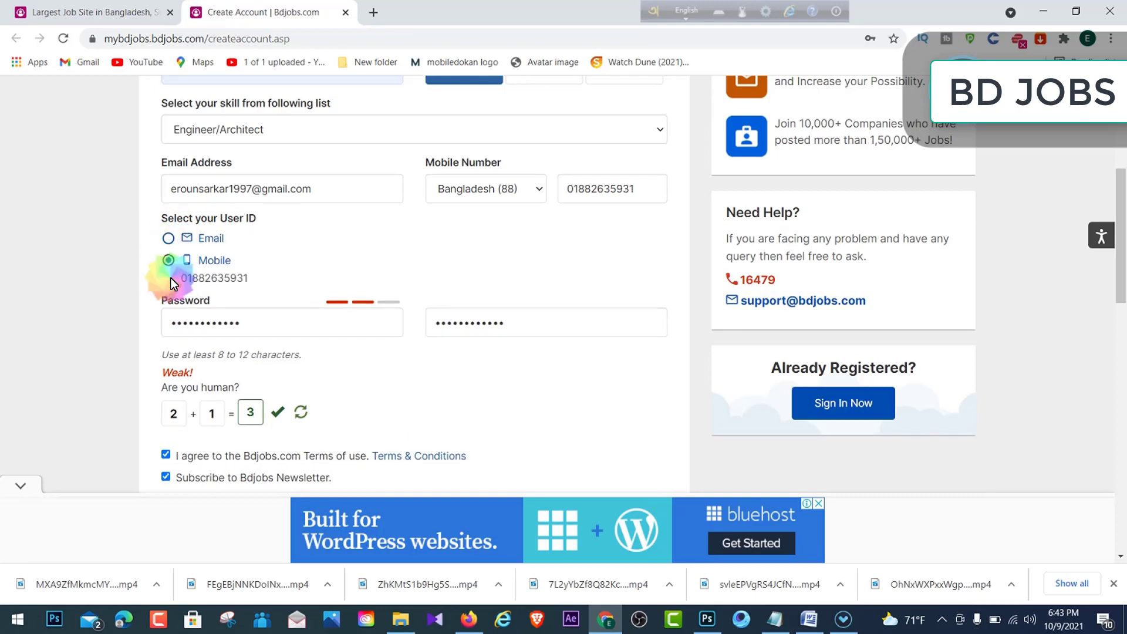
click(168, 239)
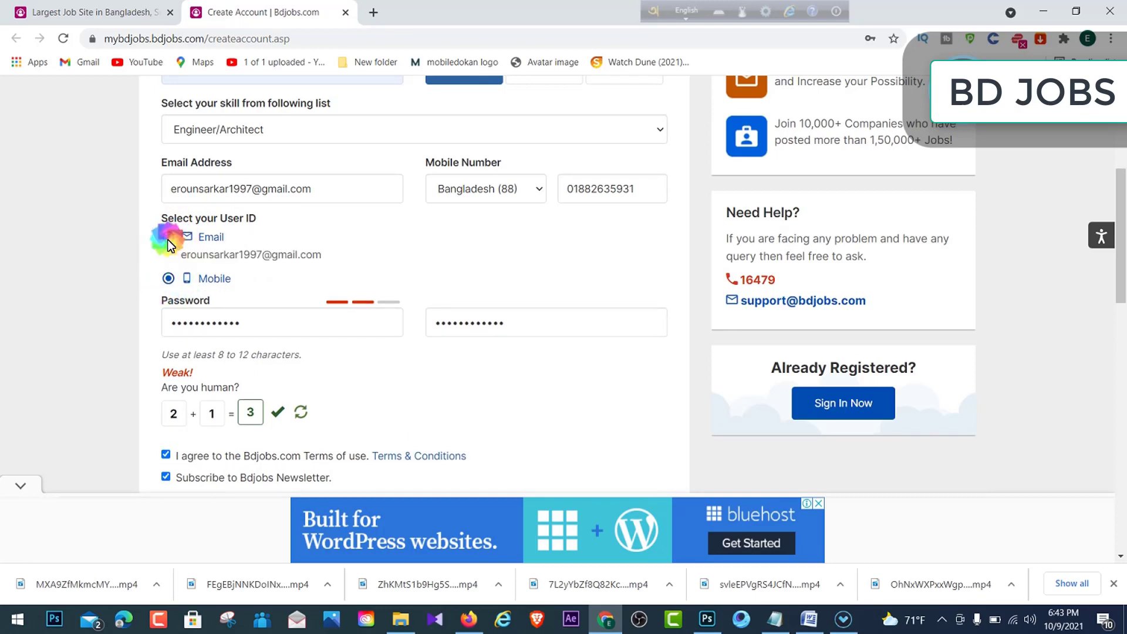
click(170, 280)
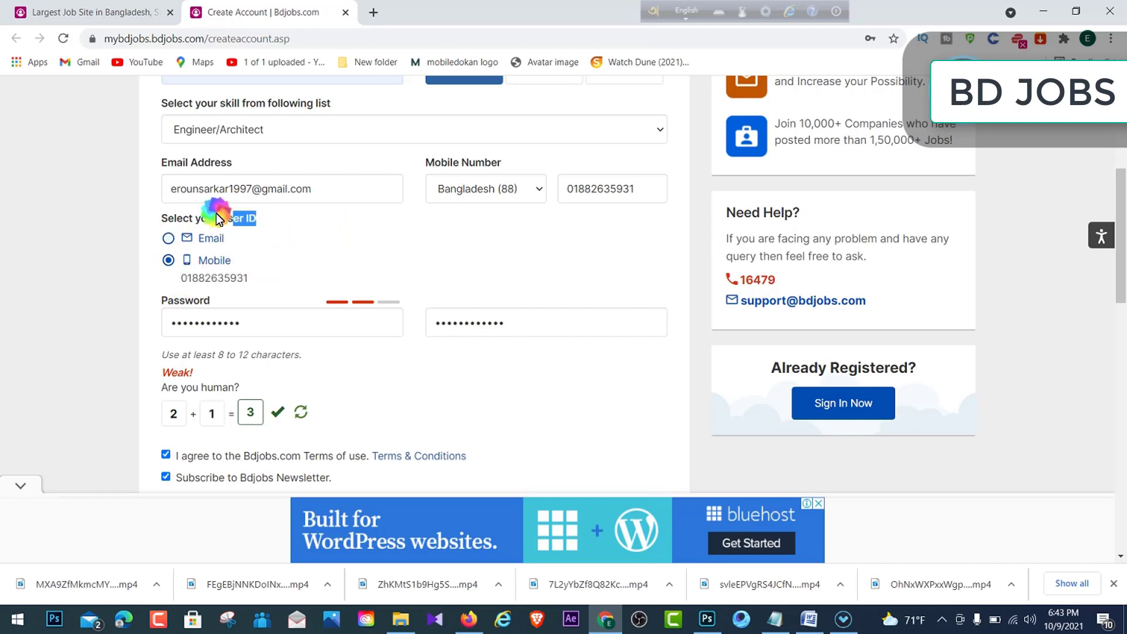
click(257, 221)
click(169, 239)
scroll(362, 245, down, 1)
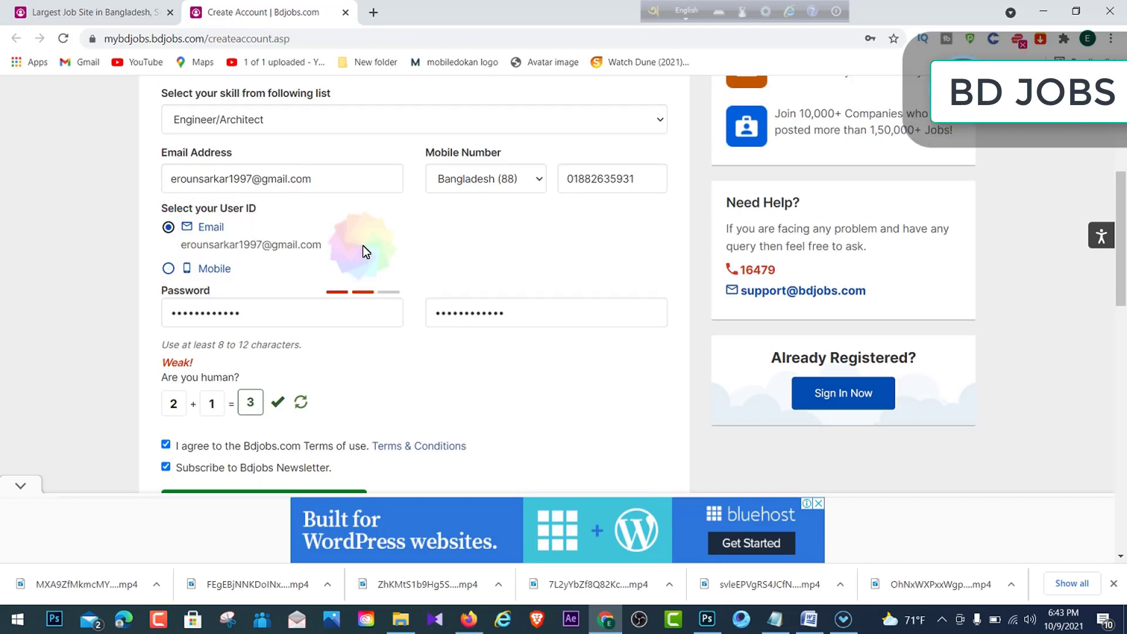
scroll(456, 326, down, 1)
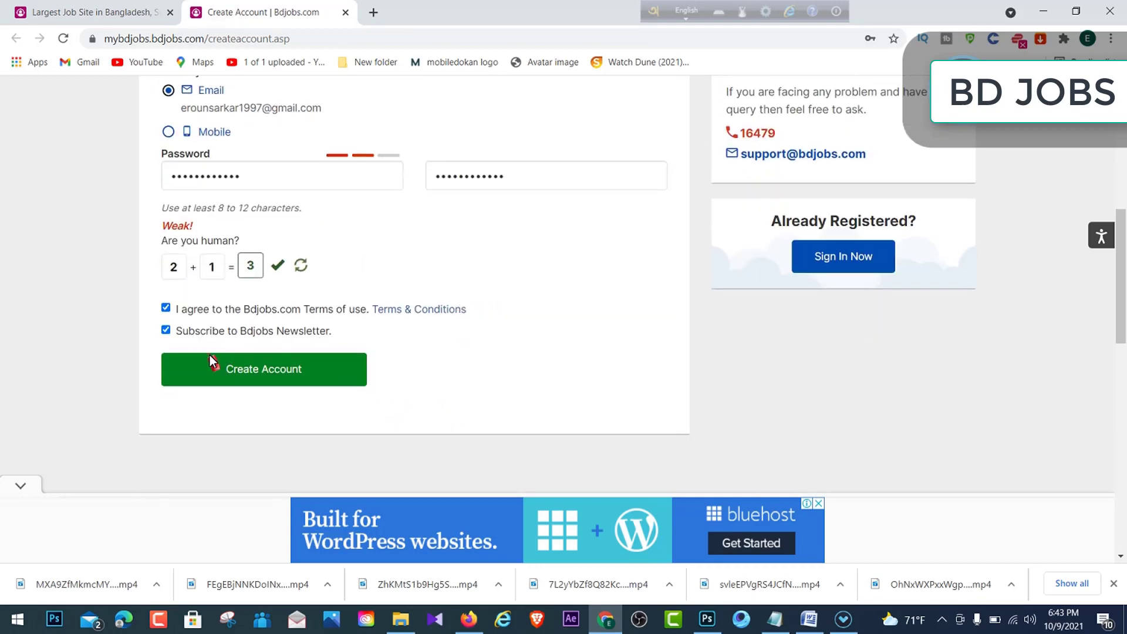
- Submit the registration form and save the login in Chrome's Save password bubble
click(324, 383)
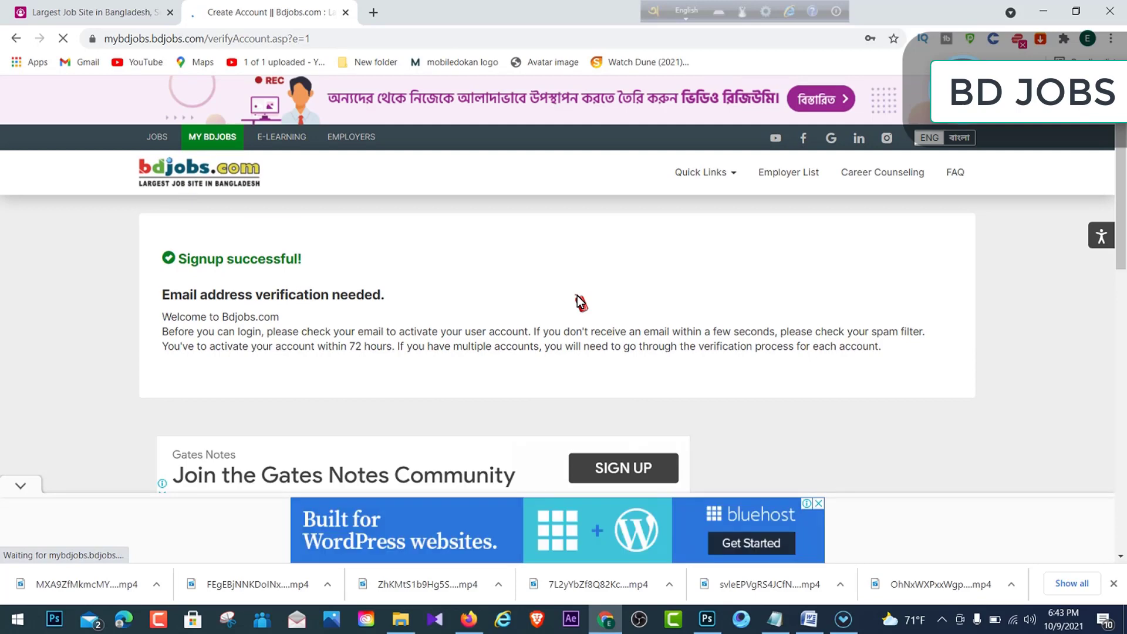
drag(168, 222, 392, 229)
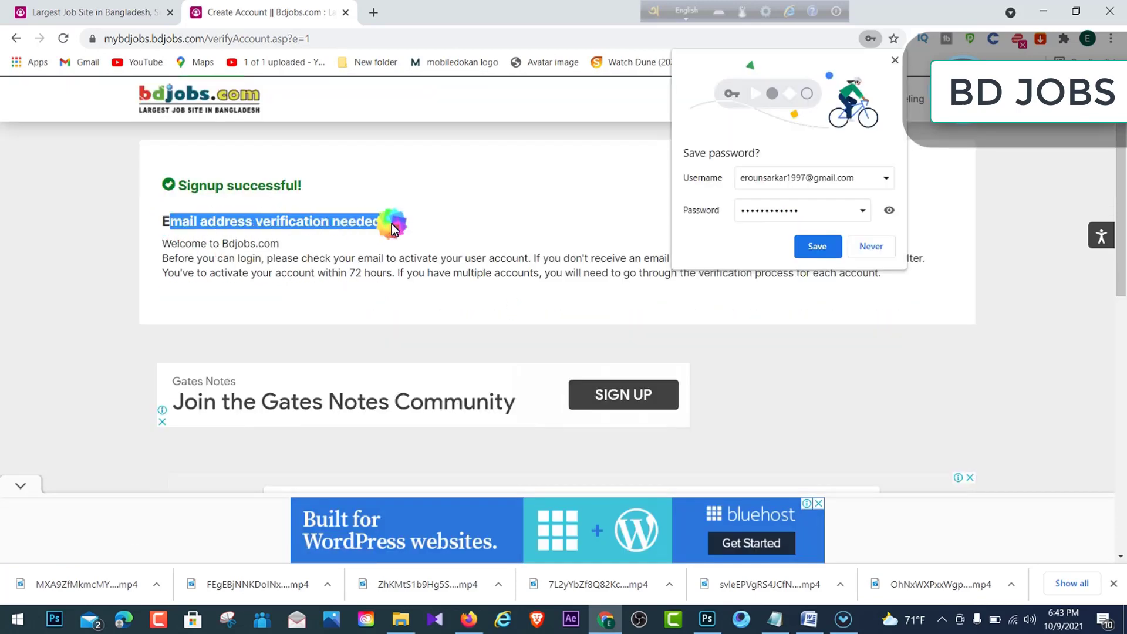
click(491, 207)
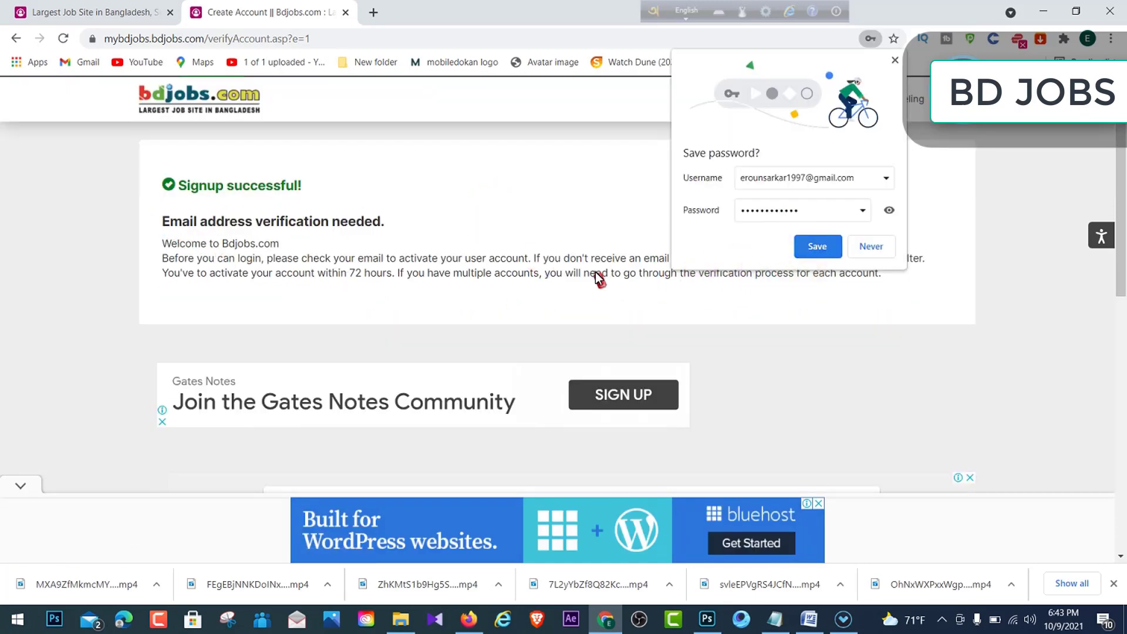
drag(392, 226, 340, 223)
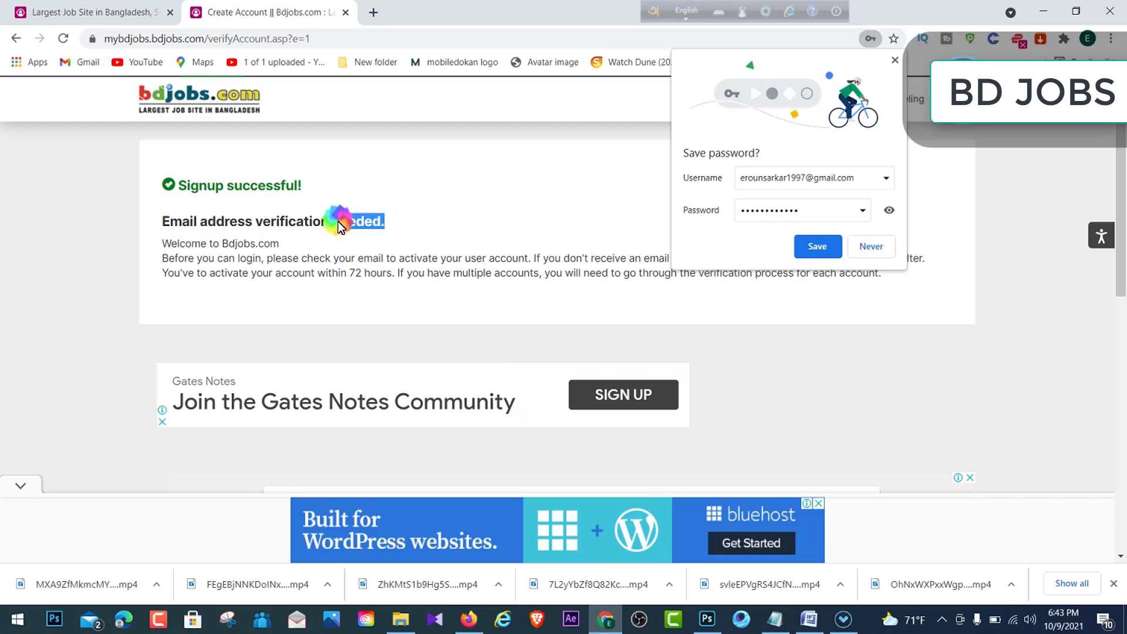
click(817, 247)
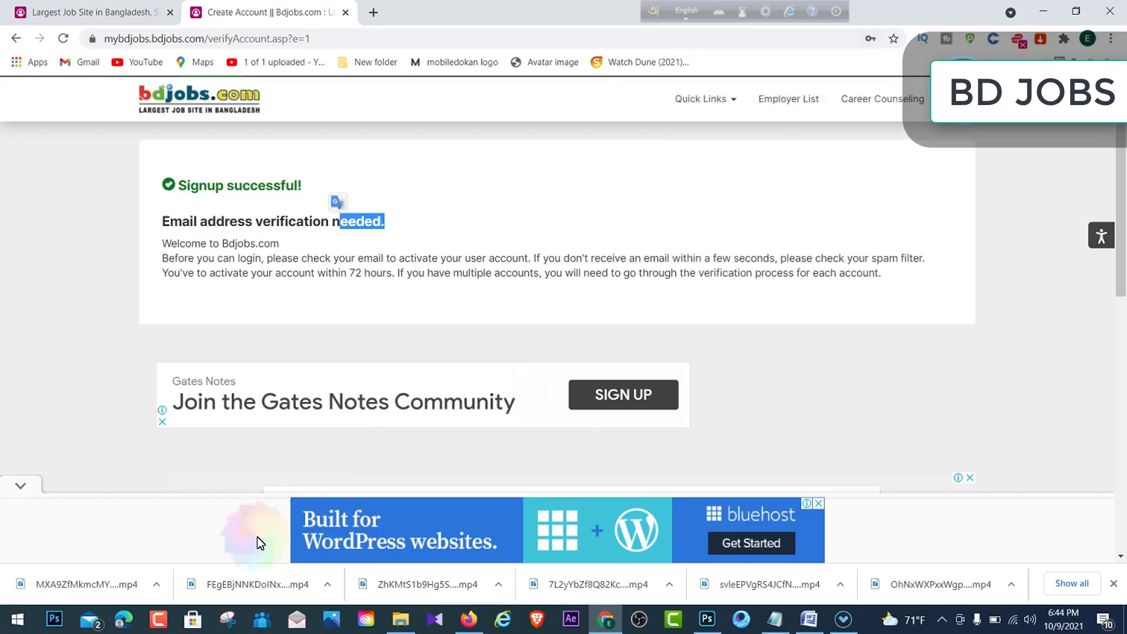
- Open Mail, switch to the Gmail 2 inbox, and open the Bdjobs activation email
click(89, 620)
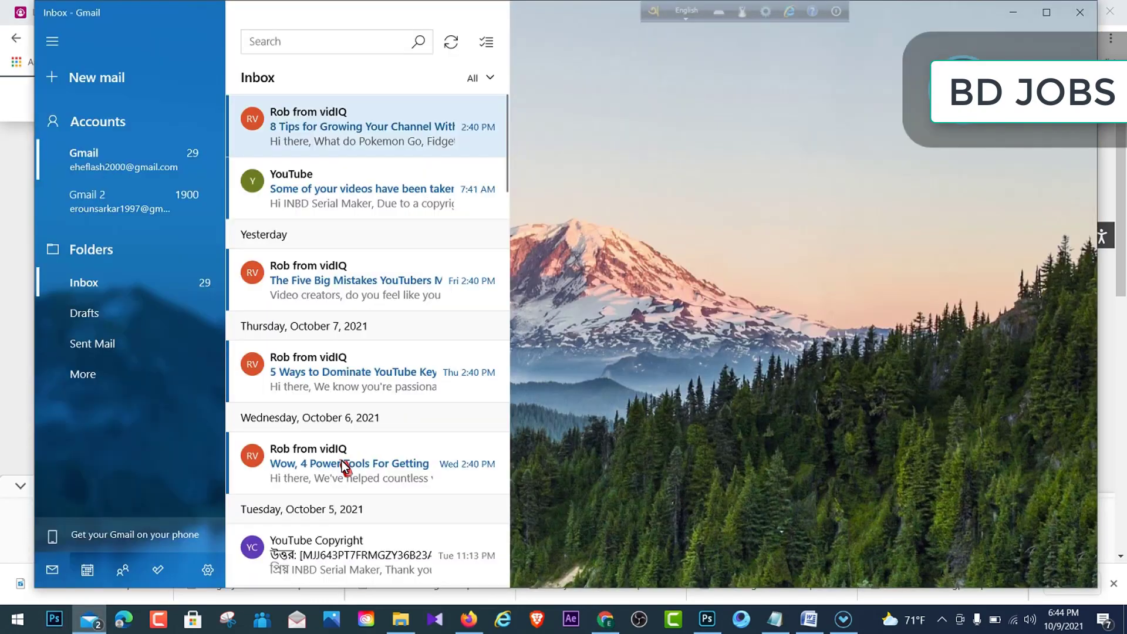
click(118, 202)
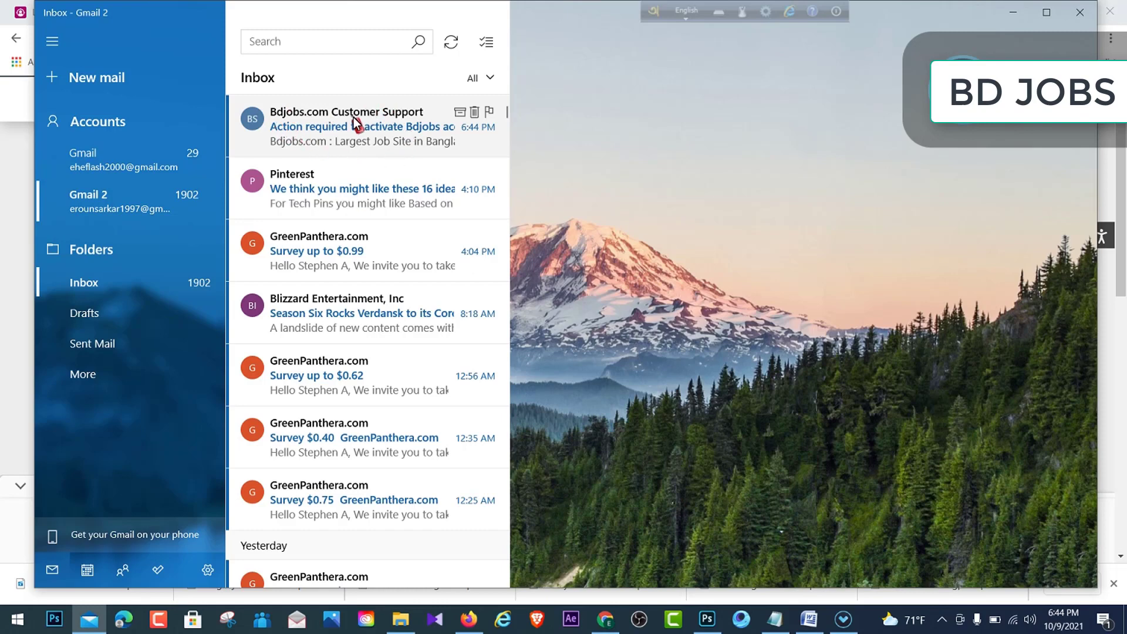
click(333, 116)
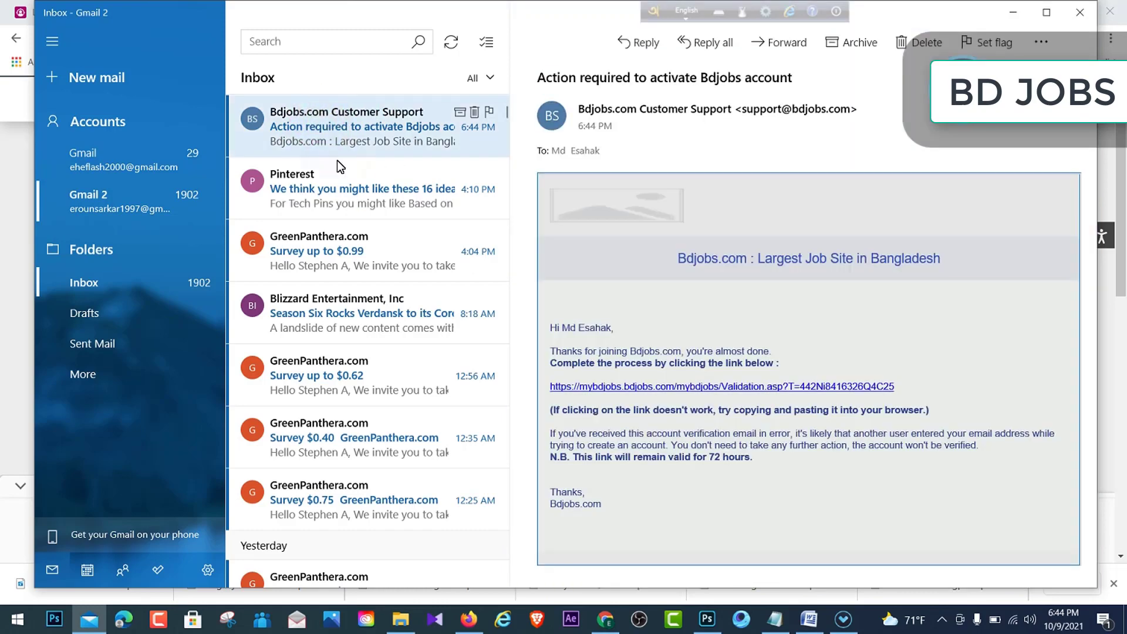
scroll(793, 320, down, 1)
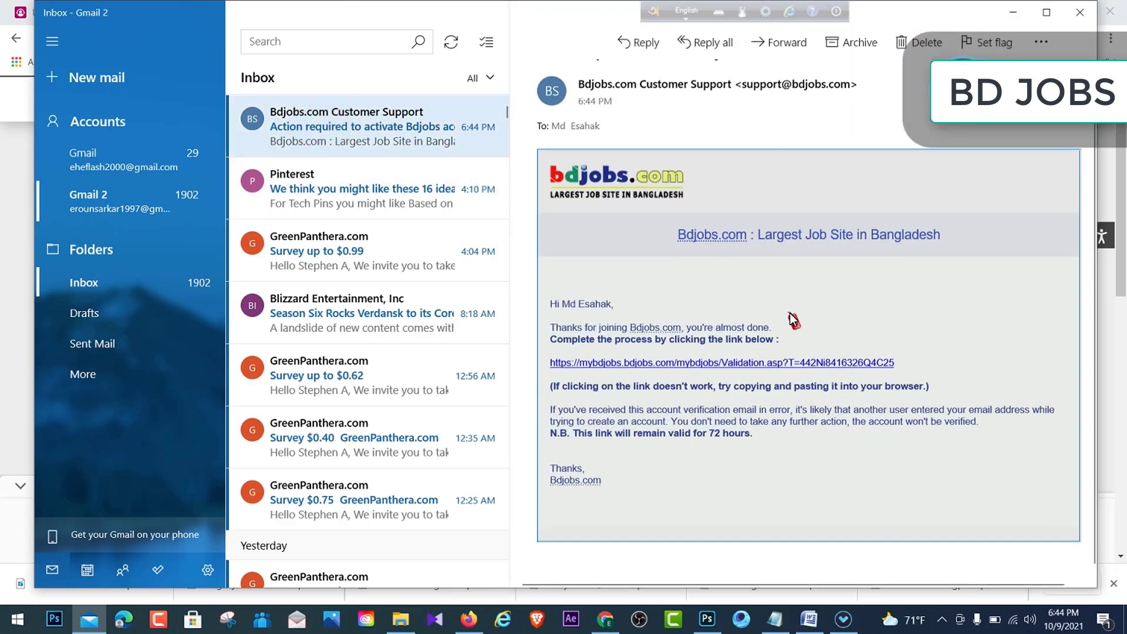
drag(541, 360, 863, 362)
click(891, 281)
- Follow the email's validation link to reach Bdjobs' Verification successful page
click(683, 364)
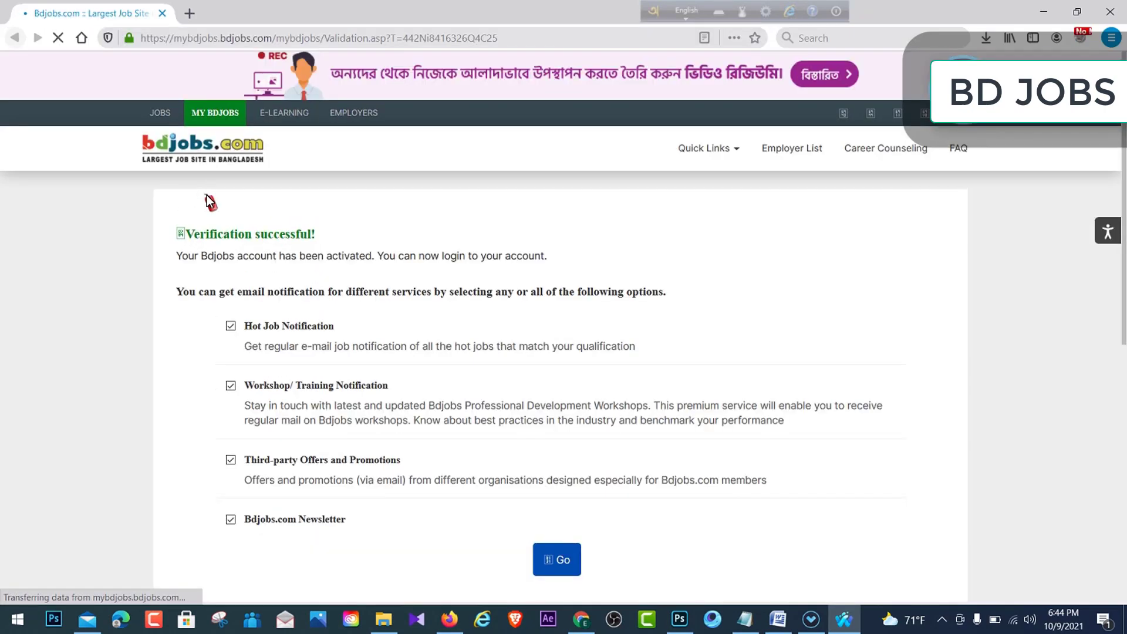
drag(330, 225, 189, 226)
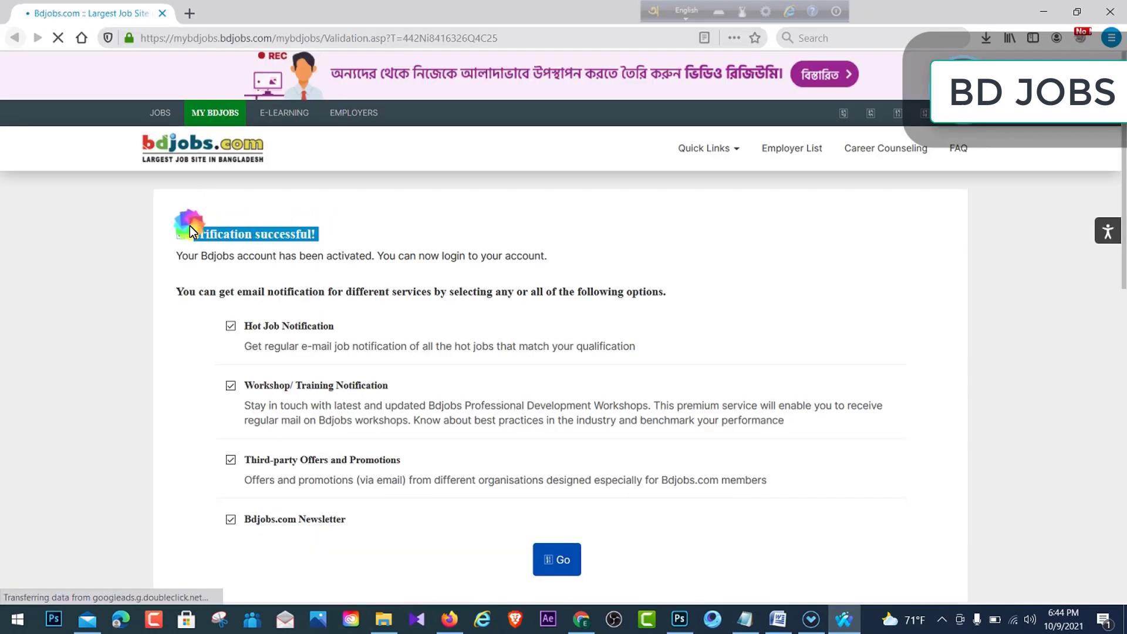
click(344, 210)
scroll(483, 249, down, 2)
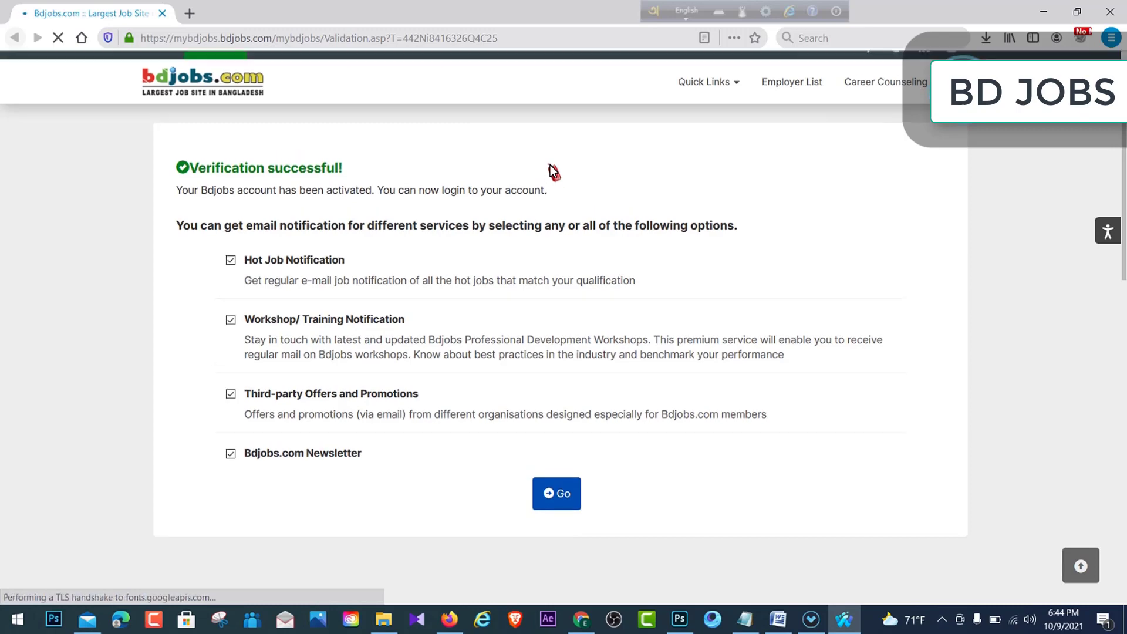
scroll(549, 171, up, 2)
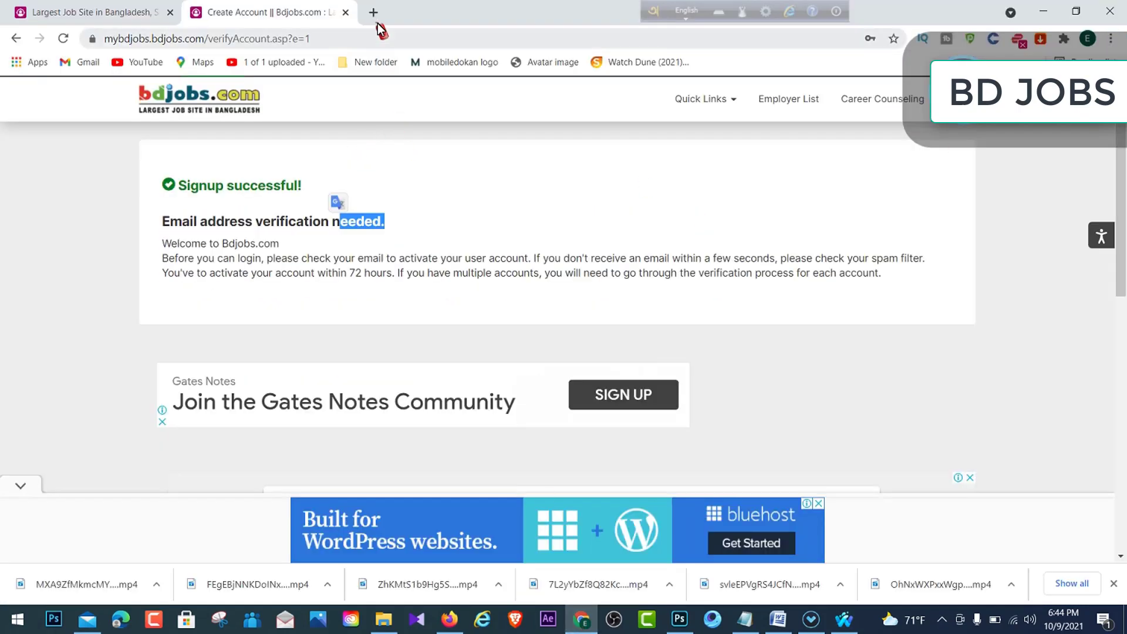
- Open a blank new tab, then return to the window with the Bdjobs verification page
click(377, 15)
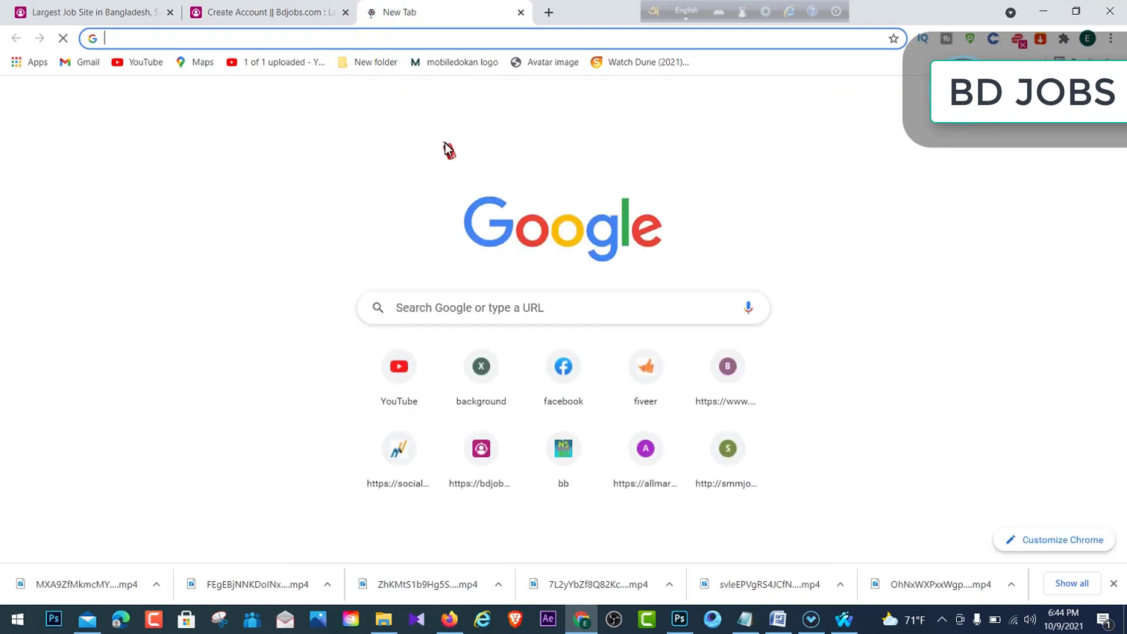
click(1111, 39)
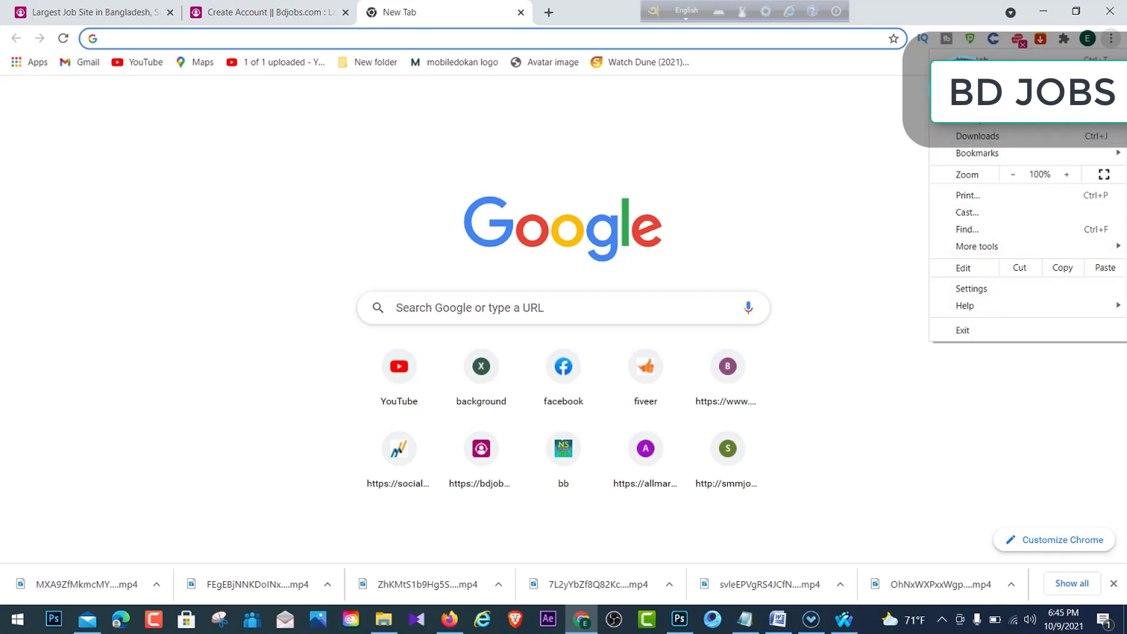
click(785, 219)
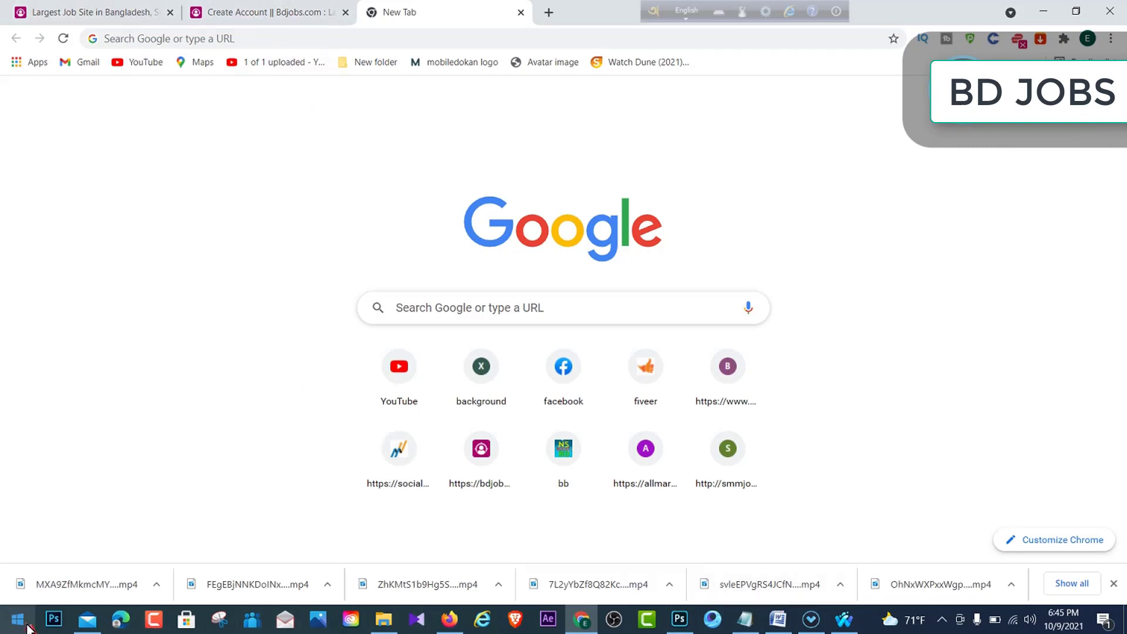
click(843, 619)
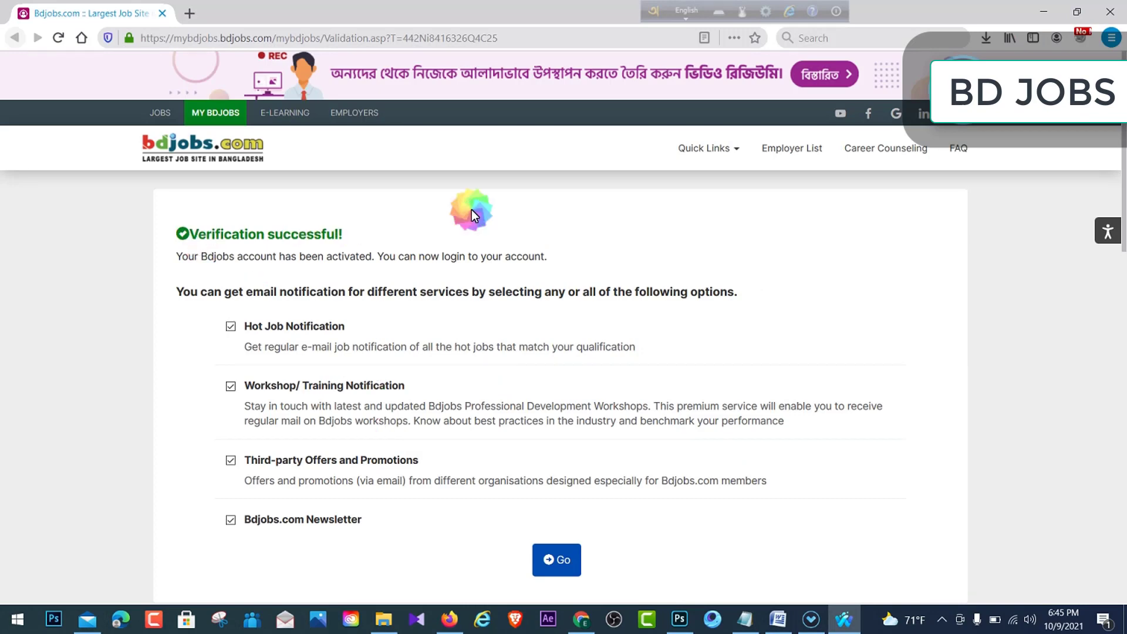
scroll(668, 366, down, 1)
scroll(666, 361, down, 2)
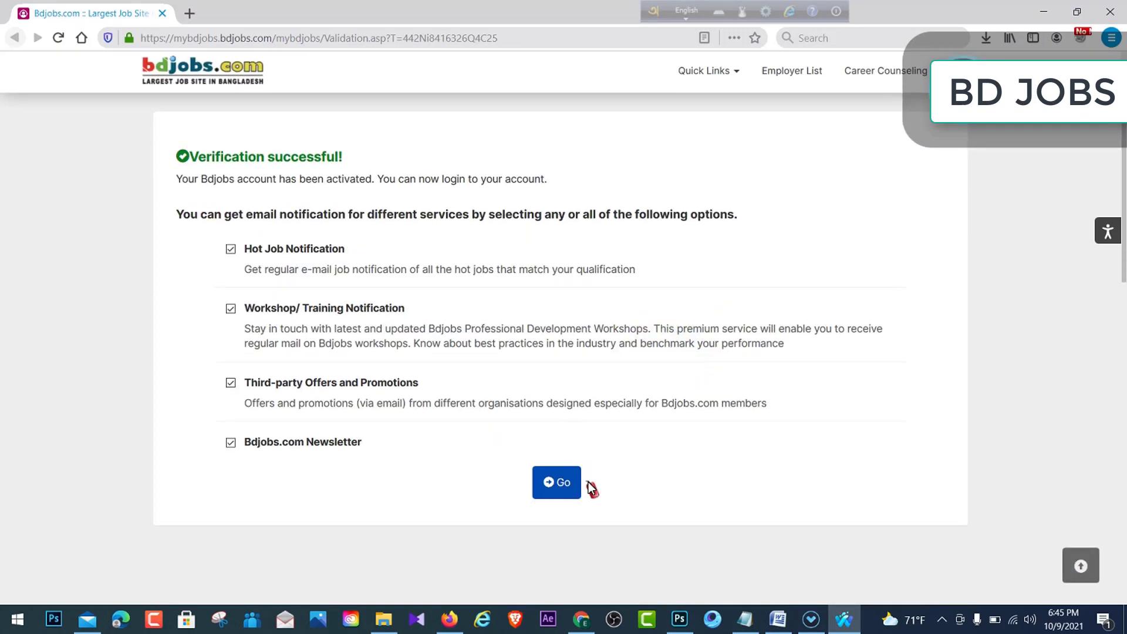
scroll(428, 336, up, 3)
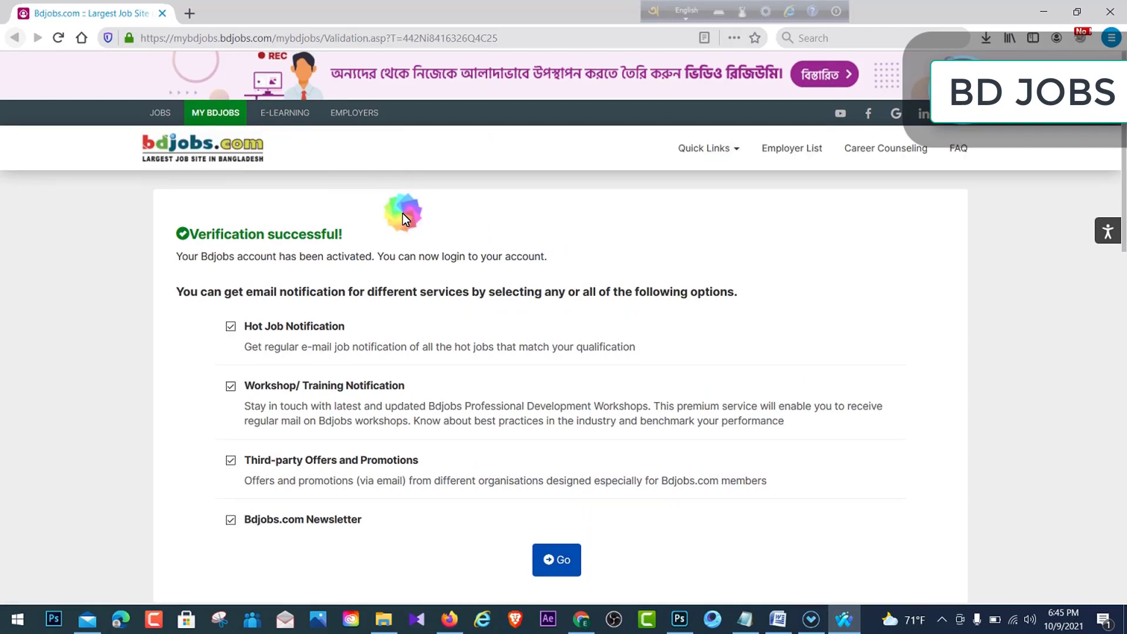
scroll(630, 510, down, 2)
- Confirm the notification options with Go, review Personal Details, and switch them to edit mode
click(557, 481)
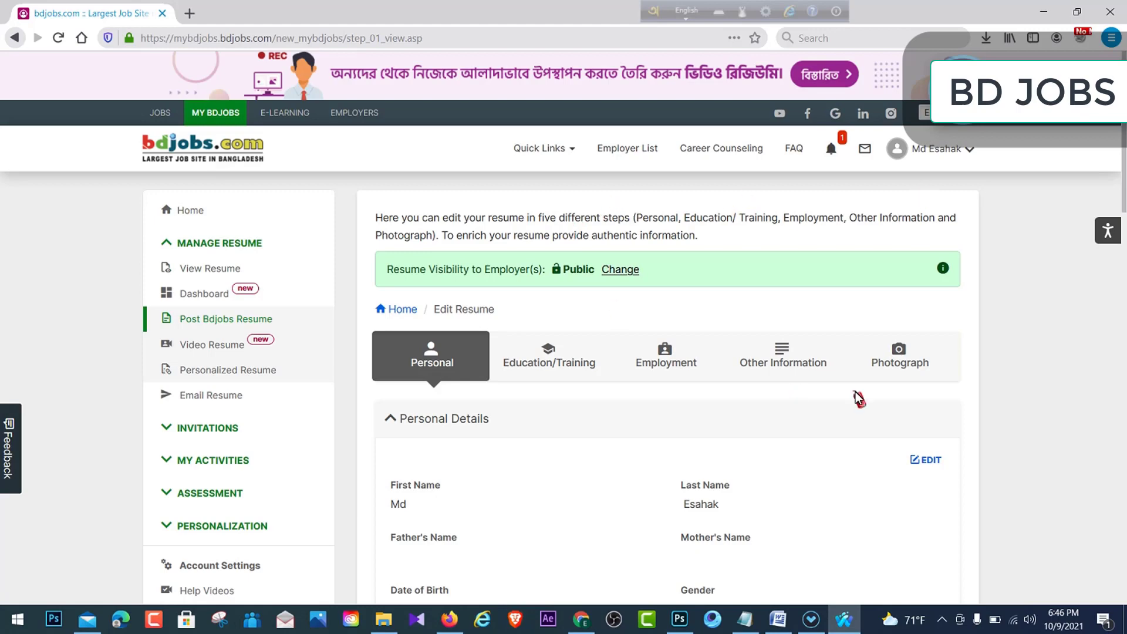
scroll(564, 376, down, 2)
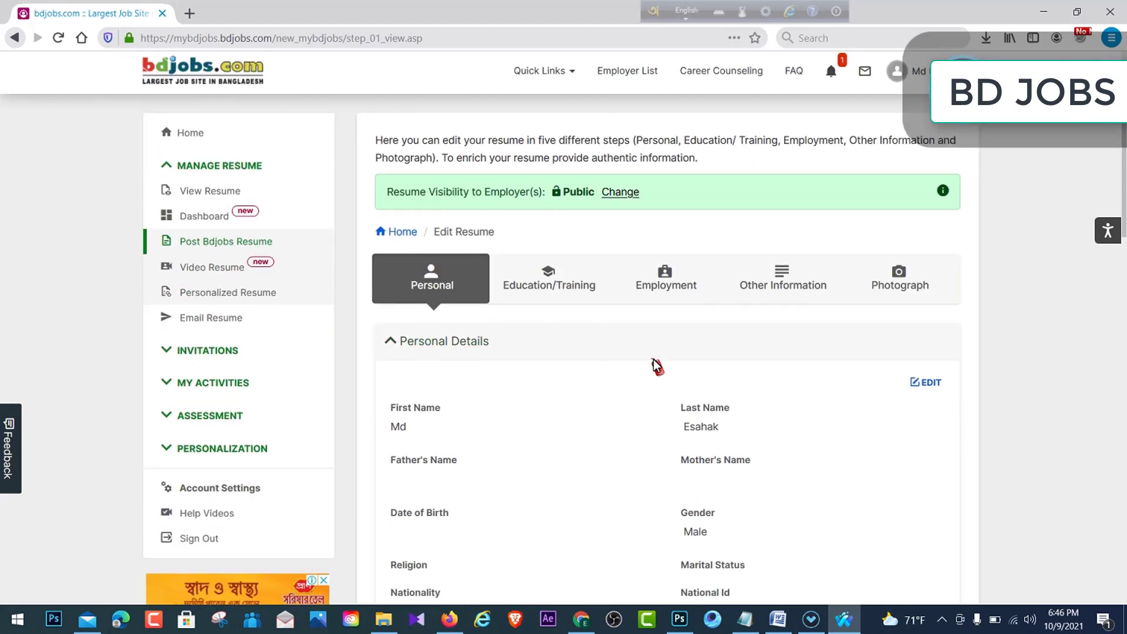
scroll(657, 367, down, 3)
scroll(661, 376, down, 5)
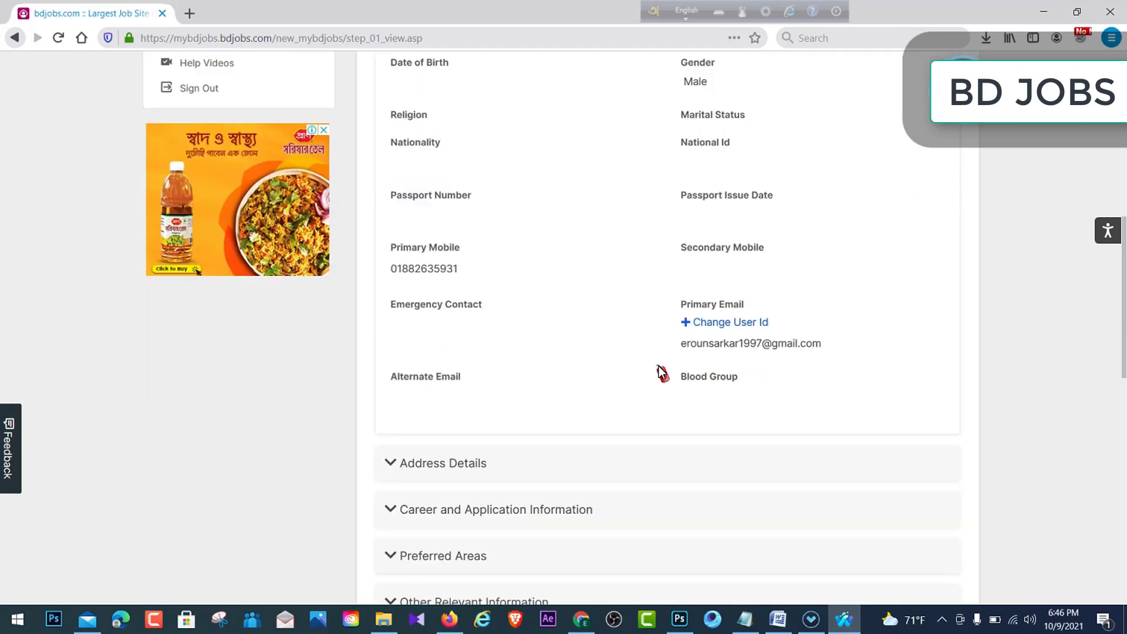
scroll(661, 367, up, 4)
scroll(661, 364, up, 7)
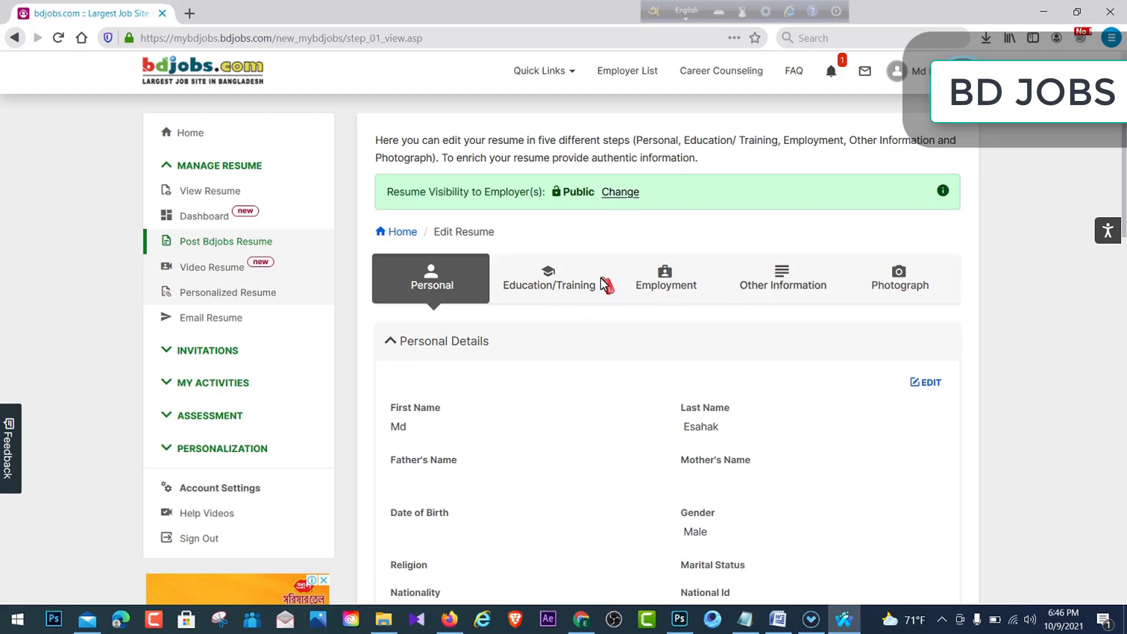
scroll(392, 317, down, 1)
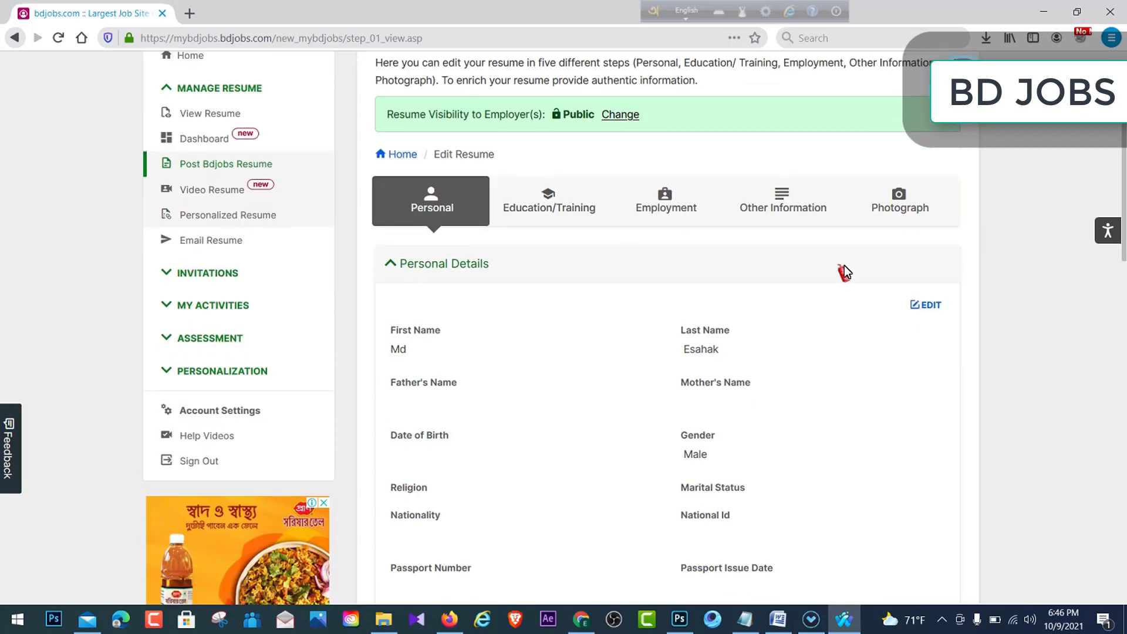
scroll(775, 366, down, 3)
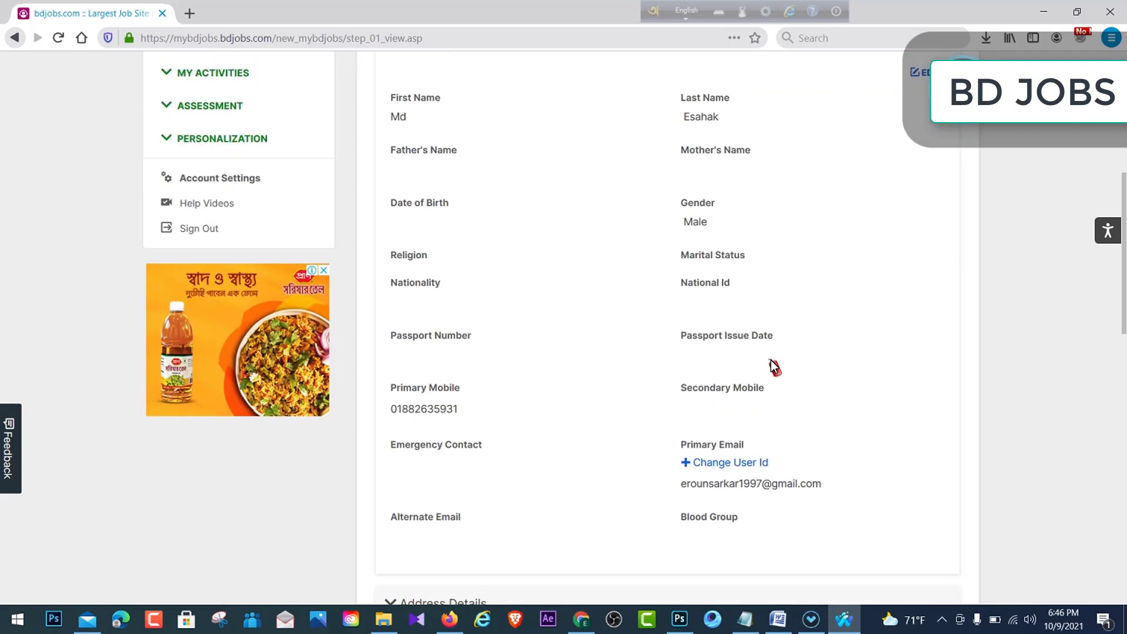
scroll(496, 371, down, 3)
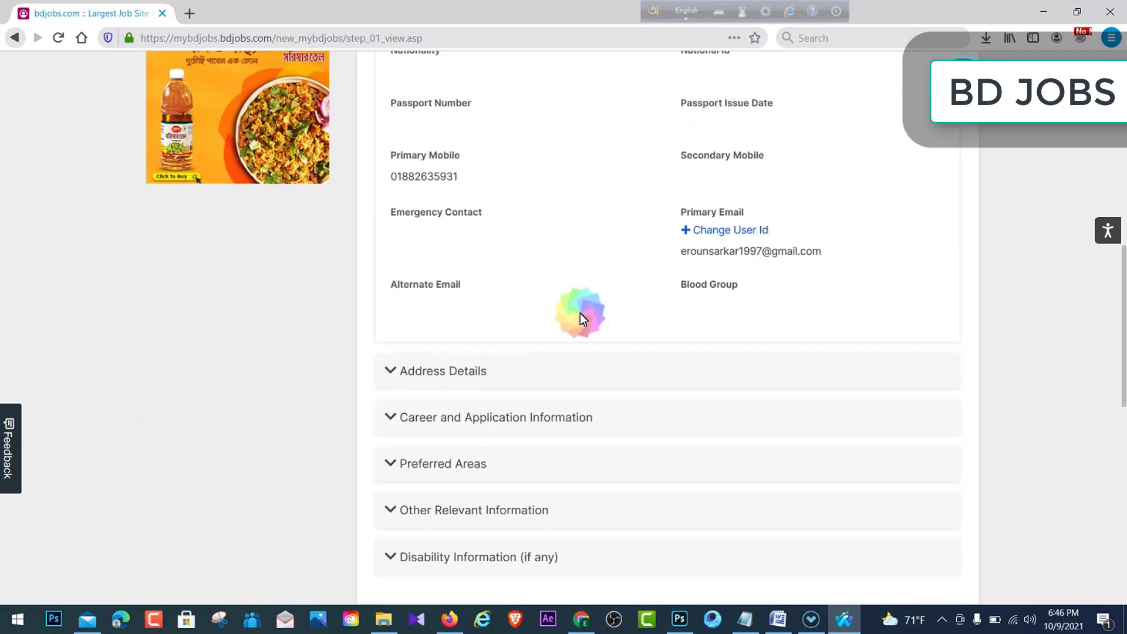
scroll(604, 303, up, 4)
click(921, 149)
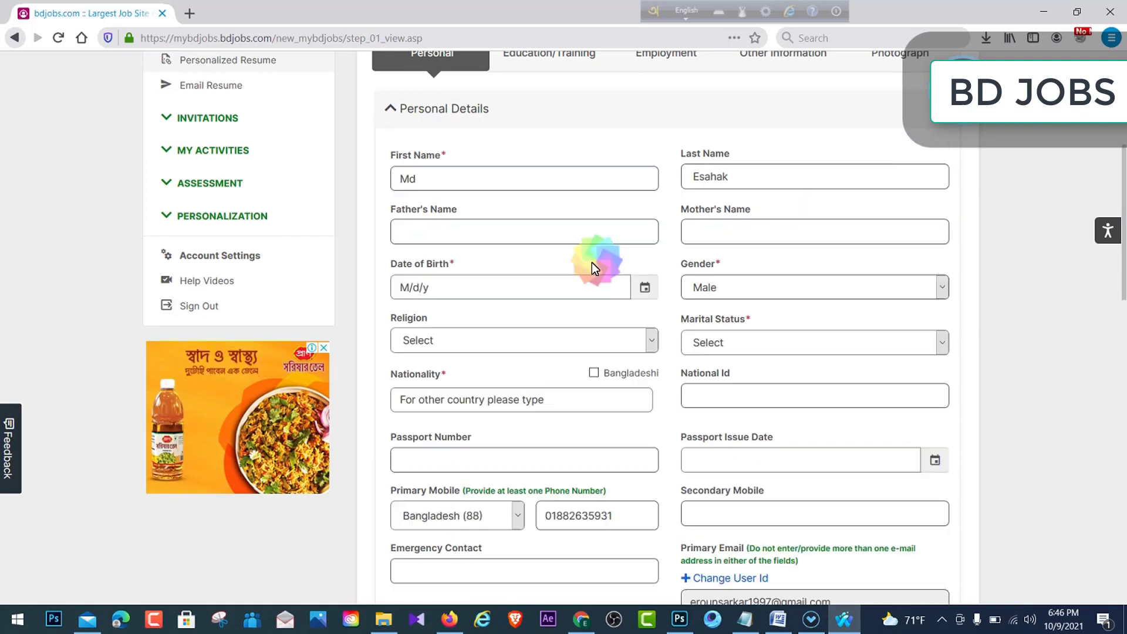
- Trim the extra surname text out of the First Name field
click(481, 178)
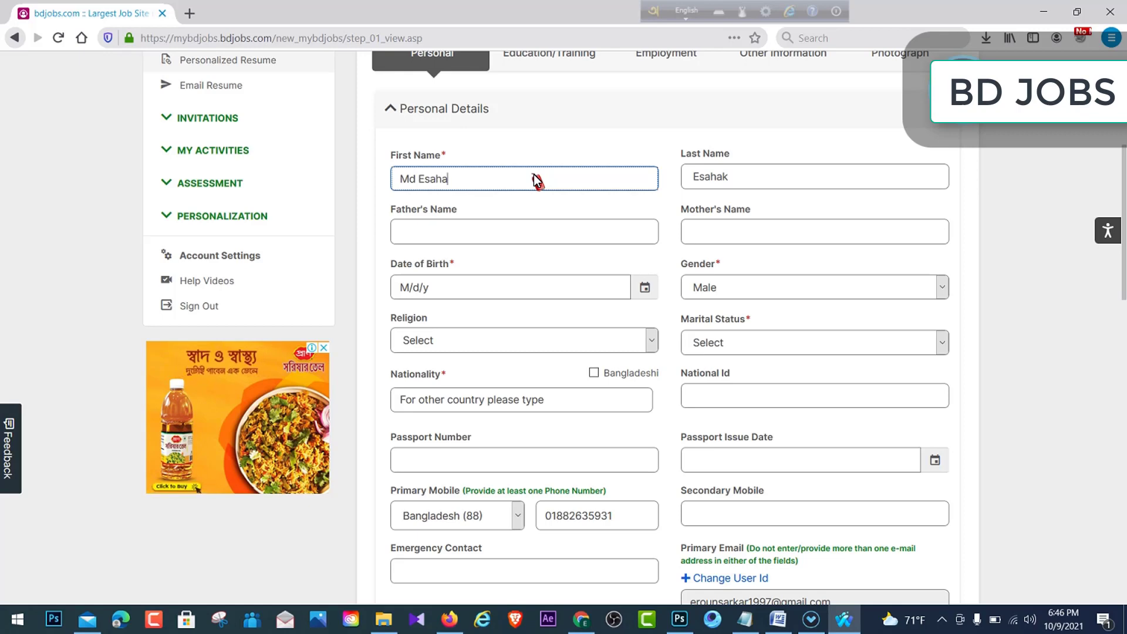
text(k)
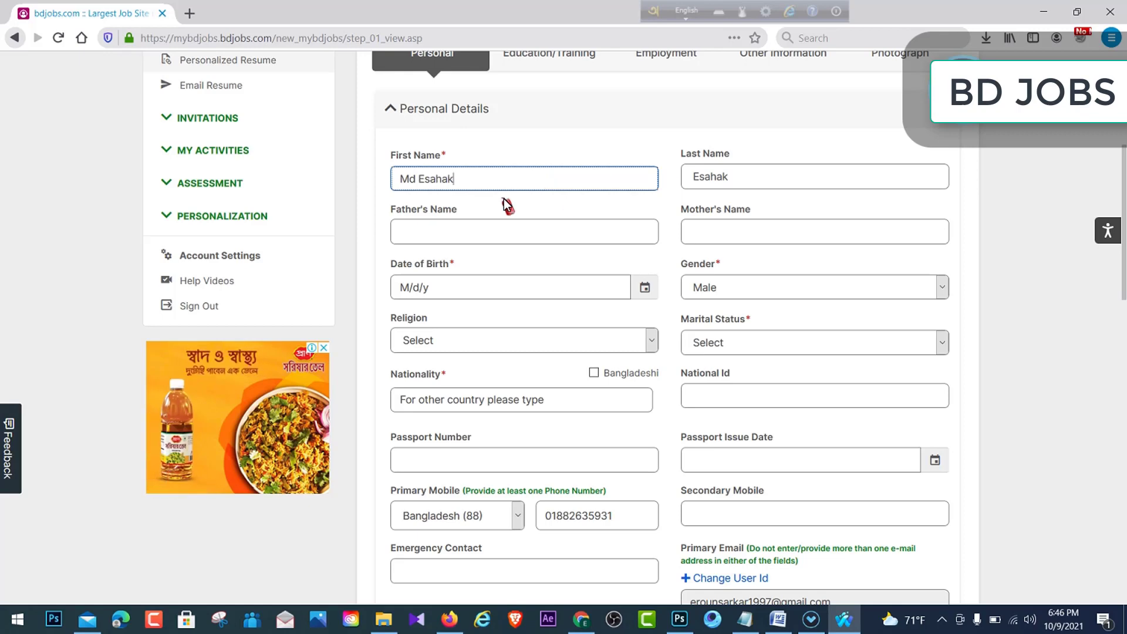
triple_click(402, 181)
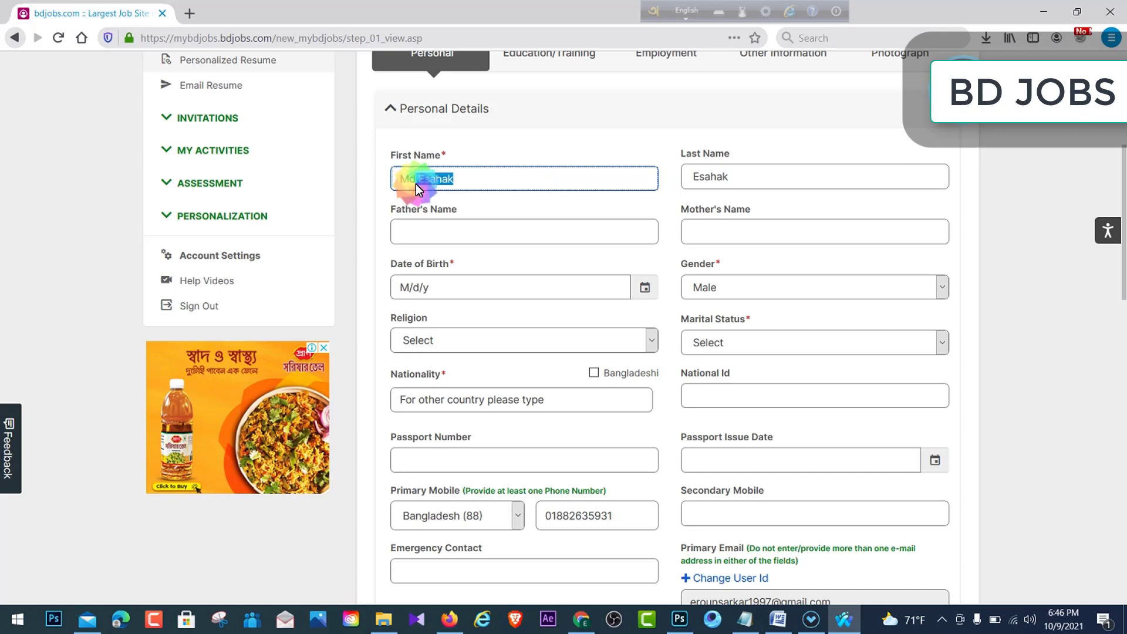
key(BackSpace)
- Enter the father's full name, correcting a typo, then start the mother's full name
click(446, 231)
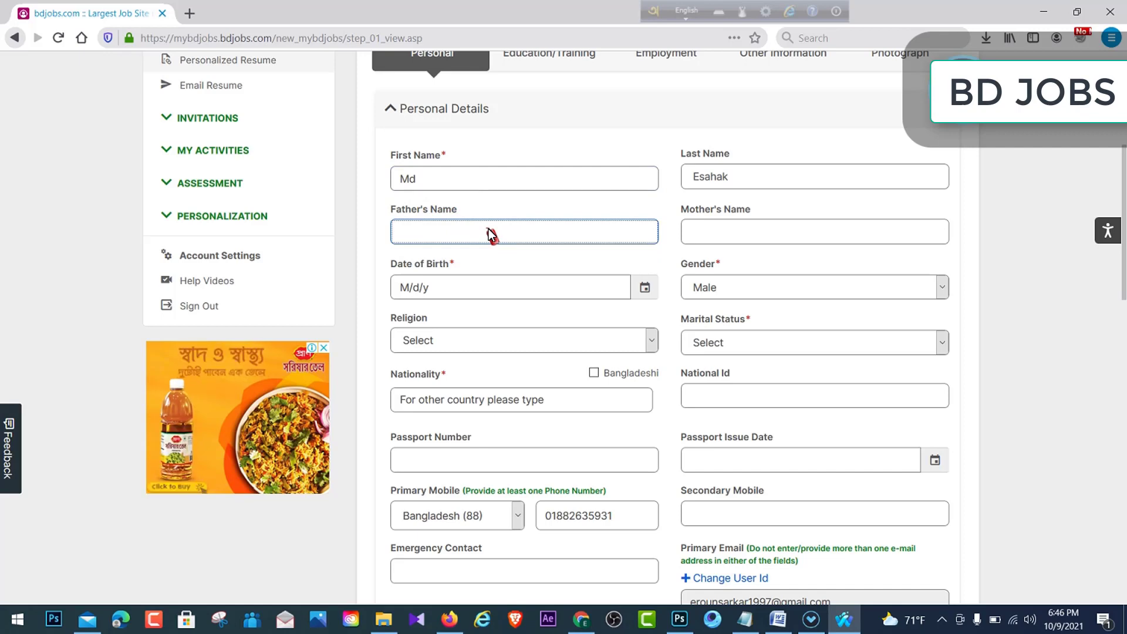
text(Md)
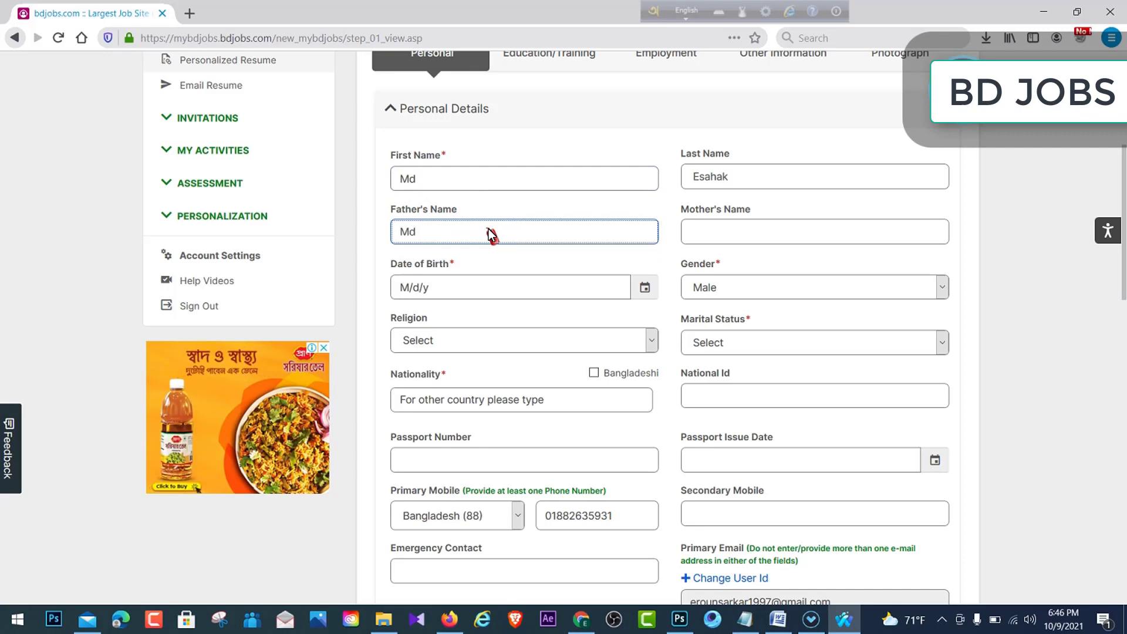
text(. e)
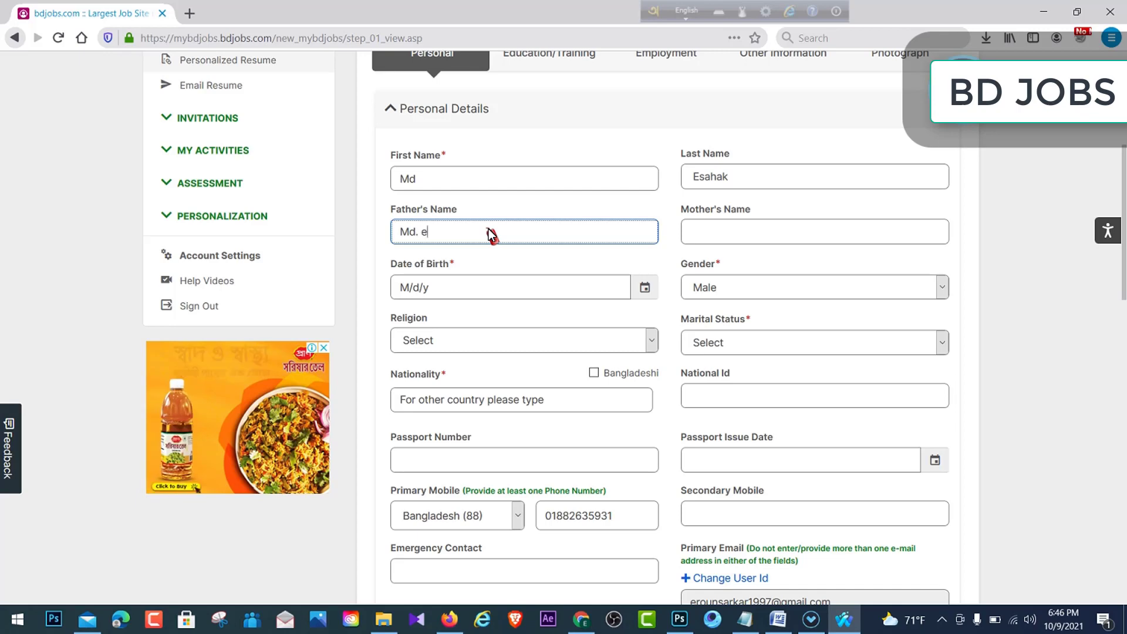
text(sa)
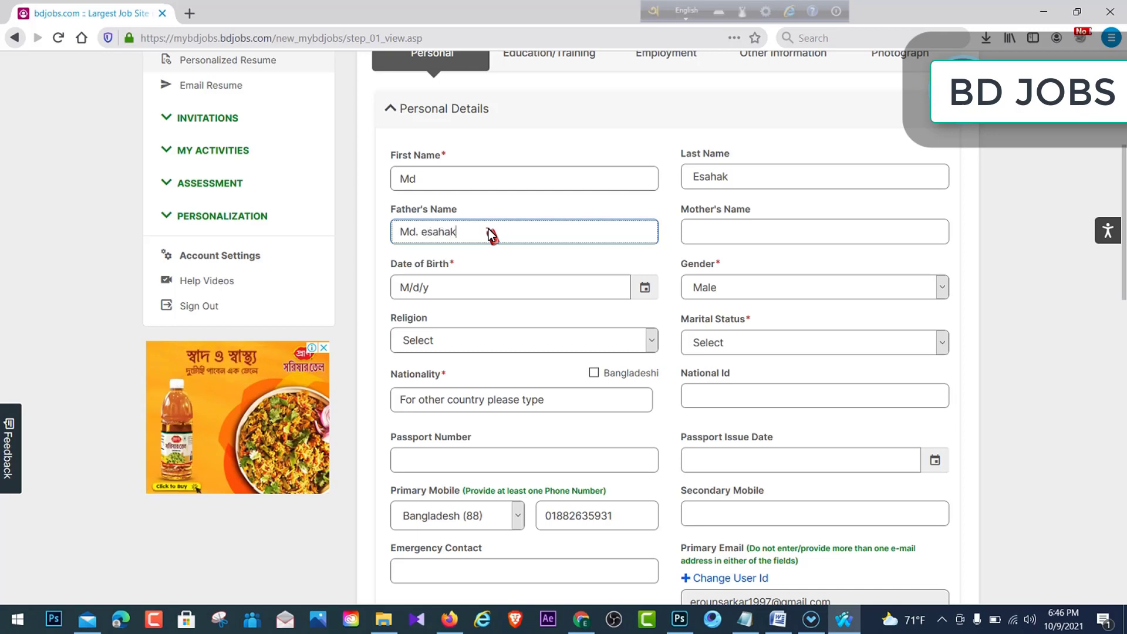
text(ha)
key(ctrl+a)
key(BackSpace)
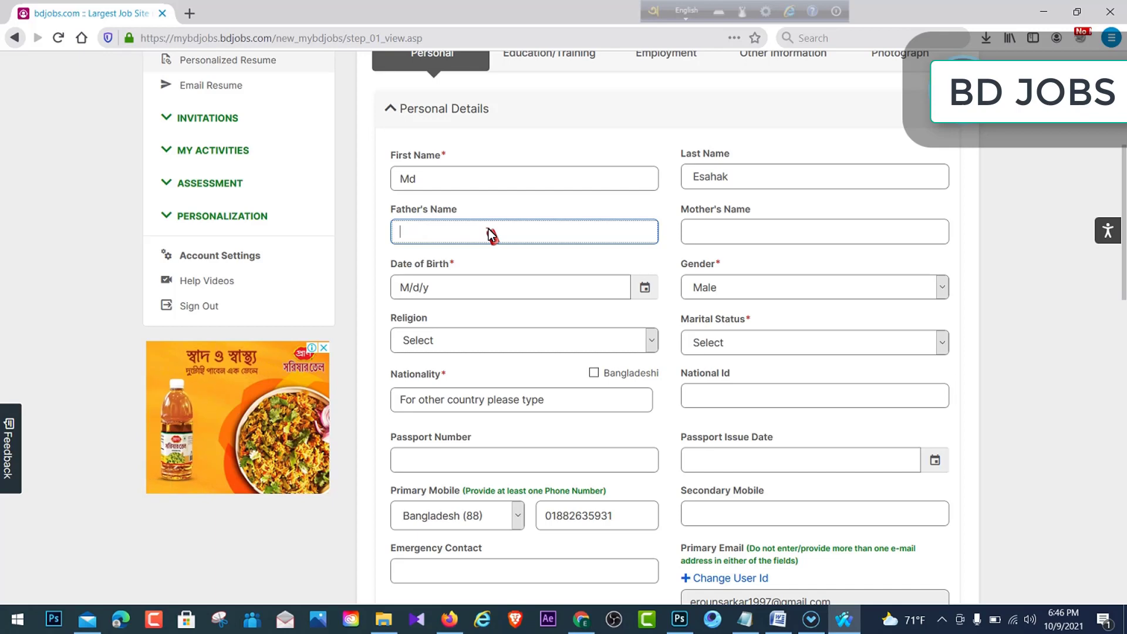
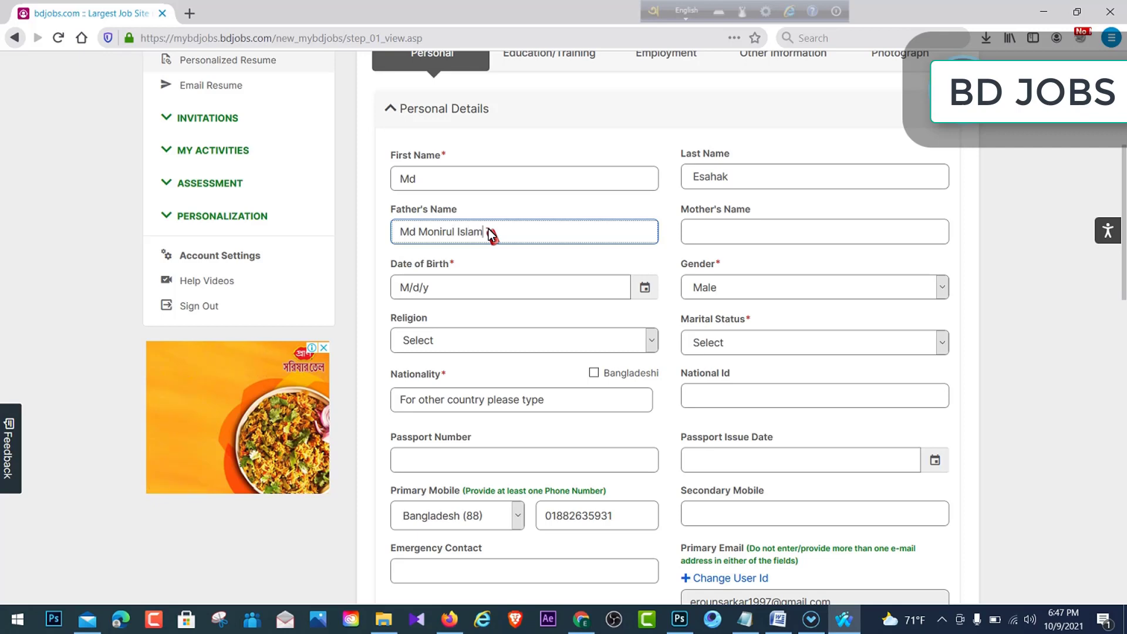
click(796, 228)
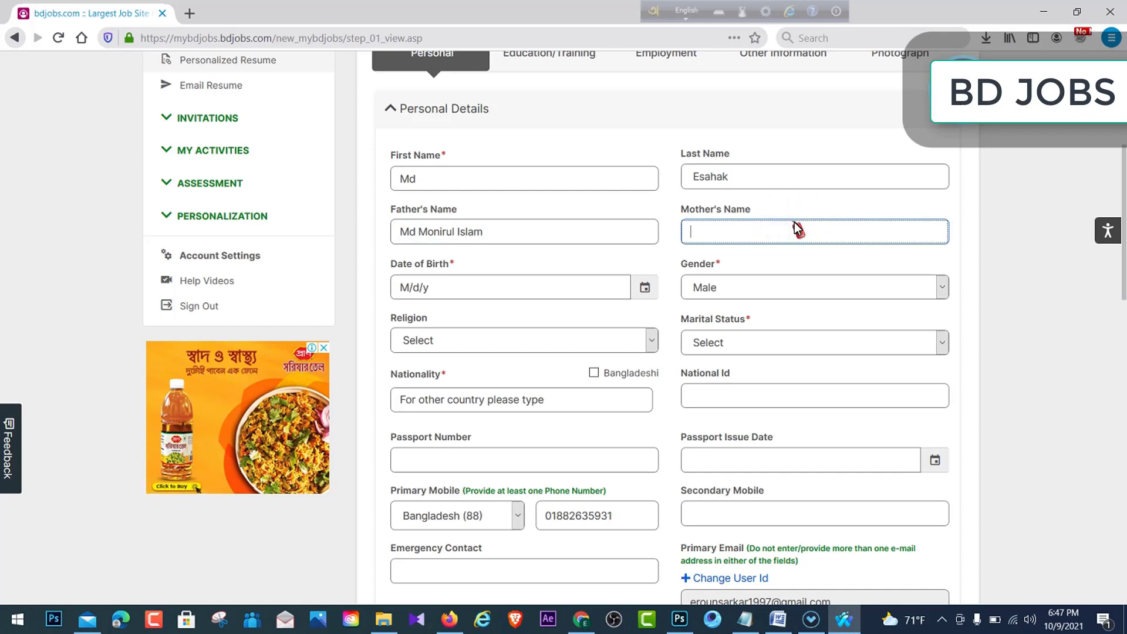
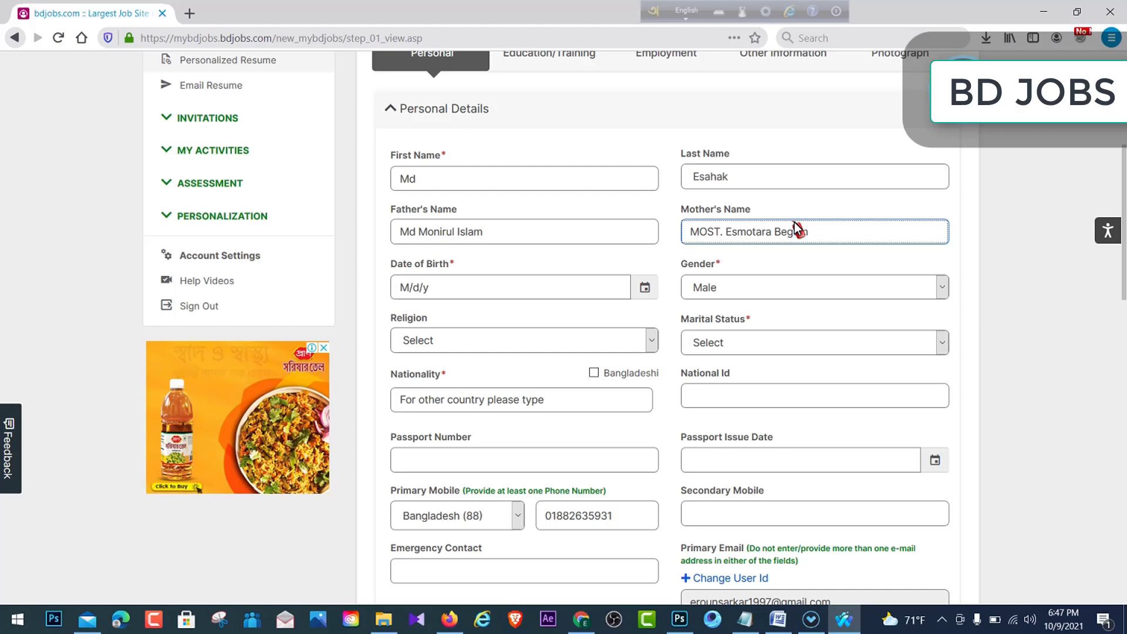
- Step the Date of Birth calendar back to September 2000 and pick September 1
click(575, 287)
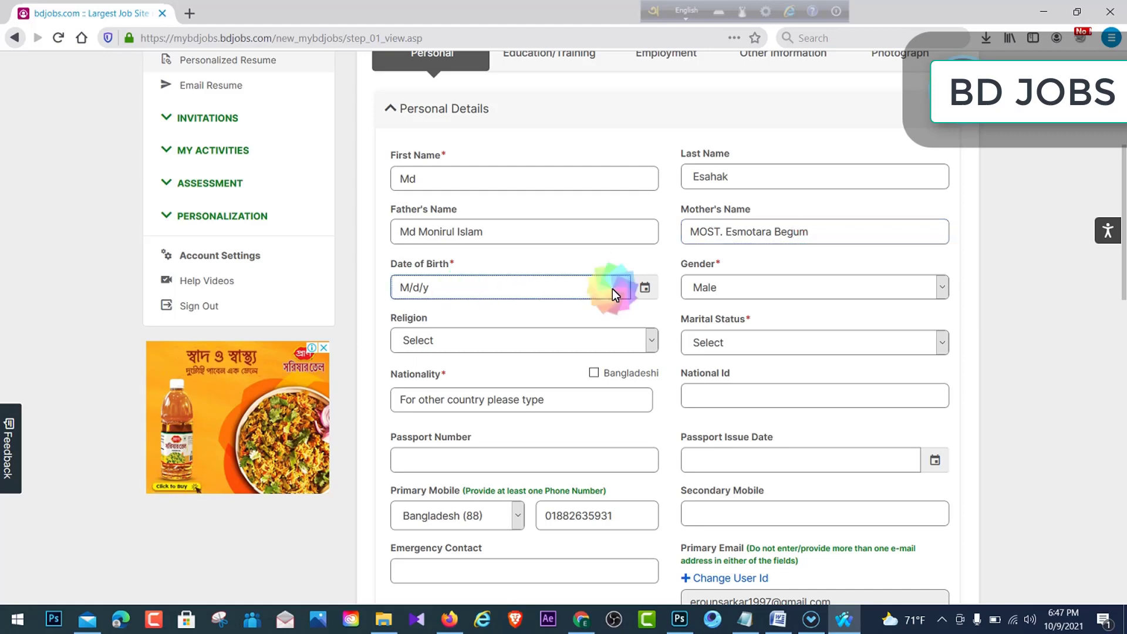
click(647, 288)
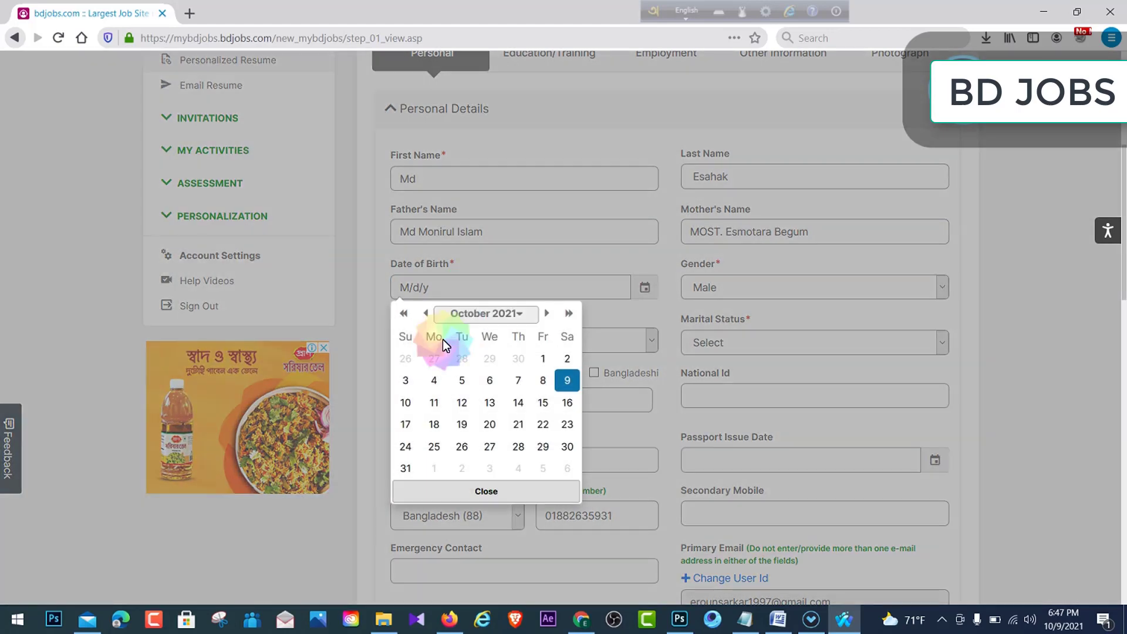
click(425, 312)
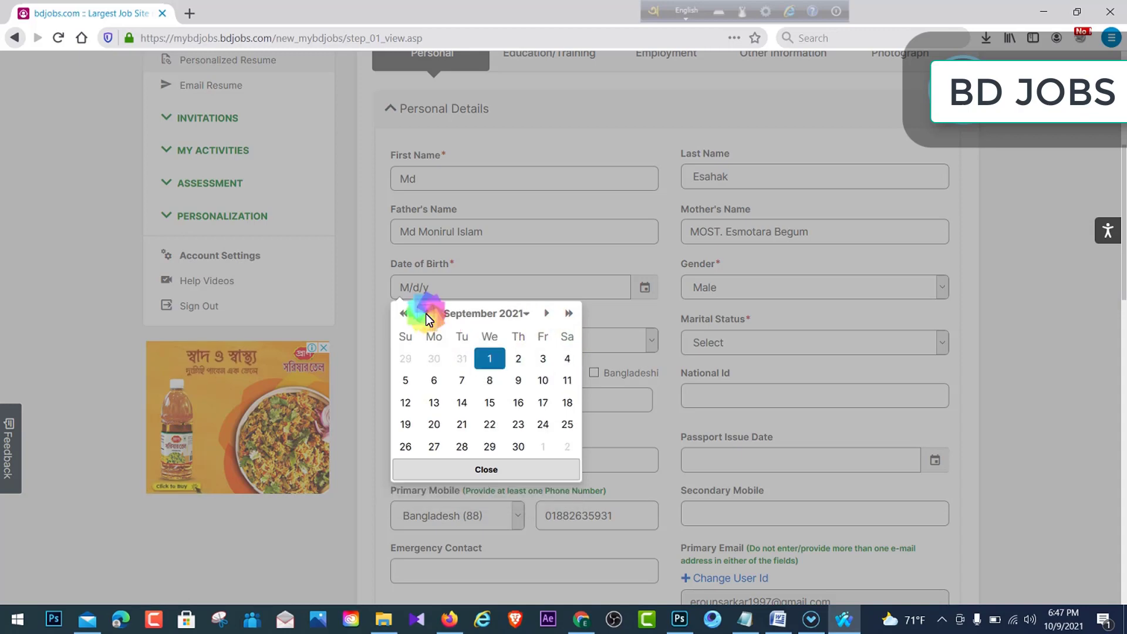
click(569, 312)
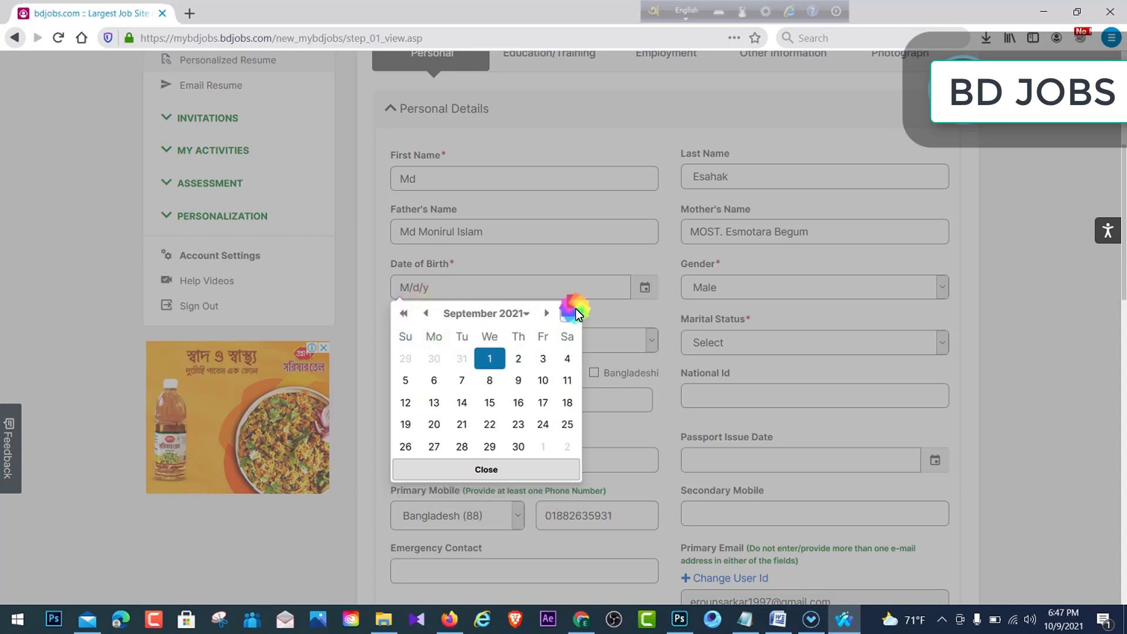
click(569, 312)
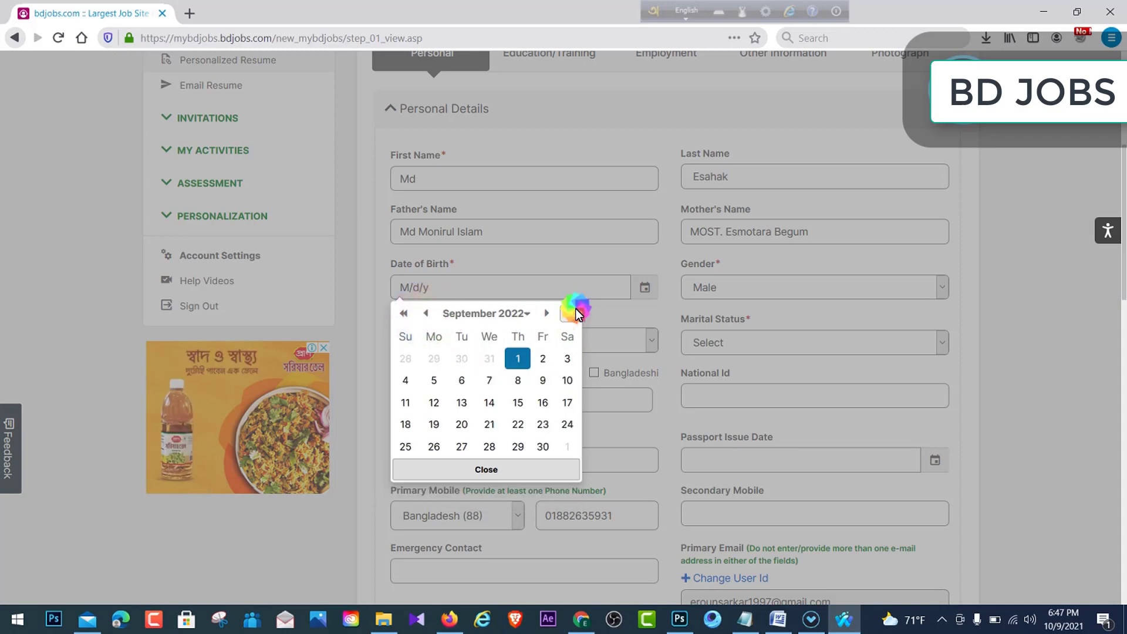
triple_click(404, 312)
triple_click(403, 312)
triple_click(404, 312)
triple_click(404, 312)
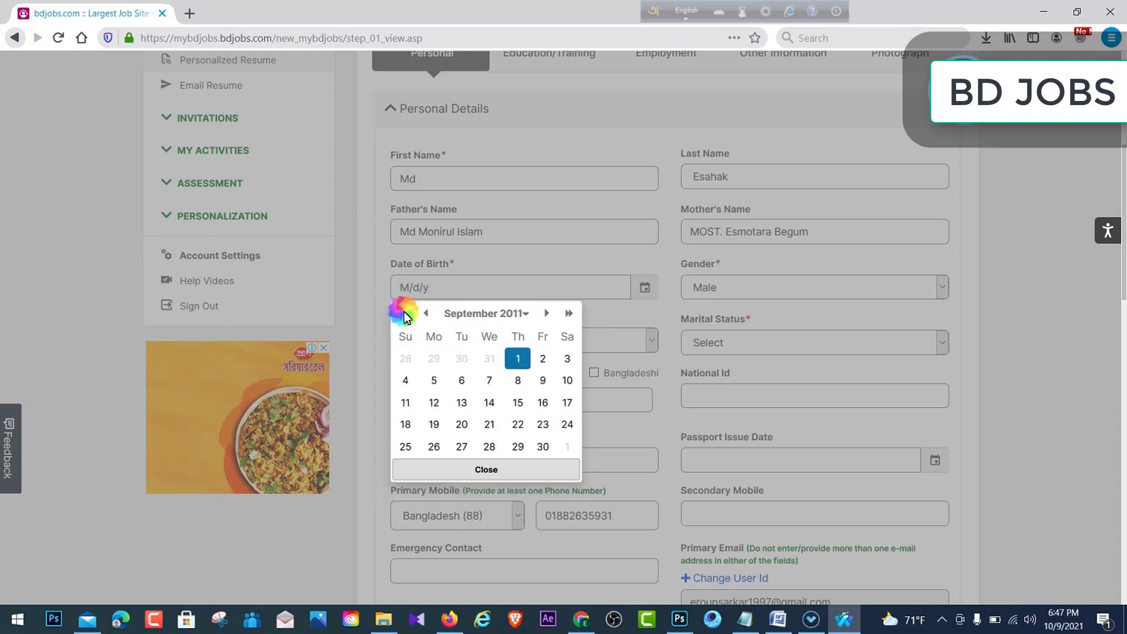
triple_click(403, 312)
triple_click(404, 311)
double_click(404, 312)
double_click(404, 311)
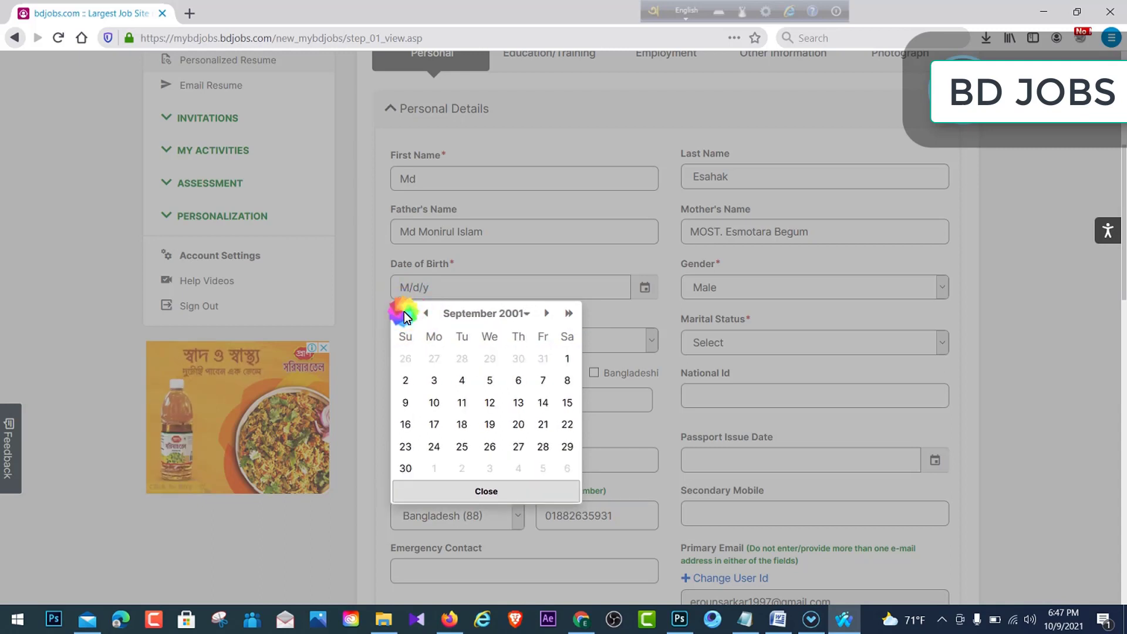
click(404, 312)
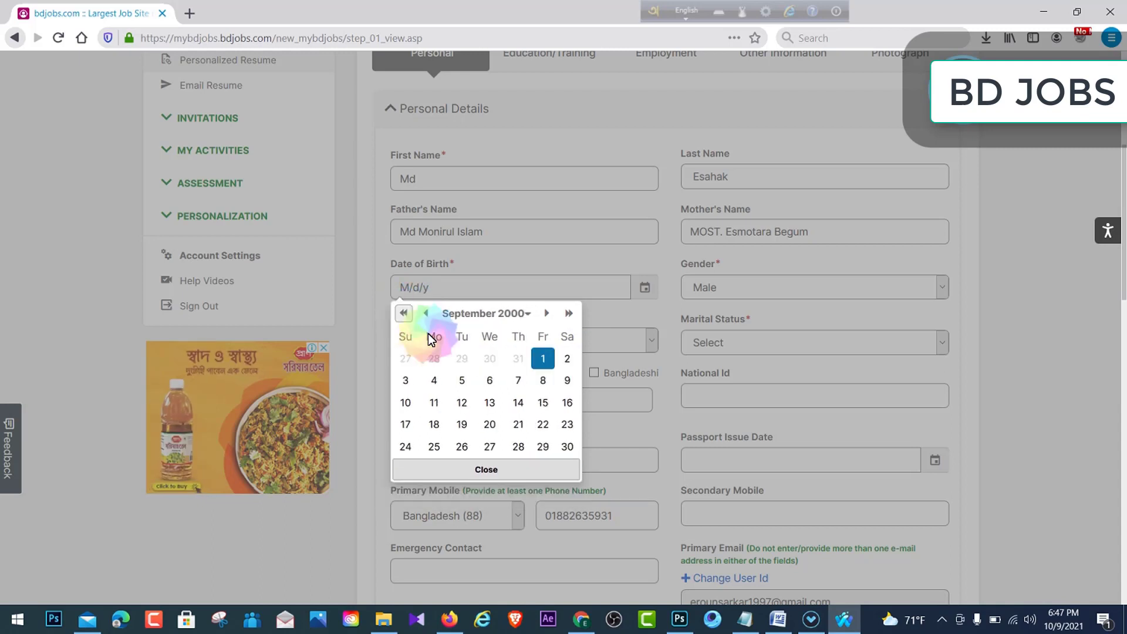
click(542, 359)
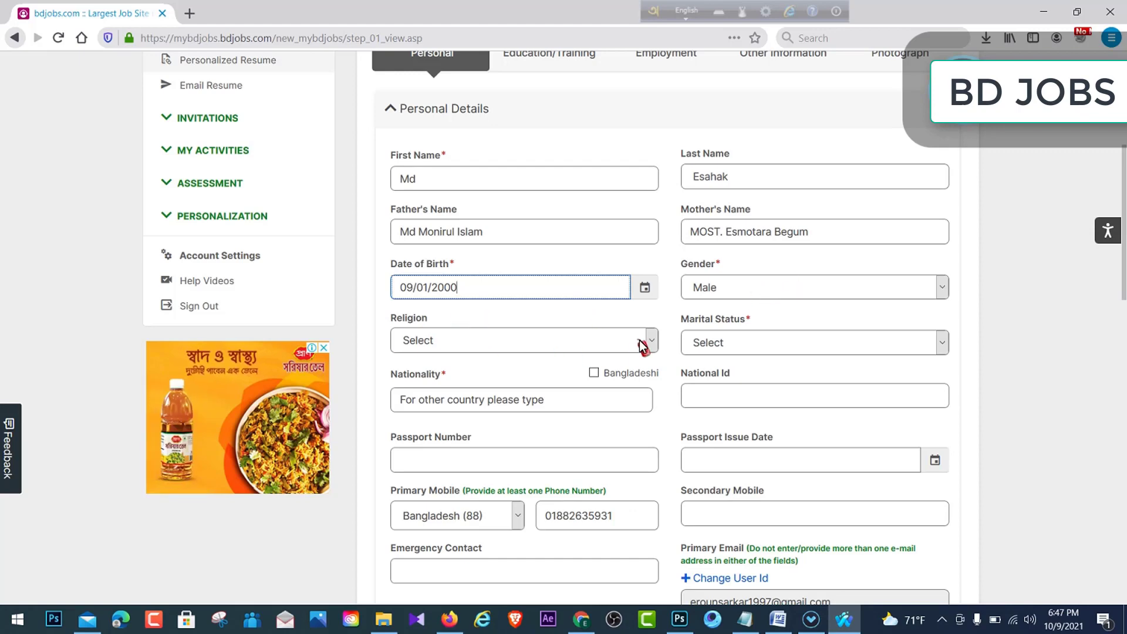
- Set religion to Islam, marital status to Unmarried, and nationality to Bangladeshi
click(559, 343)
scroll(509, 324, down, 1)
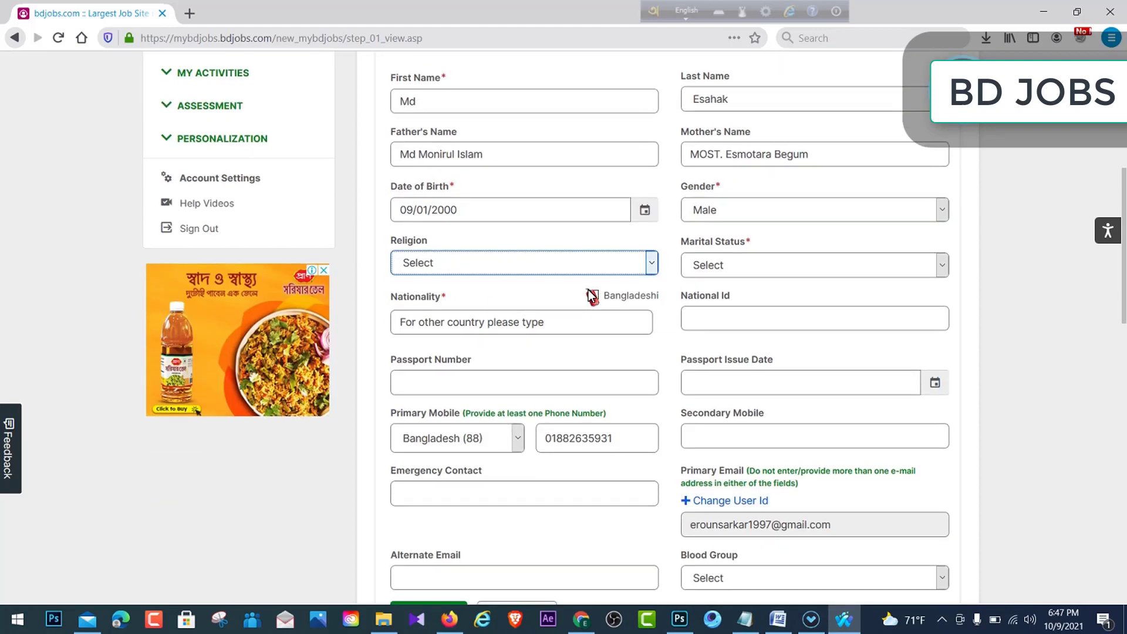
click(651, 266)
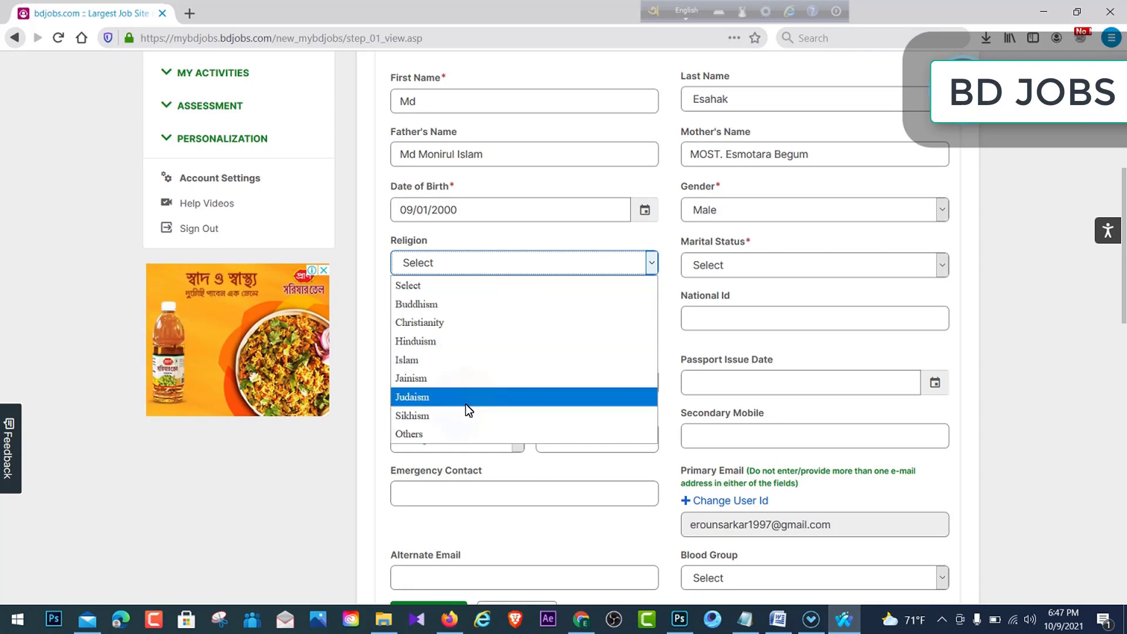
click(457, 360)
click(942, 267)
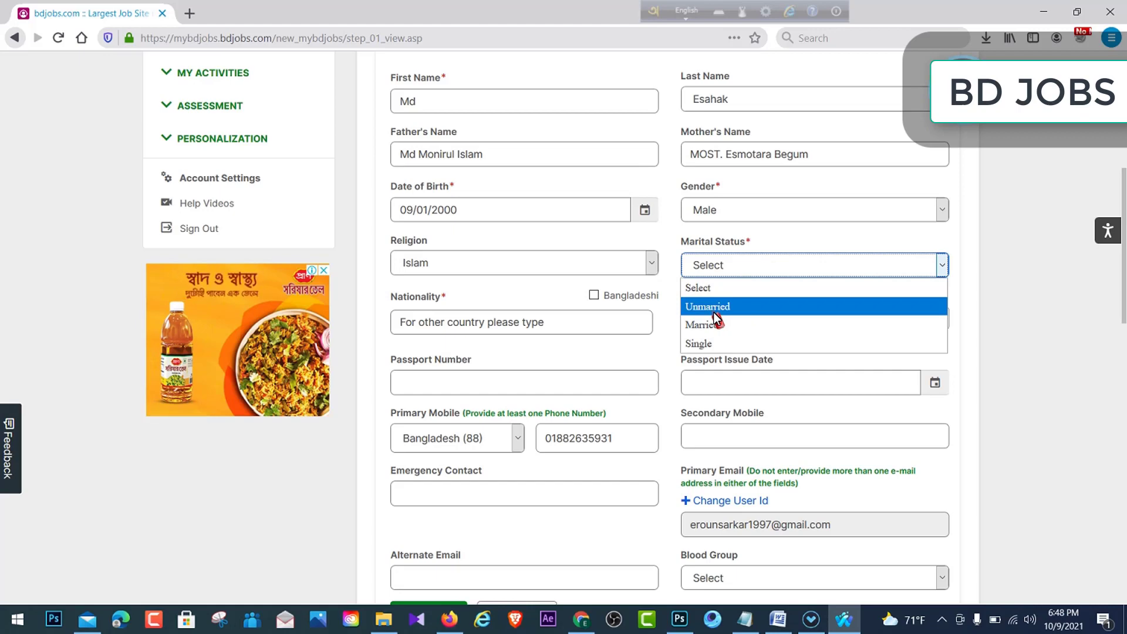
click(713, 307)
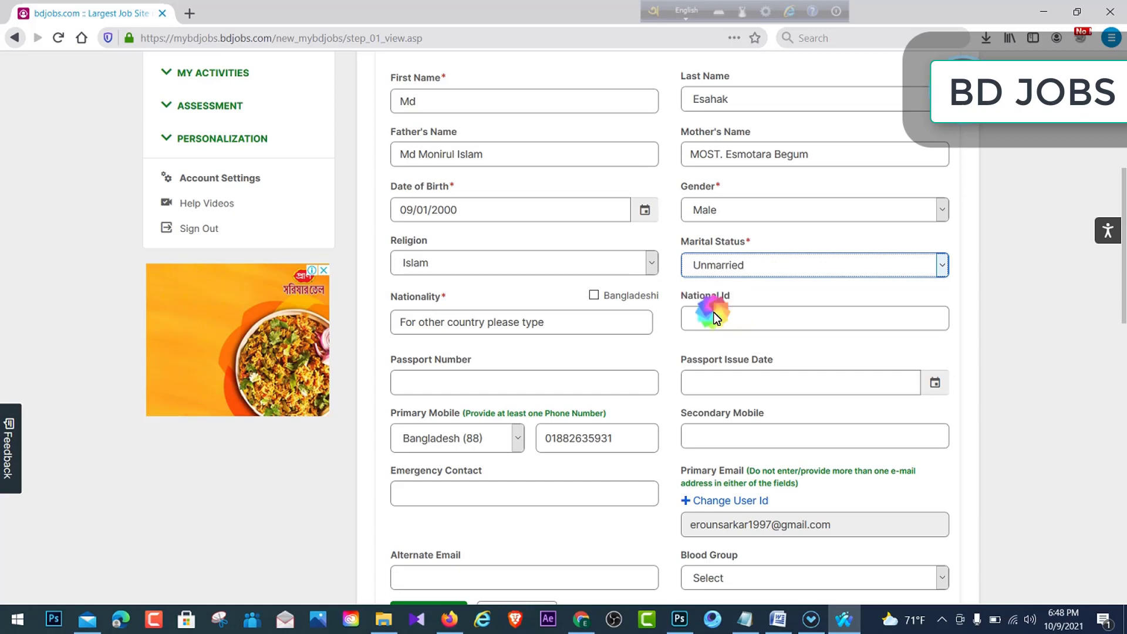
scroll(464, 326, down, 2)
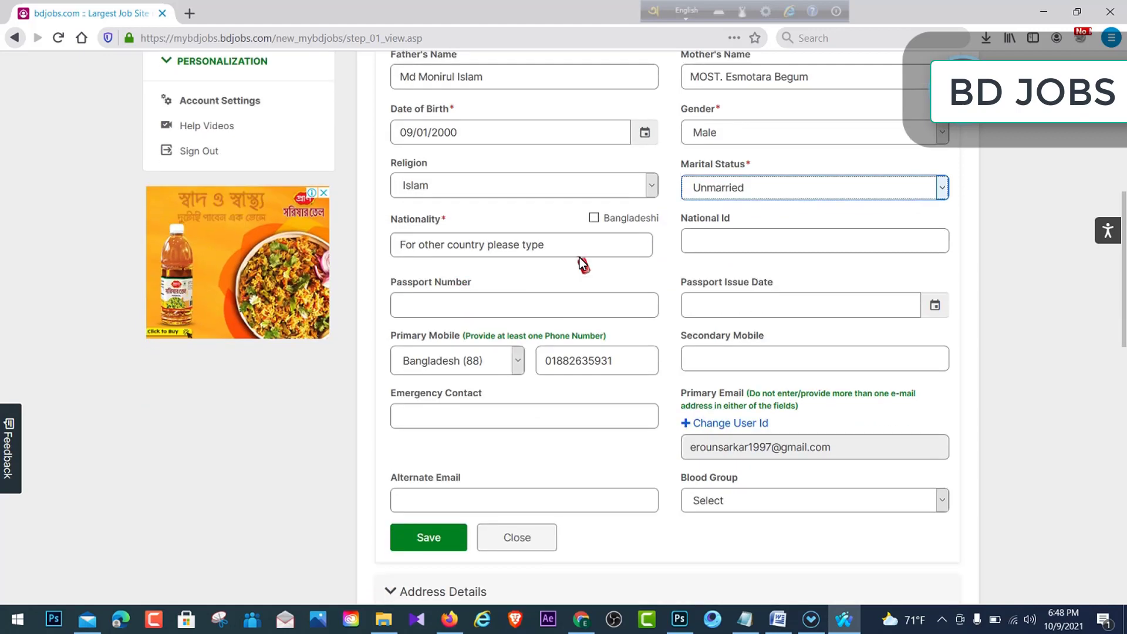
click(595, 244)
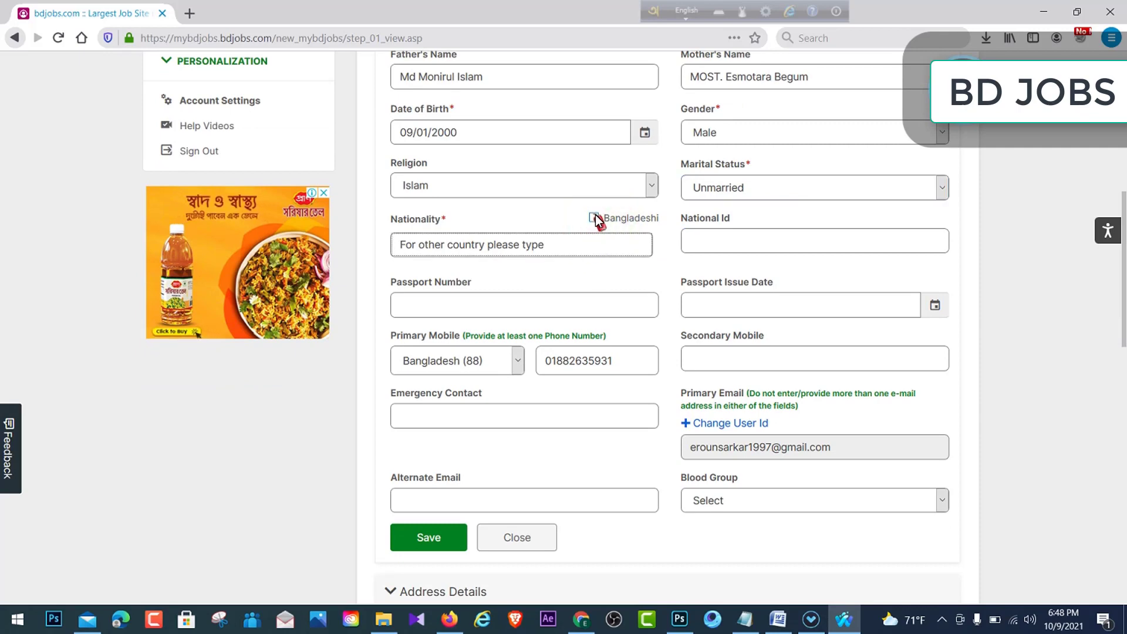
click(595, 218)
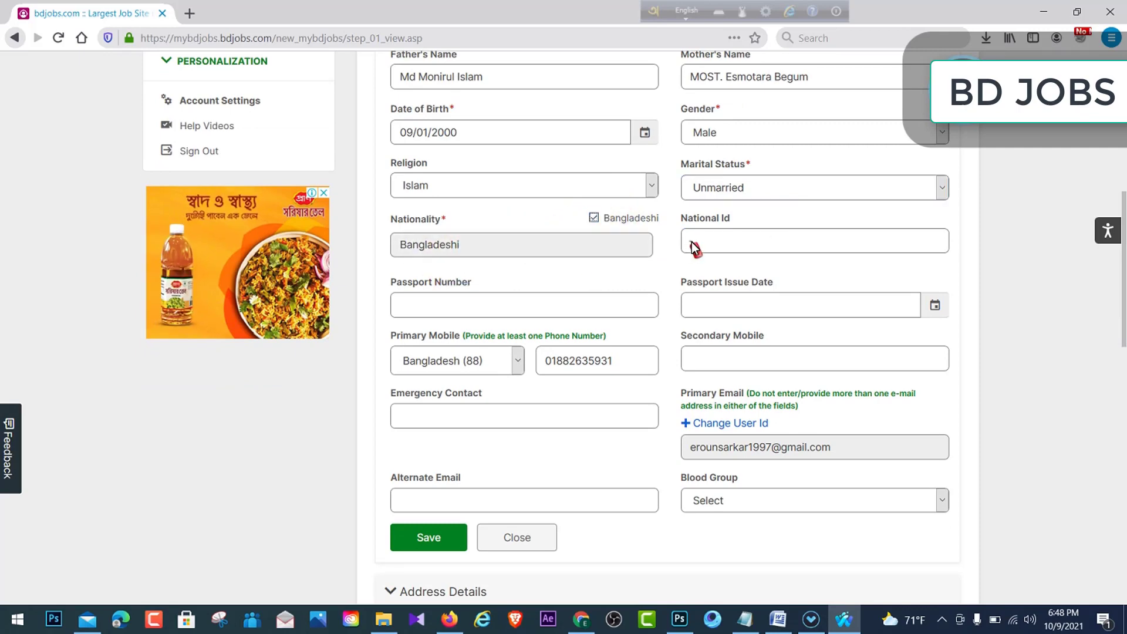
- Enter the national ID number and the emergency contact phone number
click(728, 242)
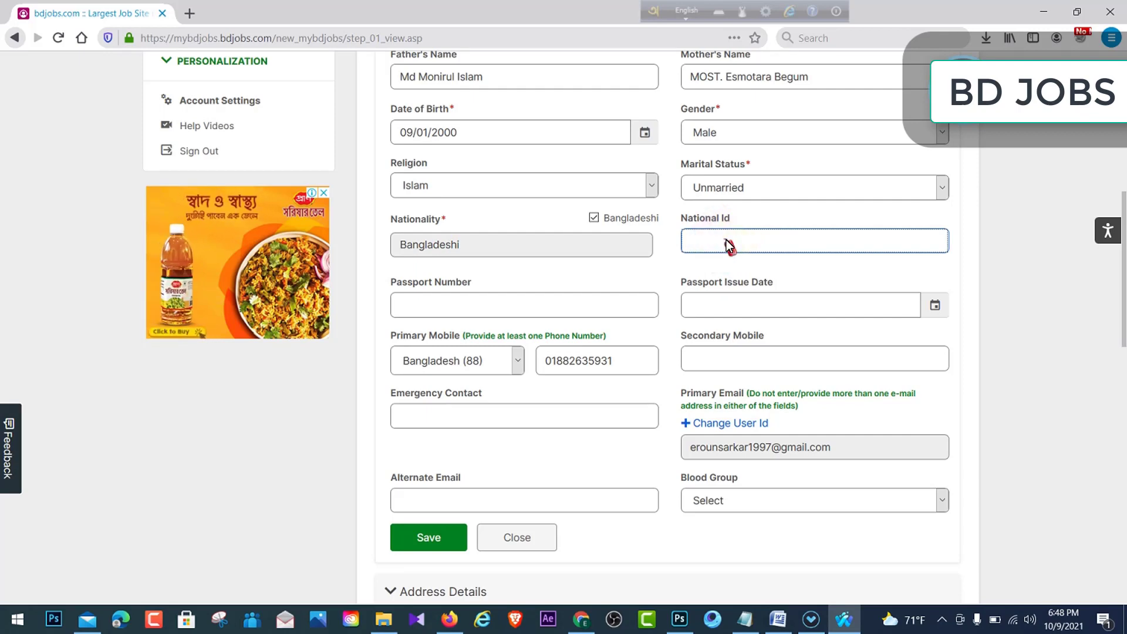
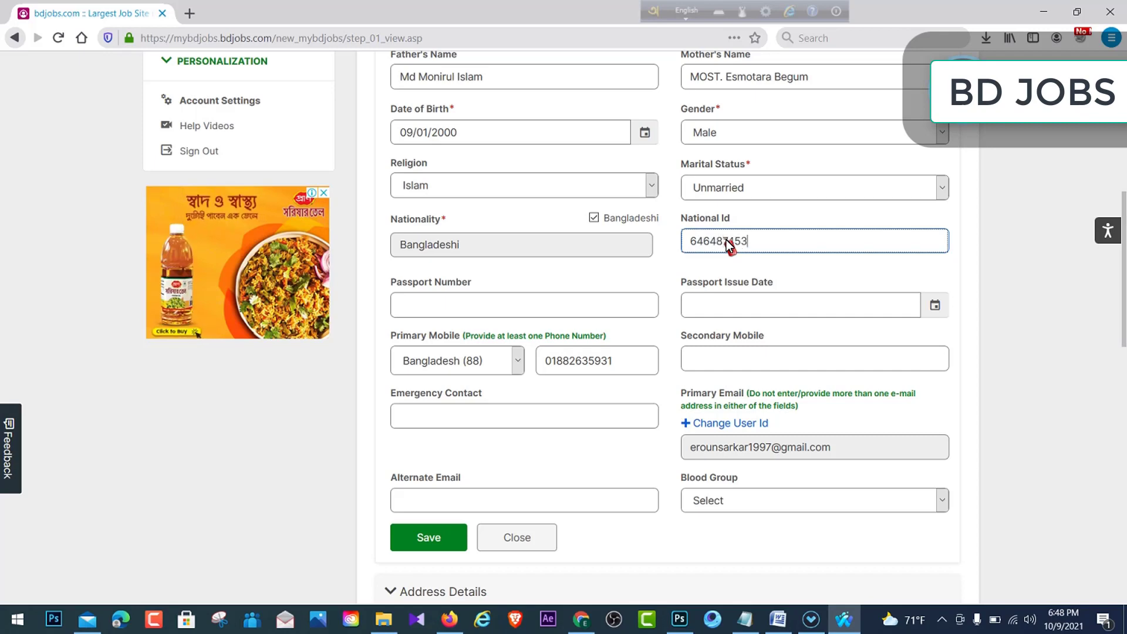
click(506, 310)
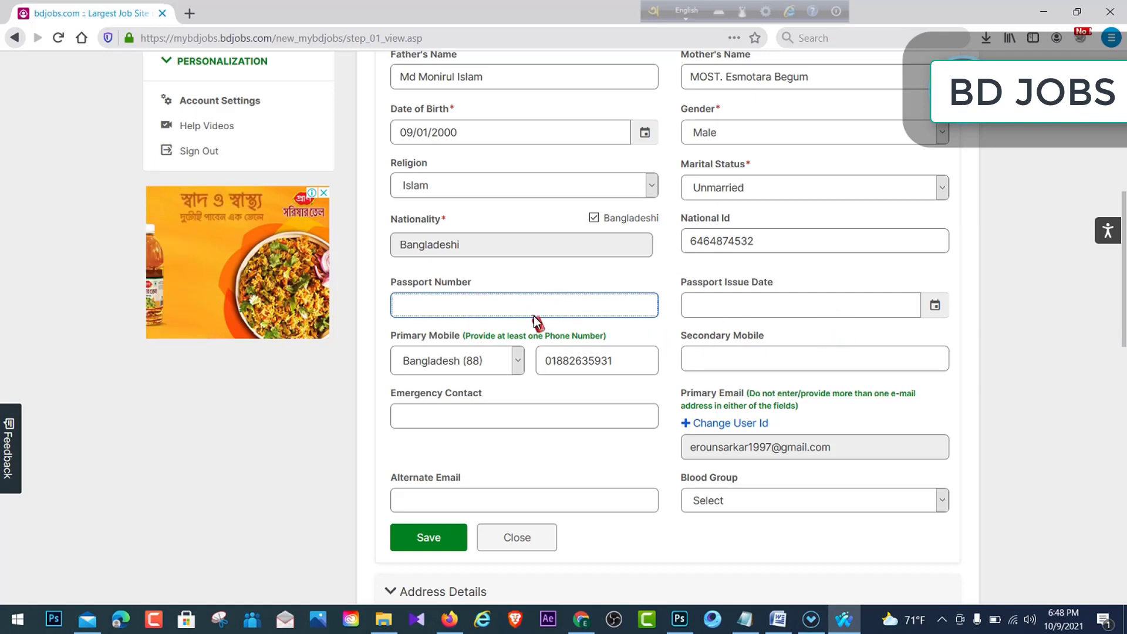
scroll(466, 314, down, 1)
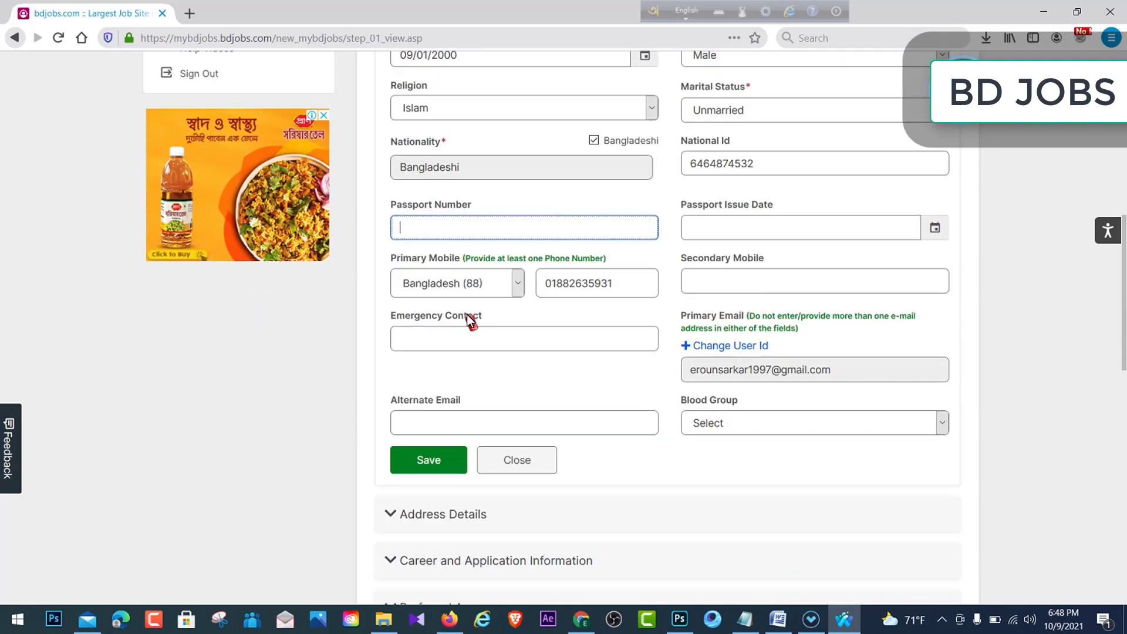
click(731, 285)
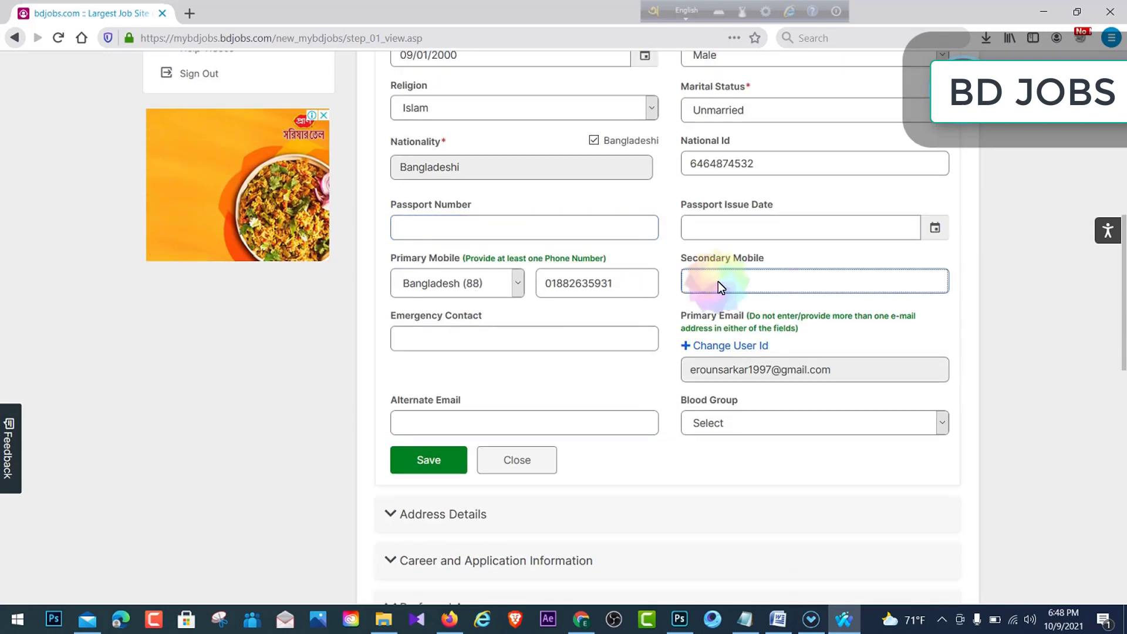
click(579, 279)
double_click(580, 279)
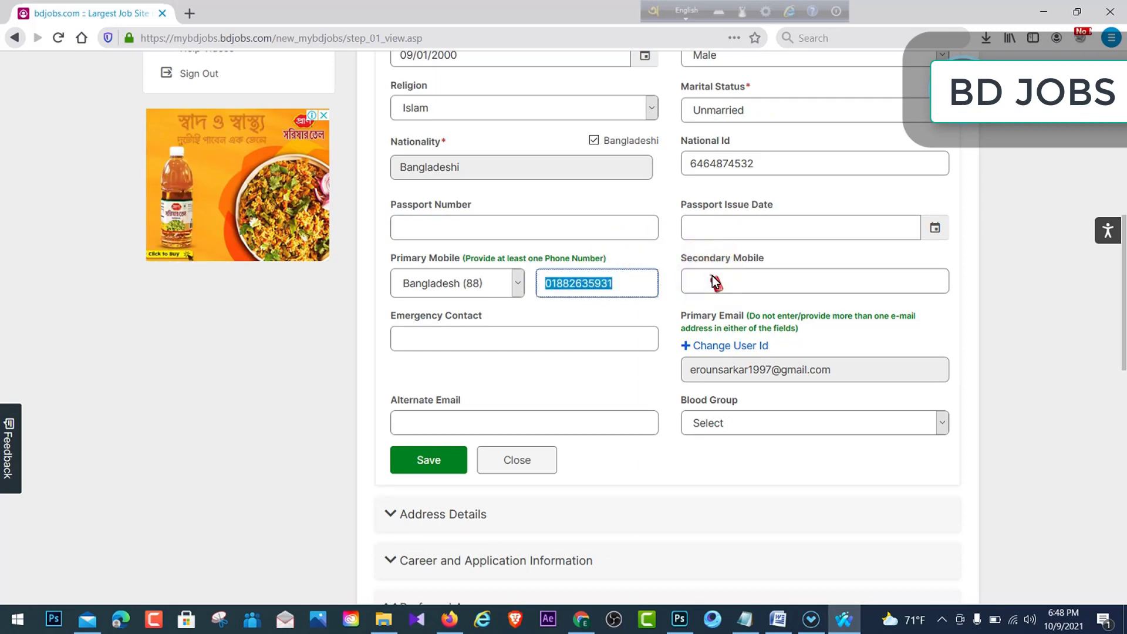
click(520, 338)
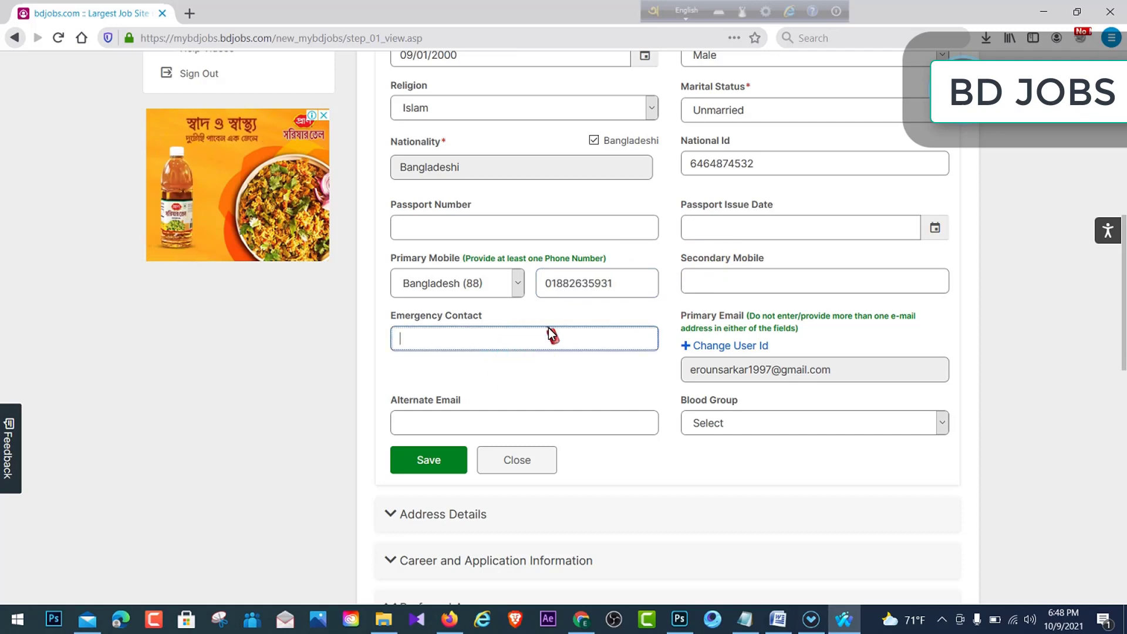
drag(594, 278, 552, 276)
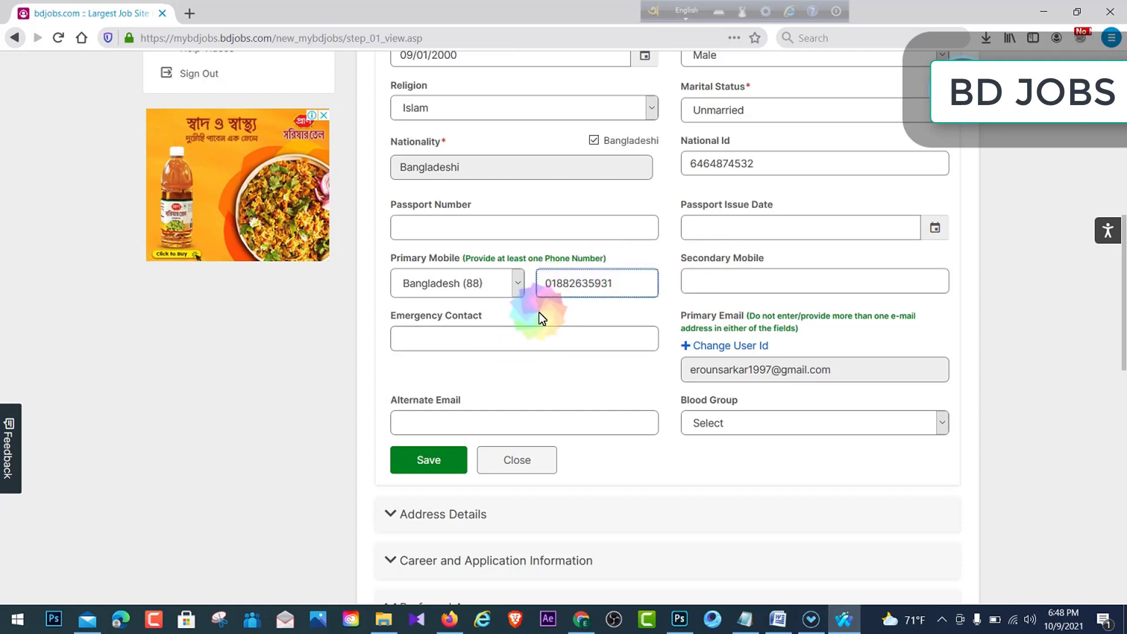
click(506, 340)
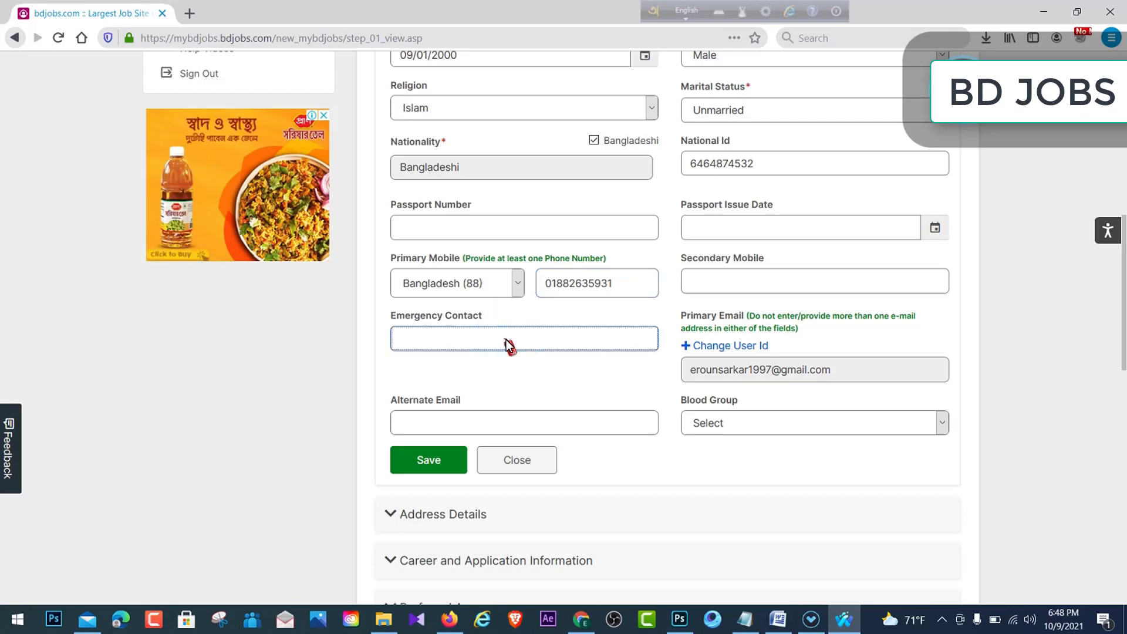
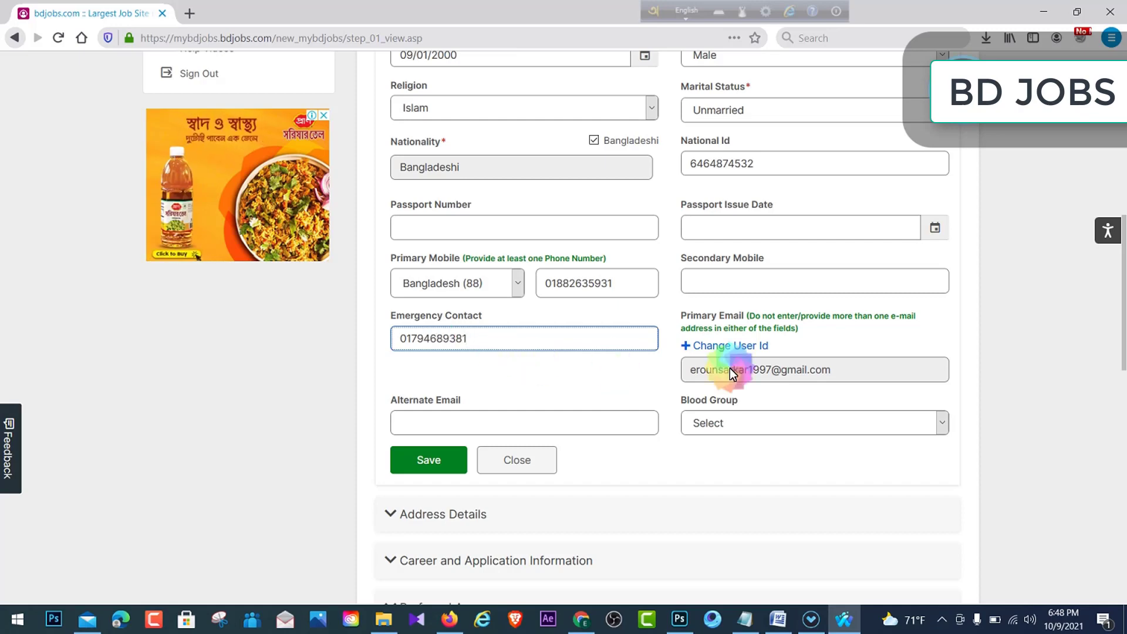
- Choose O(+ve) as blood group and save the personal details
scroll(821, 332, down, 3)
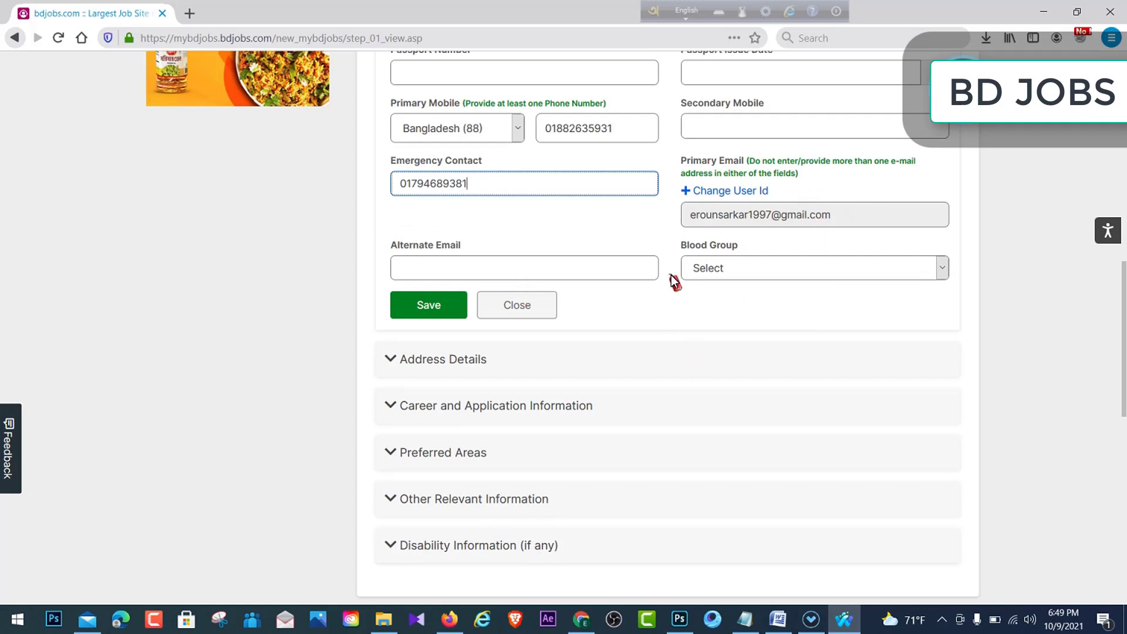
click(735, 268)
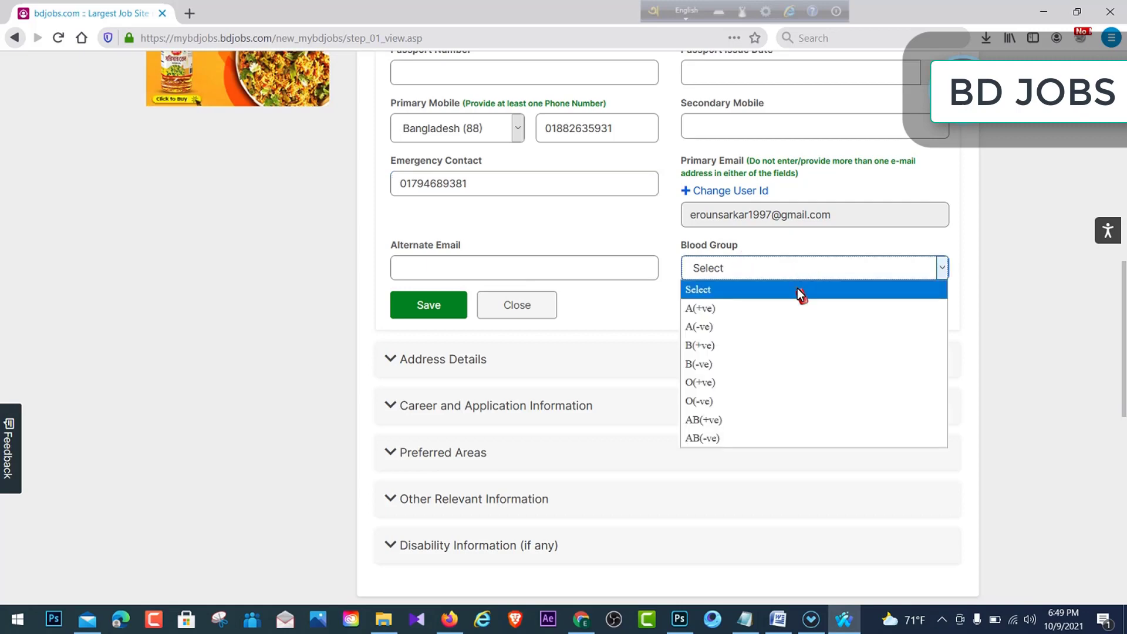
click(745, 387)
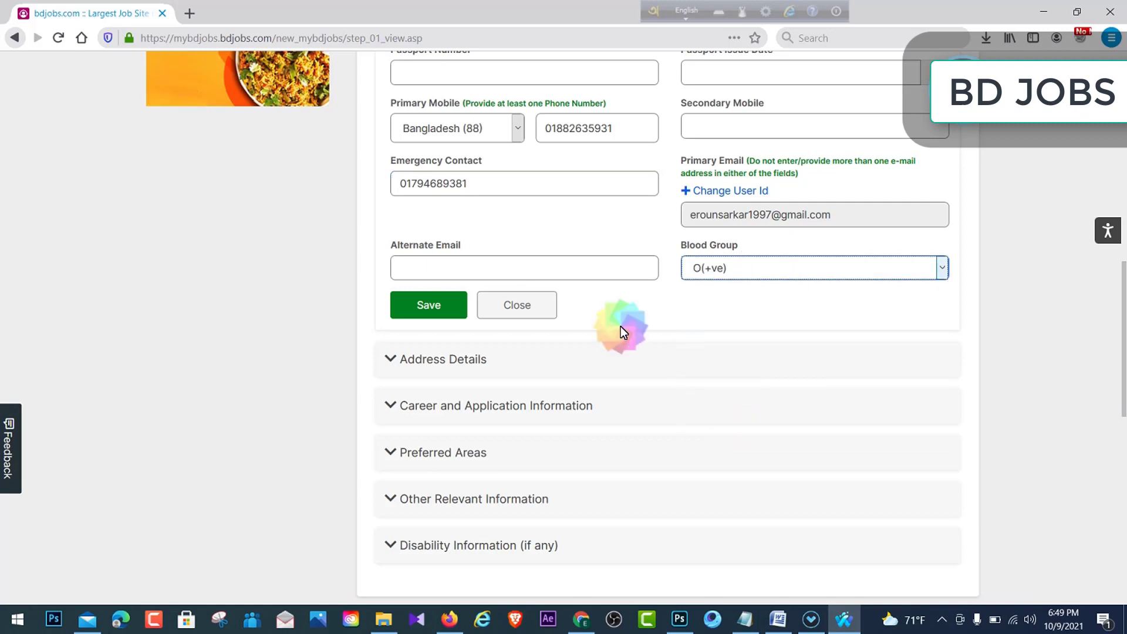
click(423, 310)
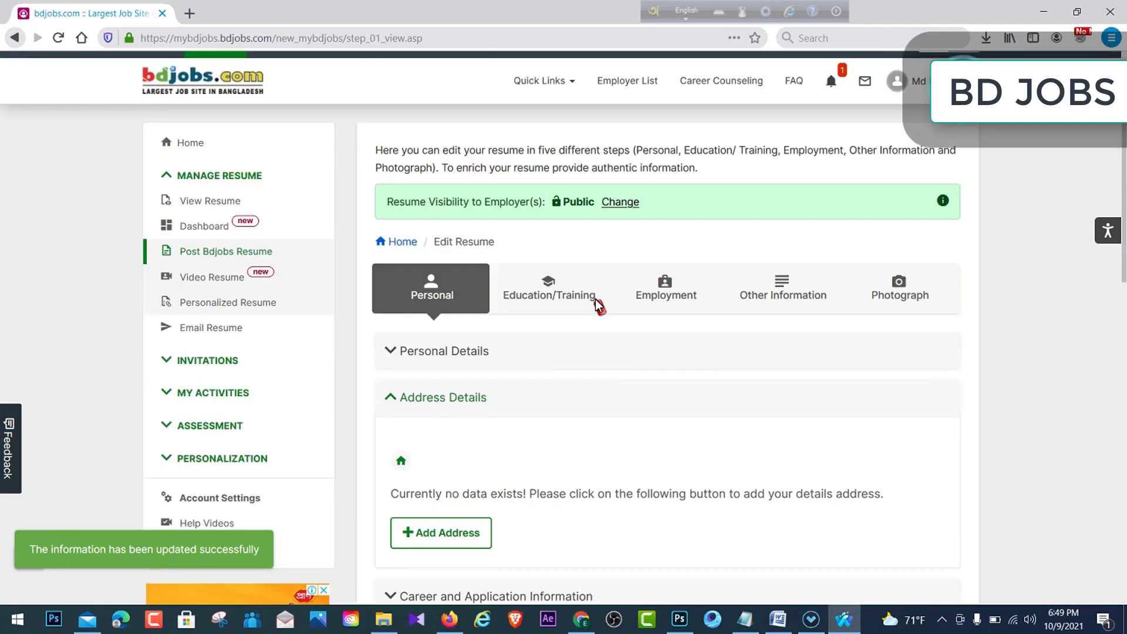
- Add a present address, choosing its district, thana and post office from the lists
scroll(557, 358, down, 4)
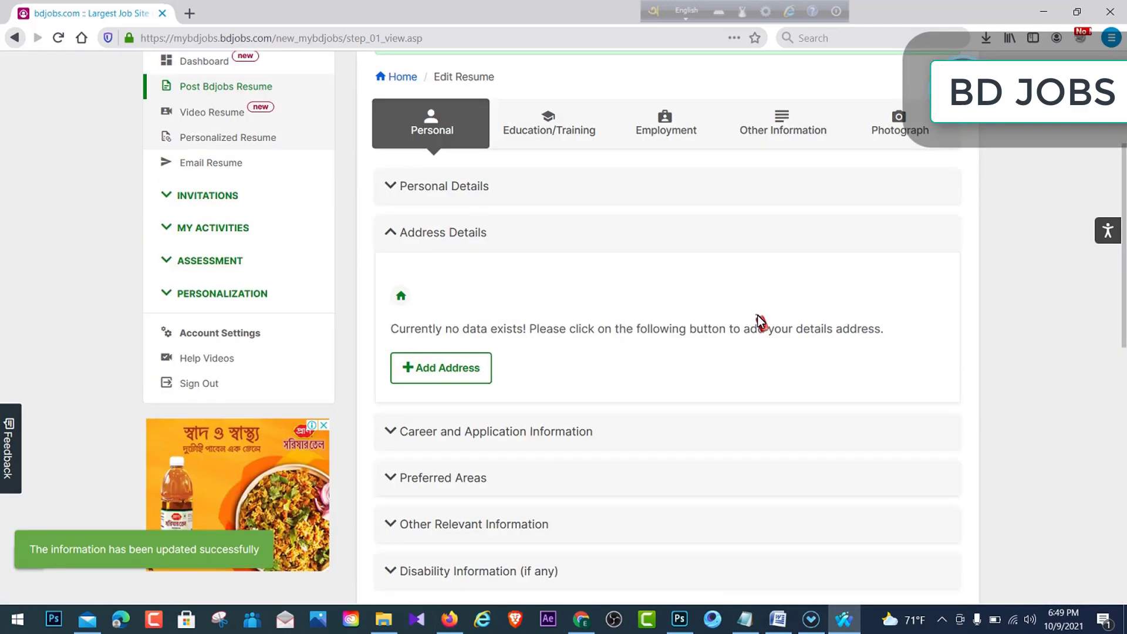
click(445, 370)
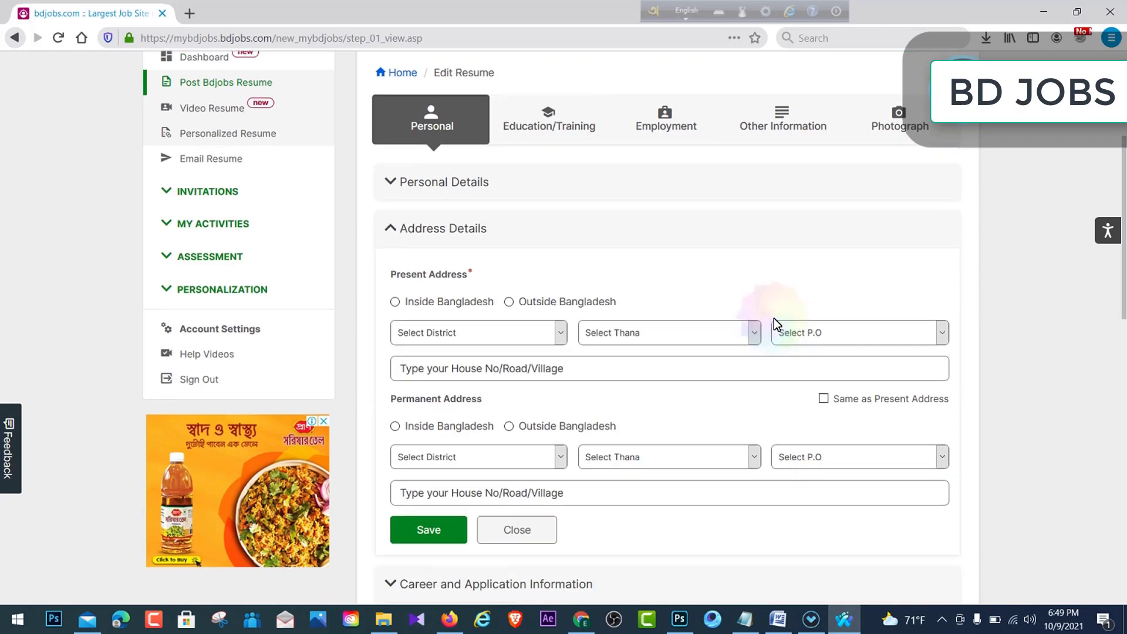
scroll(495, 209, down, 1)
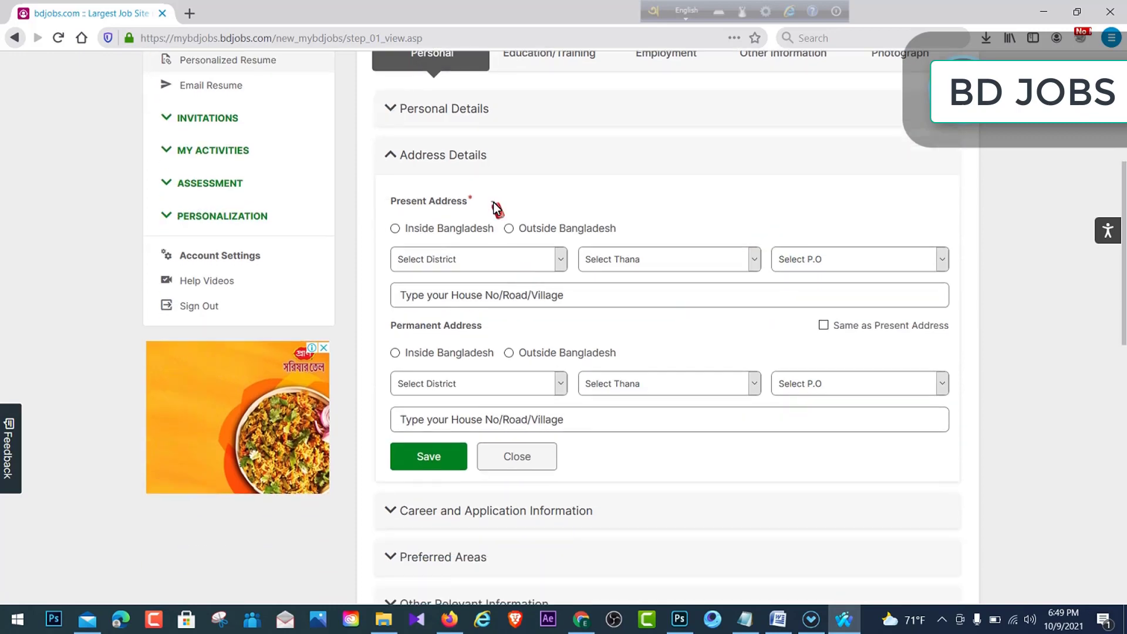
click(390, 206)
drag(391, 206, 562, 204)
click(558, 257)
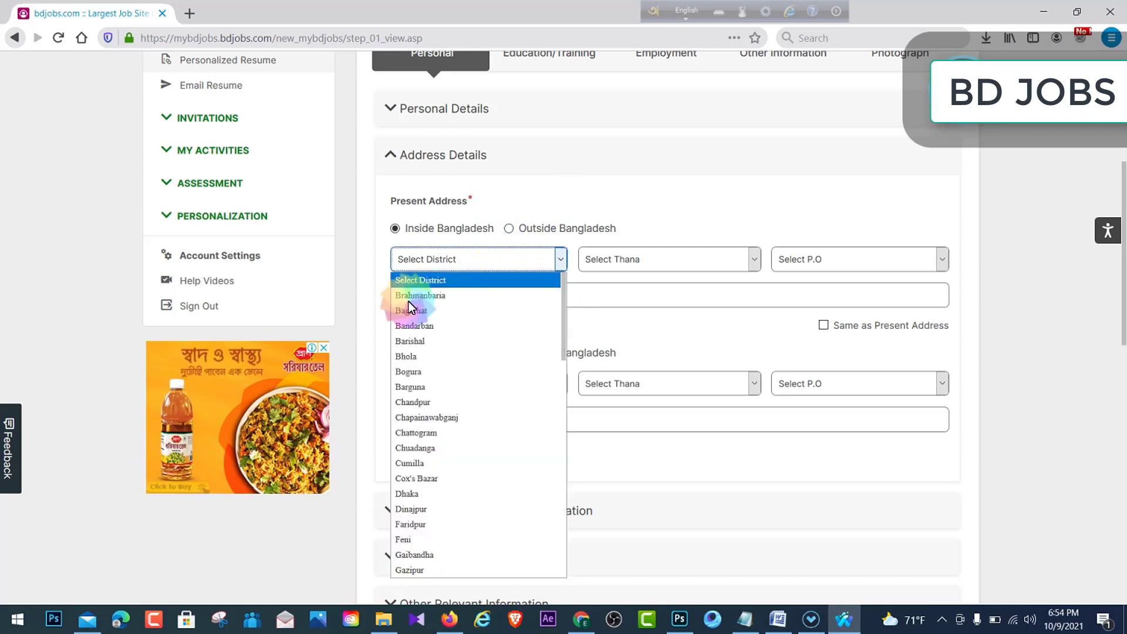
click(410, 342)
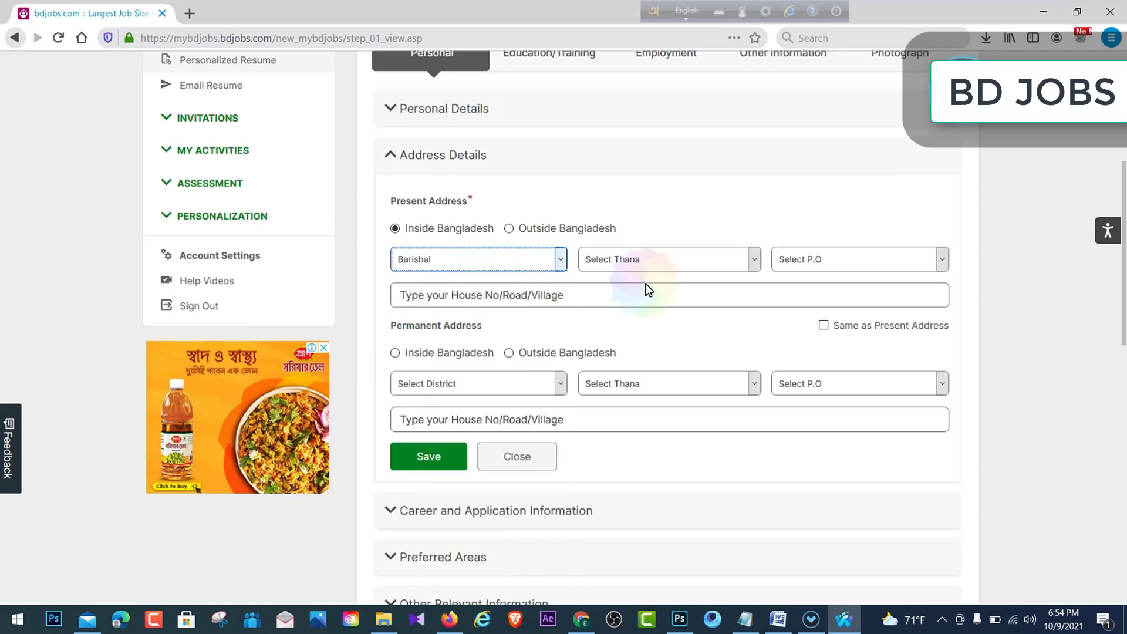
click(753, 262)
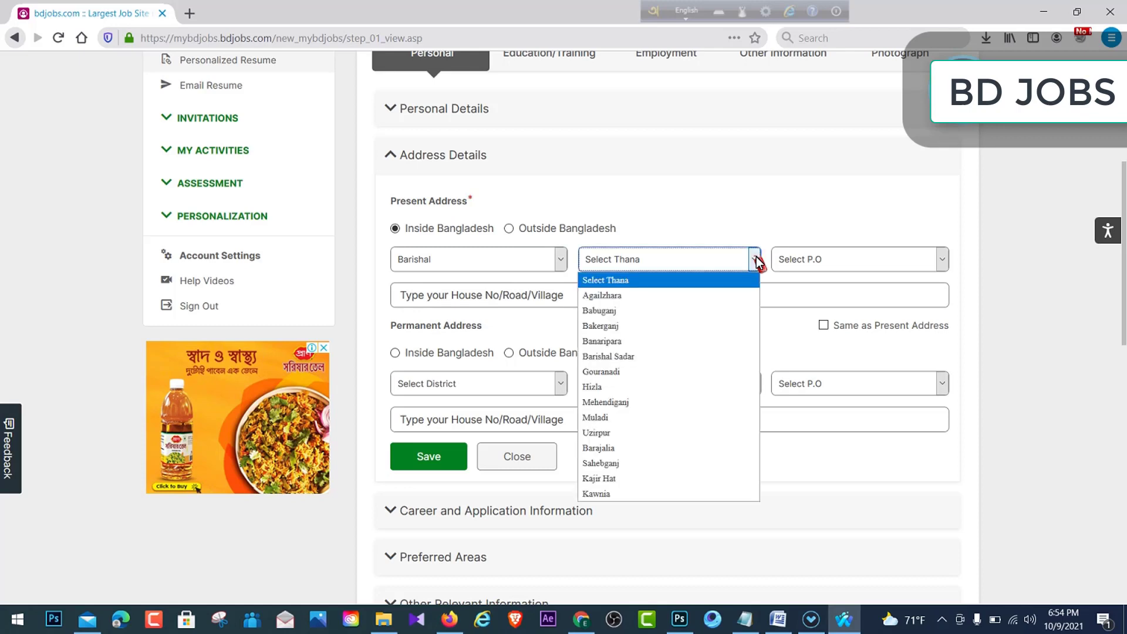
click(637, 340)
click(939, 259)
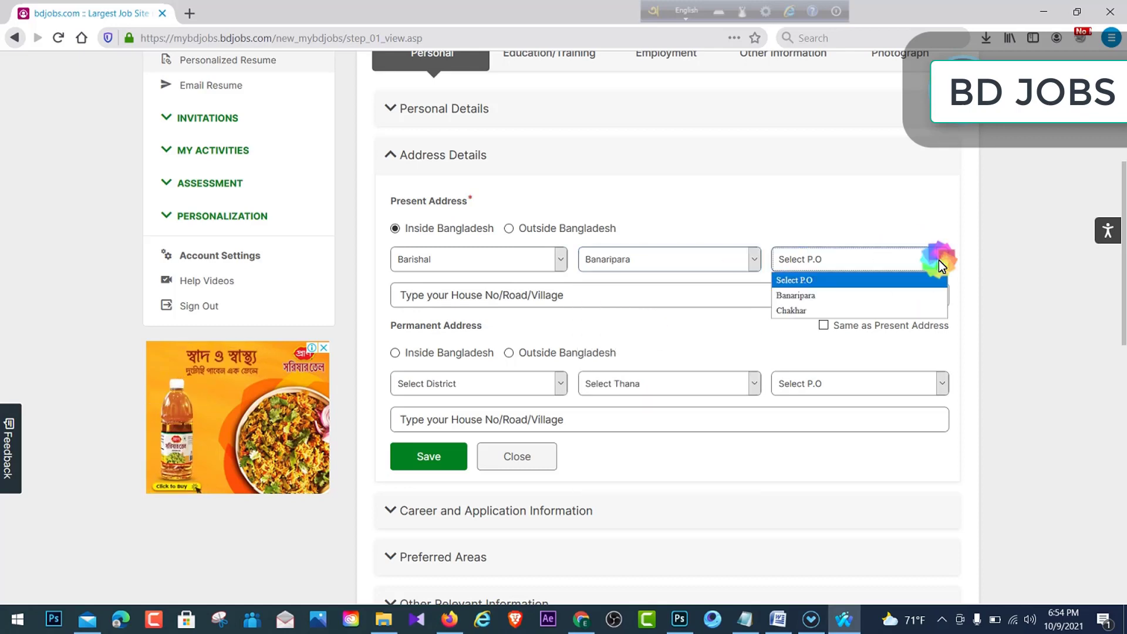
click(802, 294)
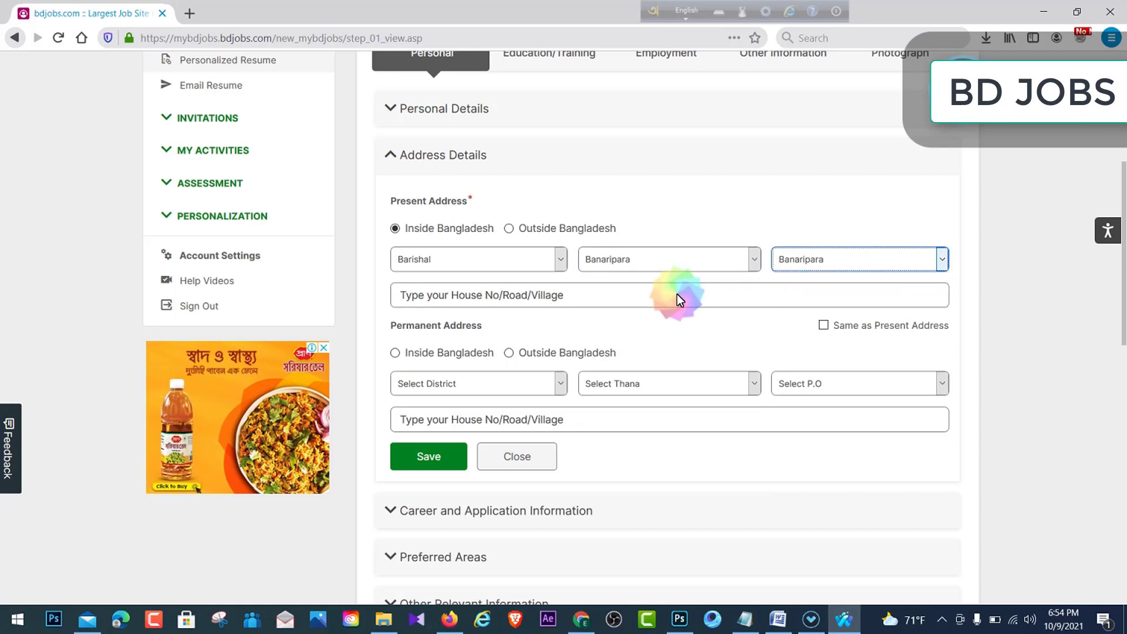
- Enter village 'gaongachora', mark permanent address same as present, and save
click(580, 293)
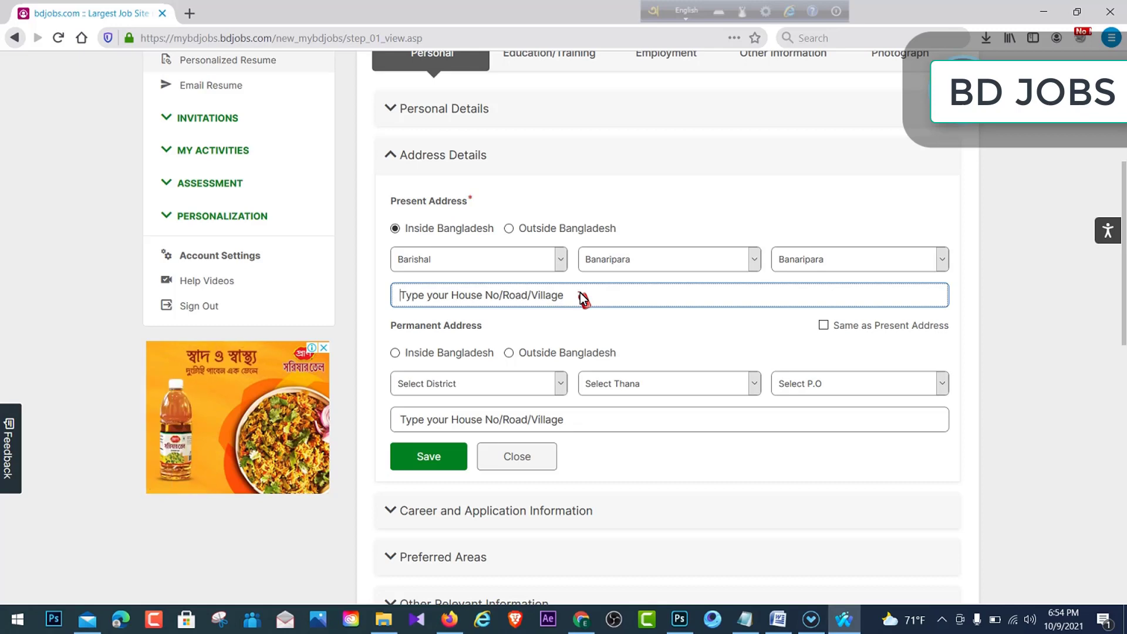
text(gao)
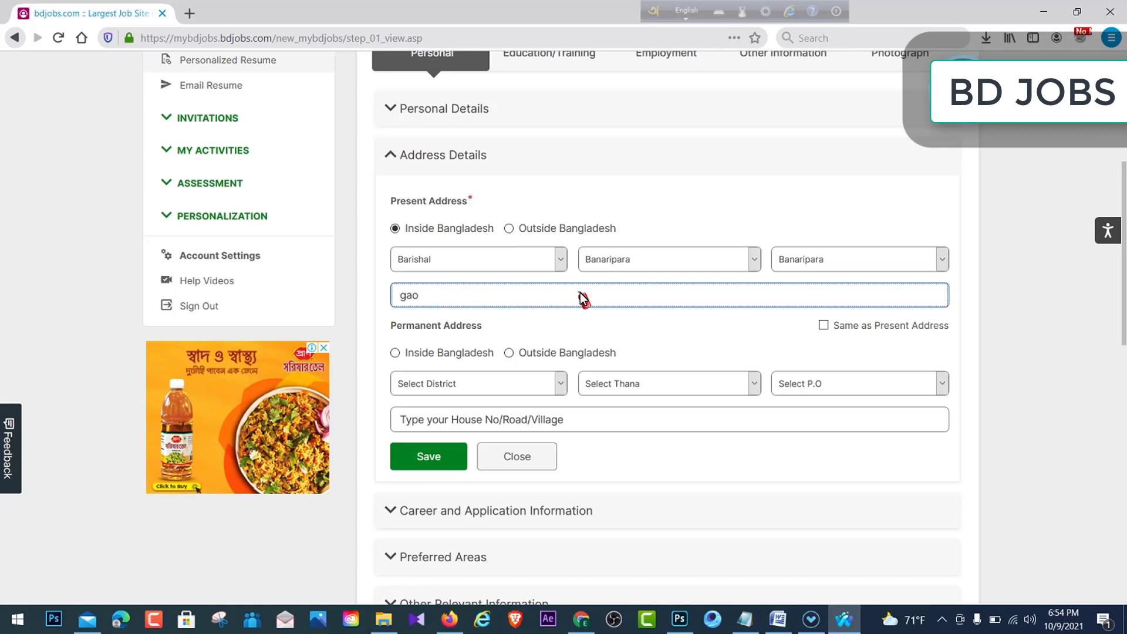
text(ngach)
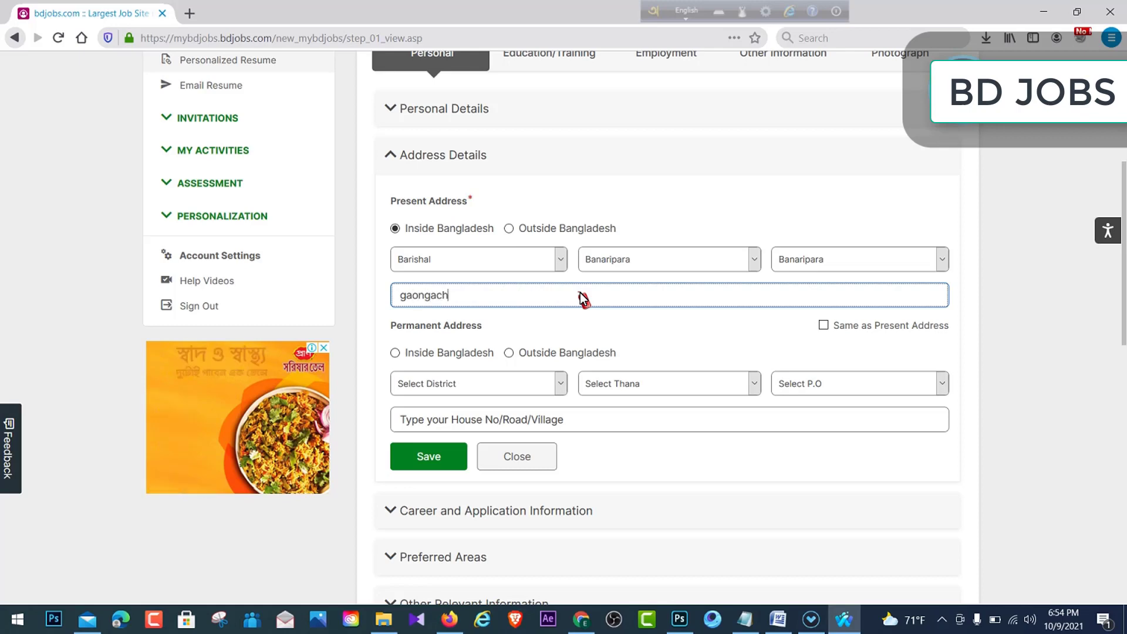
text(ora)
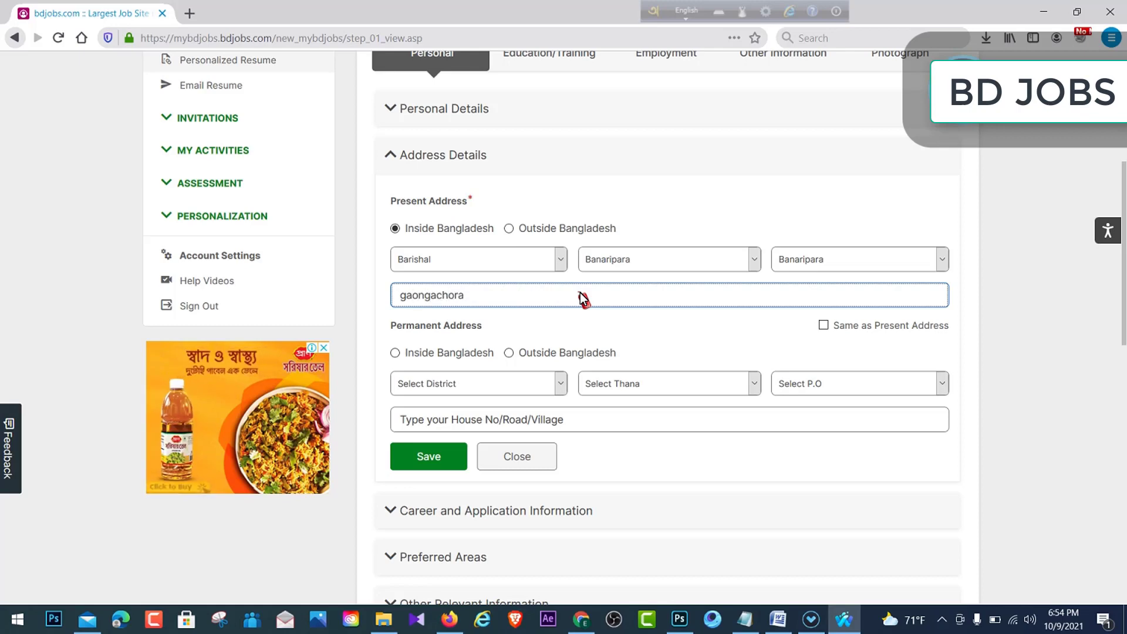
click(625, 321)
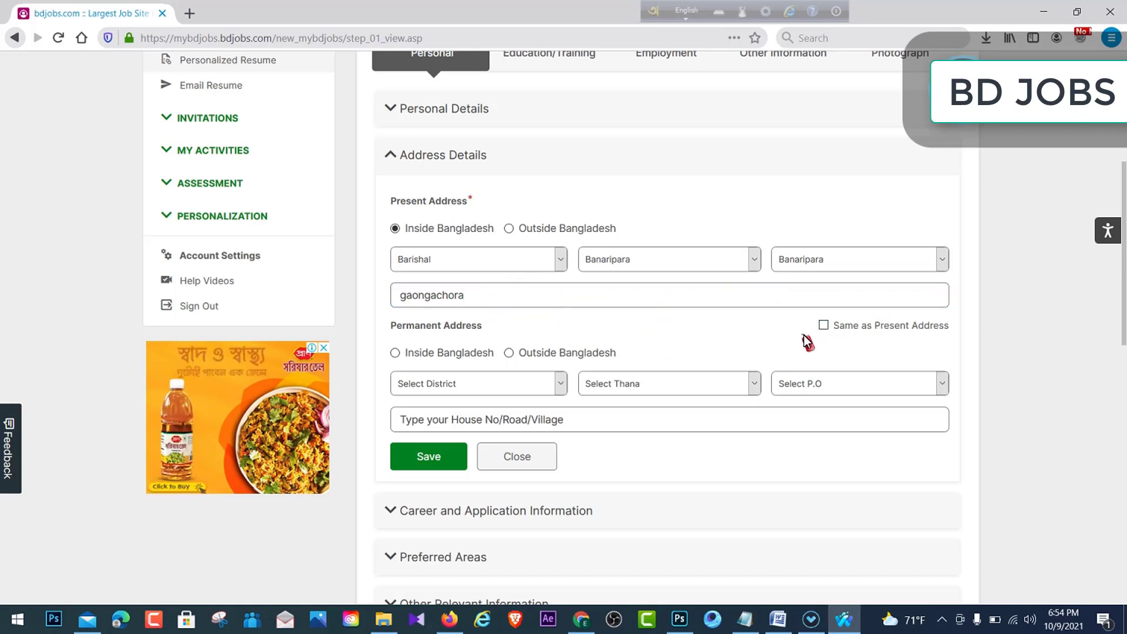
scroll(508, 320, down, 1)
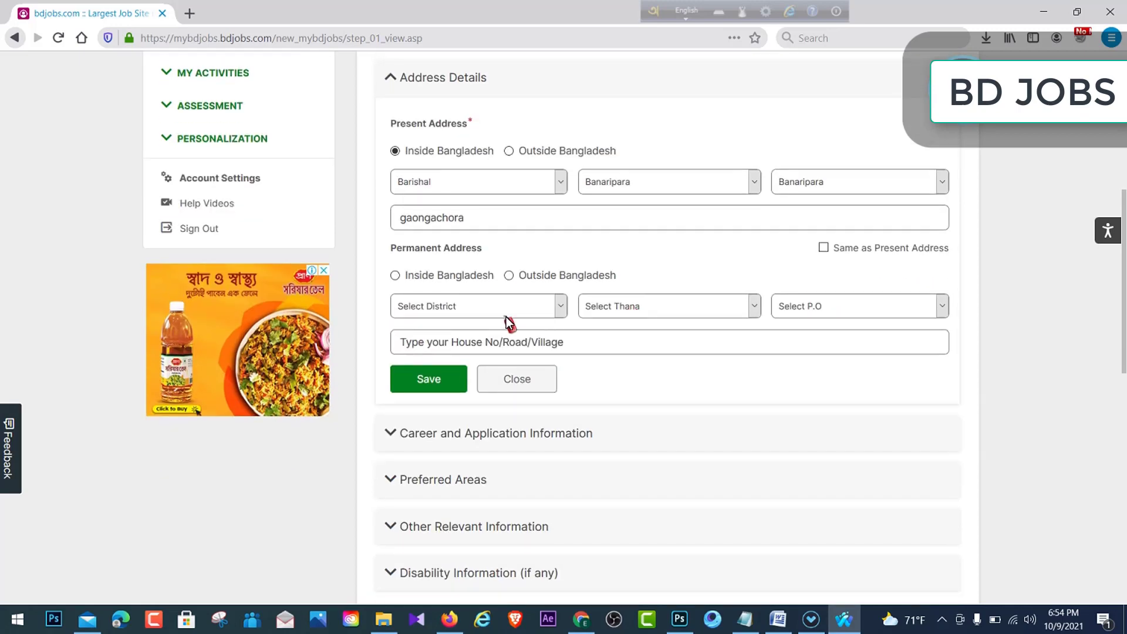
drag(392, 249, 433, 249)
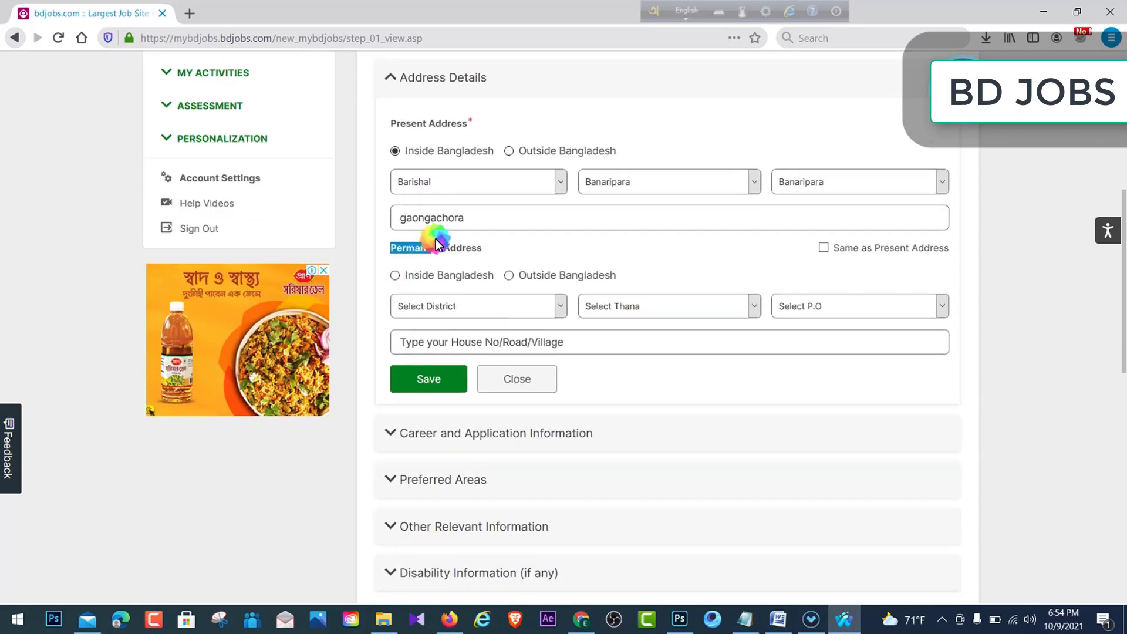
click(484, 248)
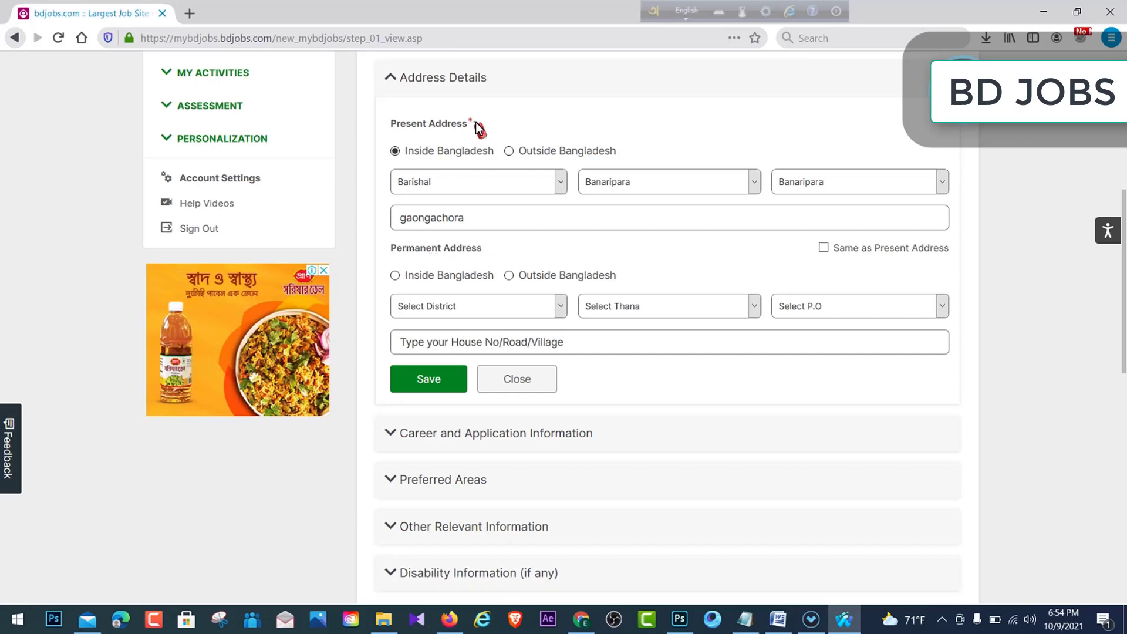
drag(473, 122, 400, 113)
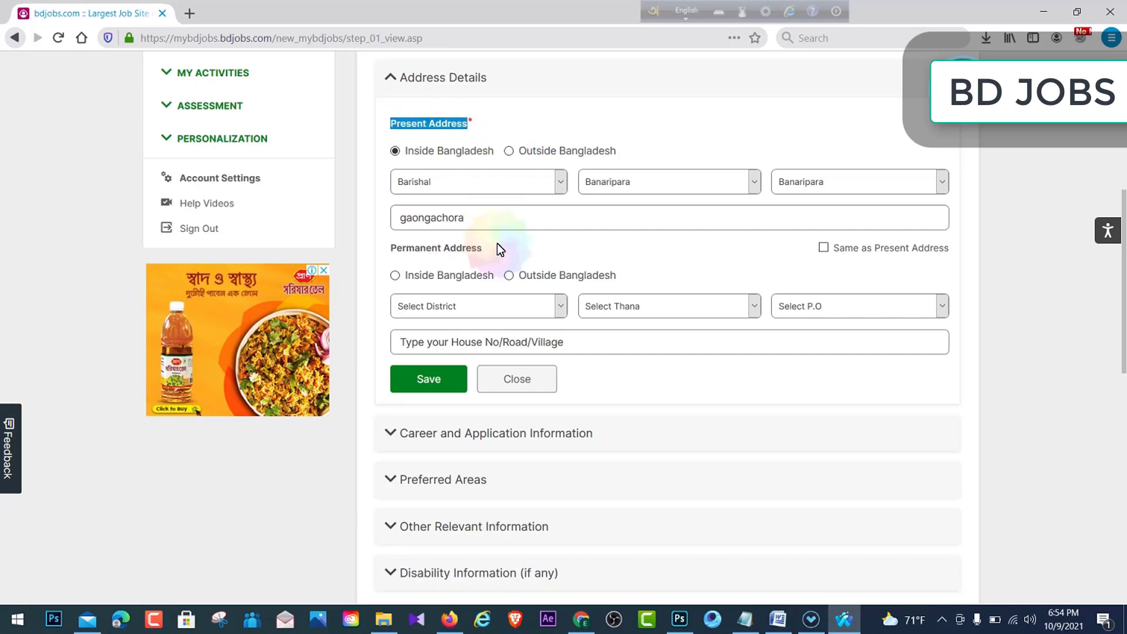
drag(489, 249, 391, 242)
click(483, 251)
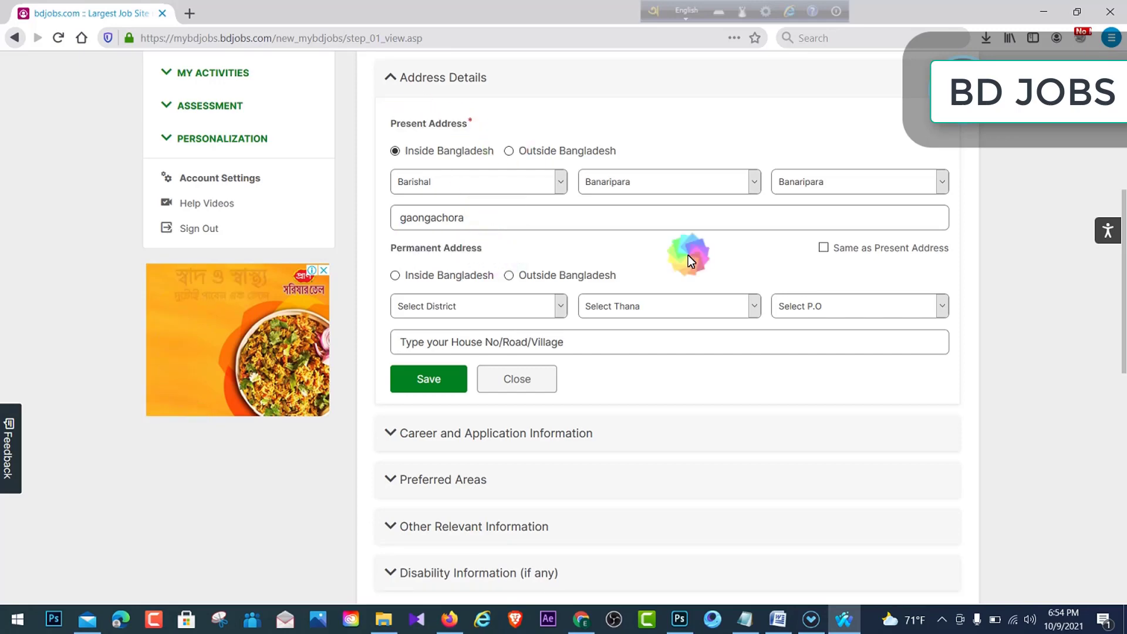
click(823, 247)
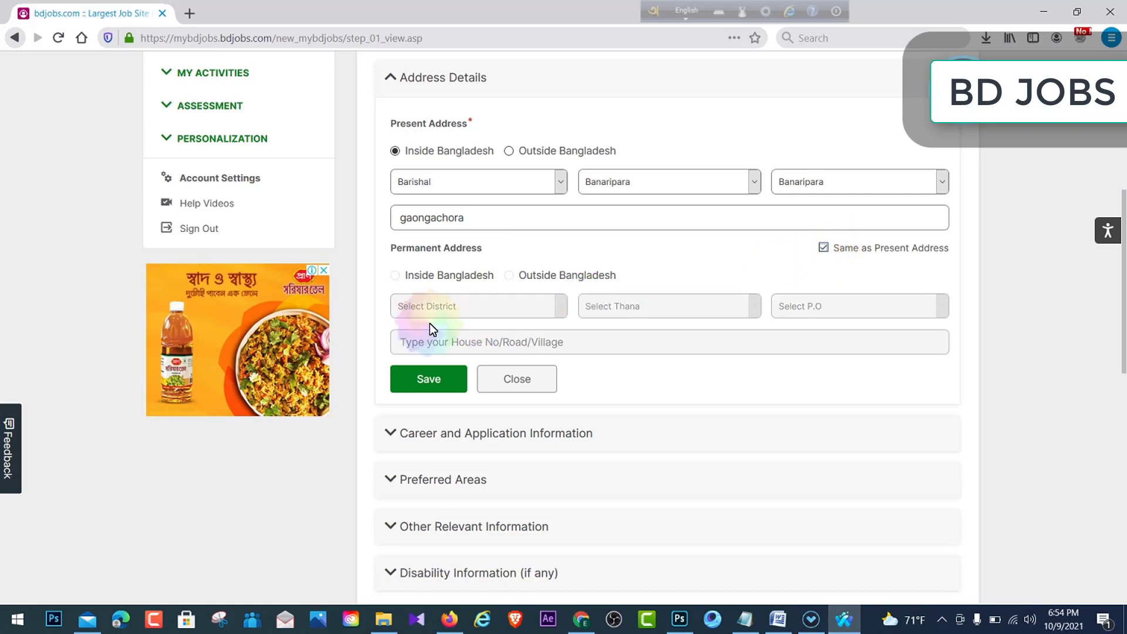
scroll(502, 335, down, 1)
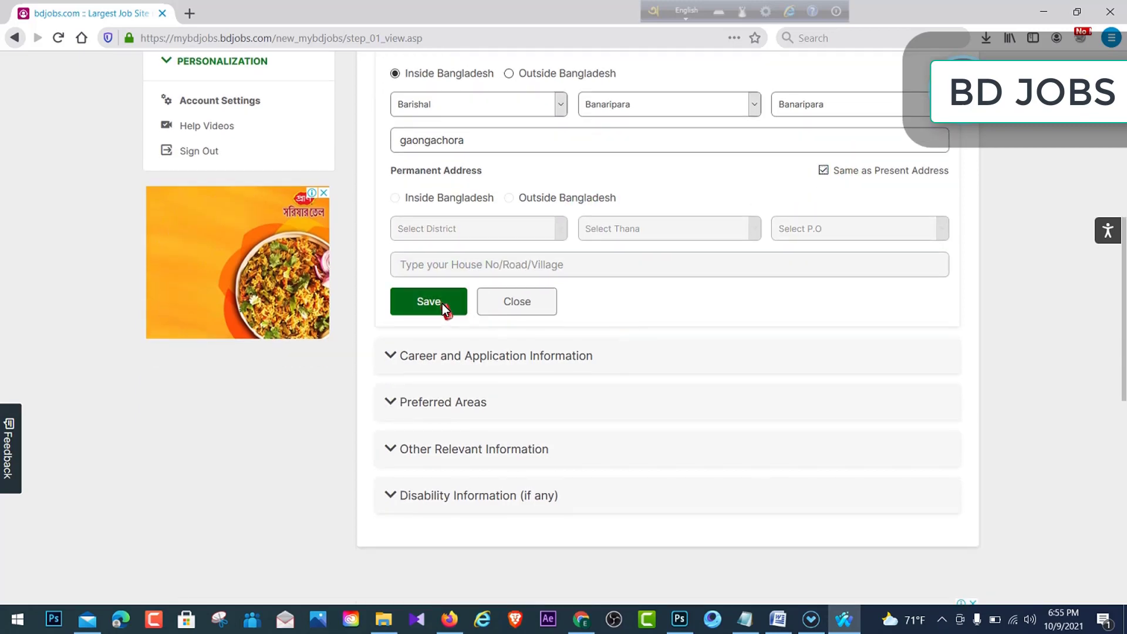
click(444, 304)
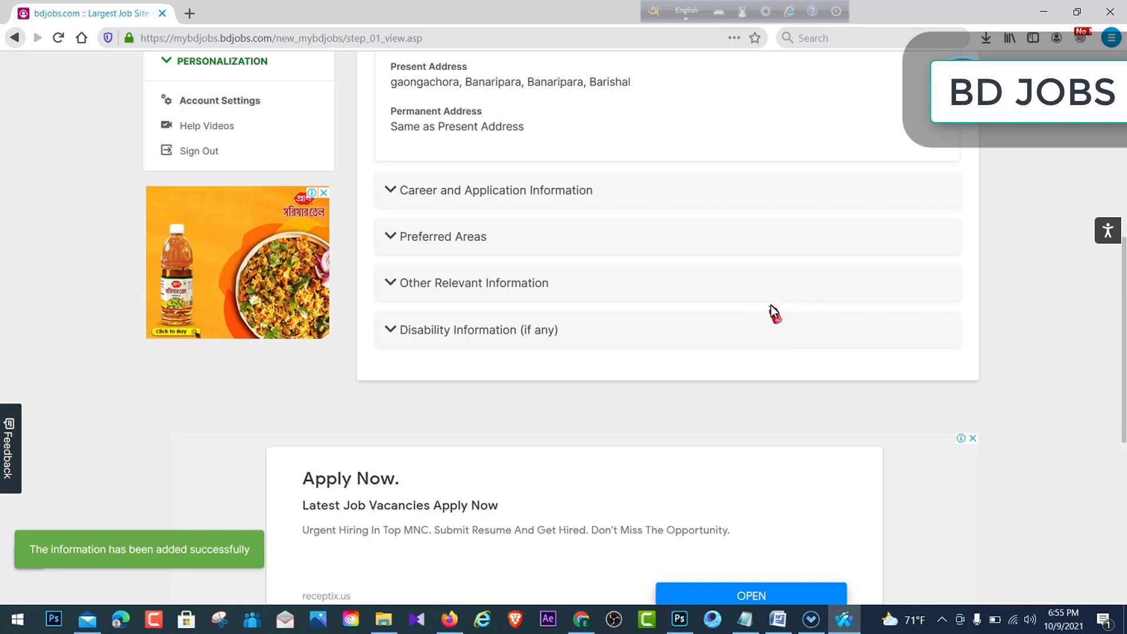
- Edit Career and Application Information, write a career objective, leaving present salary empty
scroll(469, 352, down, 1)
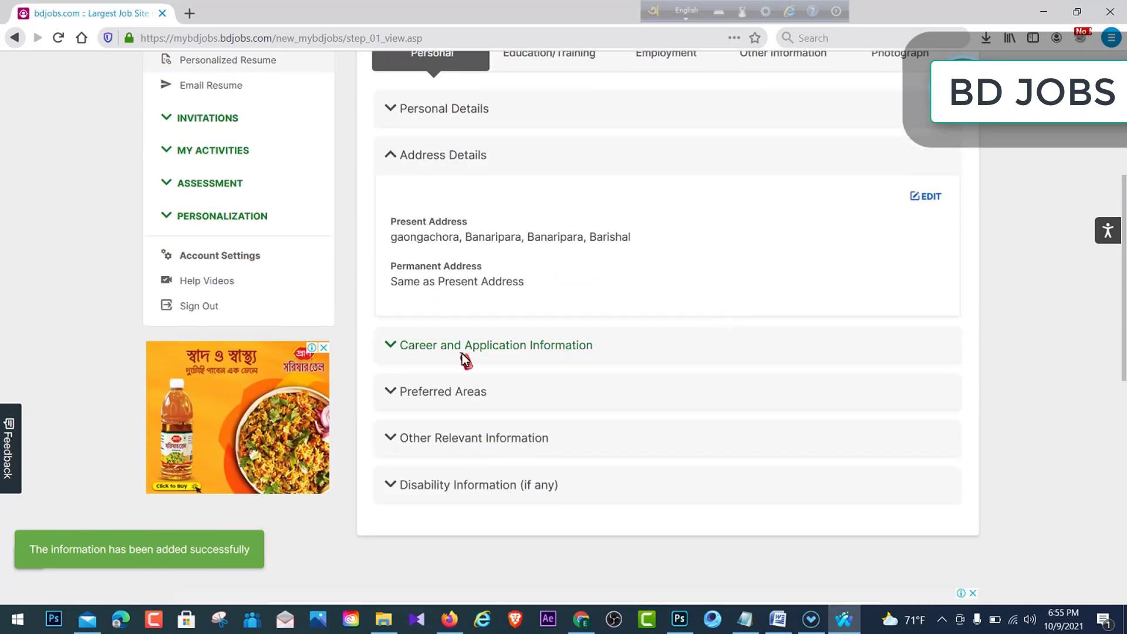
click(419, 346)
scroll(678, 278, down, 2)
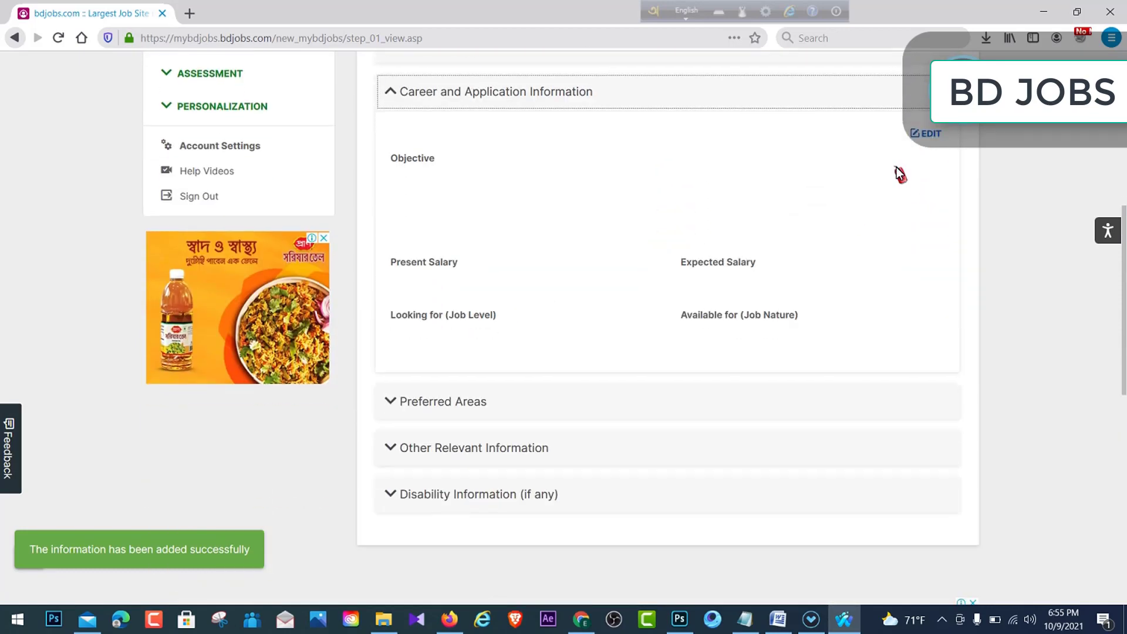
click(924, 128)
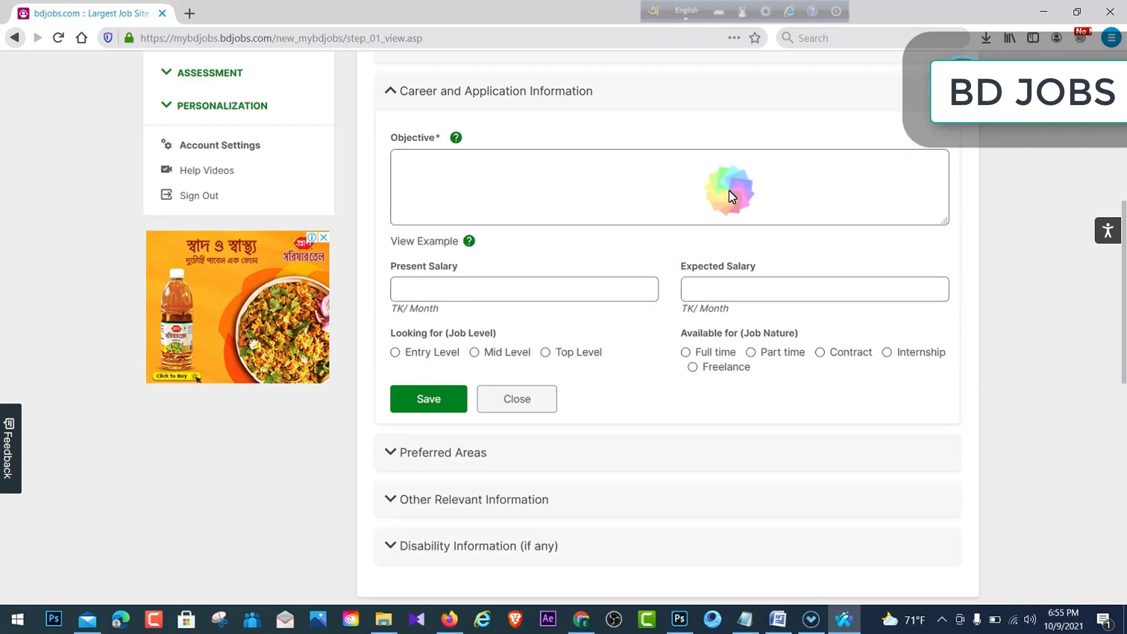
click(510, 195)
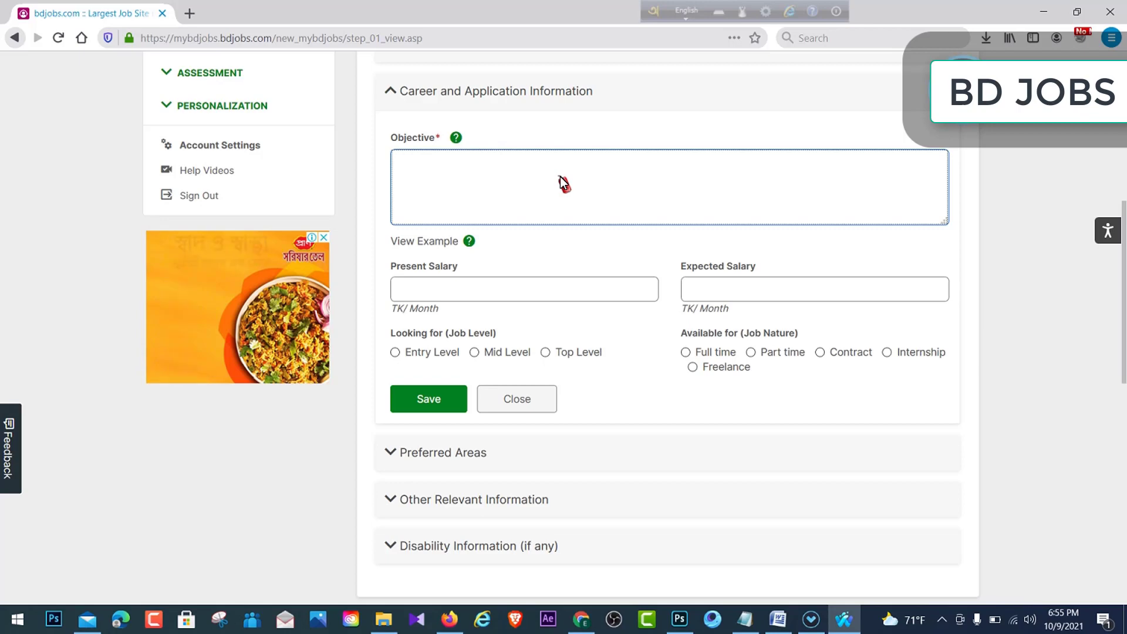
text(dgijghf)
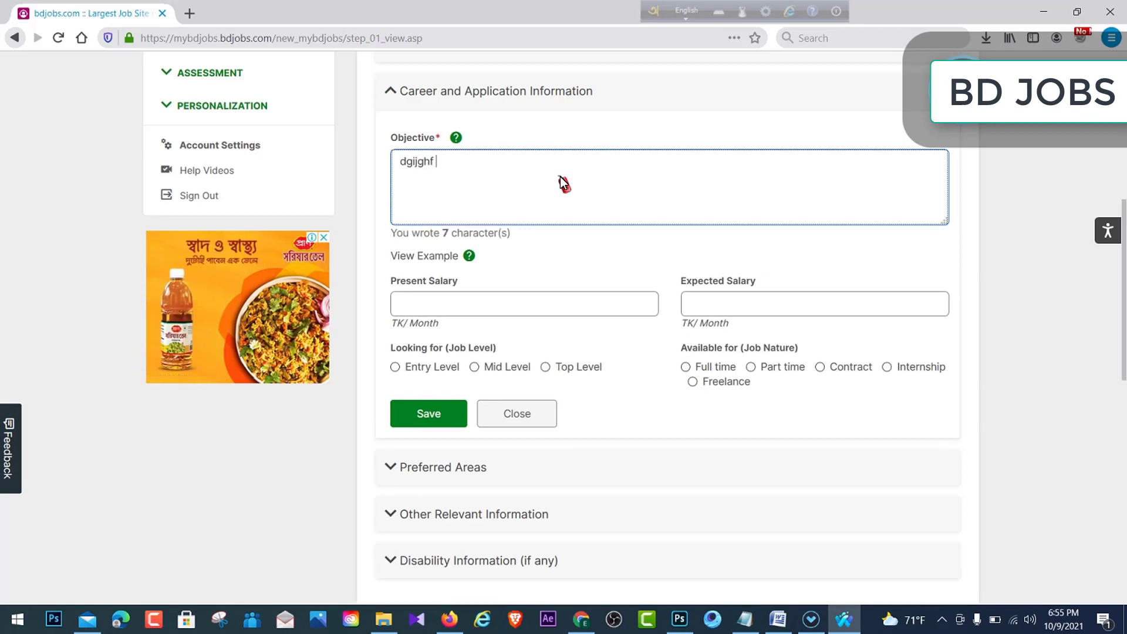
text( jhgdfiurw gsdf jhshv)
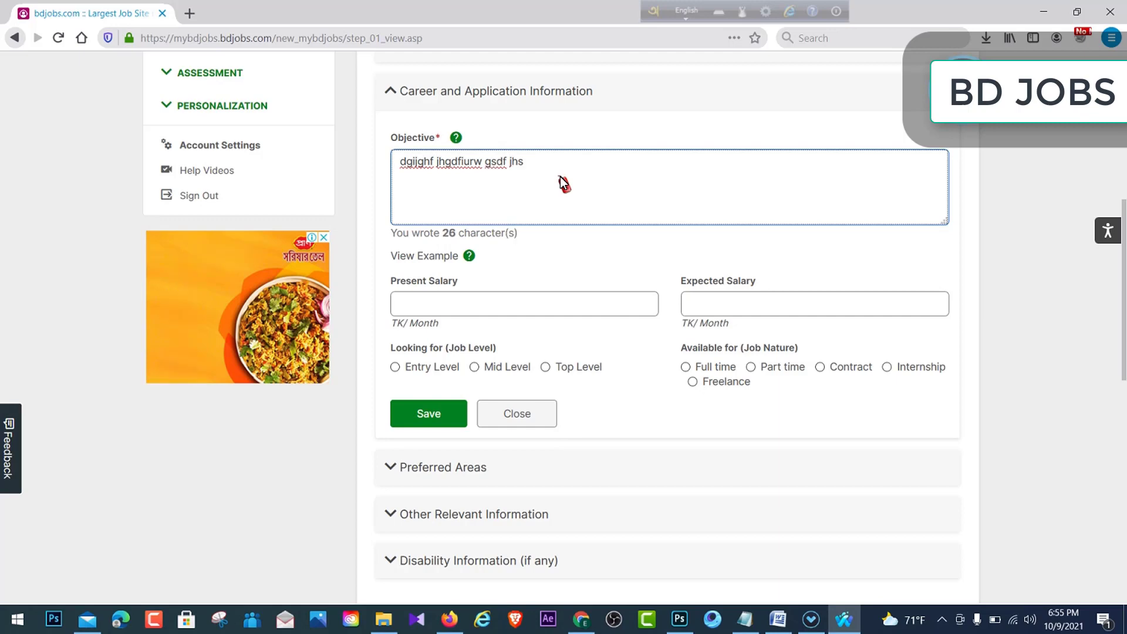
click(483, 313)
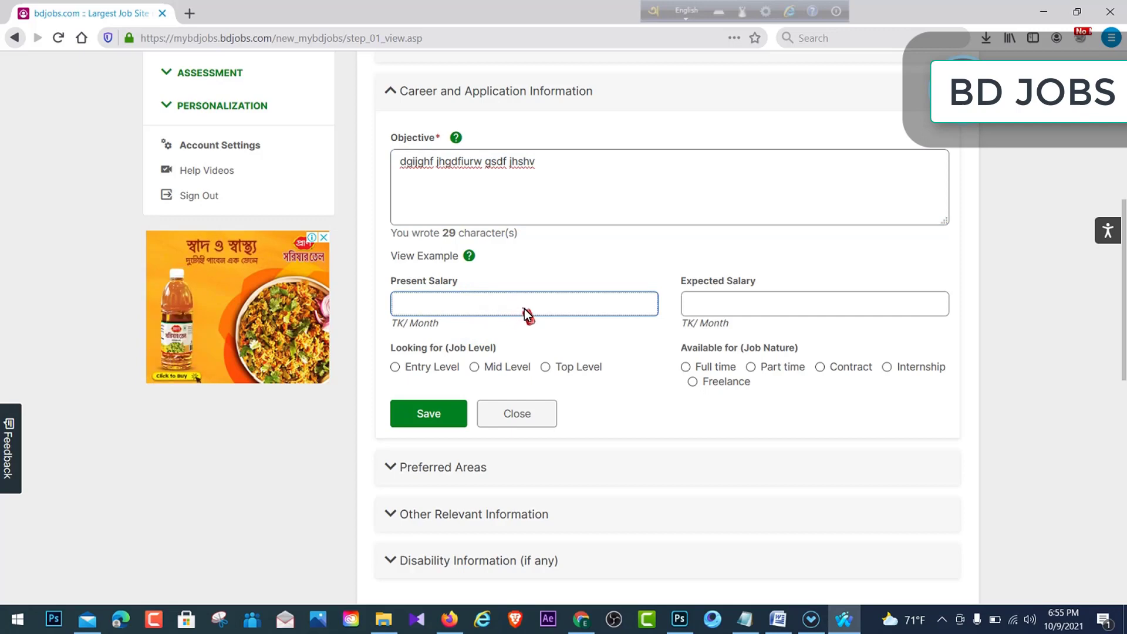
text(1000)
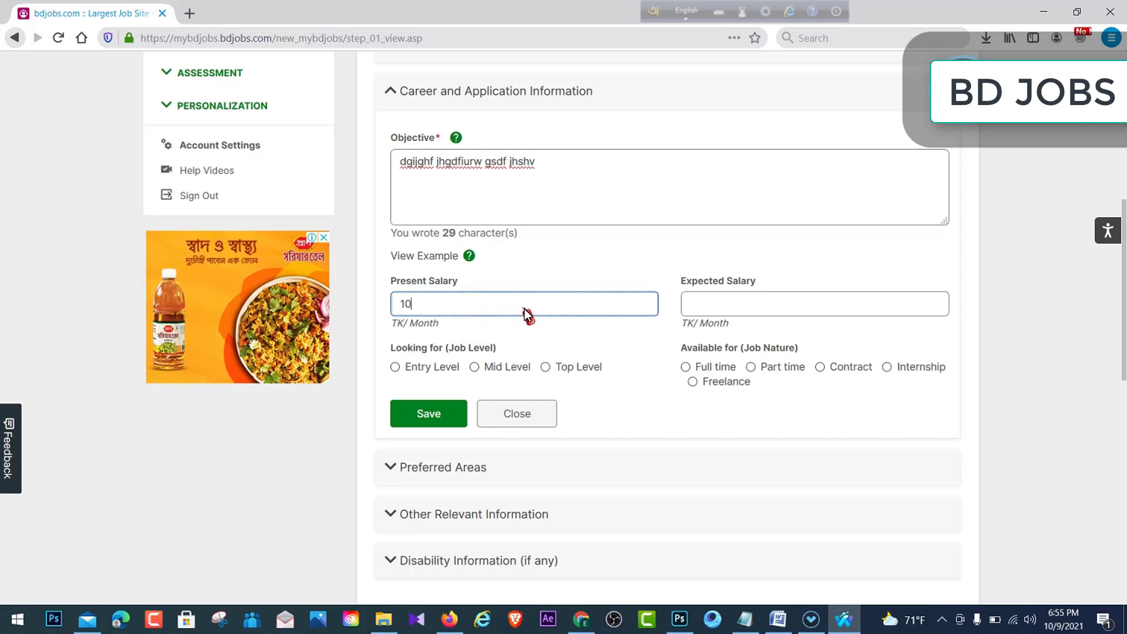
key(BackSpace)
key(BackSpace)
key(BackSpace)
key(BackSpace)
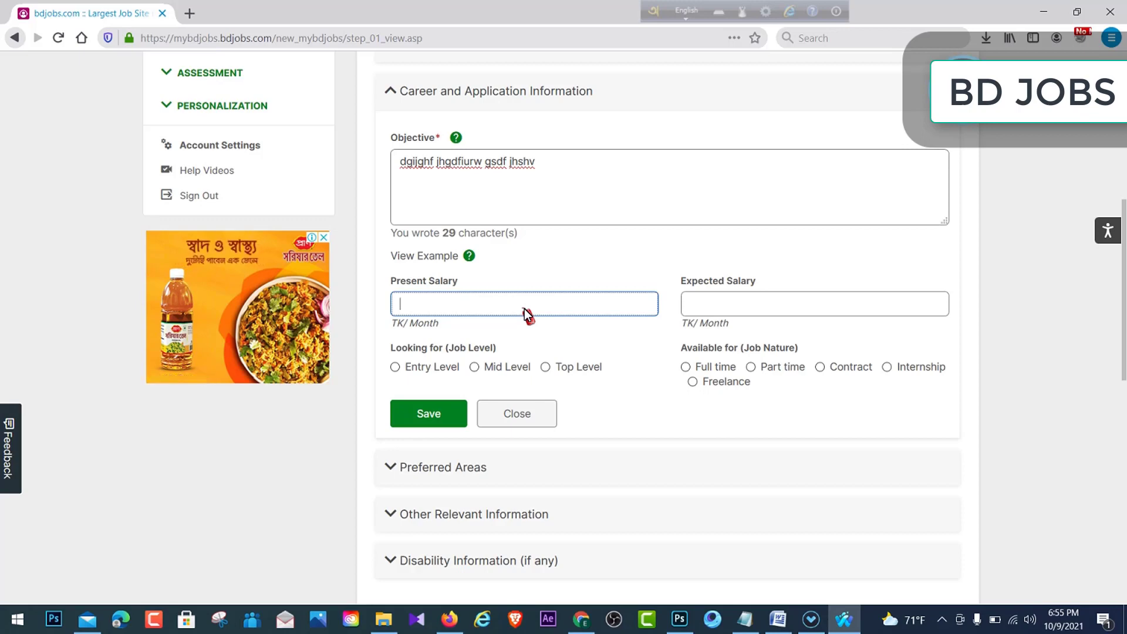
- Set expected salary to 15000, mark Full time availability, and save
click(730, 300)
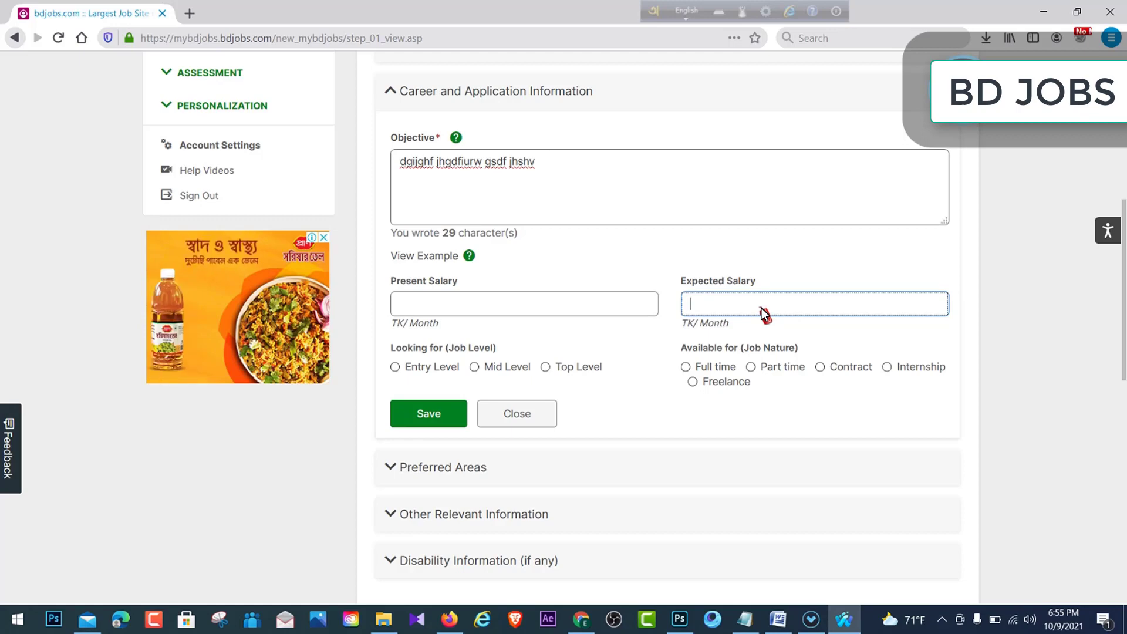
text(1)
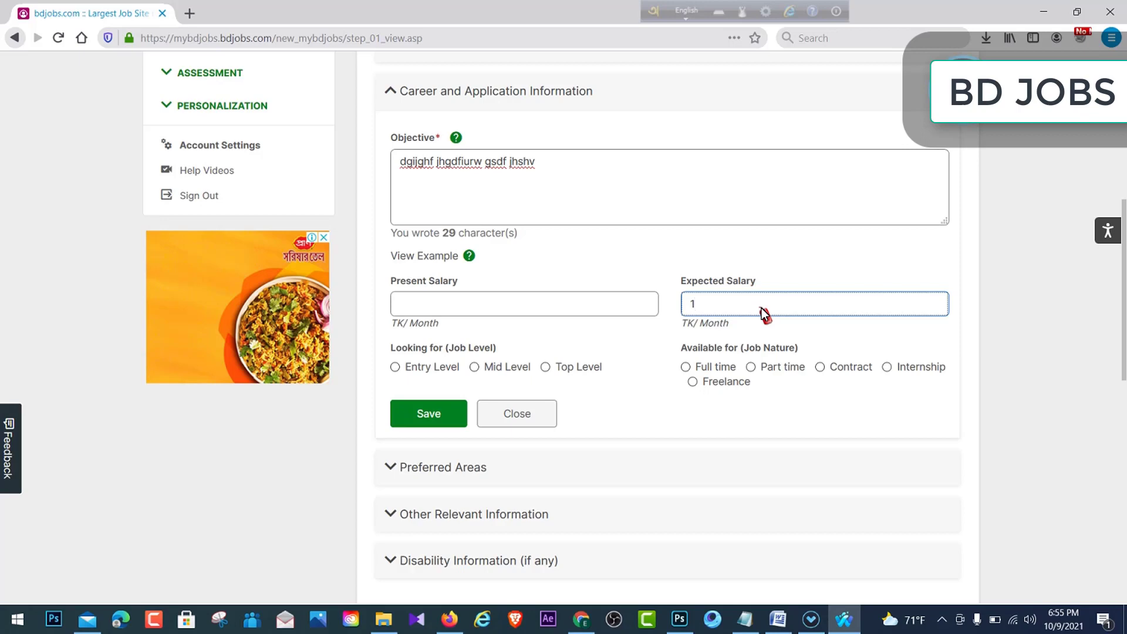
text(5000)
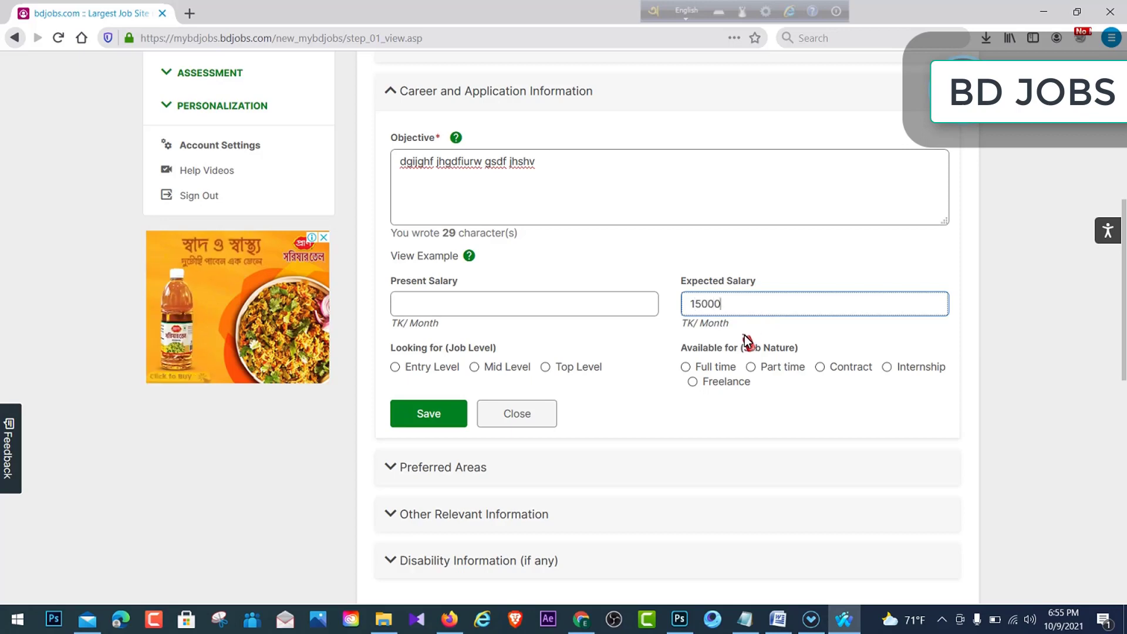
click(805, 344)
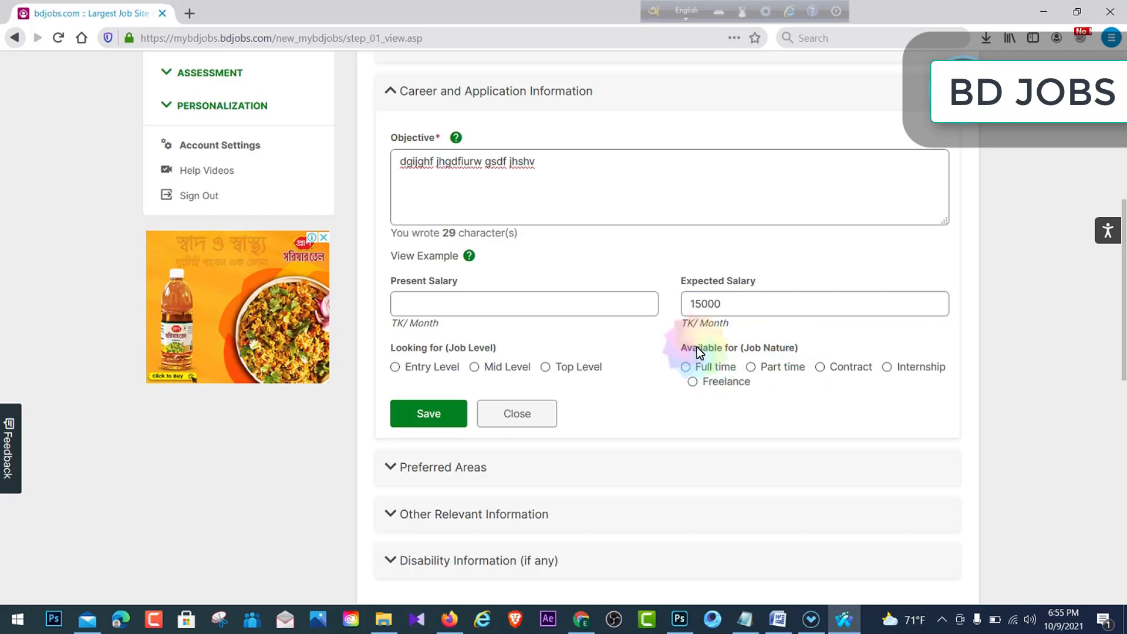
drag(681, 346, 722, 347)
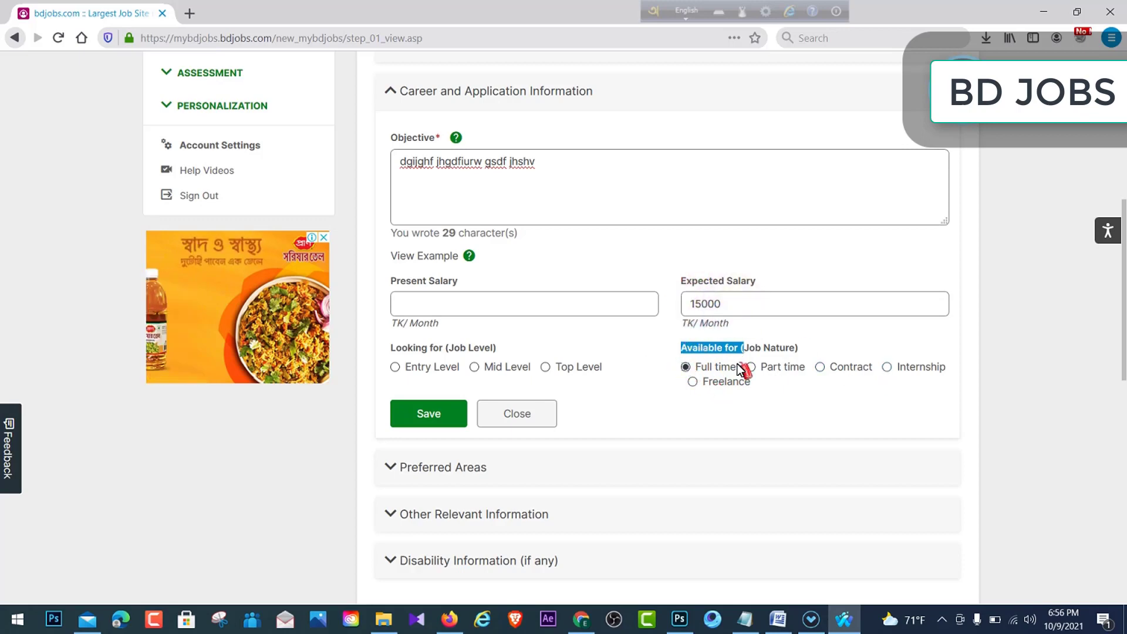
scroll(599, 400, down, 1)
scroll(599, 399, down, 1)
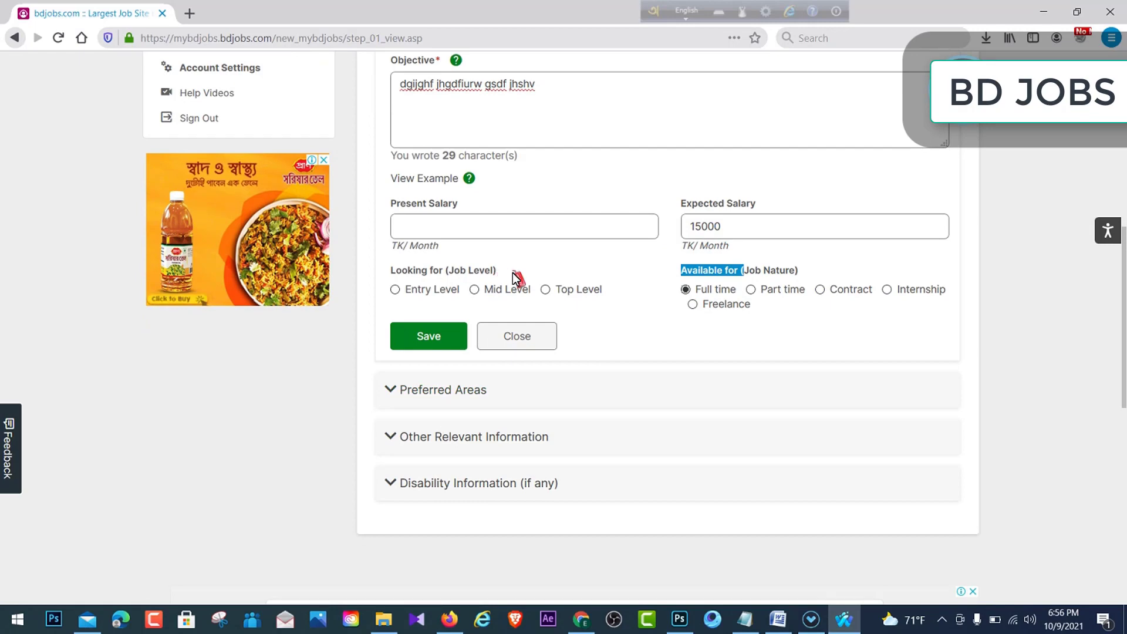
click(439, 339)
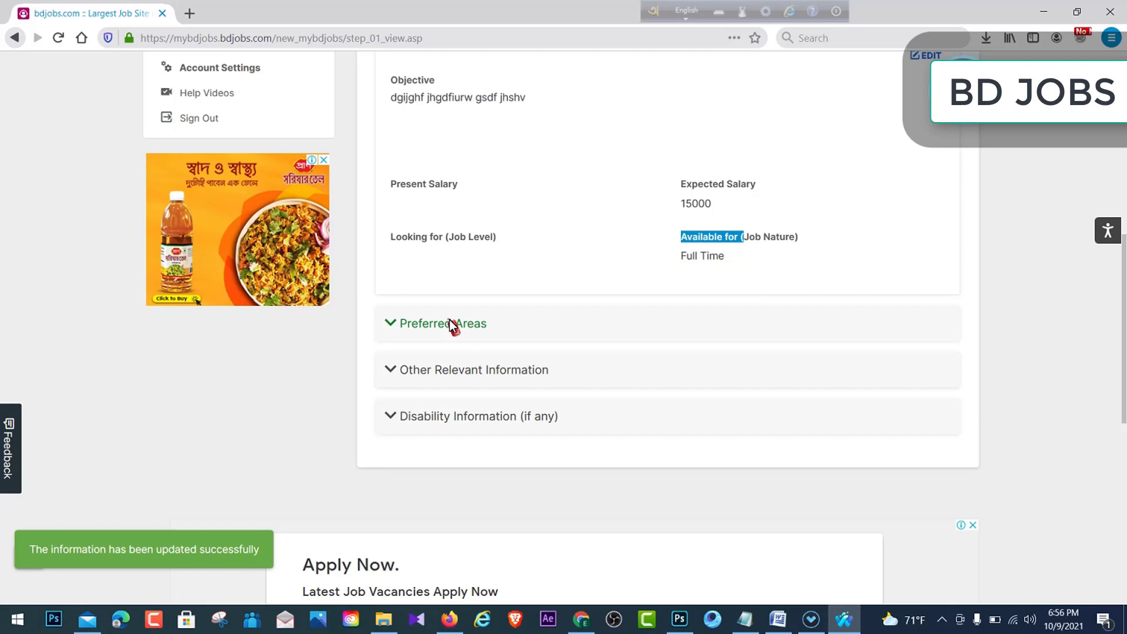
- Edit Preferred Areas and tick functional categories including Commercial/Supply Chain and Bank/Non-Bank Fin. Institution
click(449, 322)
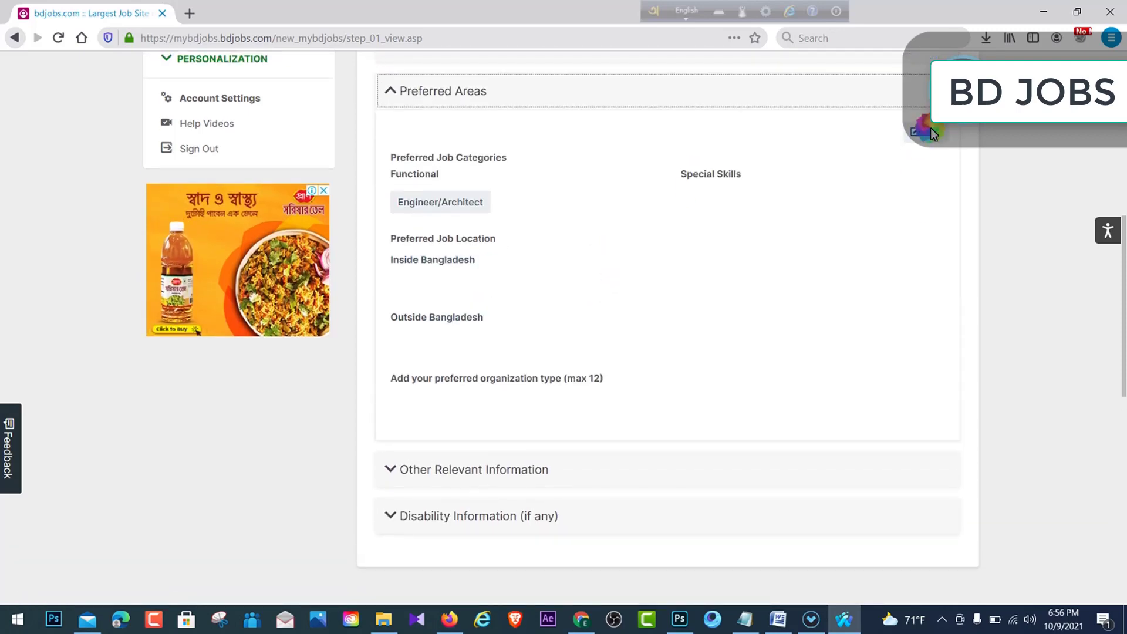
click(931, 130)
scroll(485, 278, down, 2)
scroll(485, 277, up, 2)
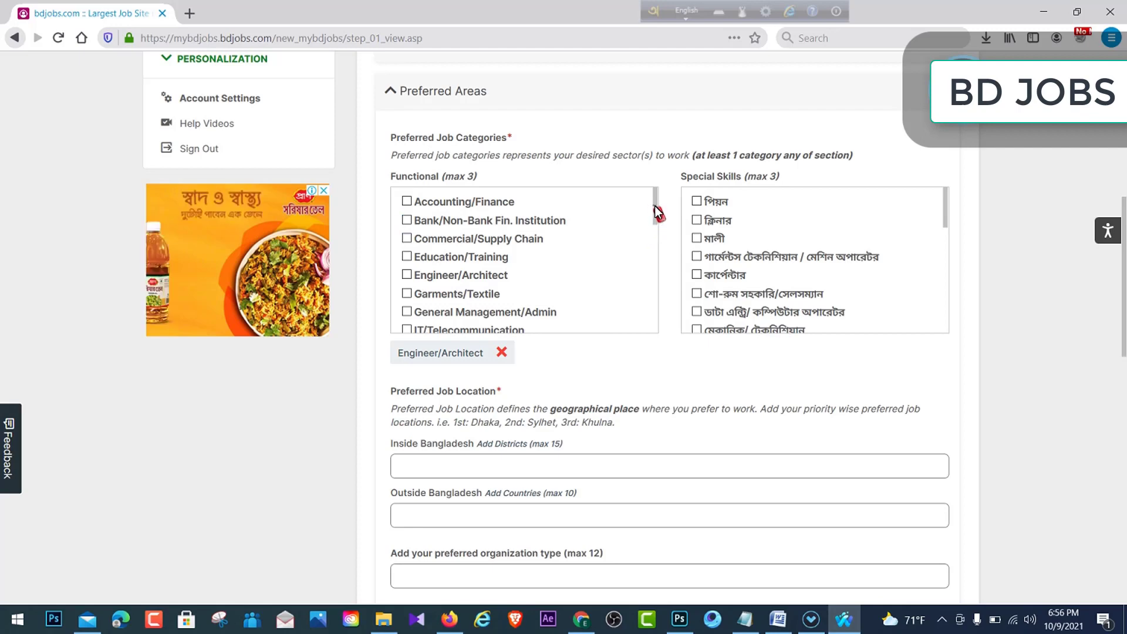
mouse_move(654, 207)
mouse_down()
mouse_move(658, 216)
mouse_move(658, 206)
mouse_up()
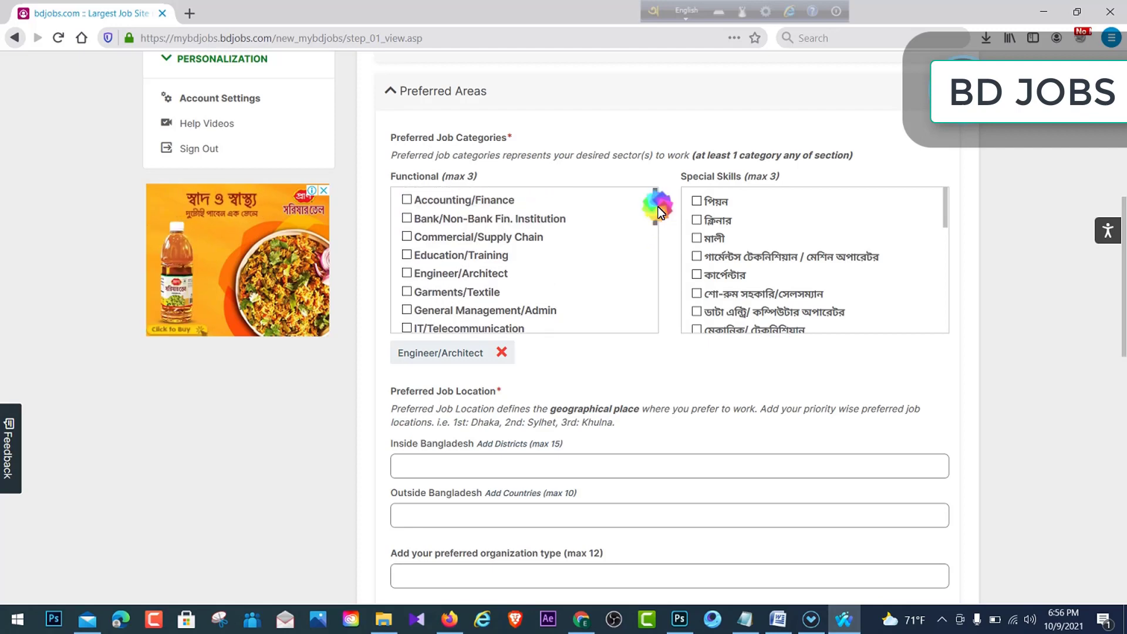
click(407, 266)
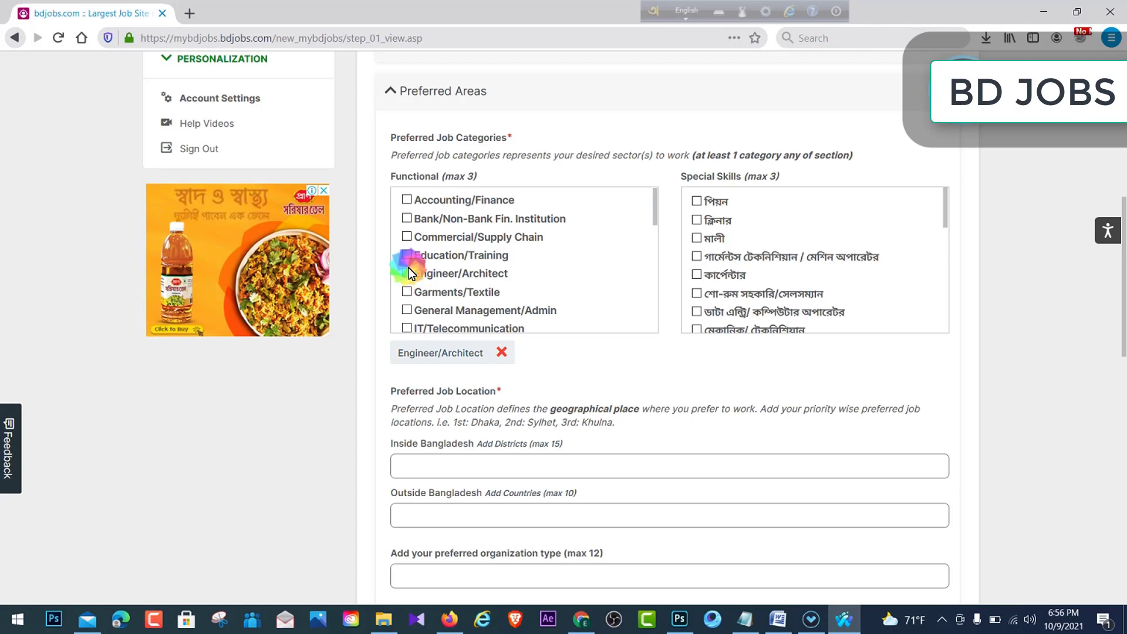
click(407, 256)
click(408, 237)
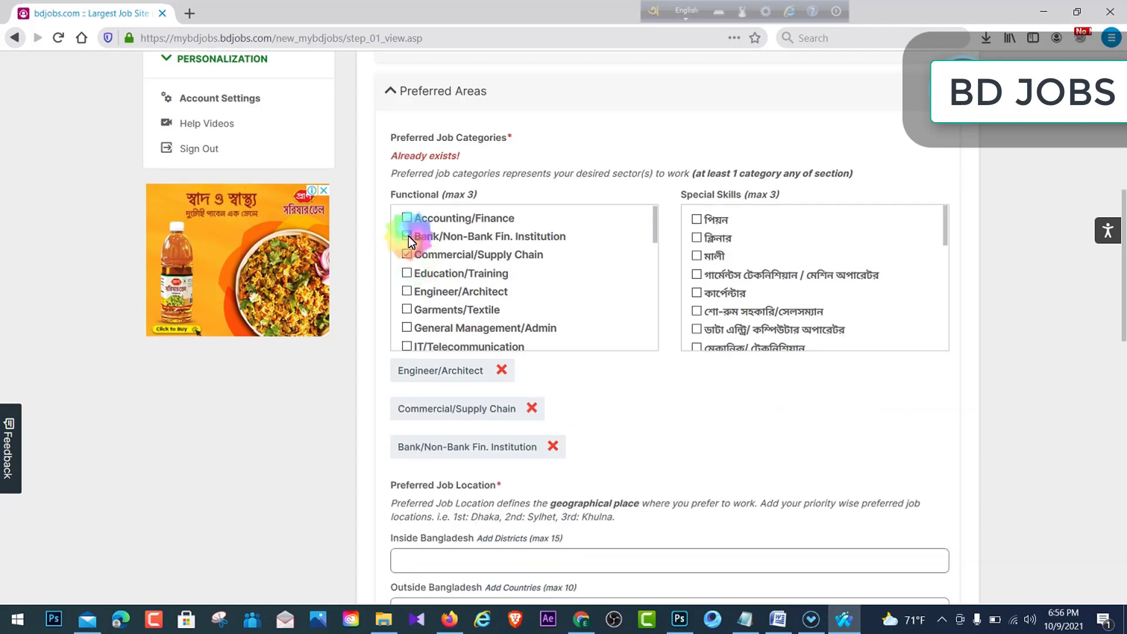
click(409, 220)
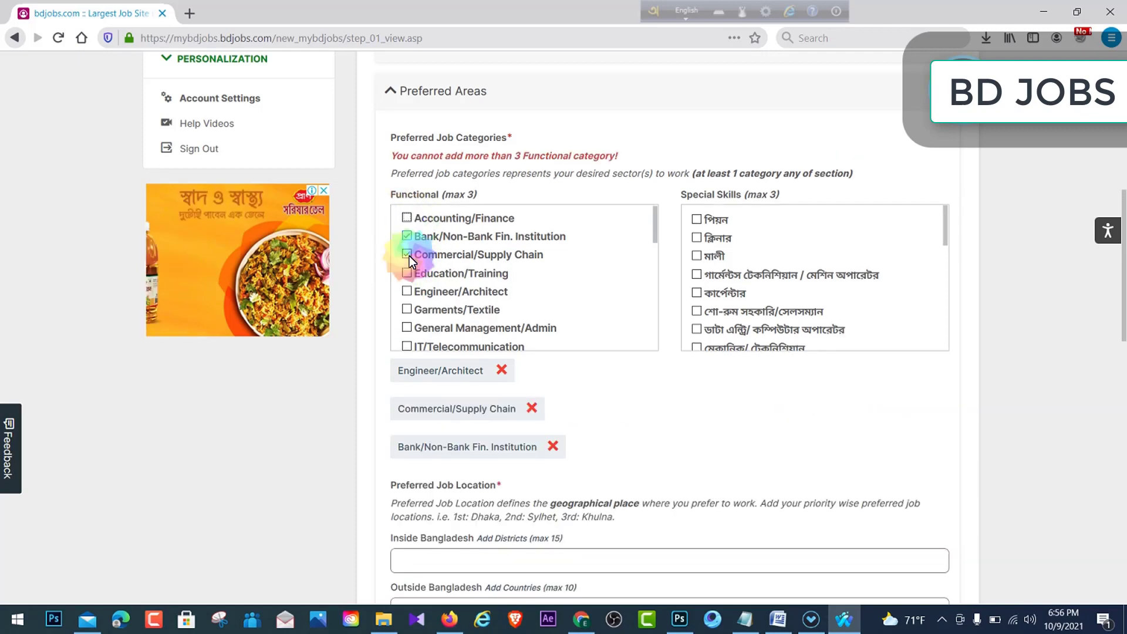
click(408, 291)
scroll(657, 235, down, 2)
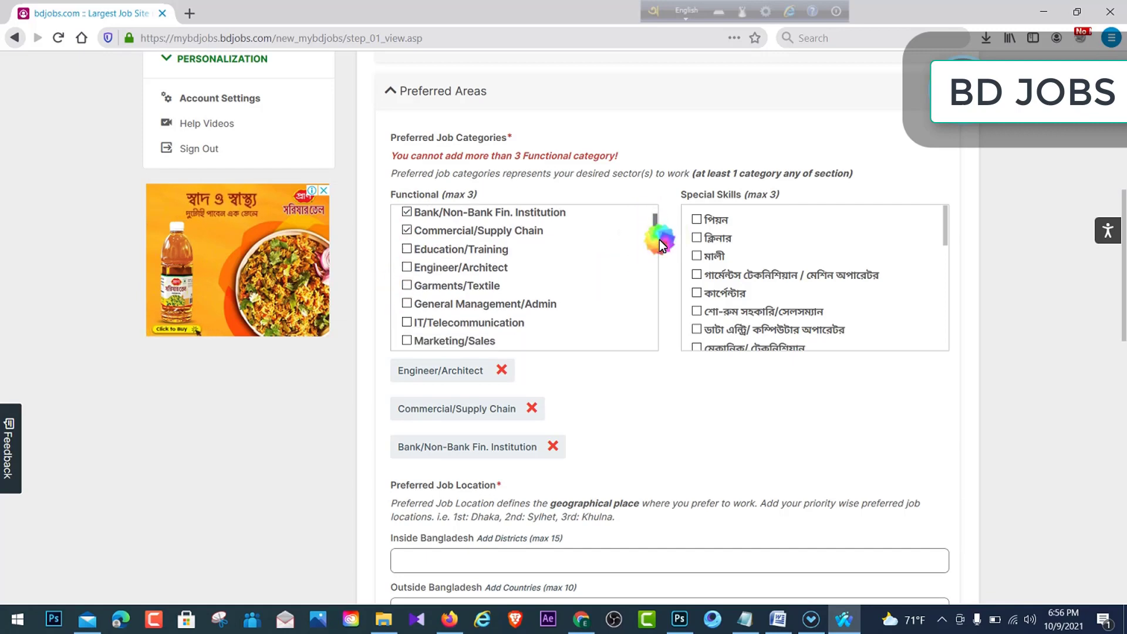
click(407, 246)
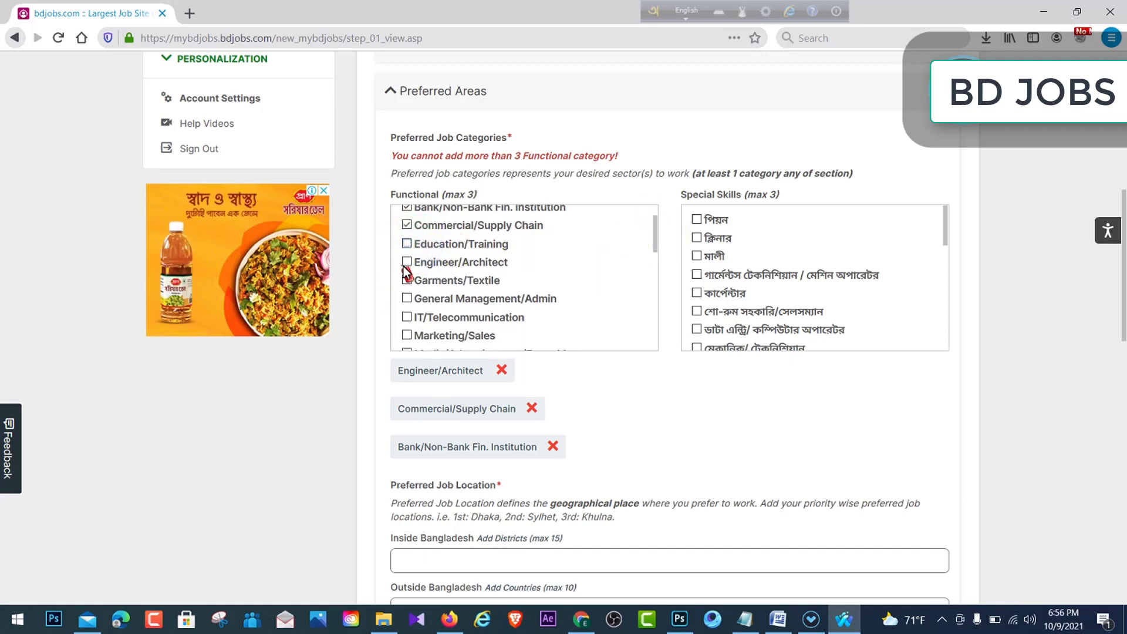
click(407, 260)
click(410, 246)
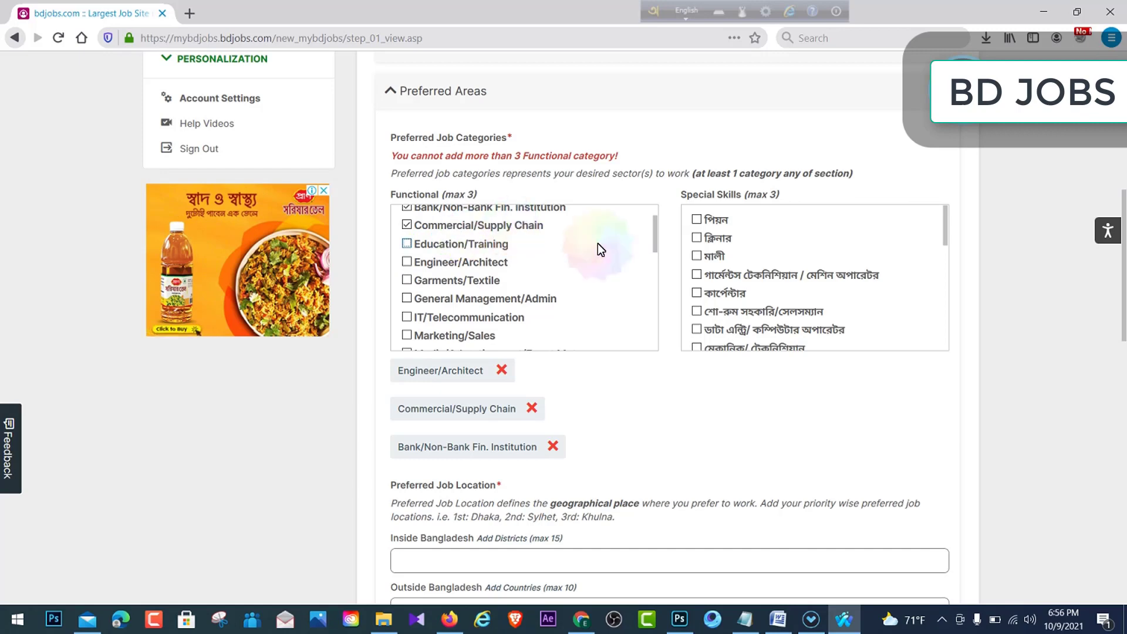
- Add special skills শো-রুম সহকারি/সেলসম্যান, ডাটা এন্ট্রি/ কম্পিউটার অপারেটর, and মেকানিক/ টেকনিশিয়ান
drag(679, 195, 718, 195)
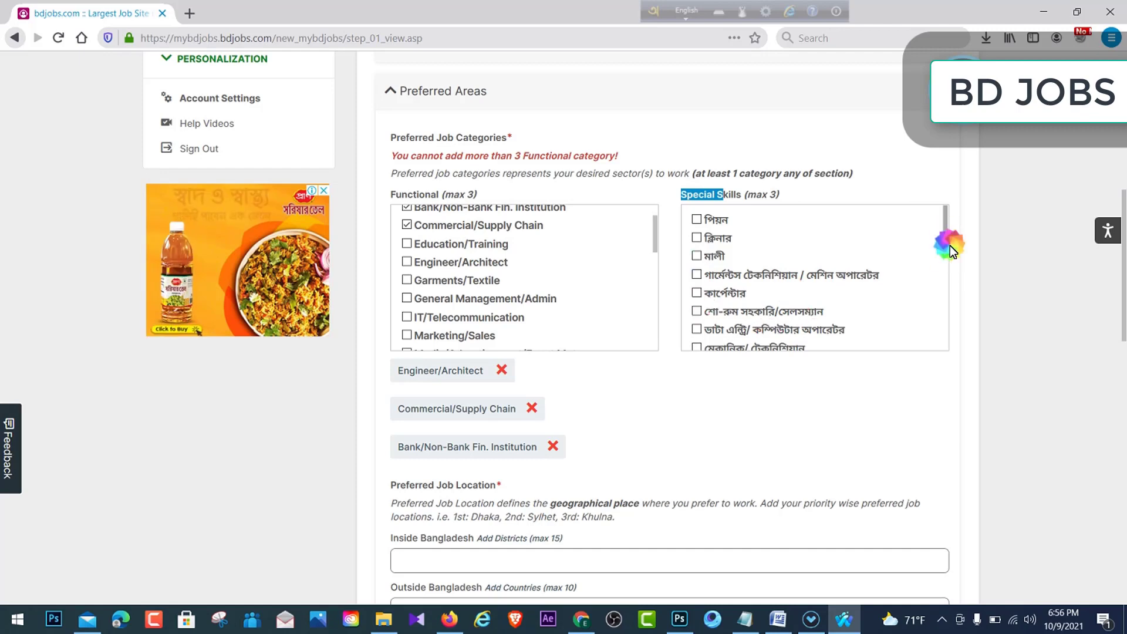
scroll(873, 278, down, 1)
click(698, 289)
click(696, 271)
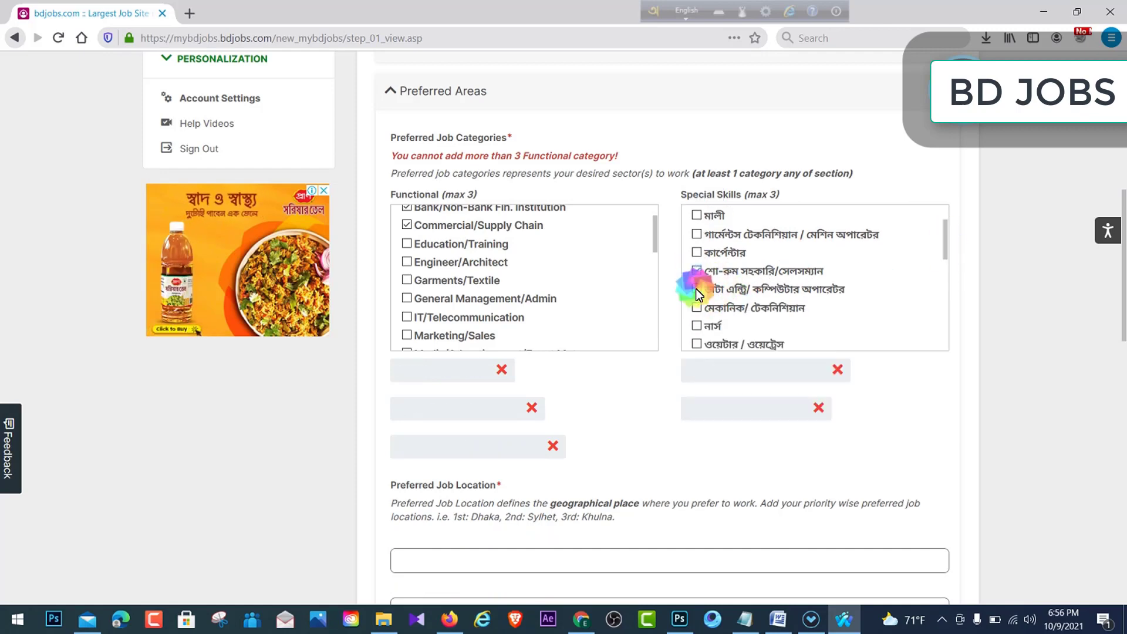
click(696, 309)
scroll(567, 344, down, 3)
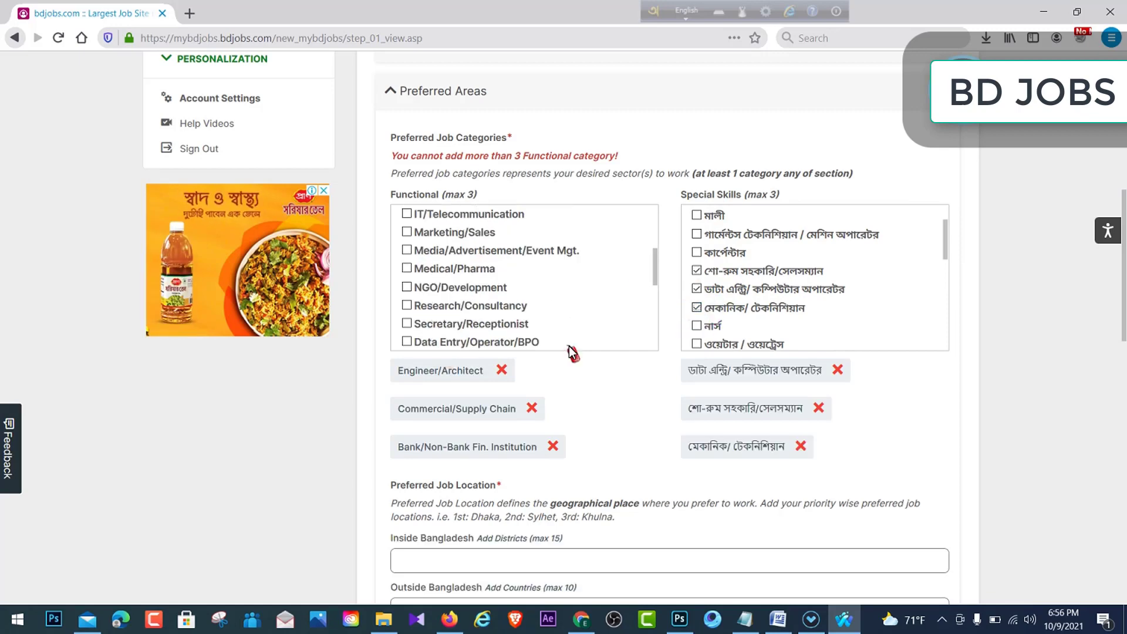
scroll(594, 434, down, 5)
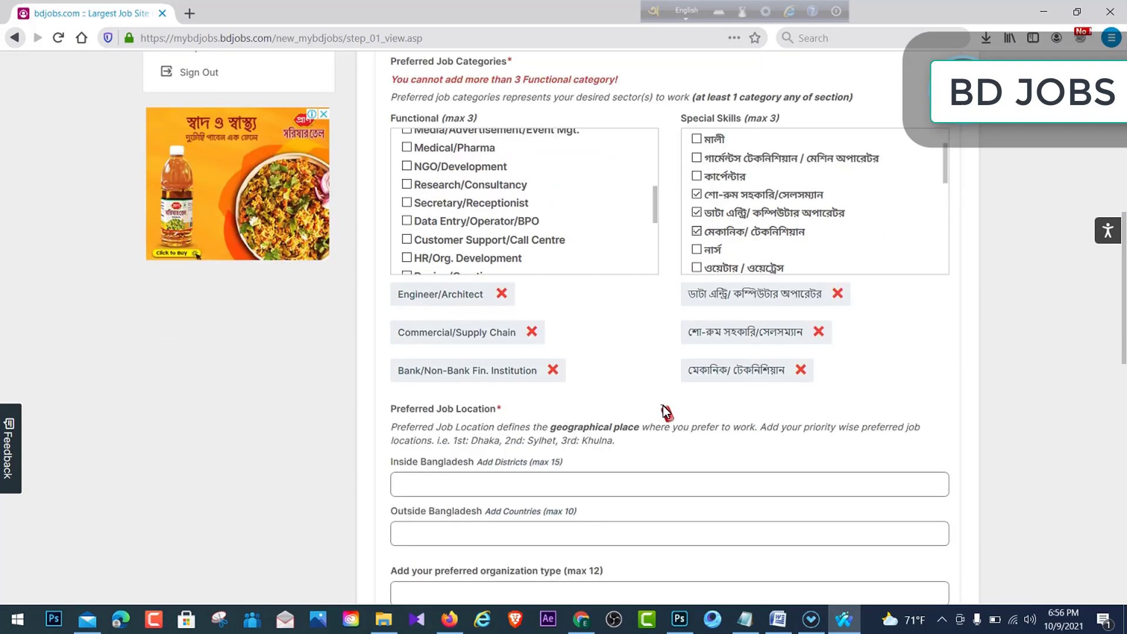
- Leave location and organization type empty, save Preferred Areas, and expand Other Relevant Information
click(434, 253)
click(500, 255)
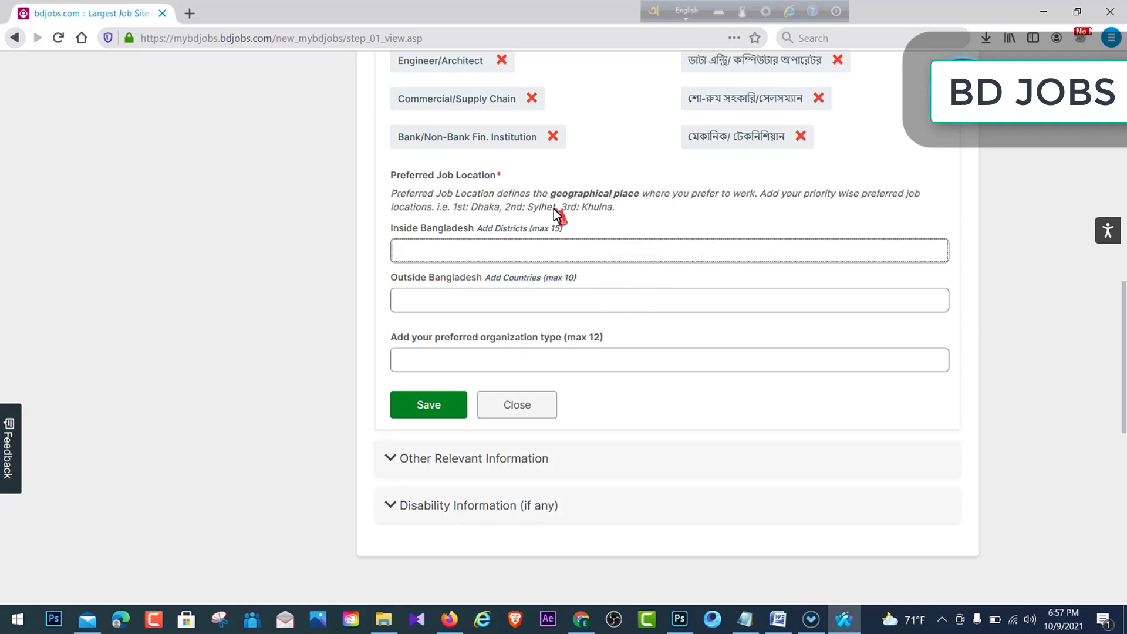
click(619, 209)
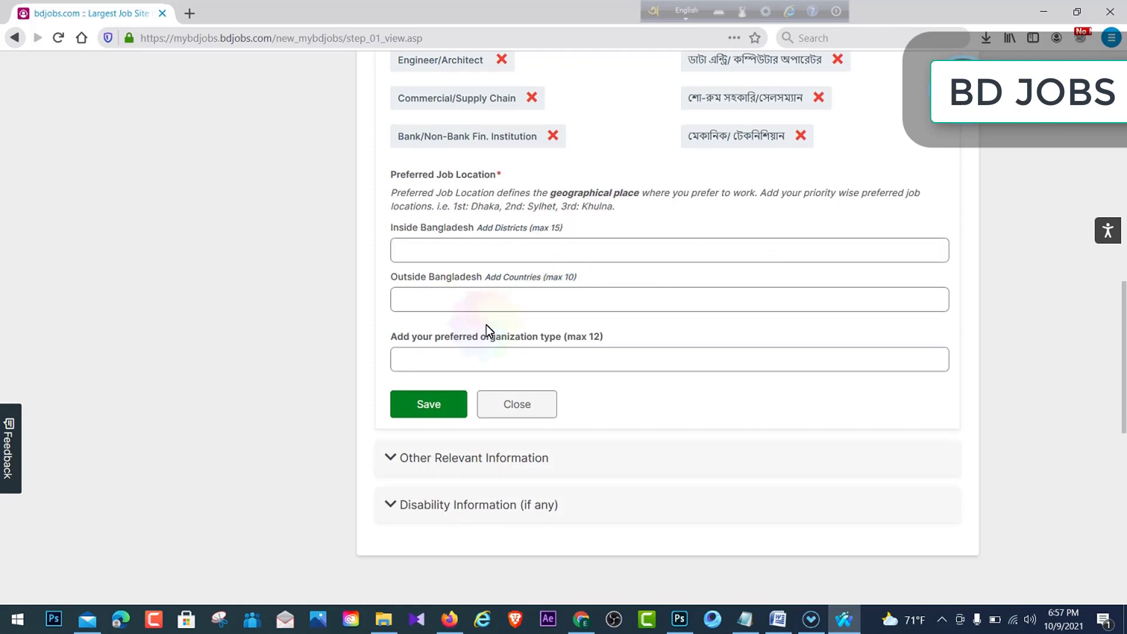
scroll(519, 178, down, 2)
click(522, 270)
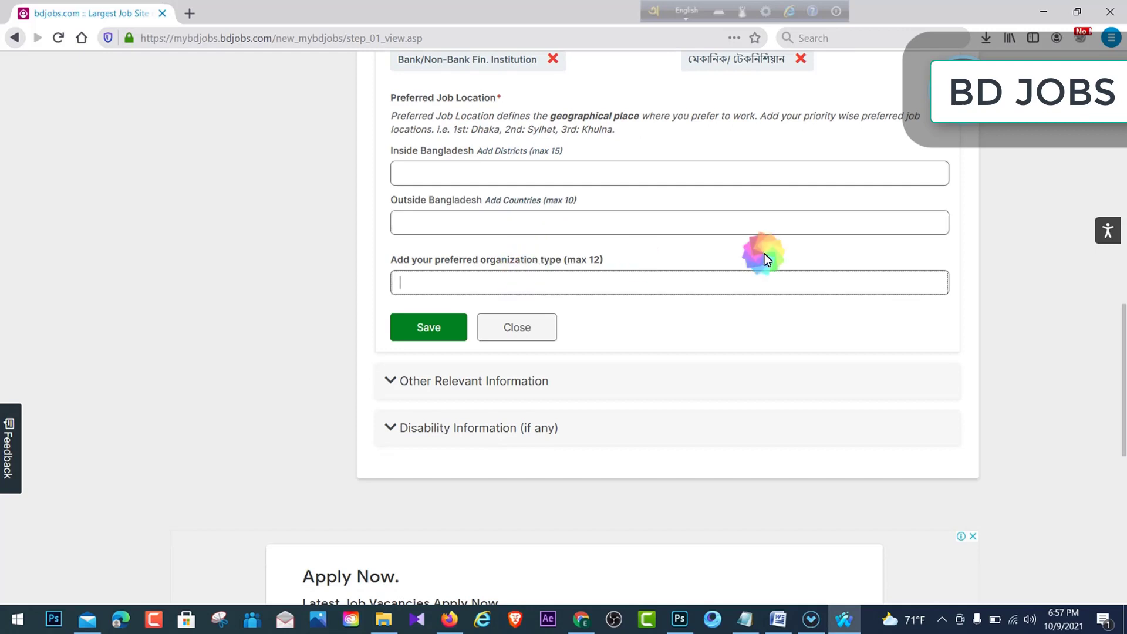
click(536, 310)
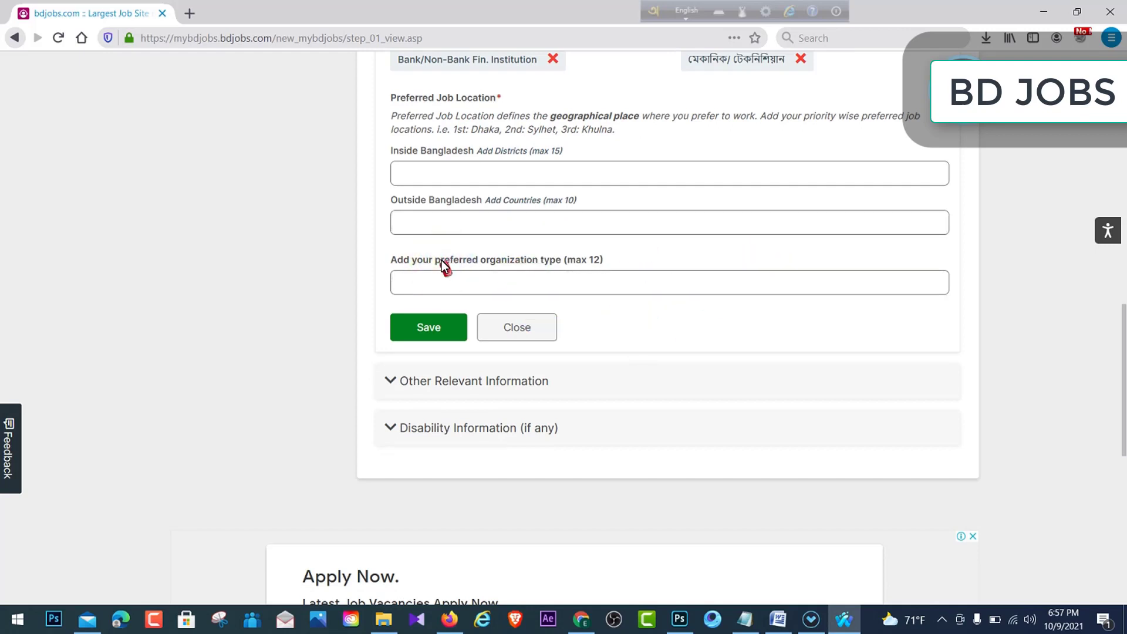
click(464, 259)
scroll(548, 188, up, 1)
scroll(564, 332, down, 1)
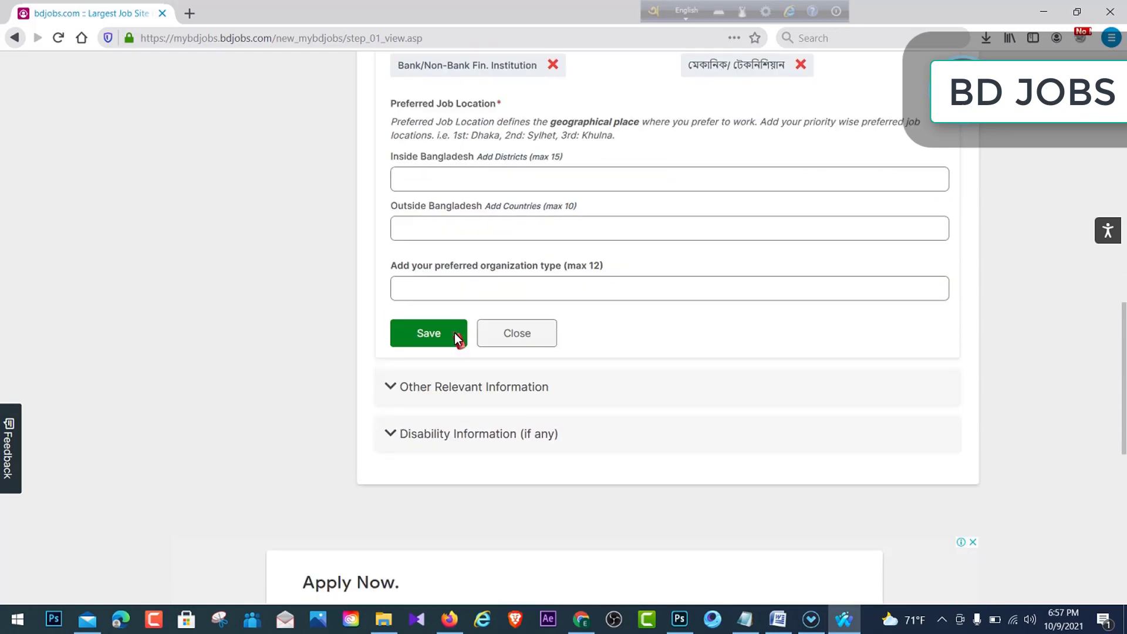
click(442, 324)
click(717, 281)
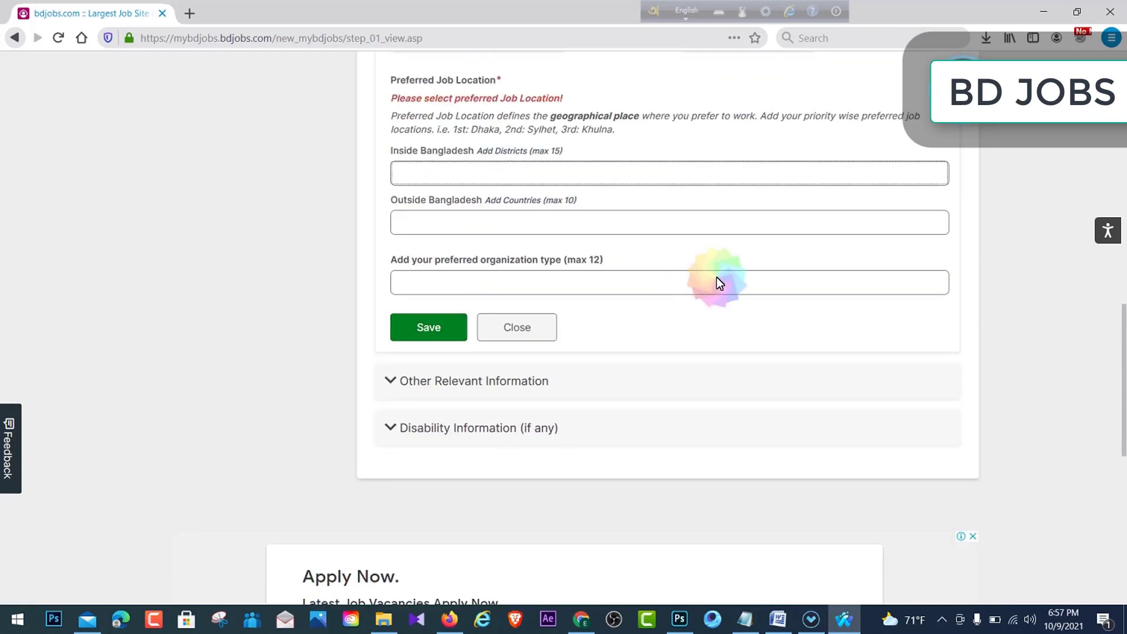
click(483, 380)
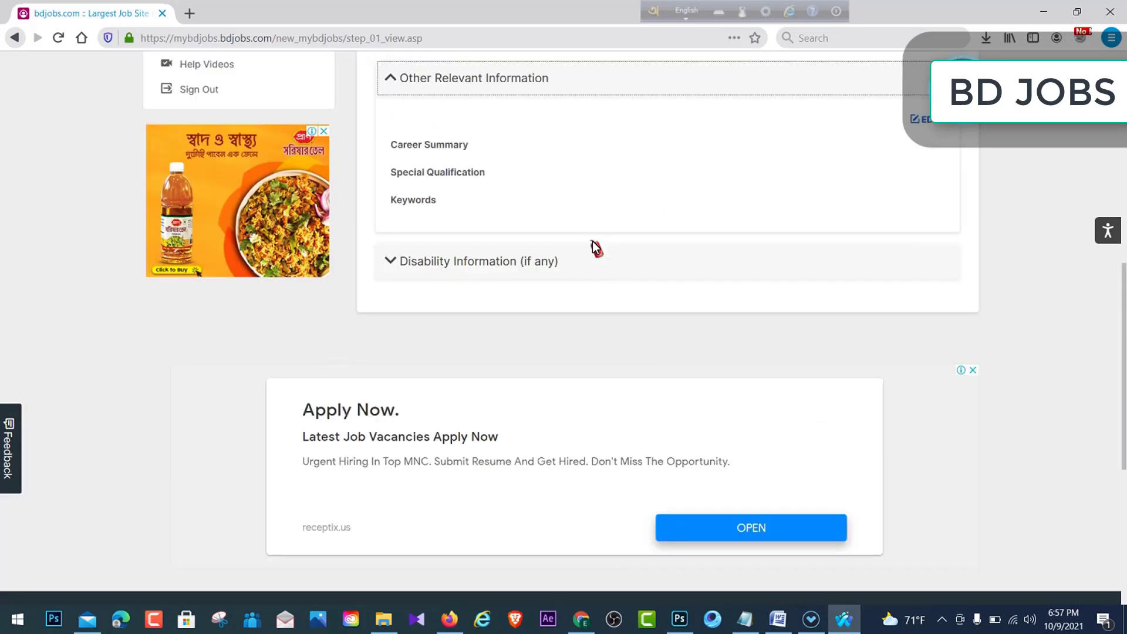
scroll(837, 199, up, 1)
- Write 'jkcvjypjhk' as the career summary in Other Relevant Information and view its example
click(921, 206)
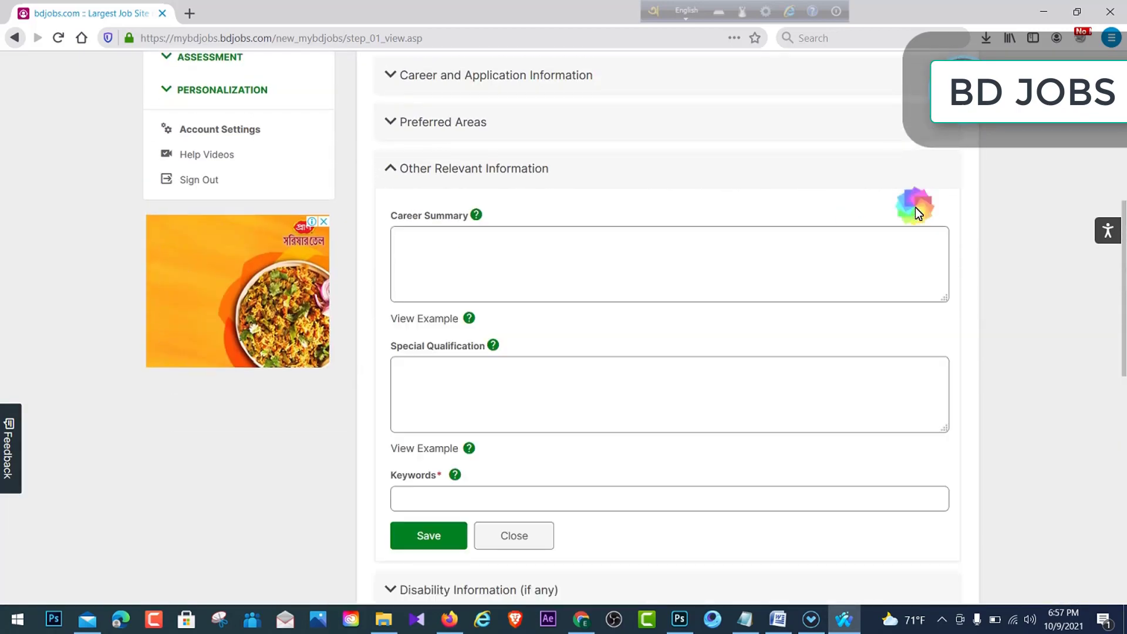
click(401, 288)
click(543, 256)
click(445, 240)
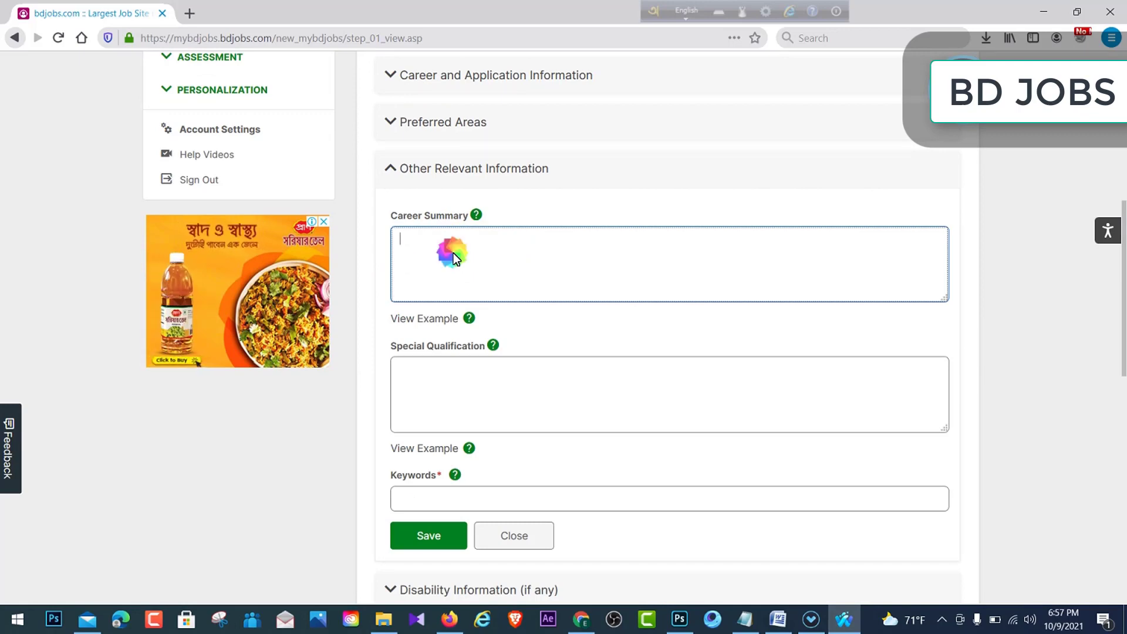
click(493, 285)
text(jkcvjypjhk)
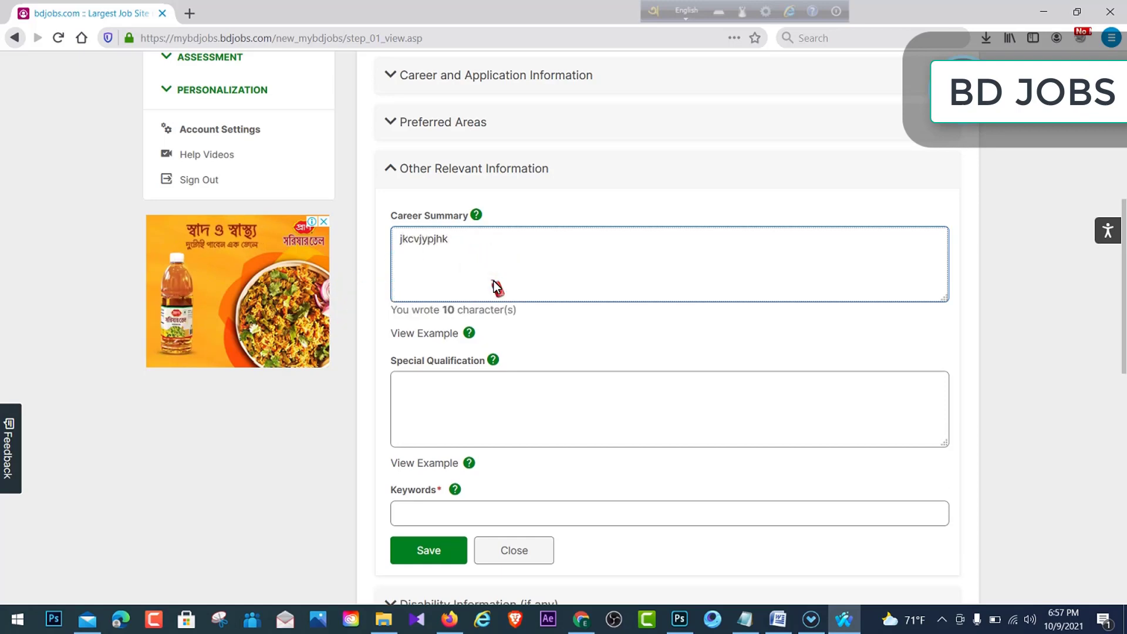
click(469, 331)
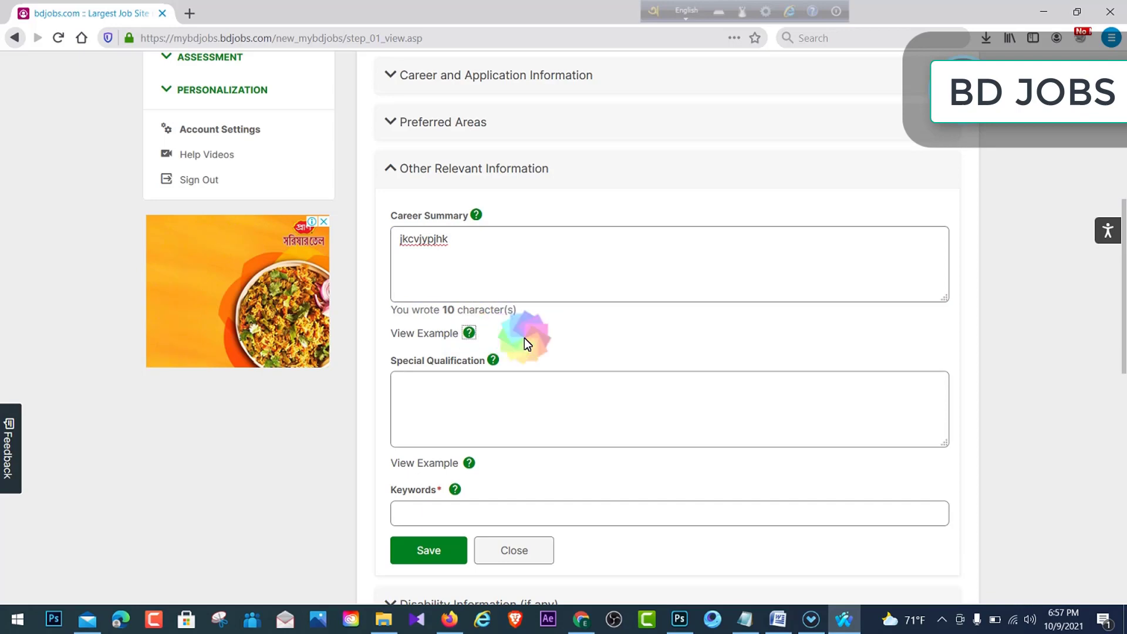
- Look over the special qualification example, then dismiss it
scroll(528, 344, down, 2)
click(455, 409)
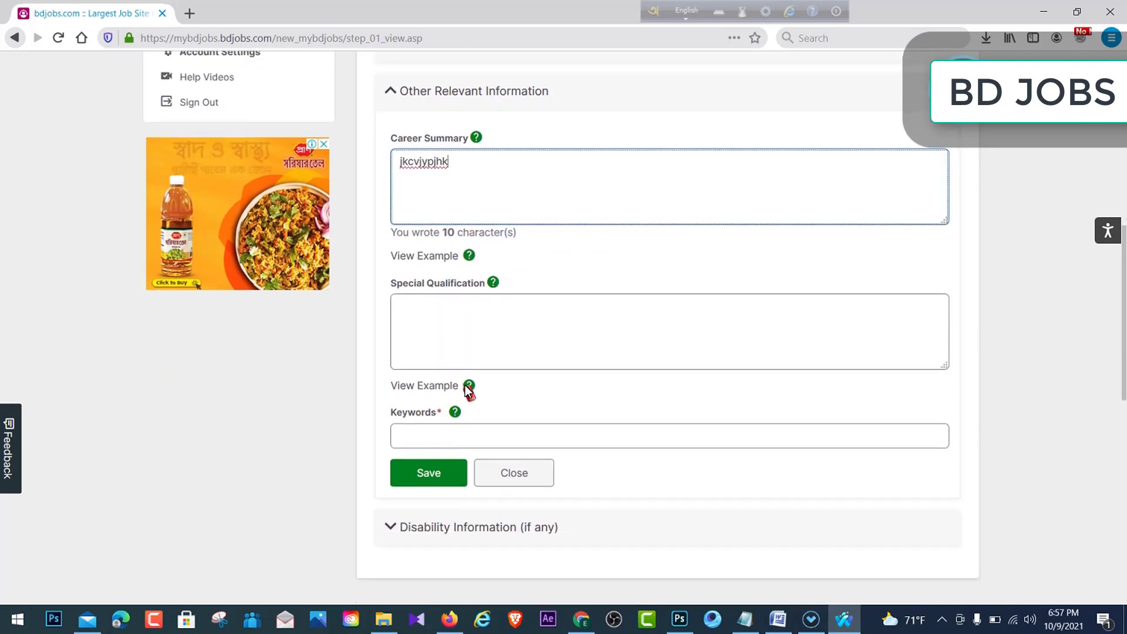
click(468, 386)
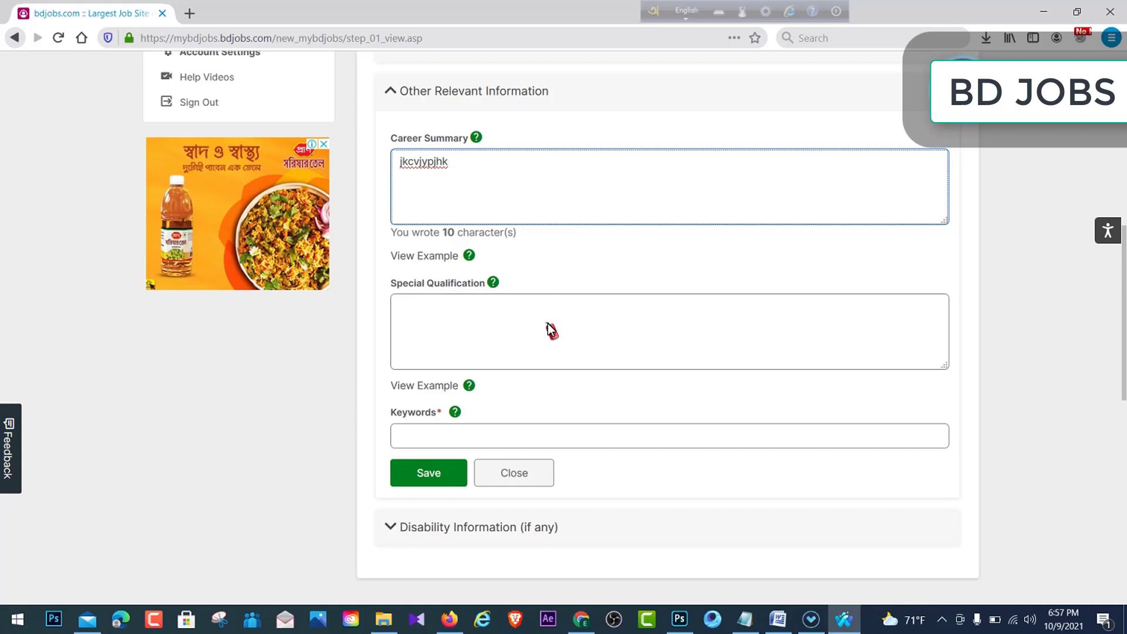
click(527, 350)
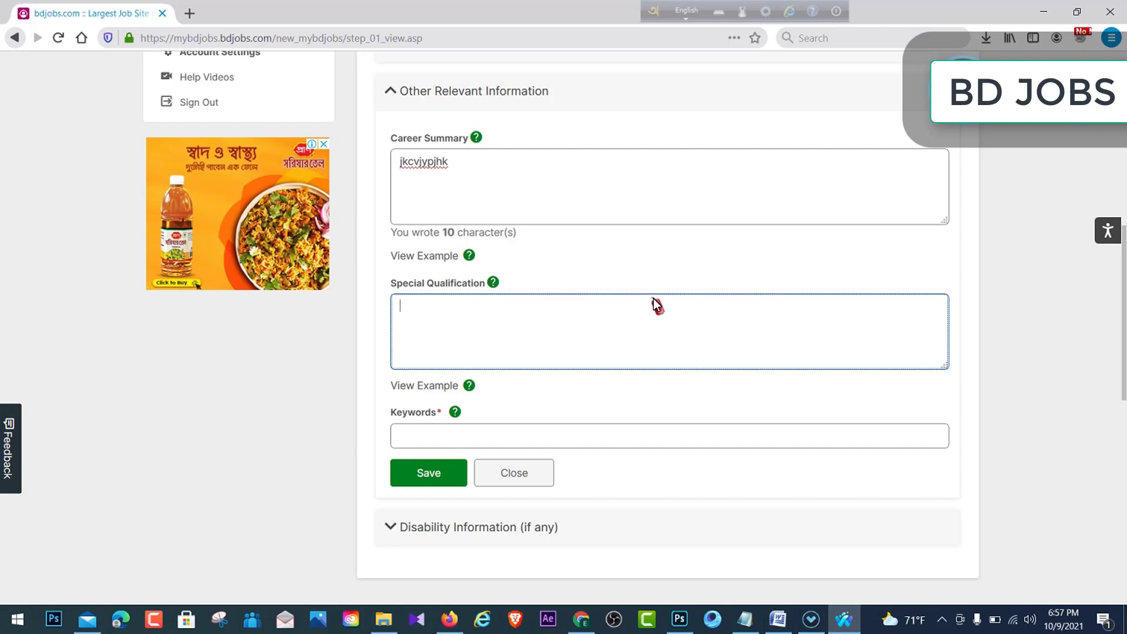
click(469, 385)
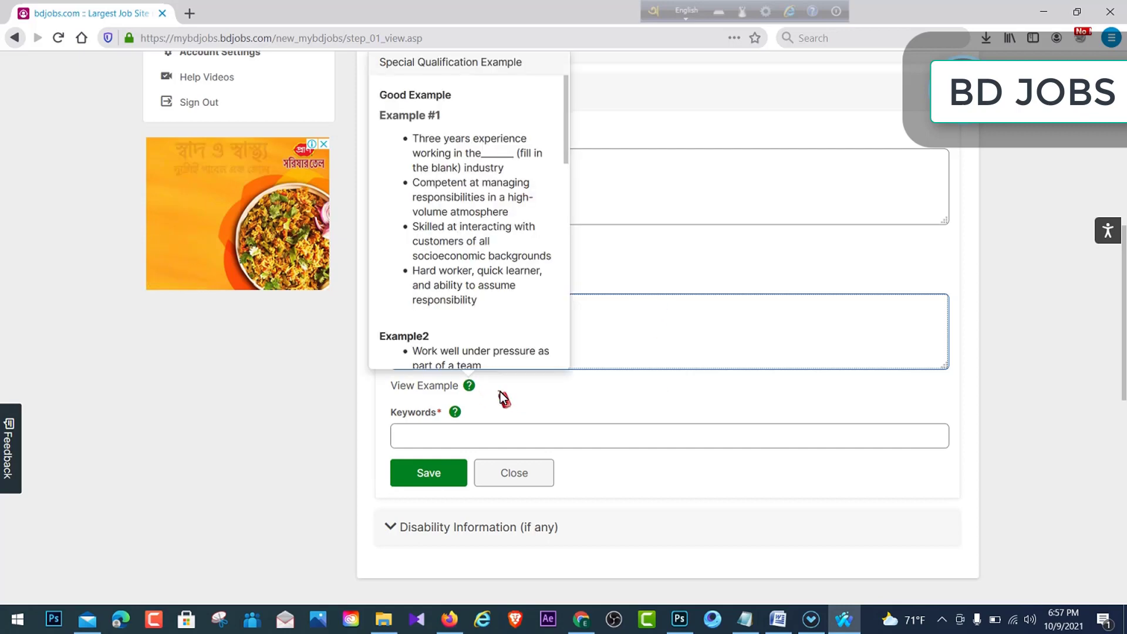
click(530, 388)
scroll(519, 383, down, 2)
click(427, 318)
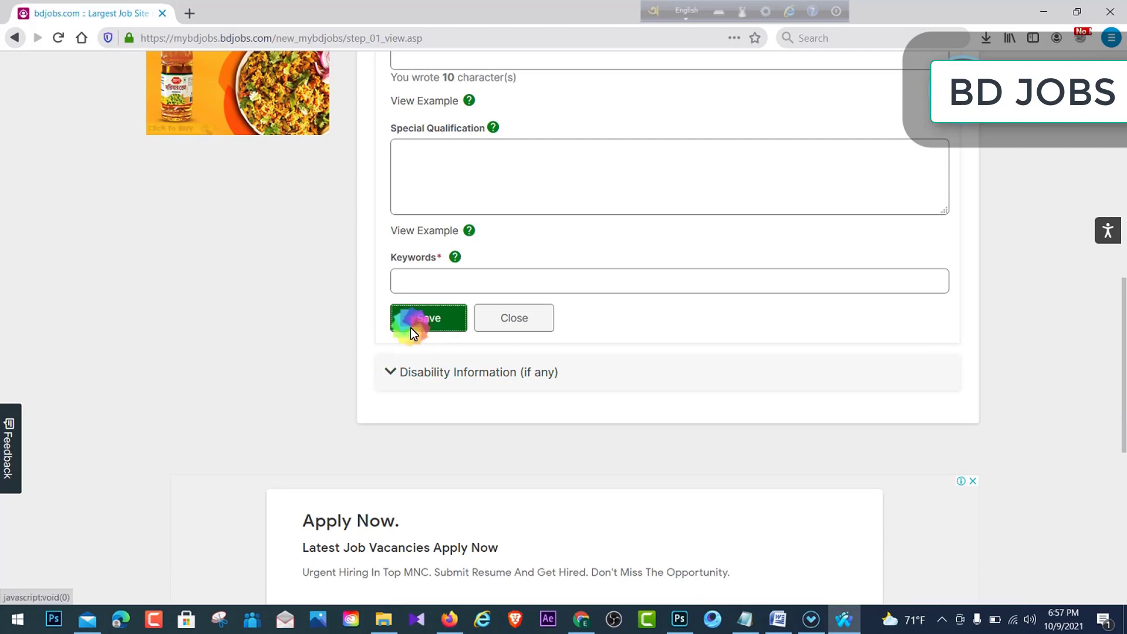
click(466, 298)
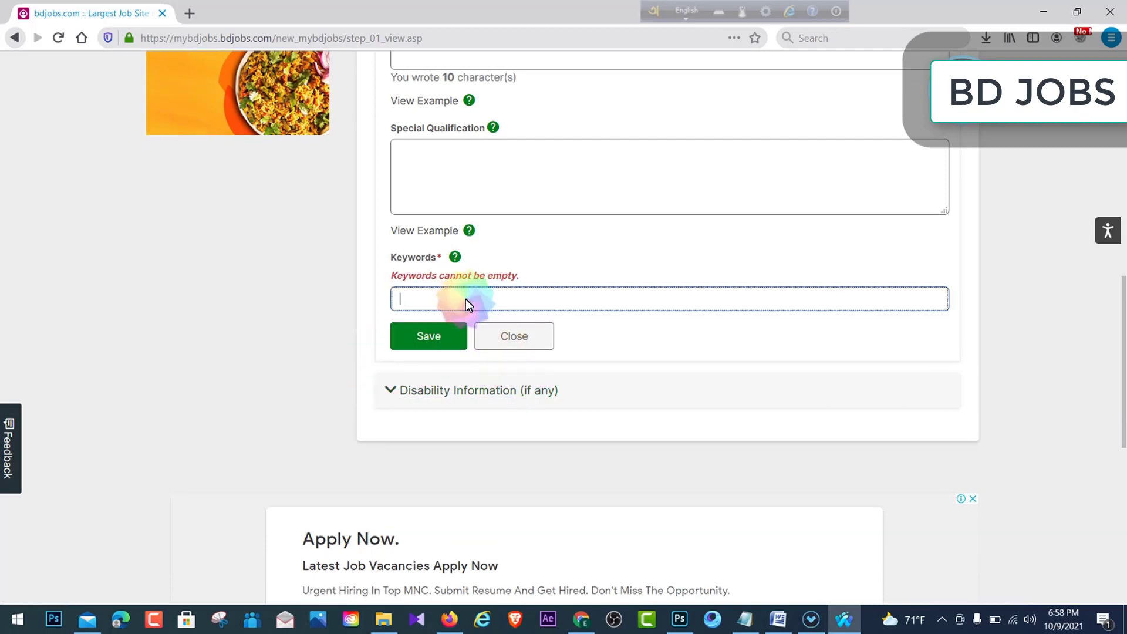
text(ryh65)
click(445, 336)
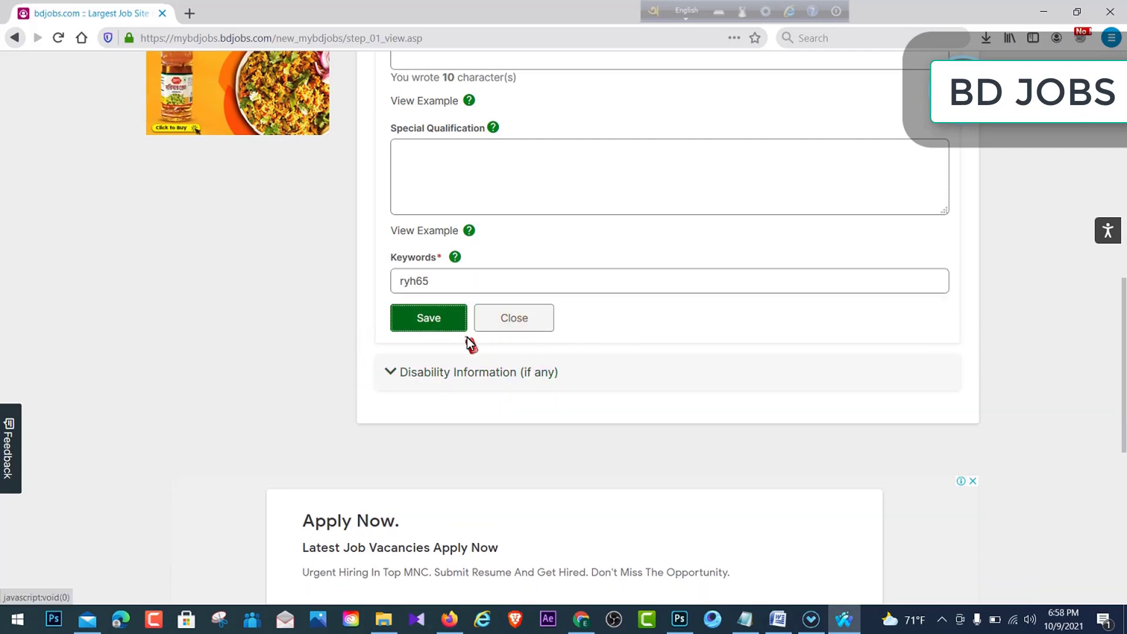
scroll(662, 262, up, 1)
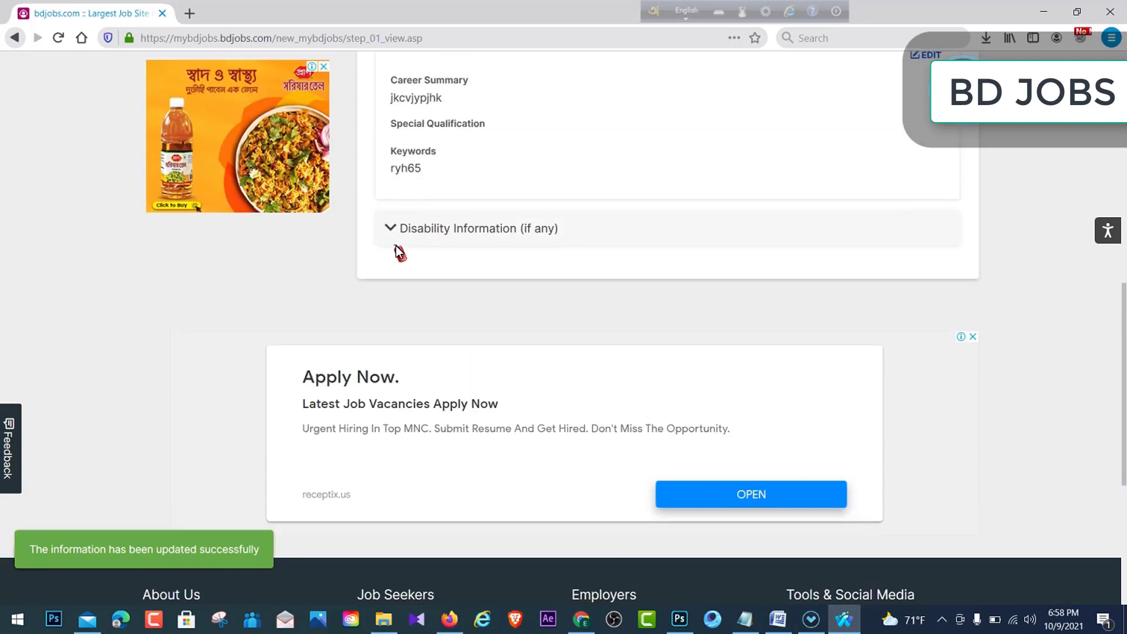
click(433, 229)
- Save Disability Information with No National Disability ID, then return to the page top
scroll(820, 184, up, 1)
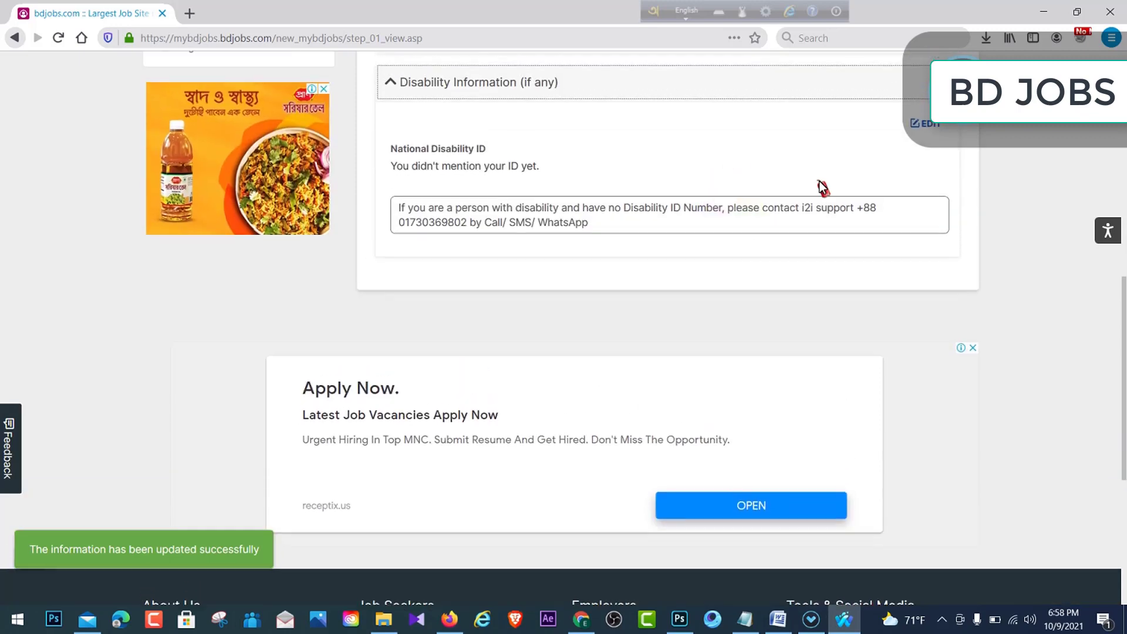
click(924, 125)
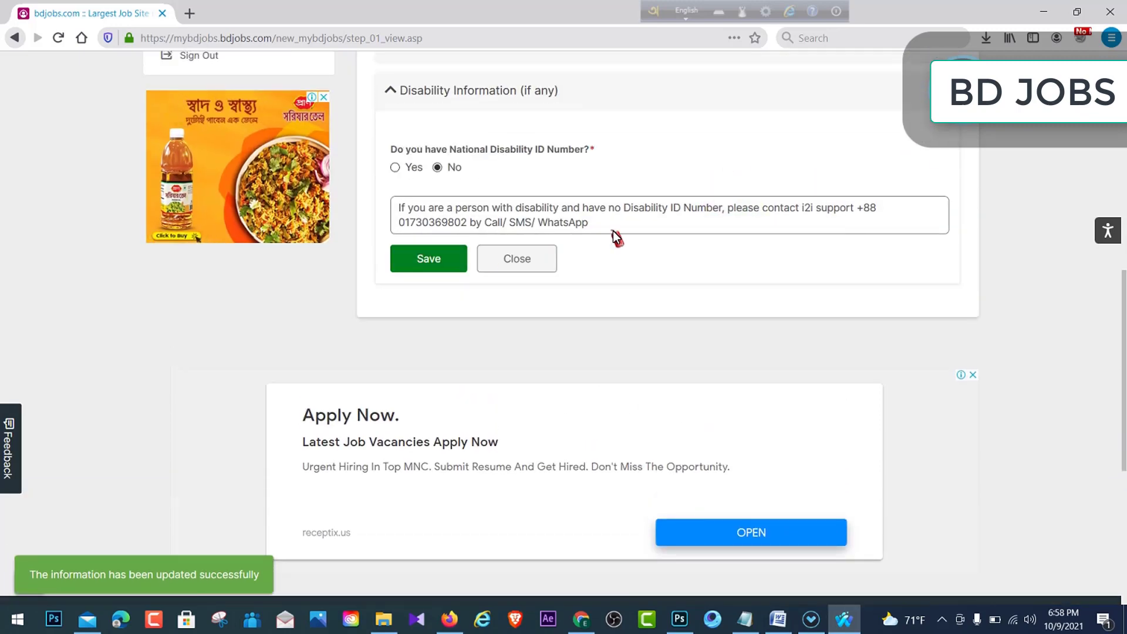
drag(621, 226, 523, 213)
drag(398, 204, 651, 182)
click(556, 225)
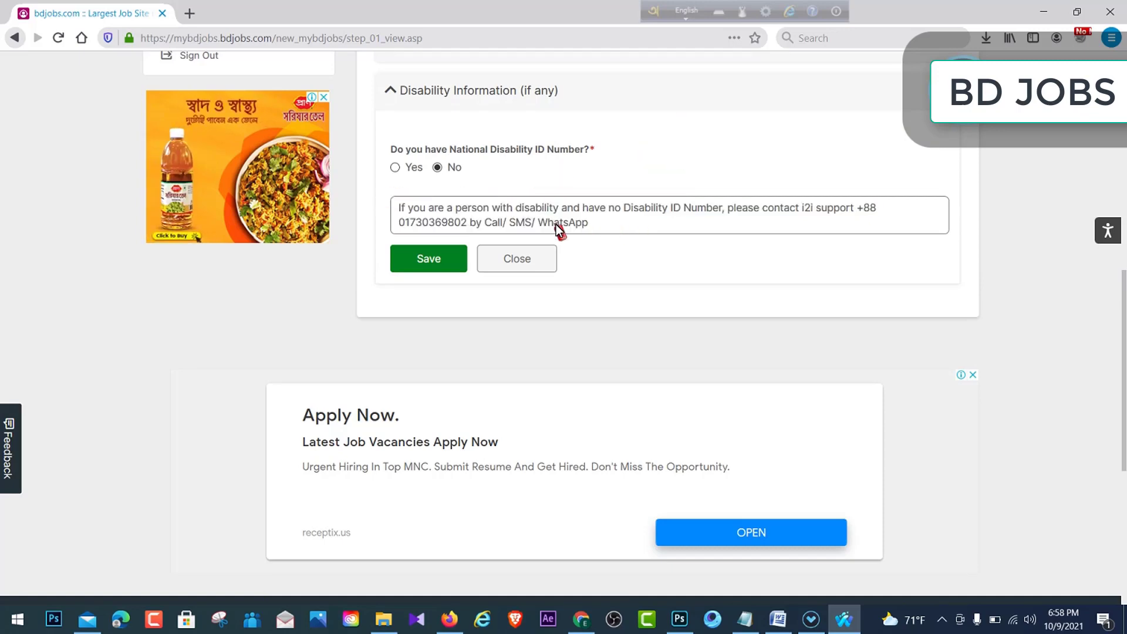
drag(402, 203, 640, 230)
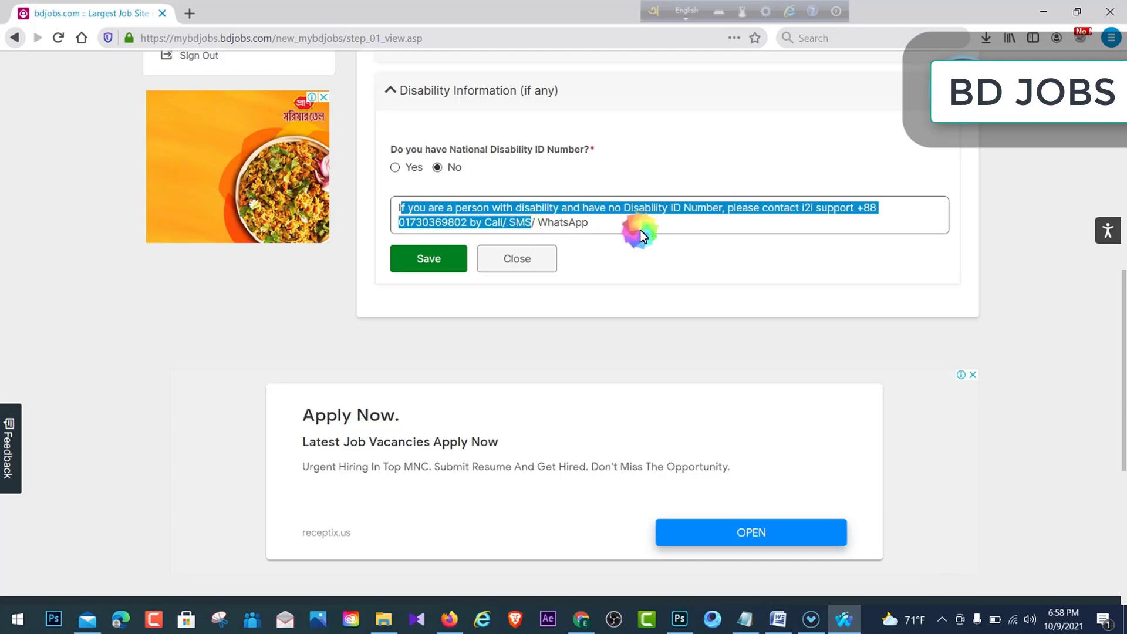
click(639, 230)
click(425, 259)
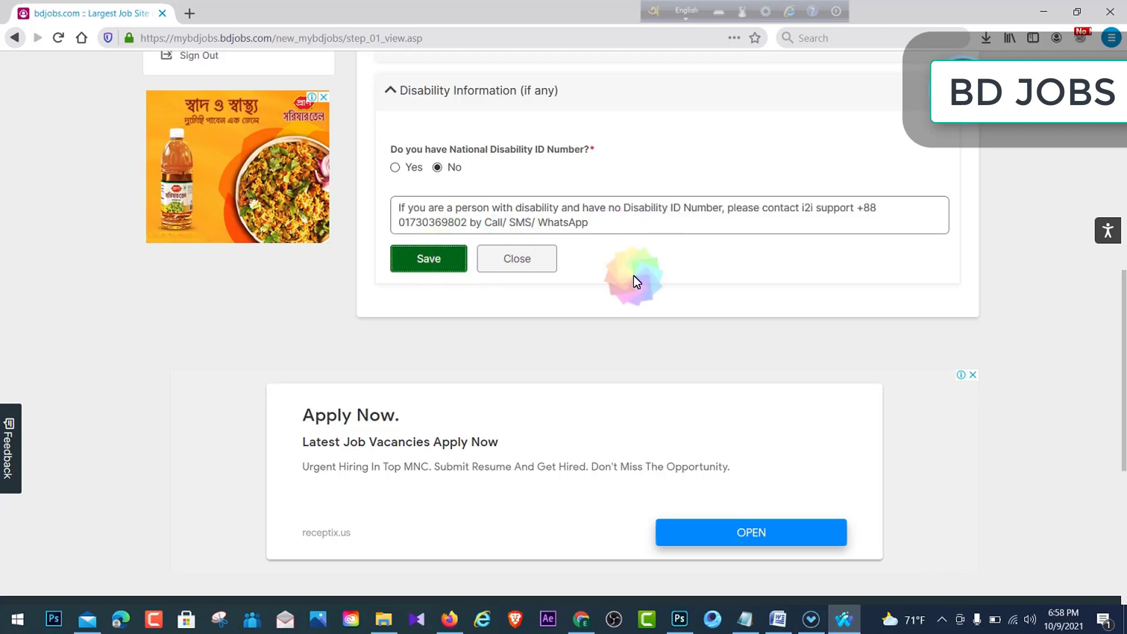
scroll(665, 231, up, 8)
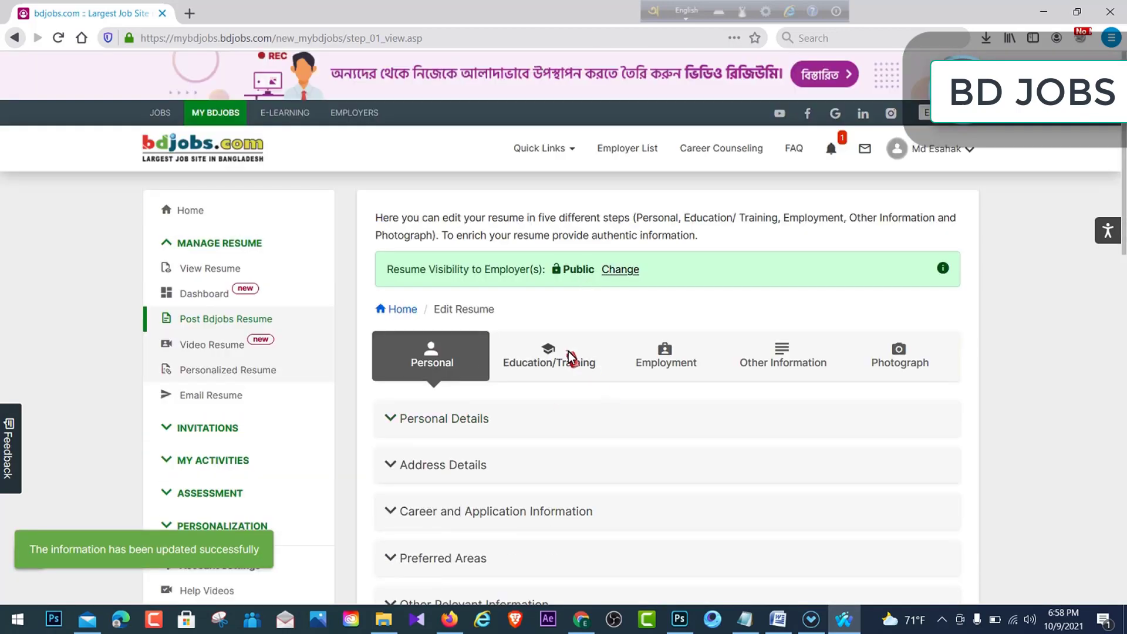
scroll(610, 382, down, 5)
scroll(590, 335, up, 3)
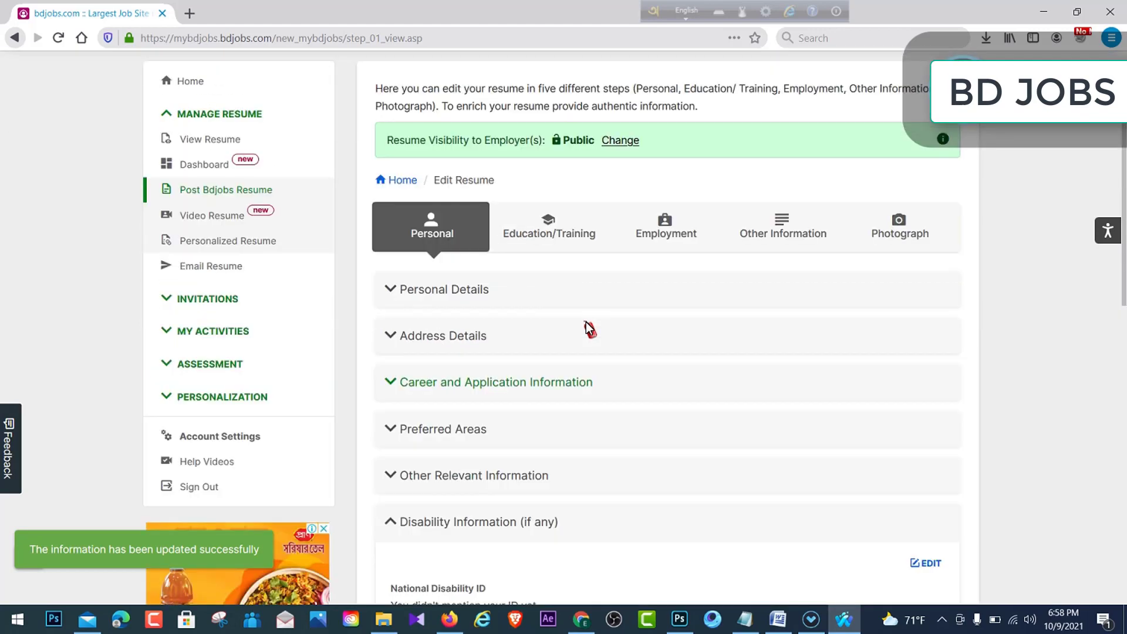
scroll(590, 329, up, 1)
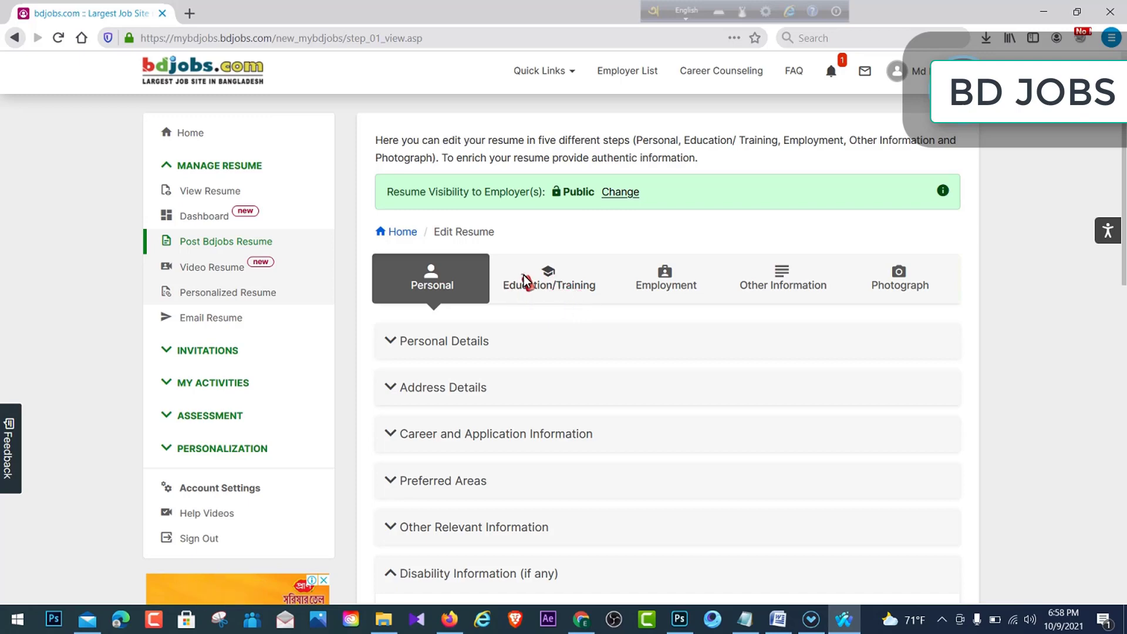
- Switch to the Education/Training step and scroll down to the empty Academic Summary
click(537, 281)
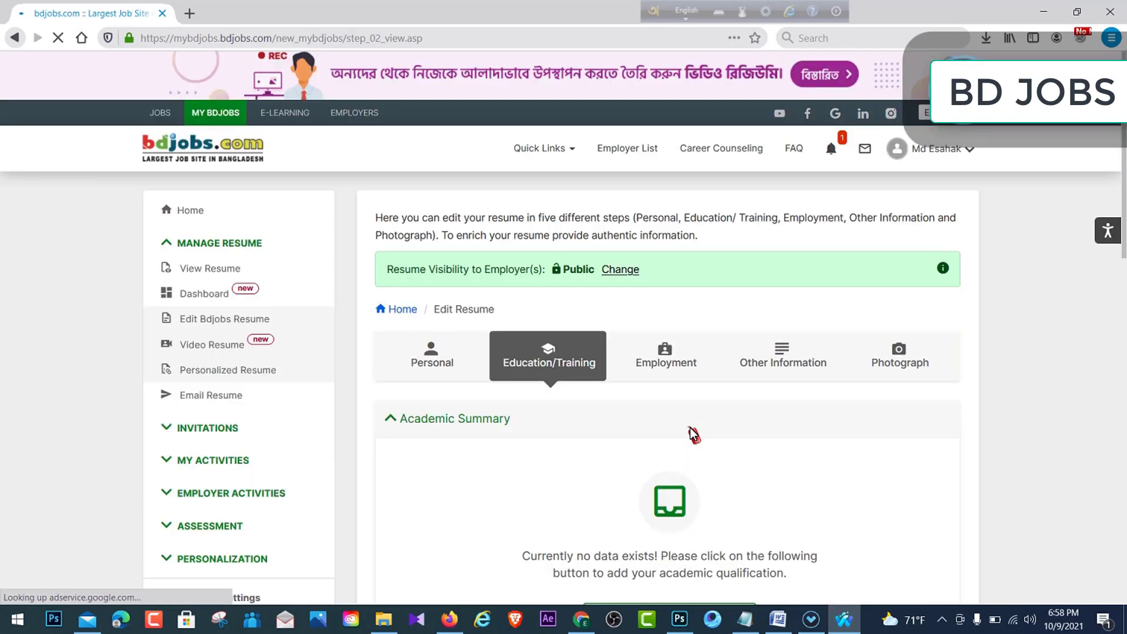
scroll(693, 436, down, 3)
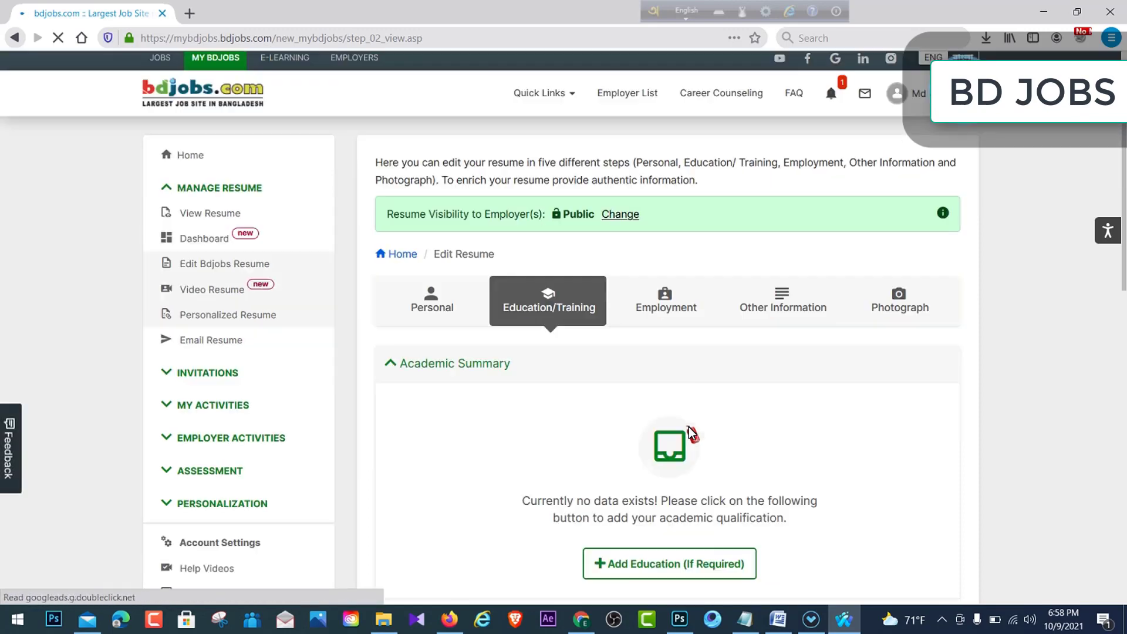
scroll(738, 411, down, 2)
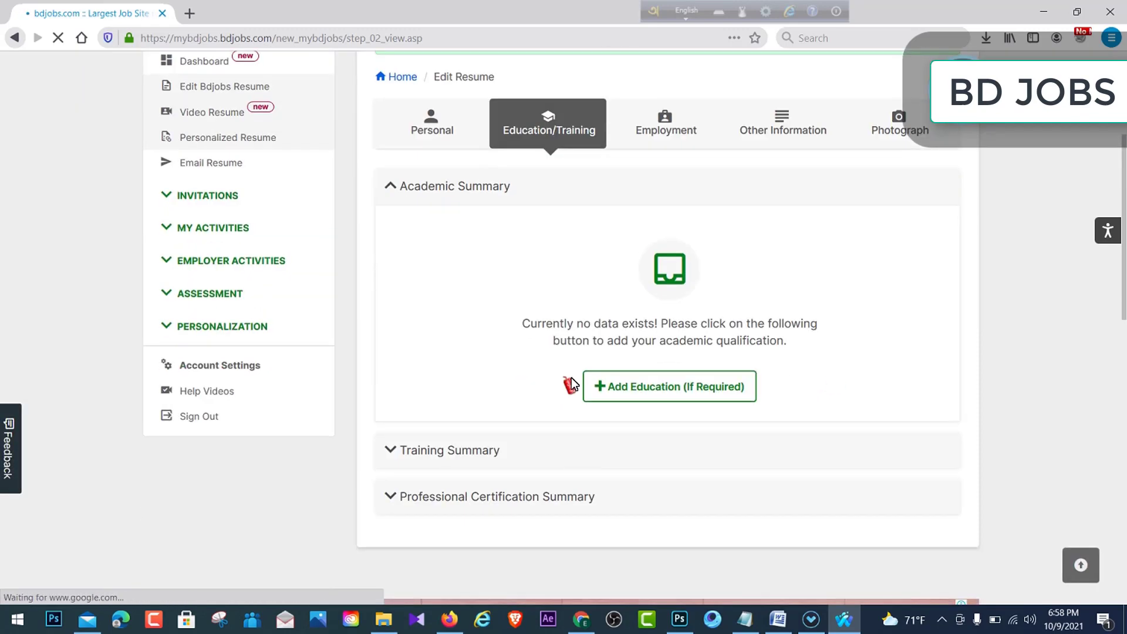
- Add a new academic qualification with Secondary as the level of education
click(625, 385)
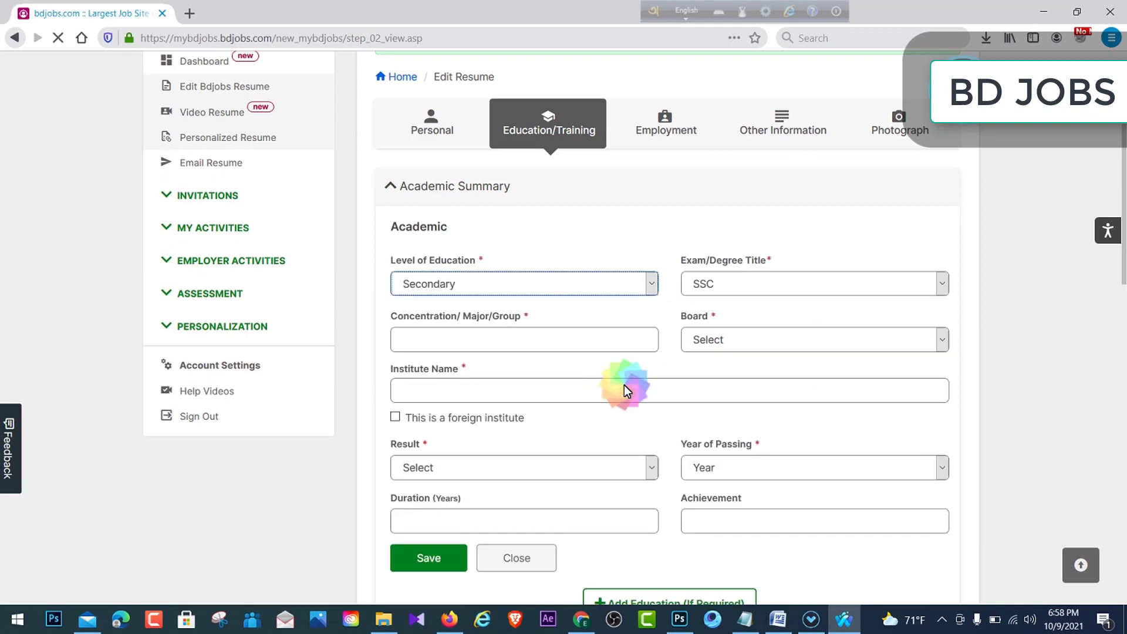
click(650, 283)
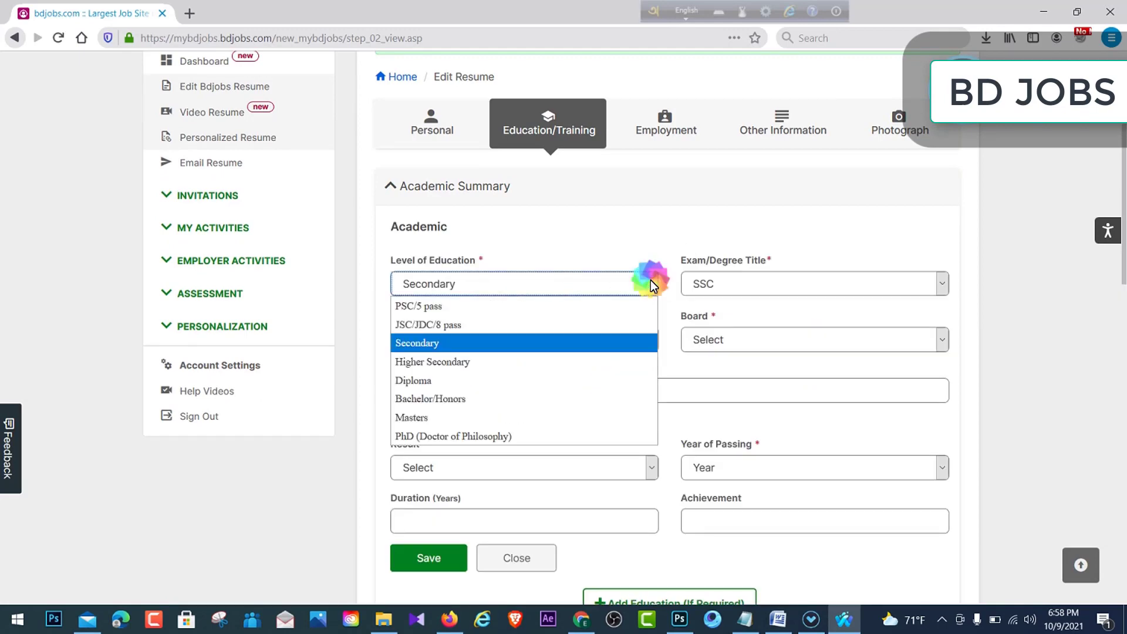
click(429, 380)
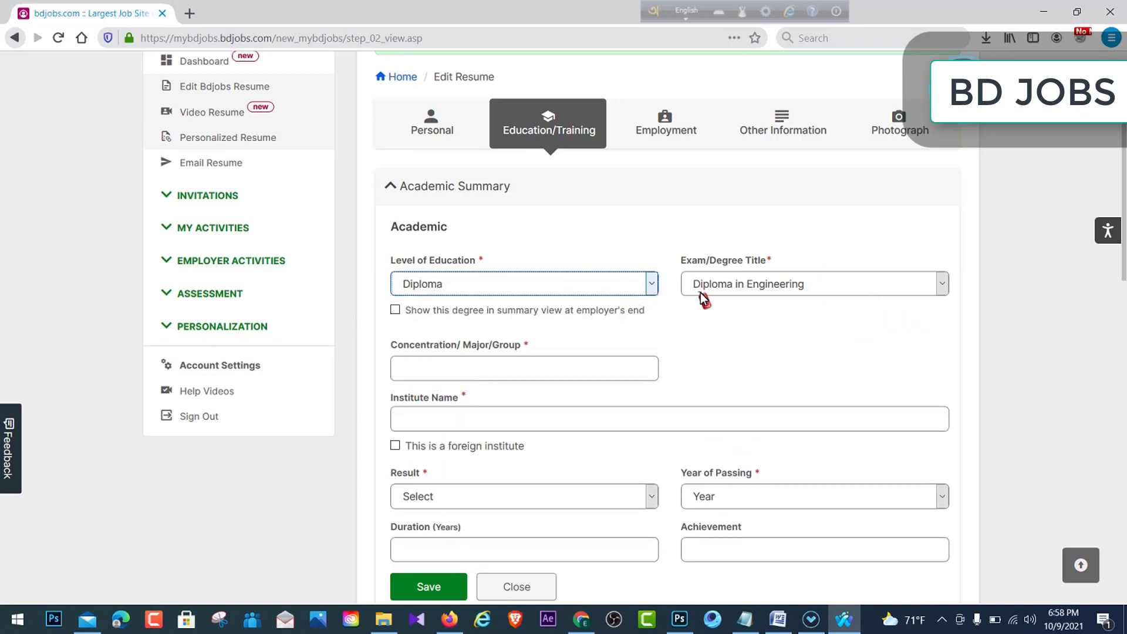
click(652, 285)
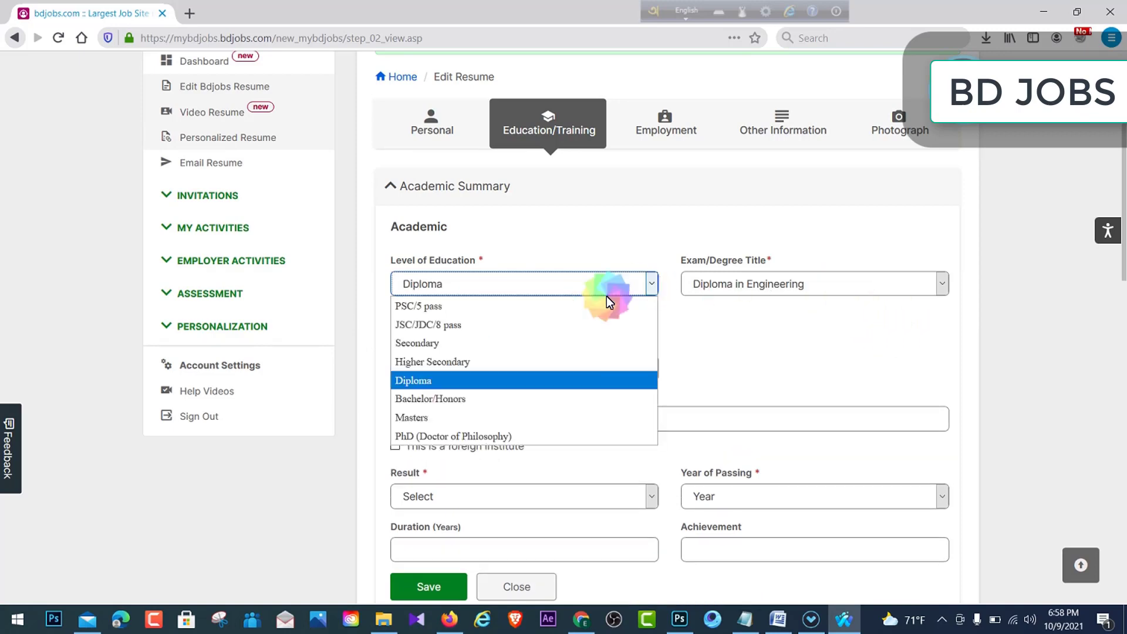
click(455, 343)
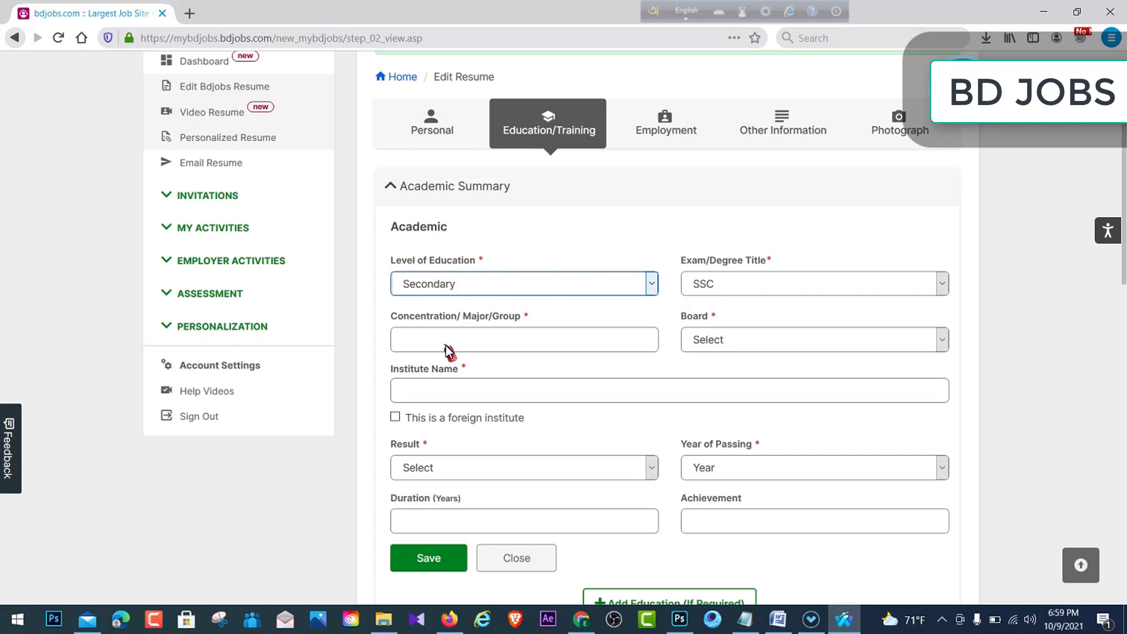
- Enter Science as the concentration/group and choose Dhaka as the board
click(492, 345)
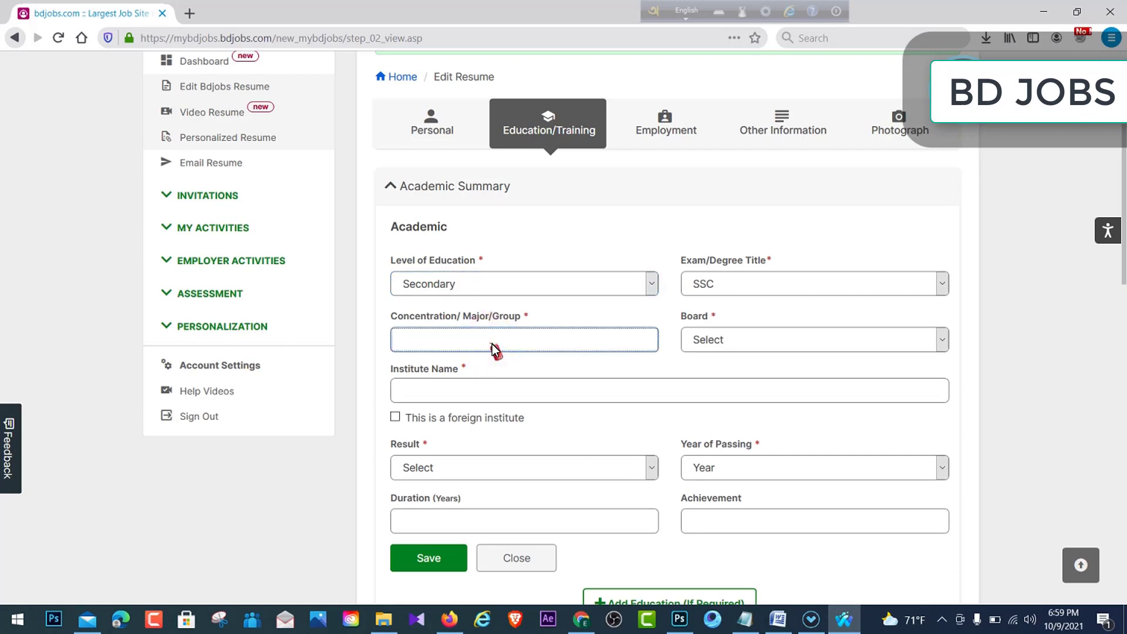
text(Sci)
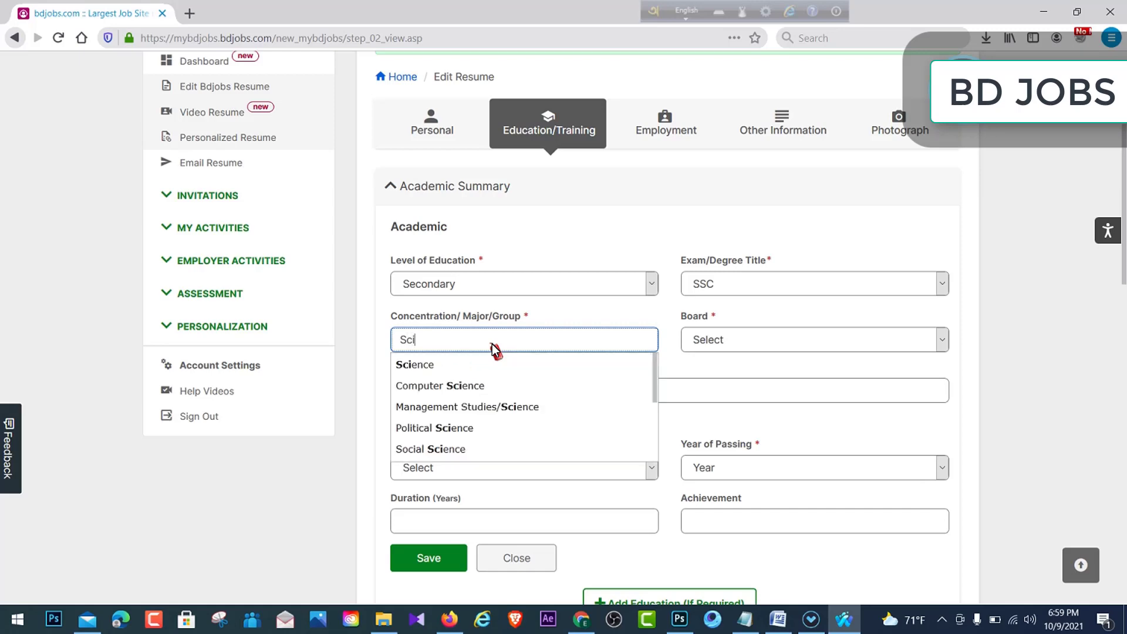
text(ence)
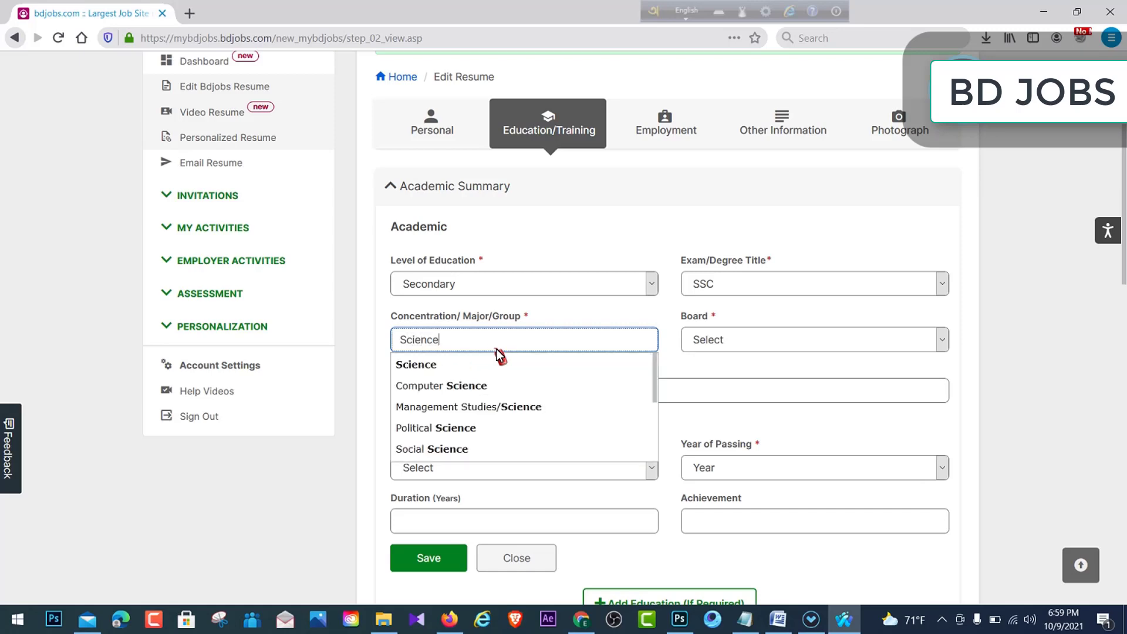
click(865, 340)
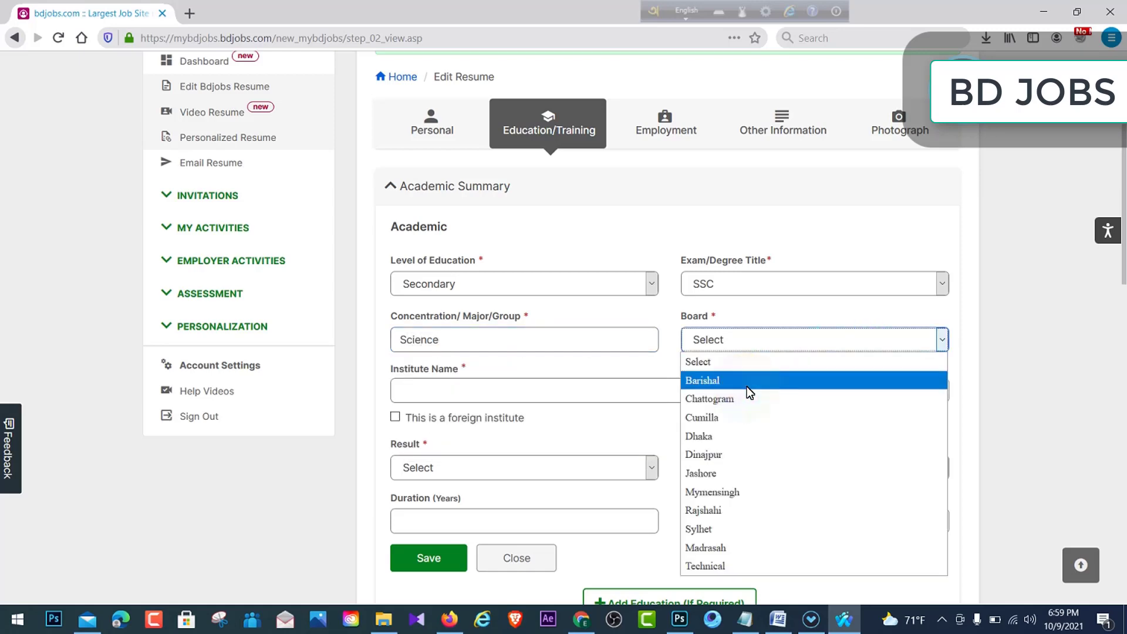
click(698, 436)
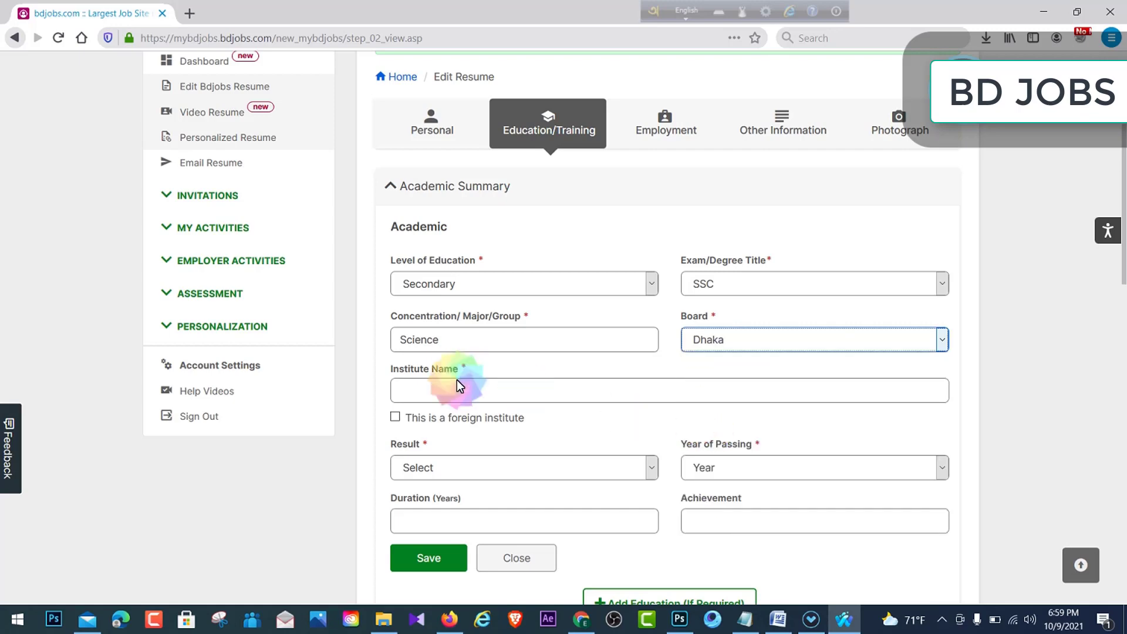
click(479, 398)
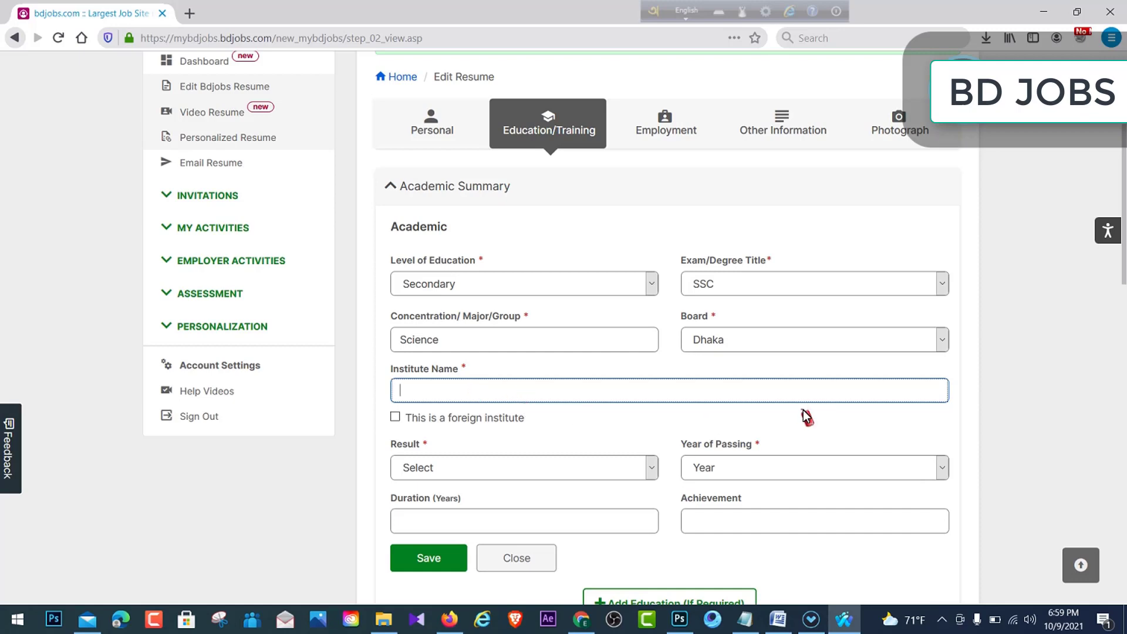
scroll(579, 434, down, 1)
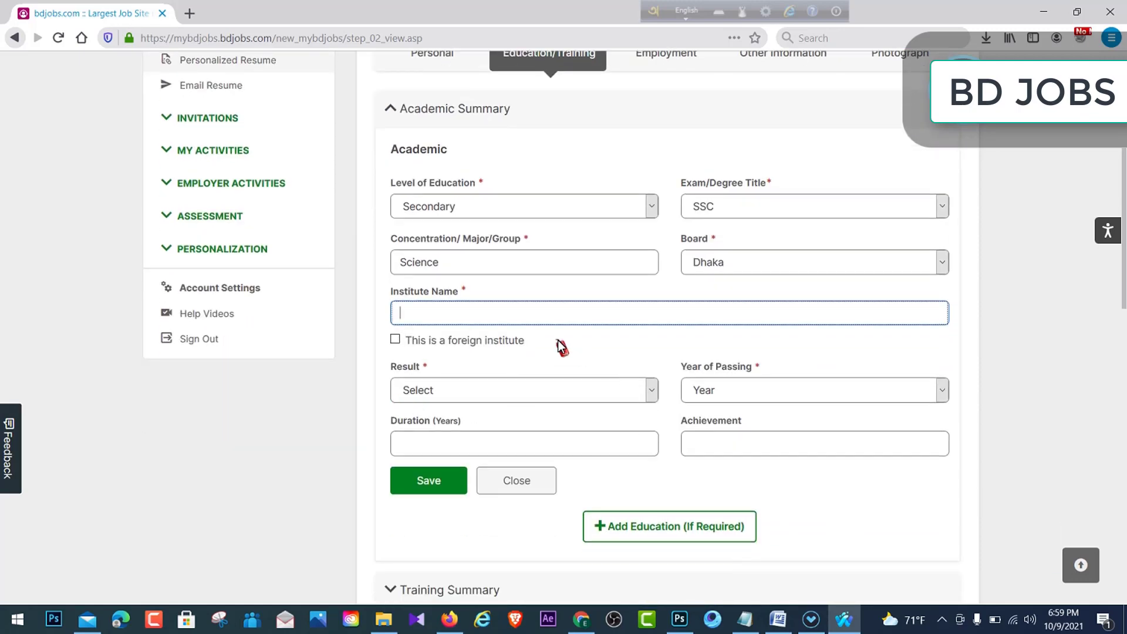
scroll(558, 329, down, 2)
scroll(587, 282, down, 1)
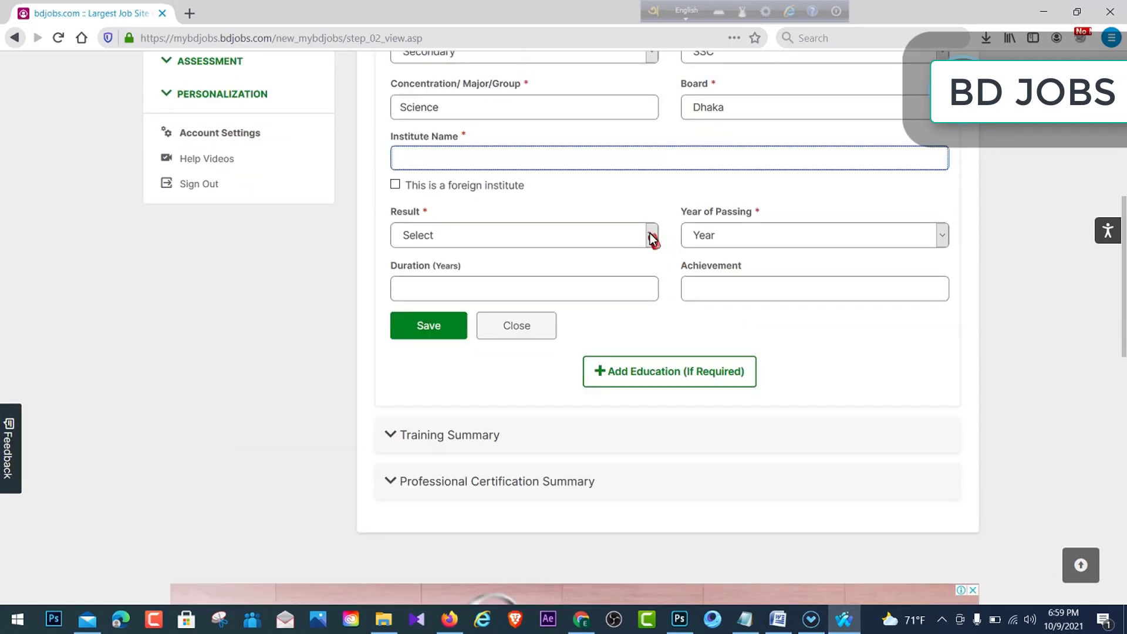
- Set the SSC result to First Division/Class with marks 5.00
click(651, 237)
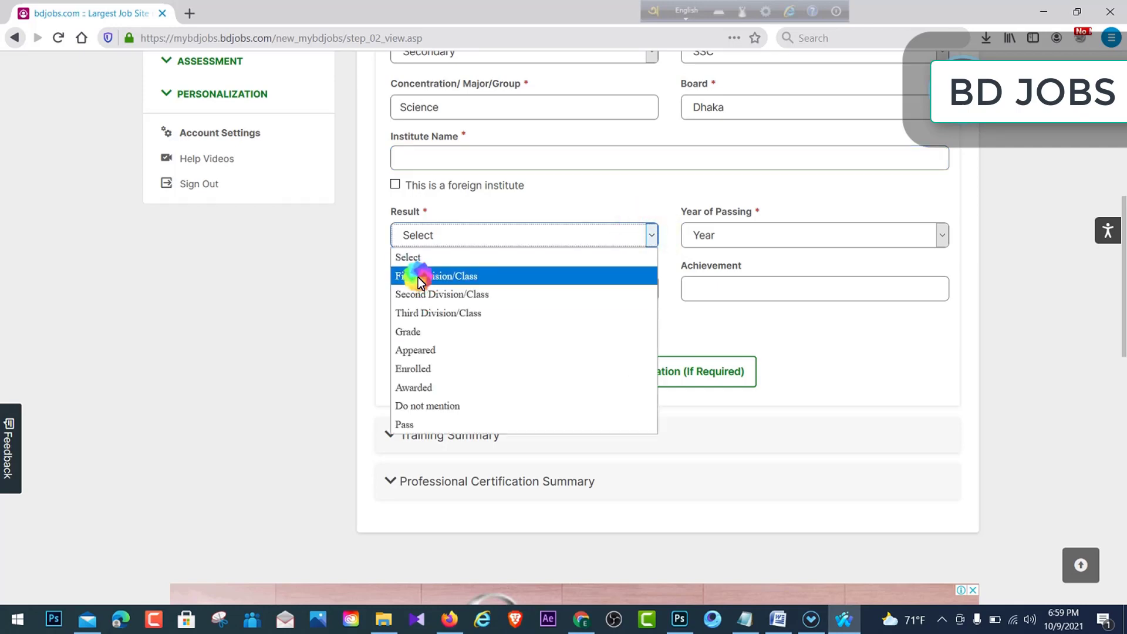
click(418, 277)
click(782, 232)
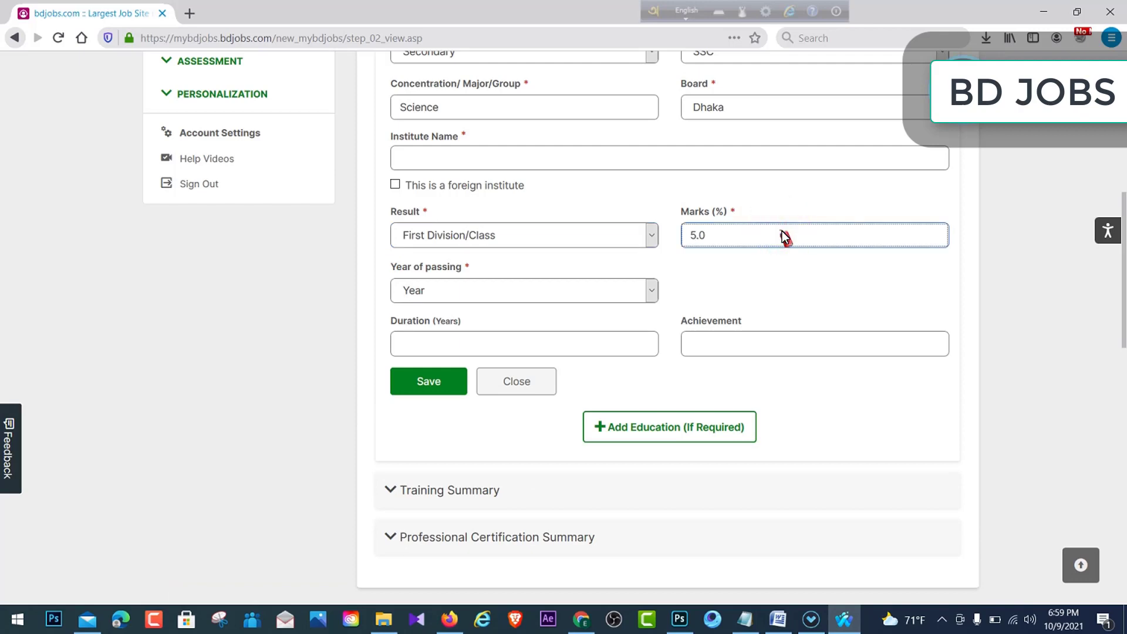
click(749, 245)
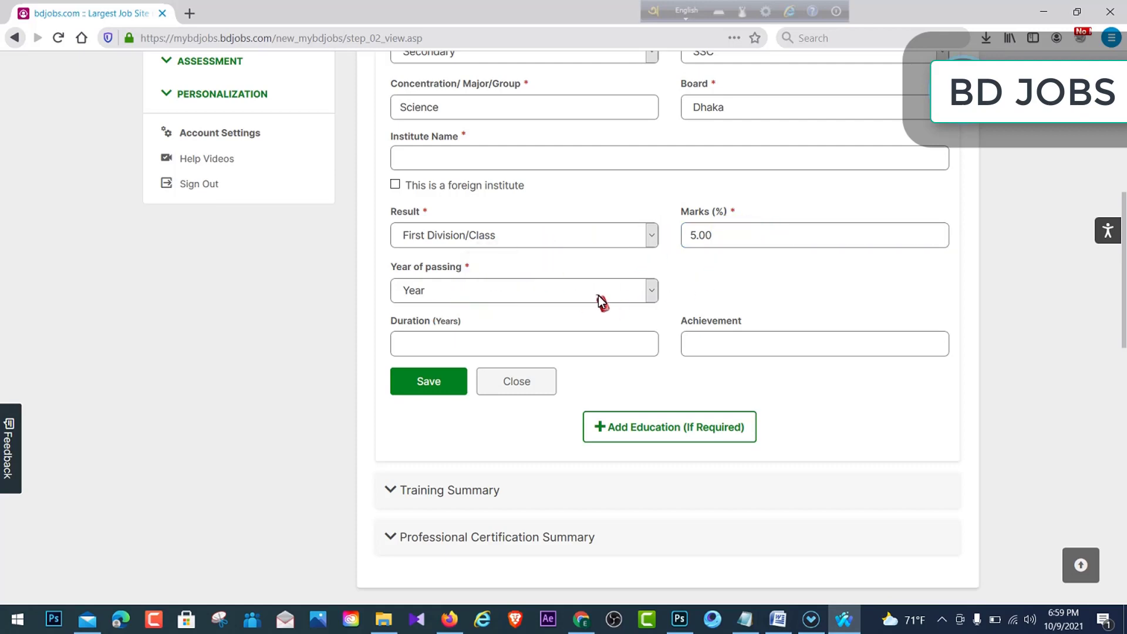
- Choose 2016 as the year of passing, leaving duration blank
click(650, 290)
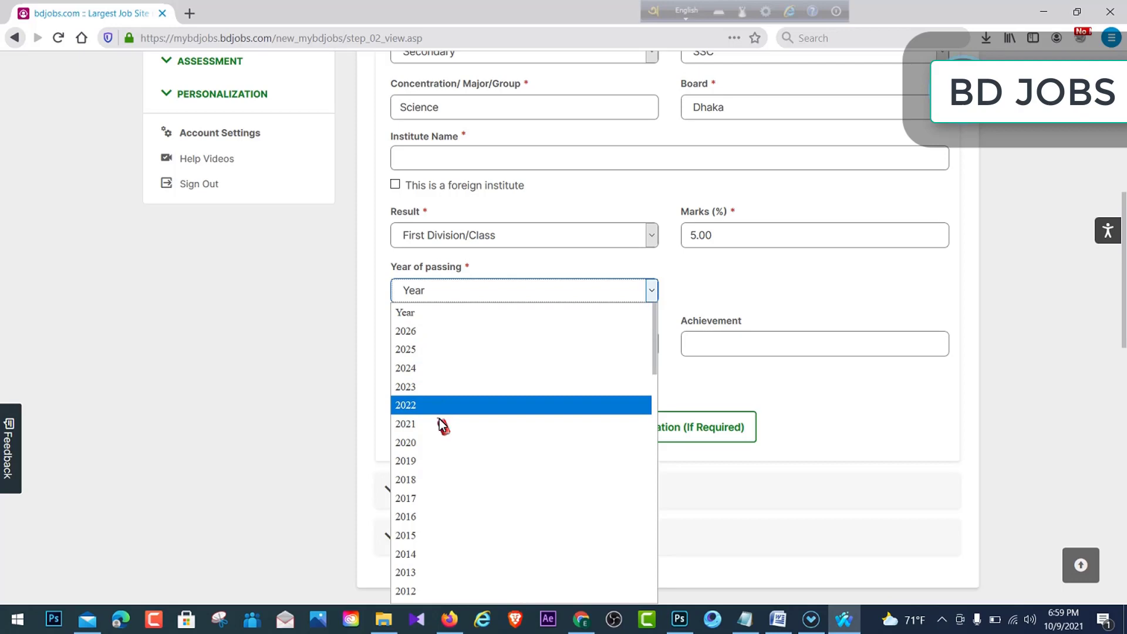
click(435, 516)
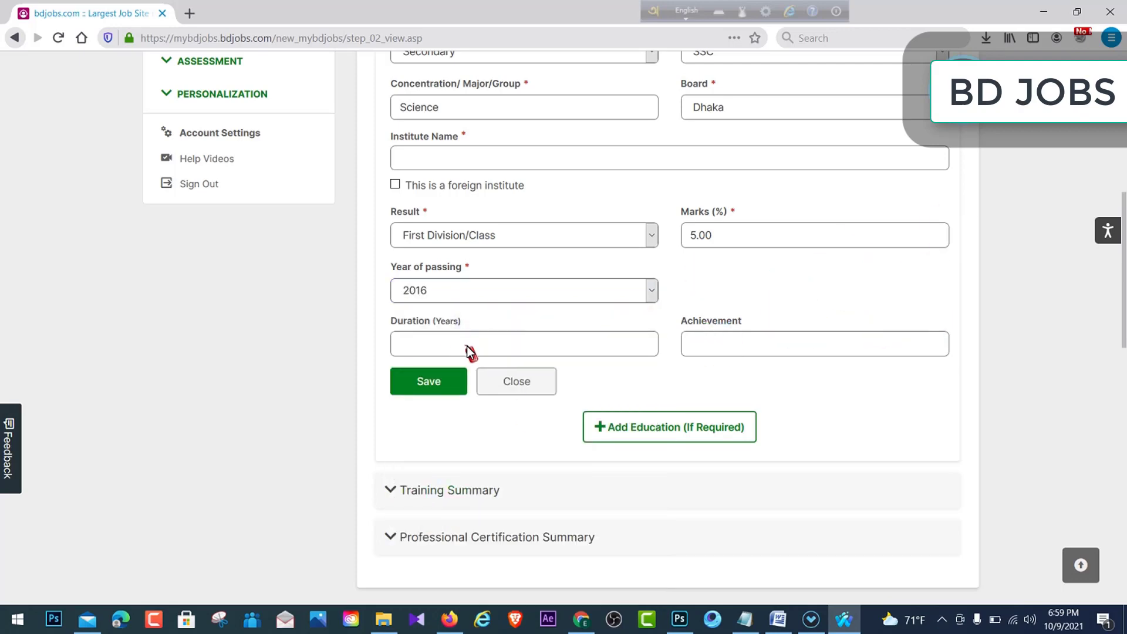
click(516, 351)
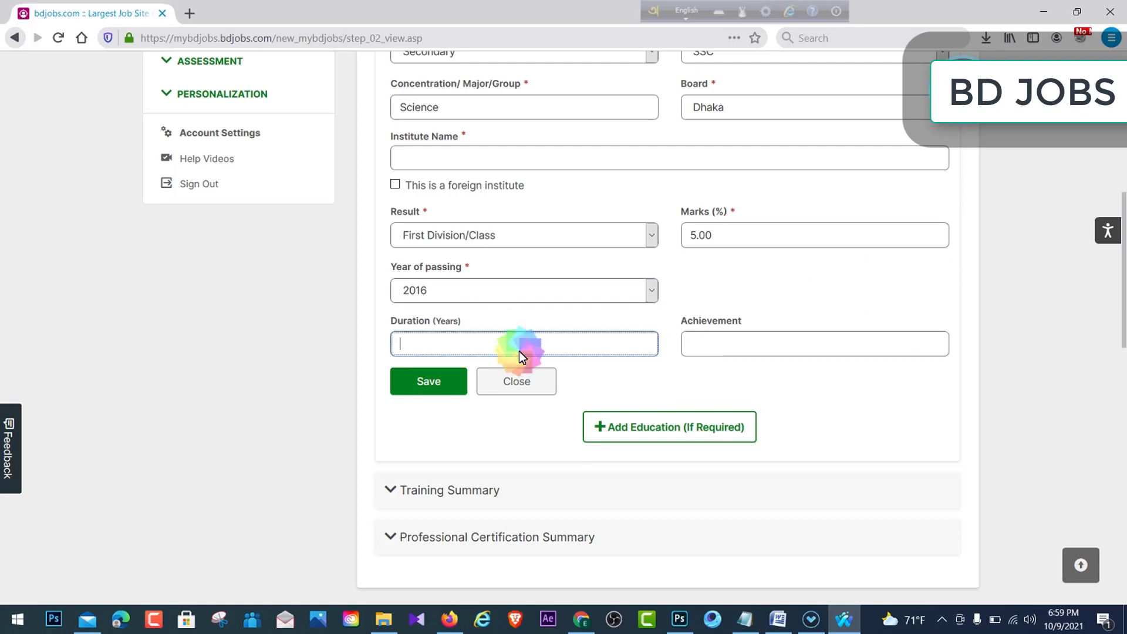
click(758, 297)
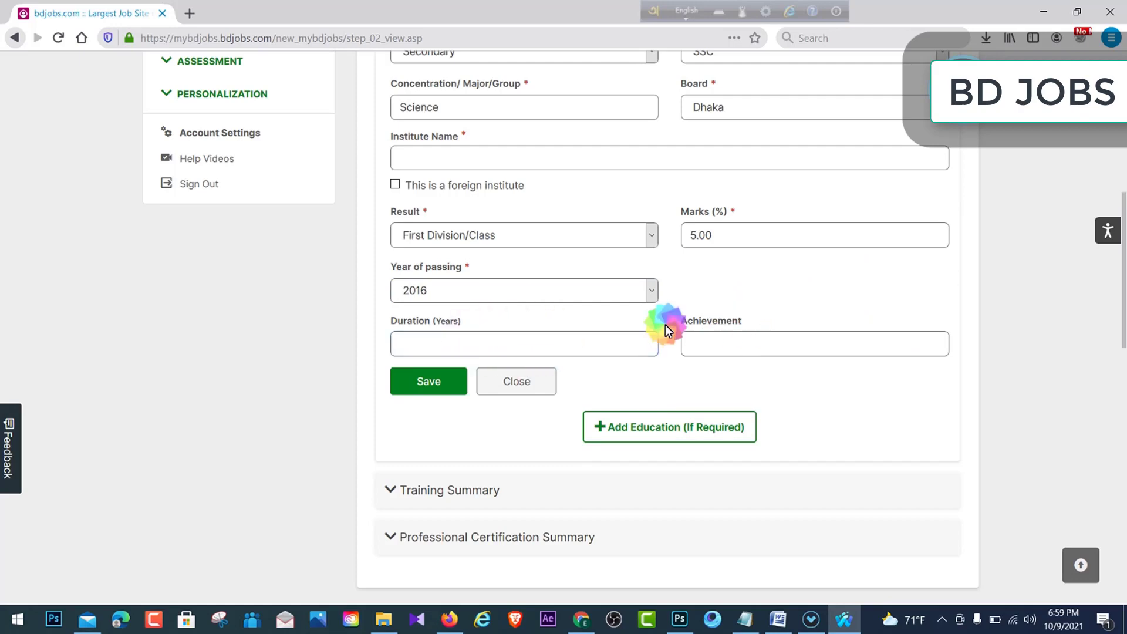
click(768, 351)
click(604, 354)
- Fill in the missing institute name 'iin' and save the SSC record successfully
click(440, 380)
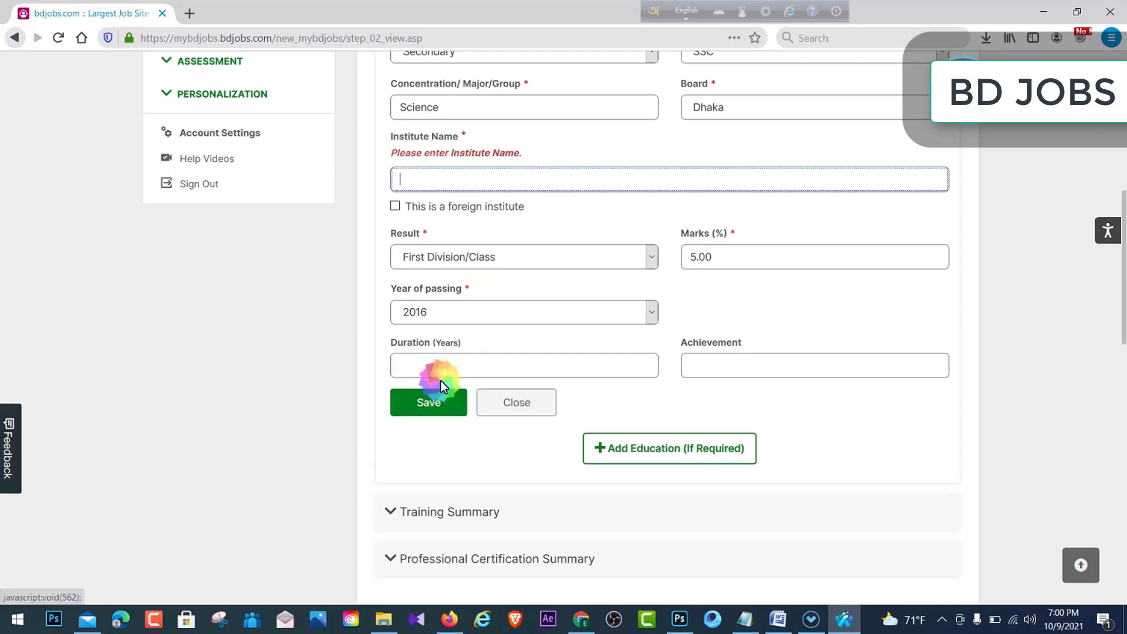
scroll(458, 252, up, 2)
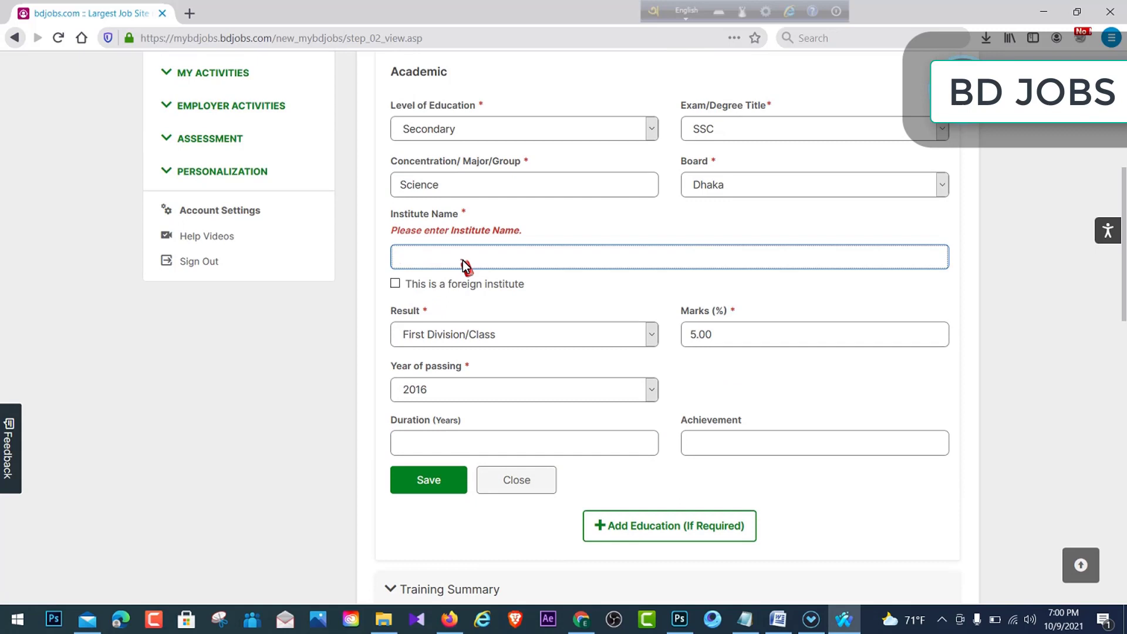
text(inhsg hg)
key(BackSpace)
key(BackSpace)
key(BackSpace)
key(BackSpace)
key(BackSpace)
key(BackSpace)
key(BackSpace)
text(n)
scroll(528, 329, down, 2)
scroll(431, 337, down, 2)
click(427, 321)
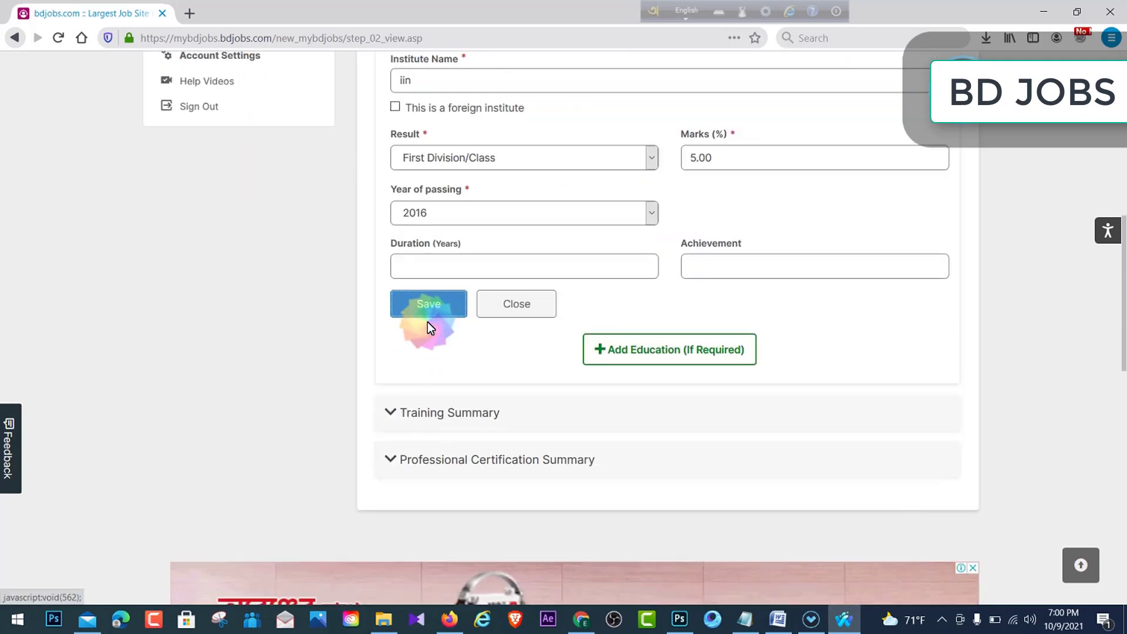
scroll(439, 304, up, 1)
scroll(440, 305, down, 1)
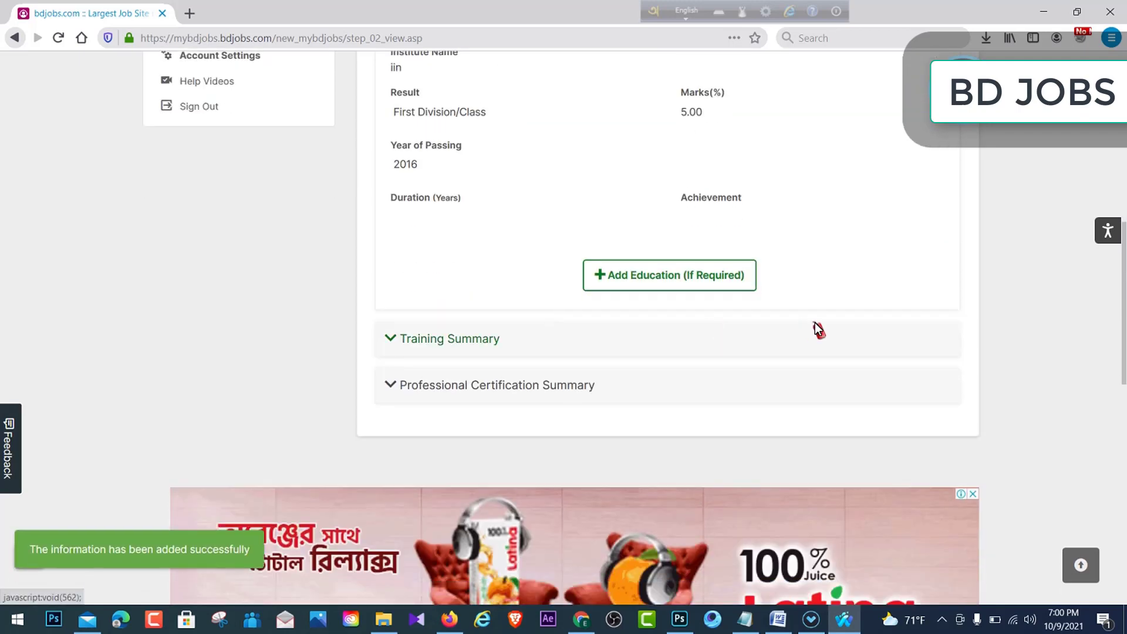
scroll(628, 282, up, 5)
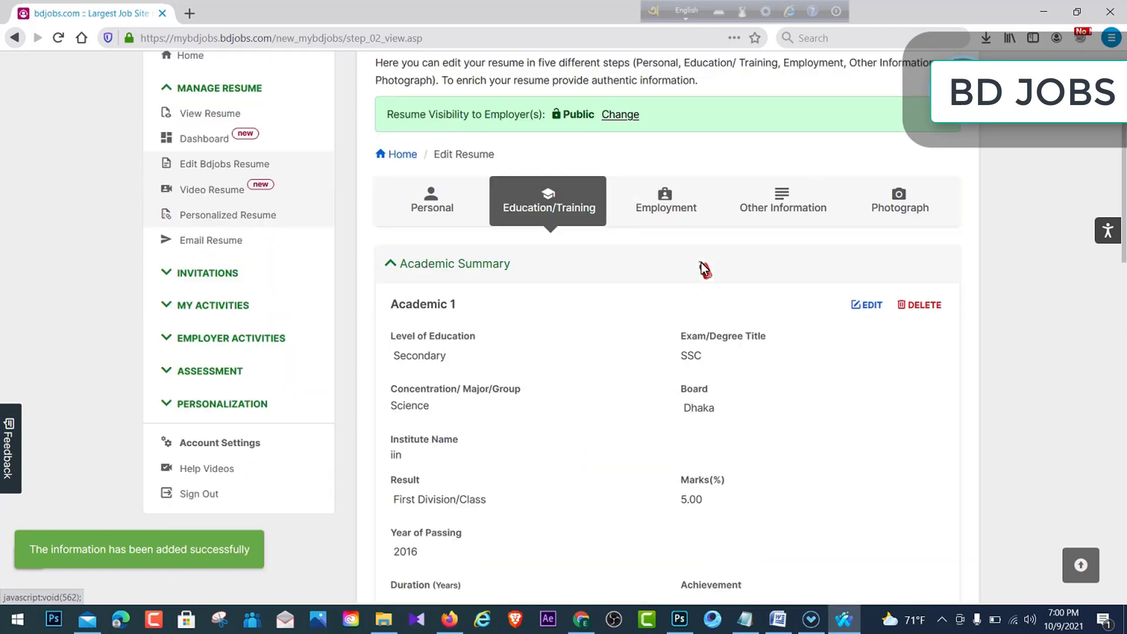
scroll(701, 262, down, 1)
drag(460, 228, 545, 326)
scroll(827, 325, down, 2)
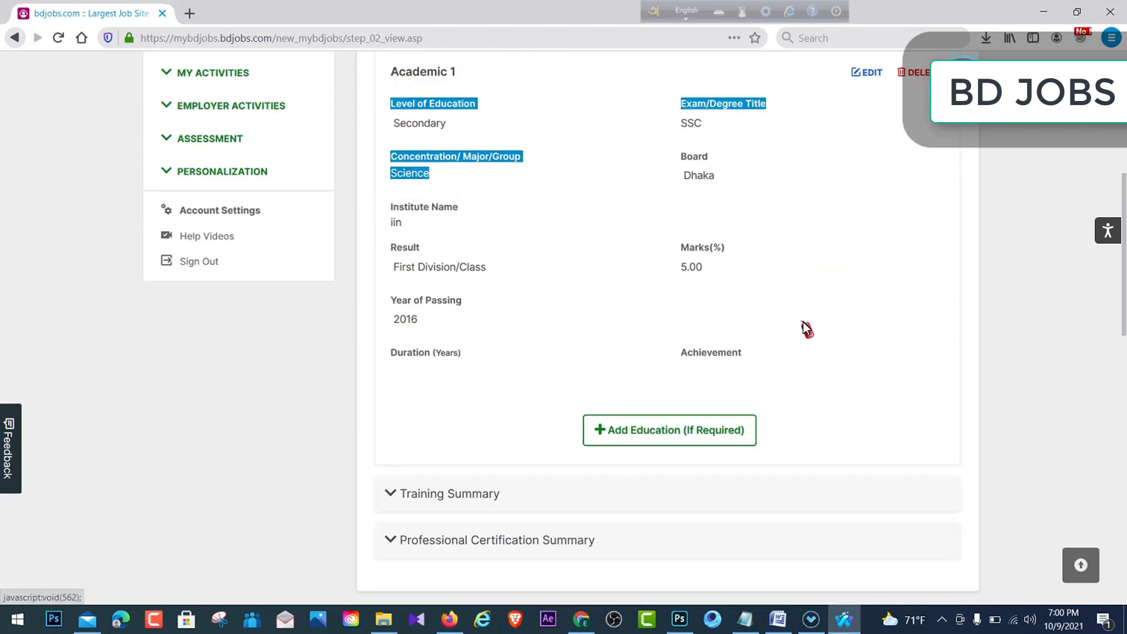
drag(793, 328, 739, 198)
click(838, 209)
scroll(797, 228, up, 3)
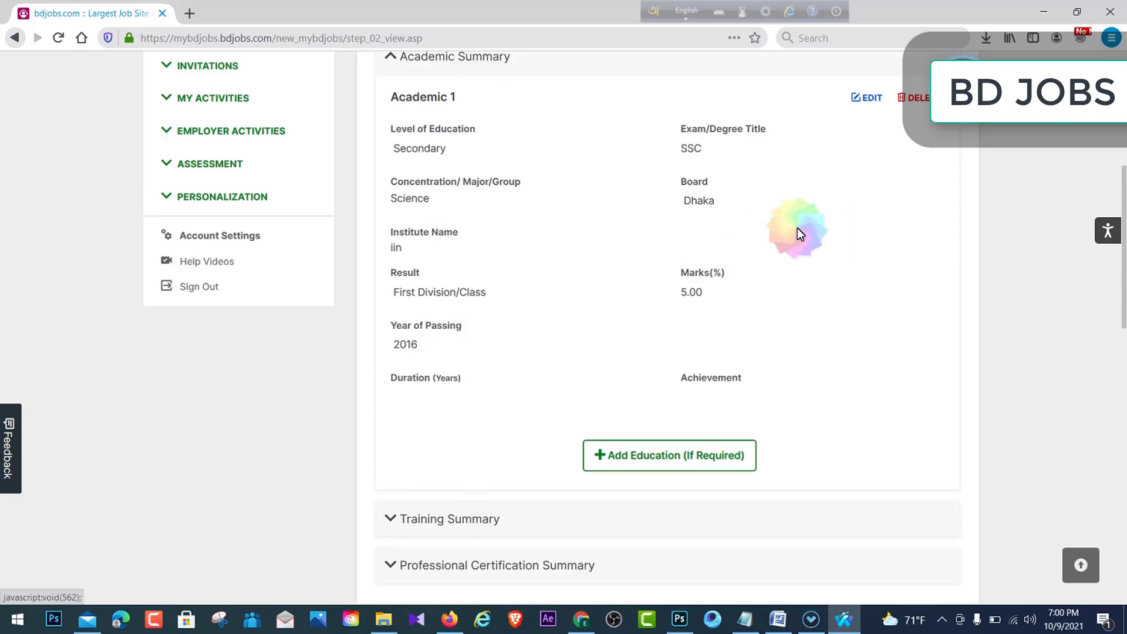
drag(657, 254, 801, 354)
scroll(801, 354, down, 3)
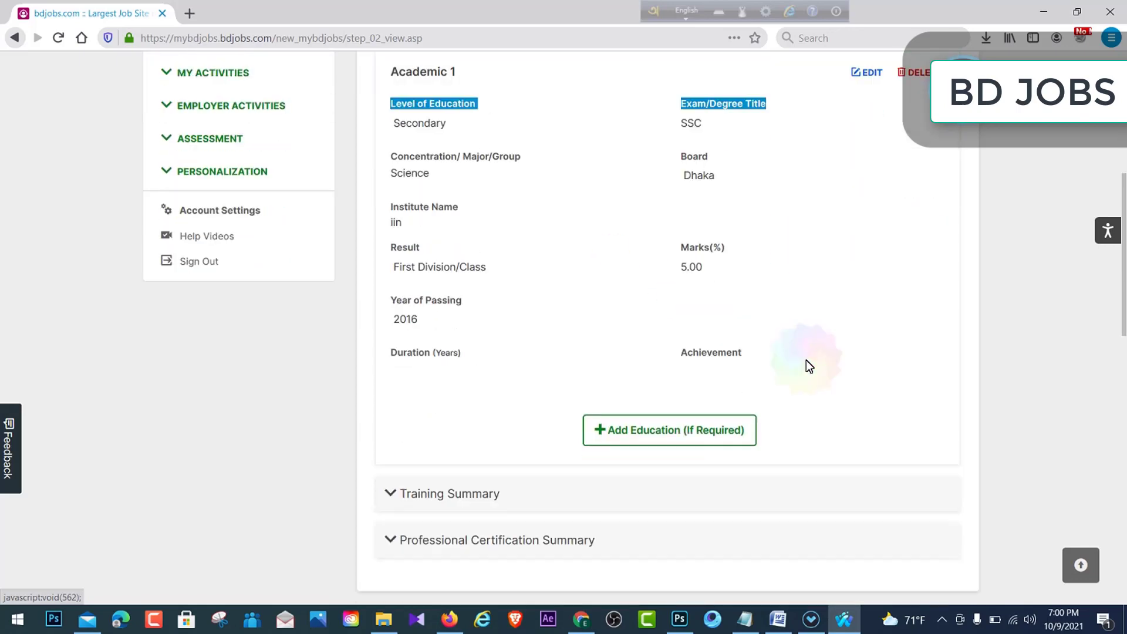
click(806, 360)
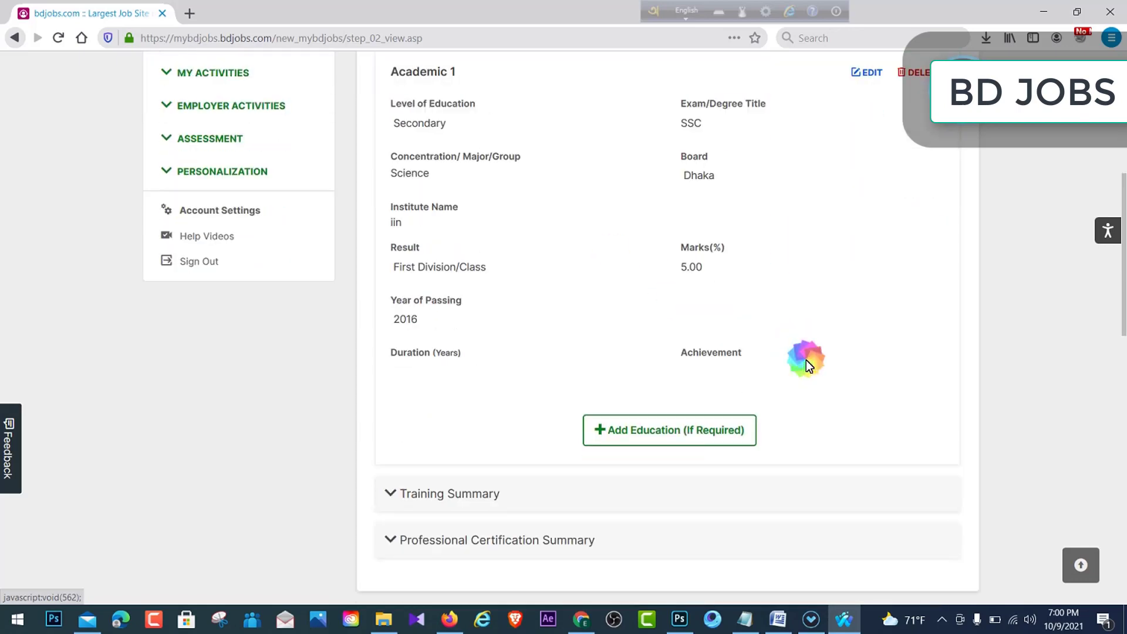
click(651, 422)
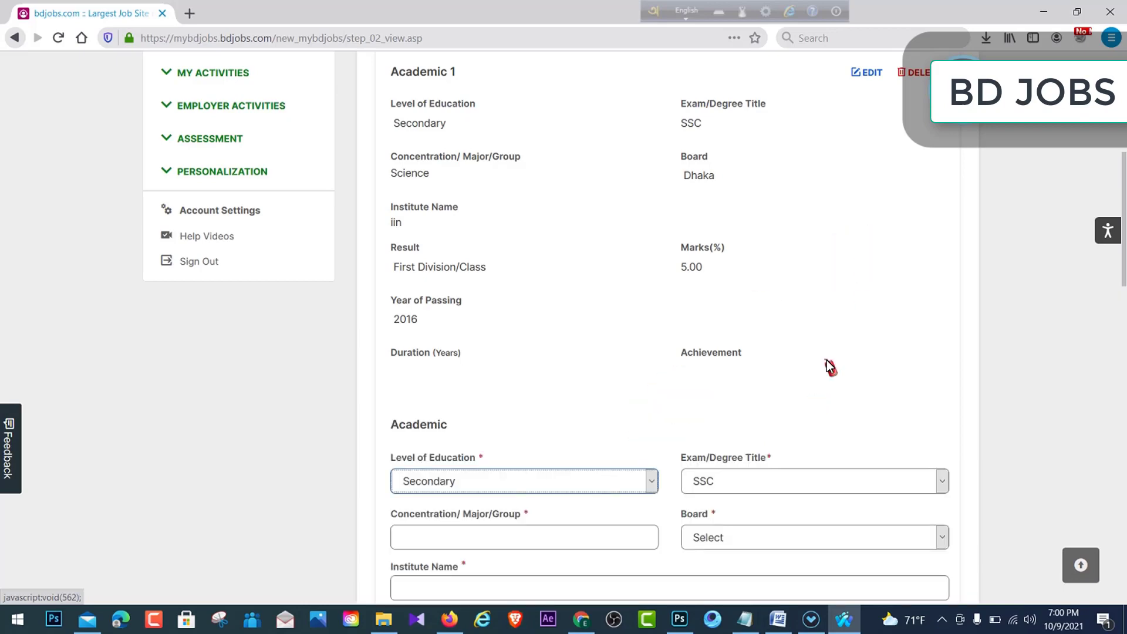
scroll(586, 423, down, 6)
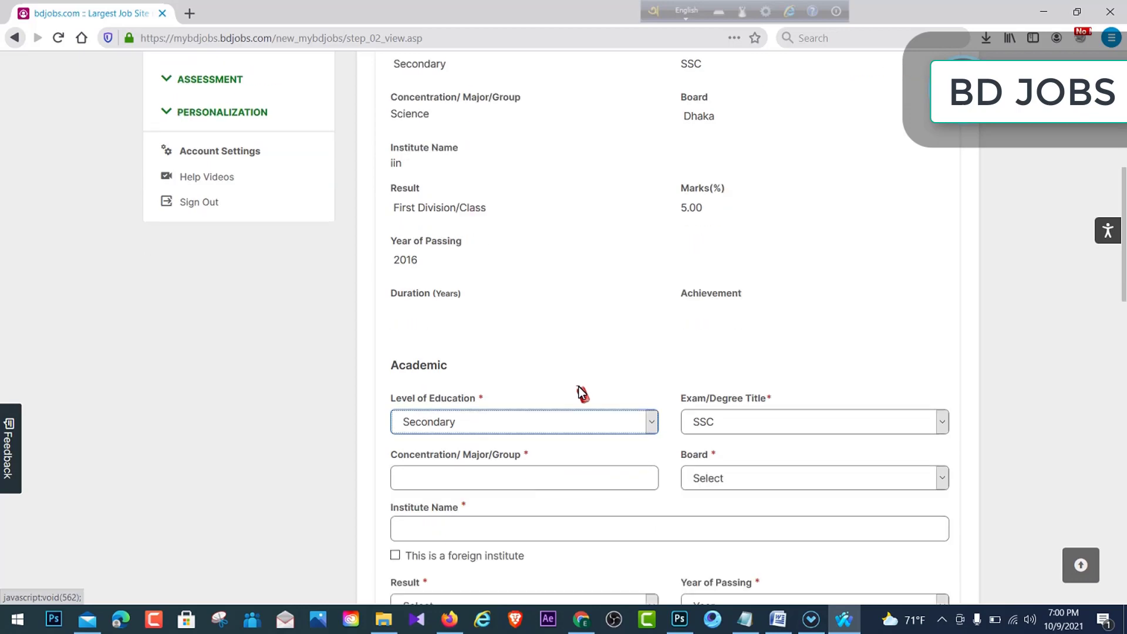
click(517, 369)
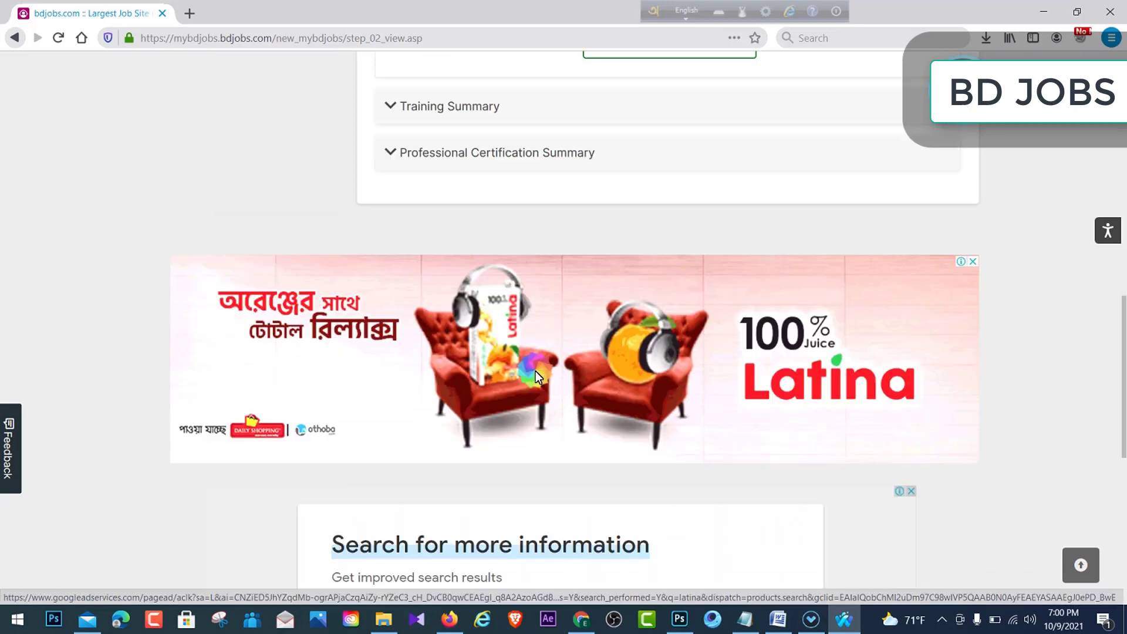
scroll(812, 340, down, 1)
scroll(664, 341, up, 5)
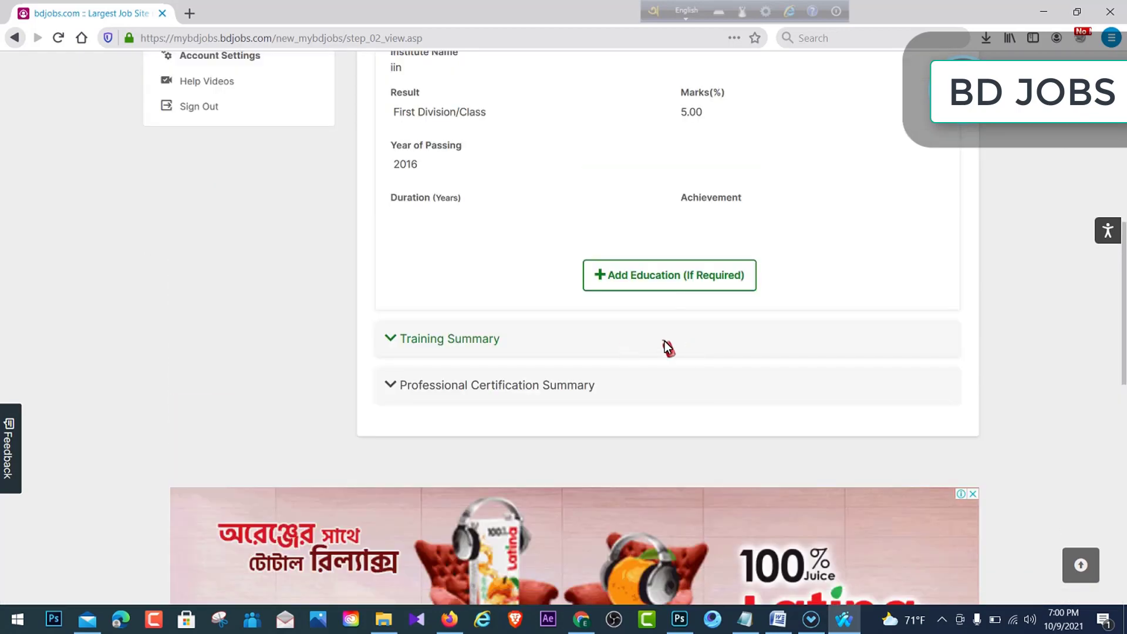
- Expand Training Summary, add a blank training entry, and focus its Training Title field
click(435, 343)
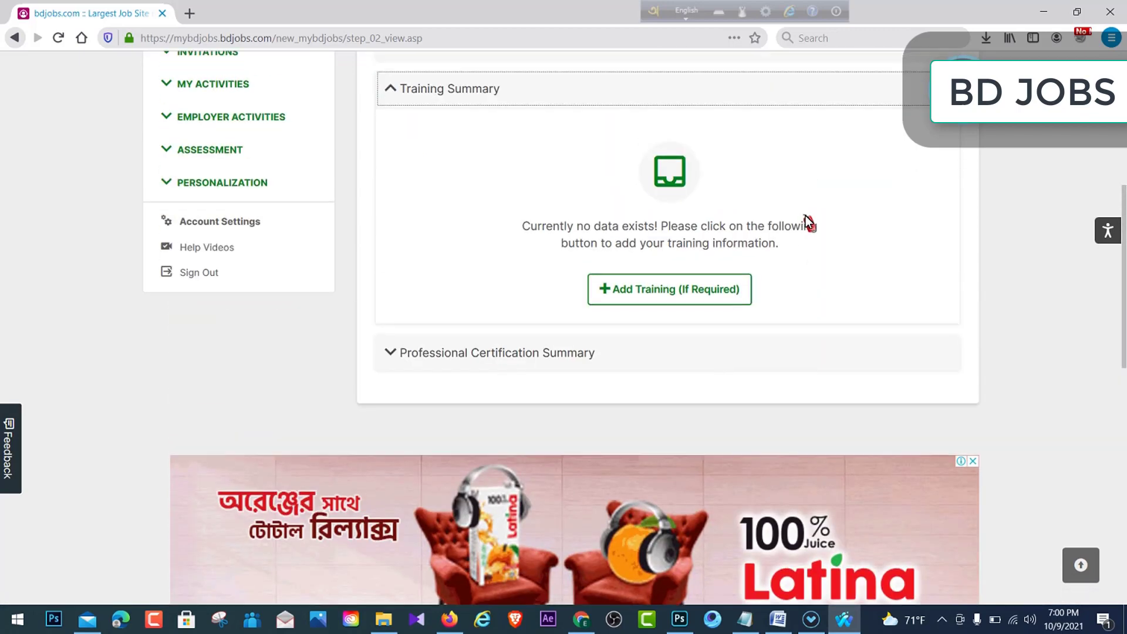
click(654, 291)
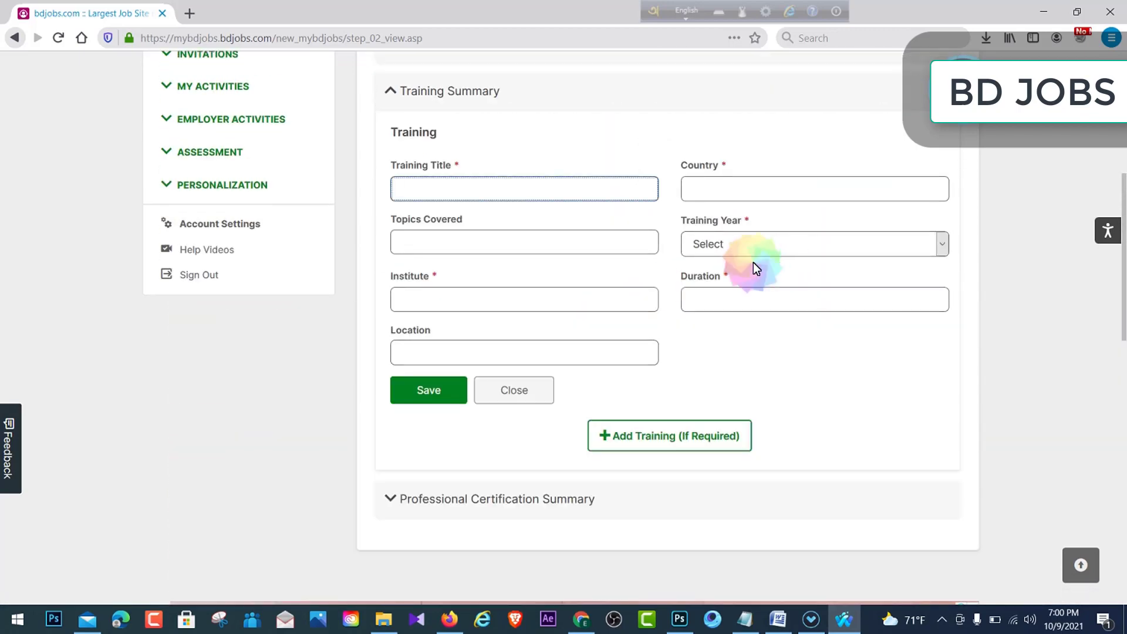
scroll(675, 258, up, 3)
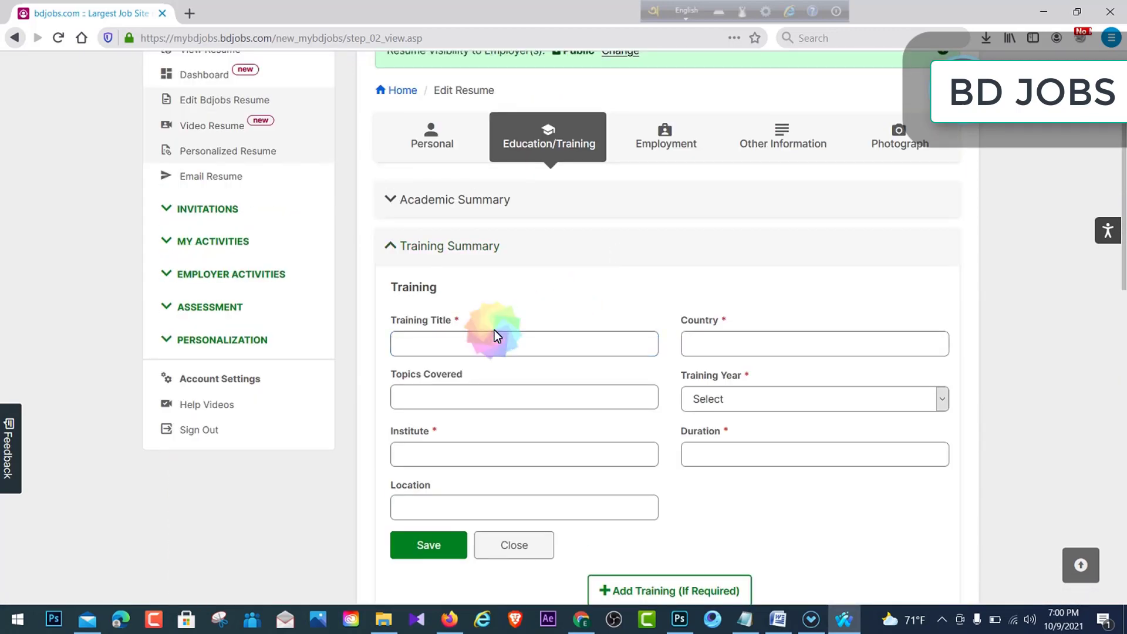
click(499, 347)
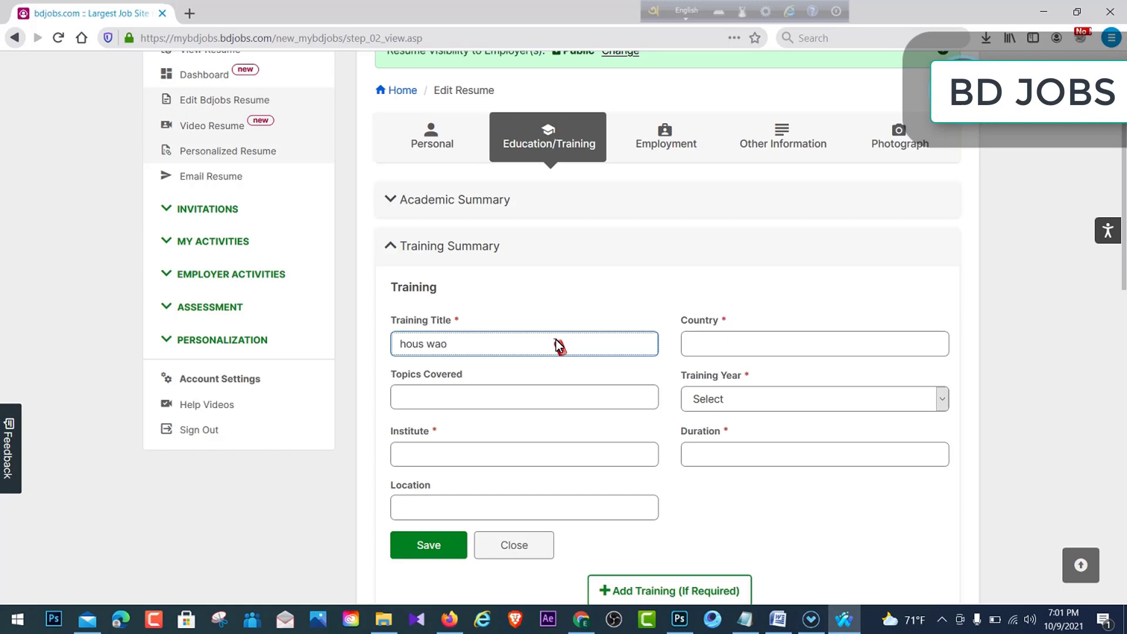
- Enter bangladesh as the training country and 2019 as the training year
click(736, 344)
text(bangladesh)
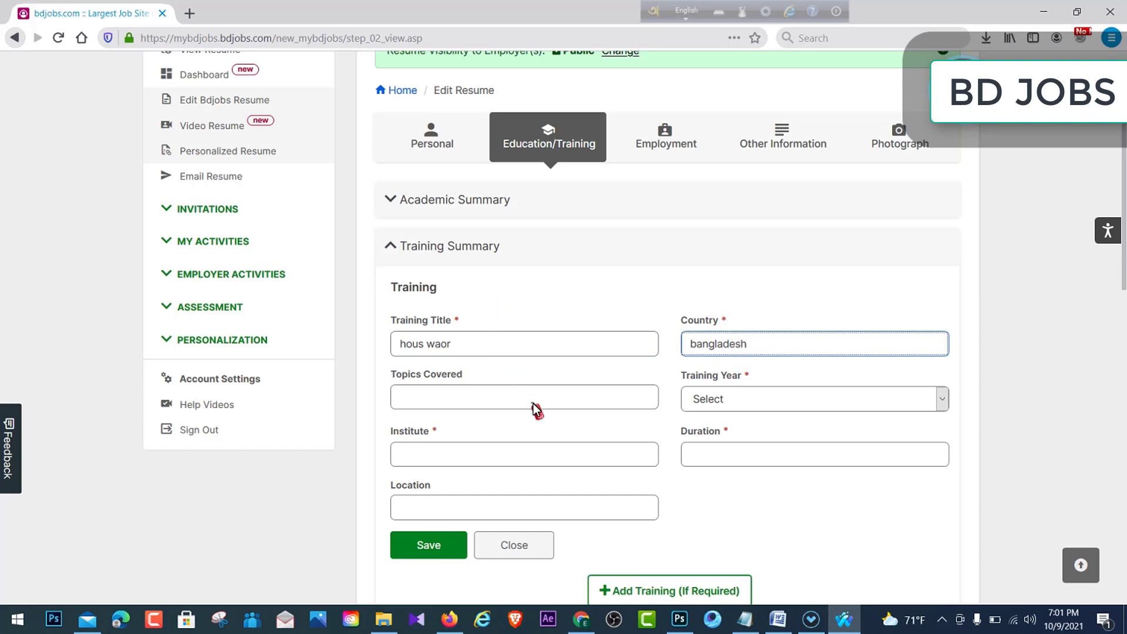
click(810, 399)
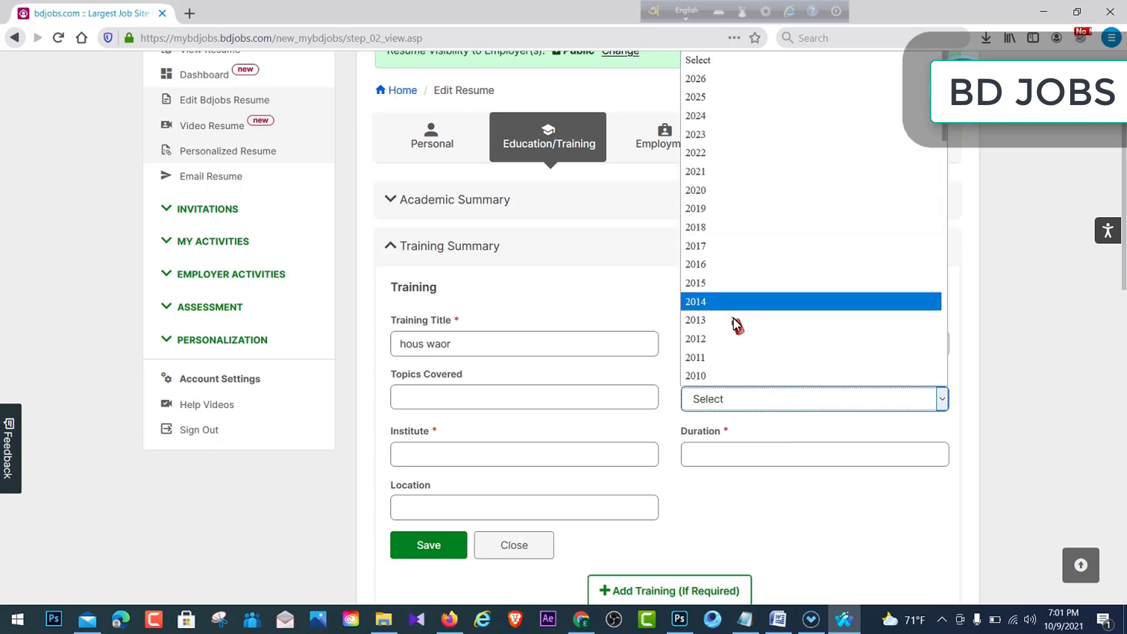
click(731, 208)
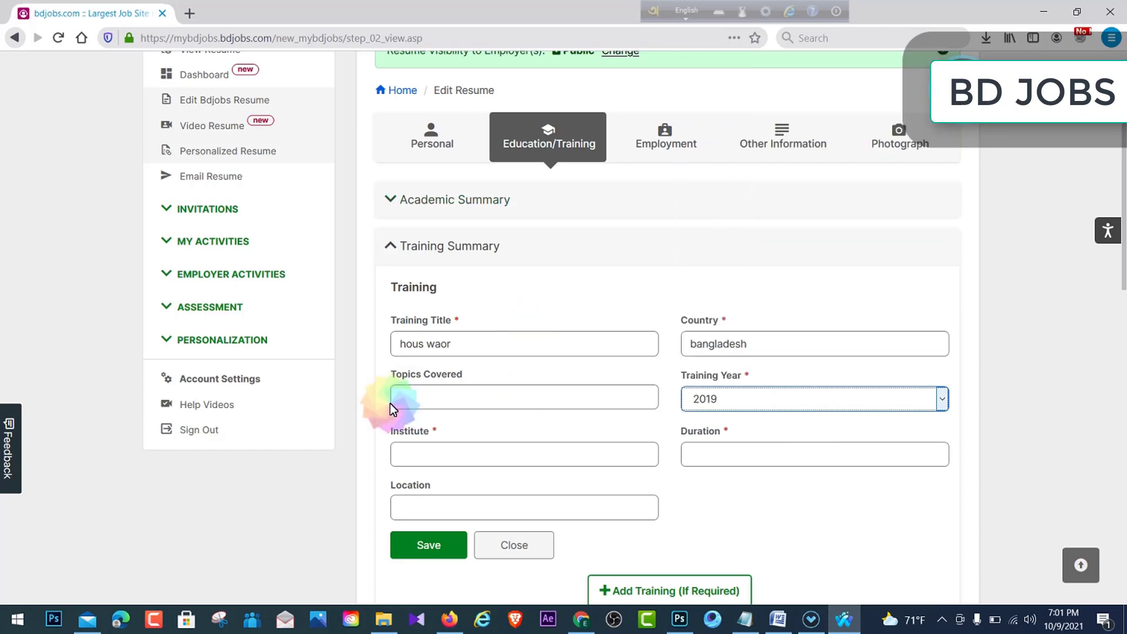
- Fill institute 'dfgyth' and location 'rt6r', then save; a 'Duration cannot be empty' warning appears
click(456, 392)
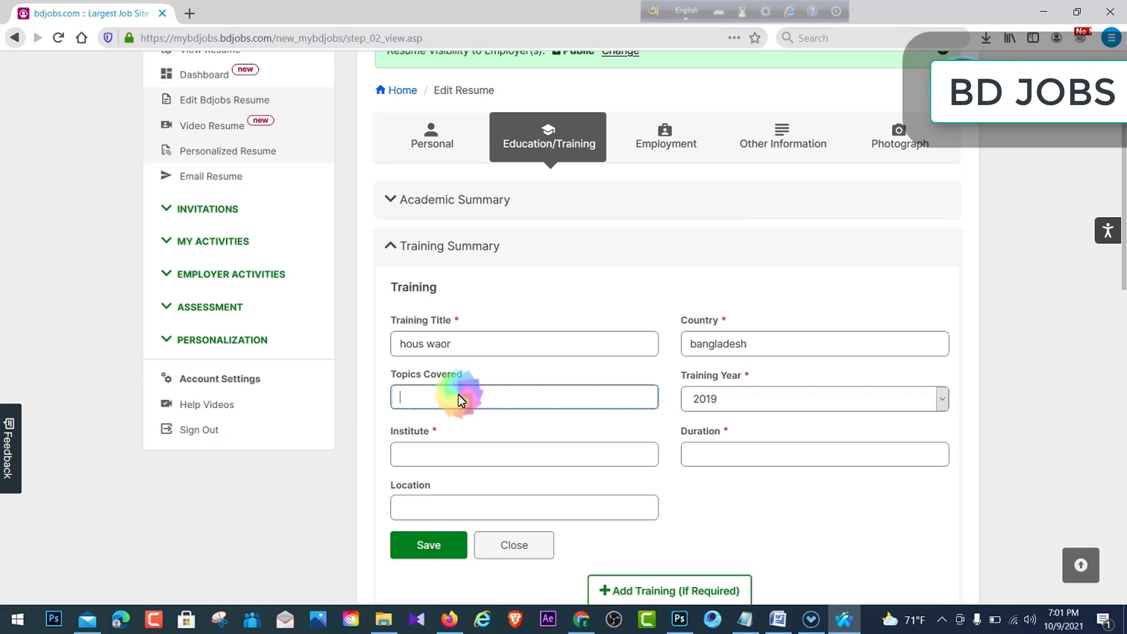
click(508, 457)
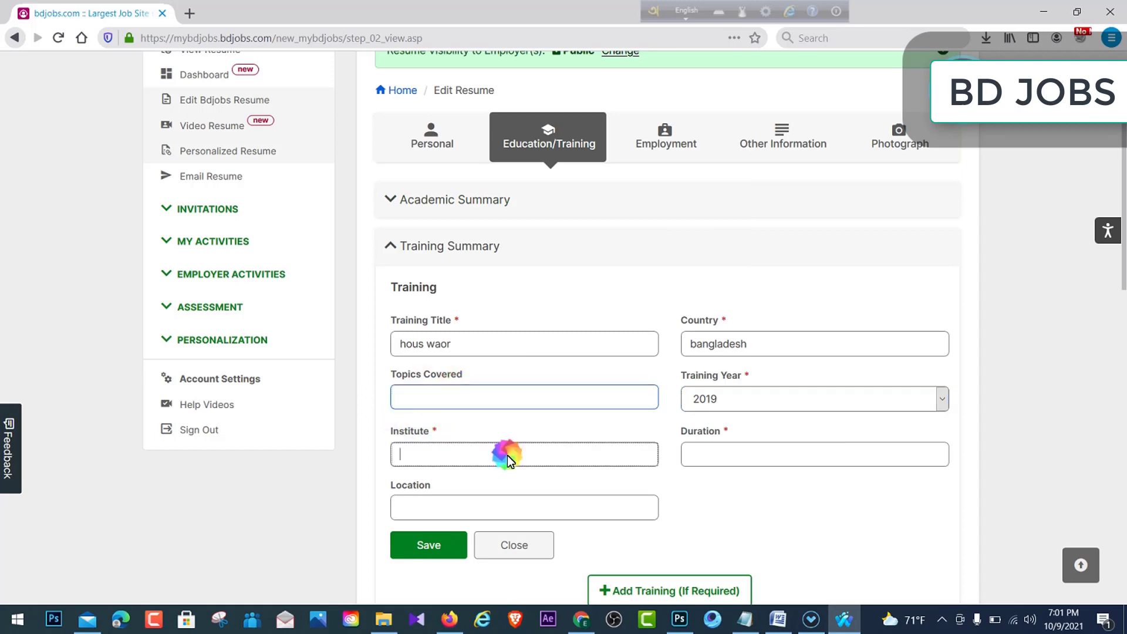
scroll(539, 372, down, 3)
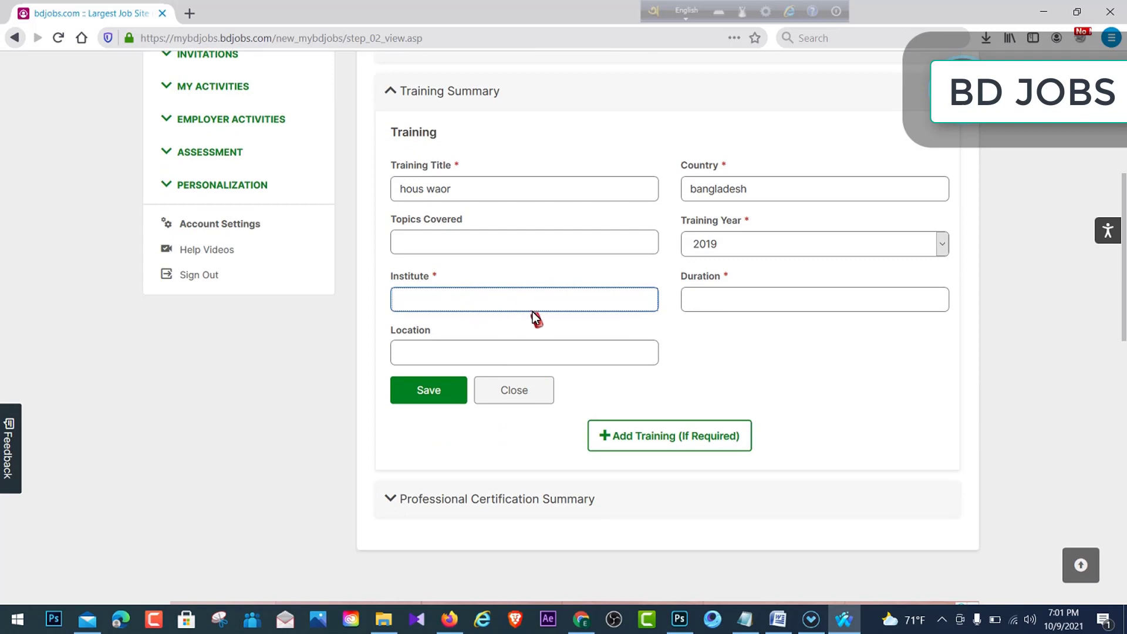
click(728, 302)
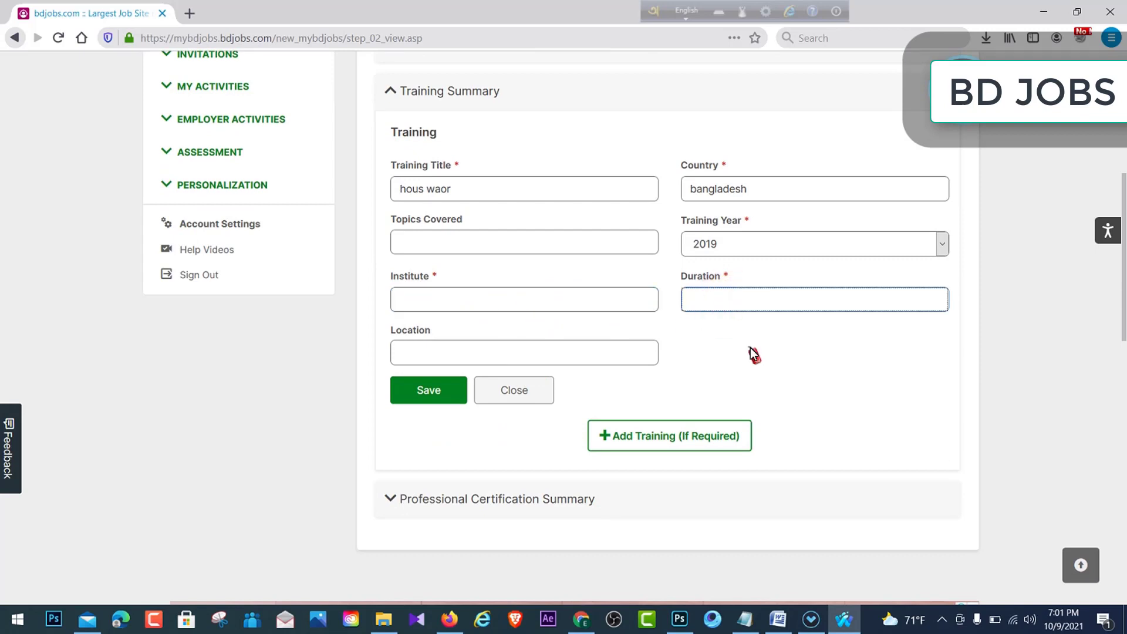
click(751, 344)
click(755, 303)
click(748, 343)
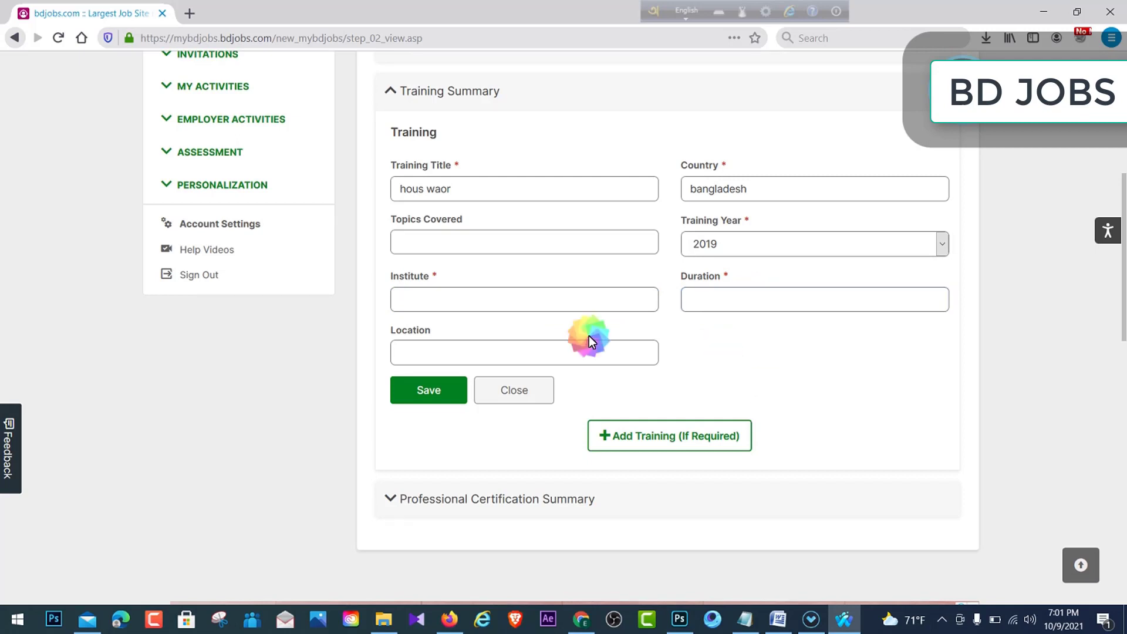
click(446, 298)
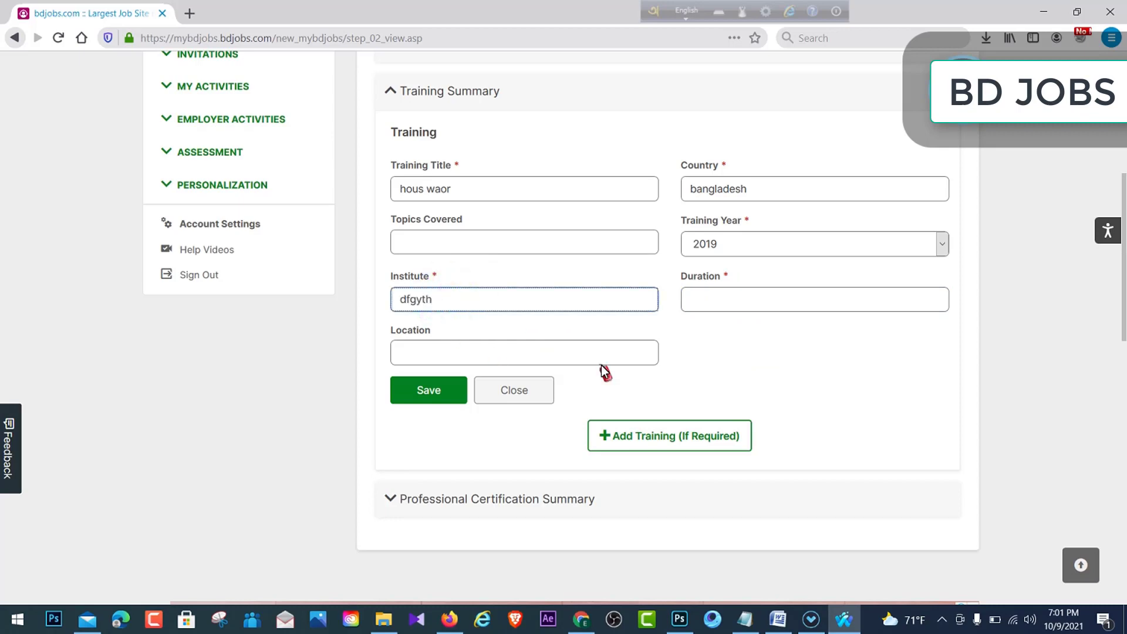
click(535, 362)
text(rt6r)
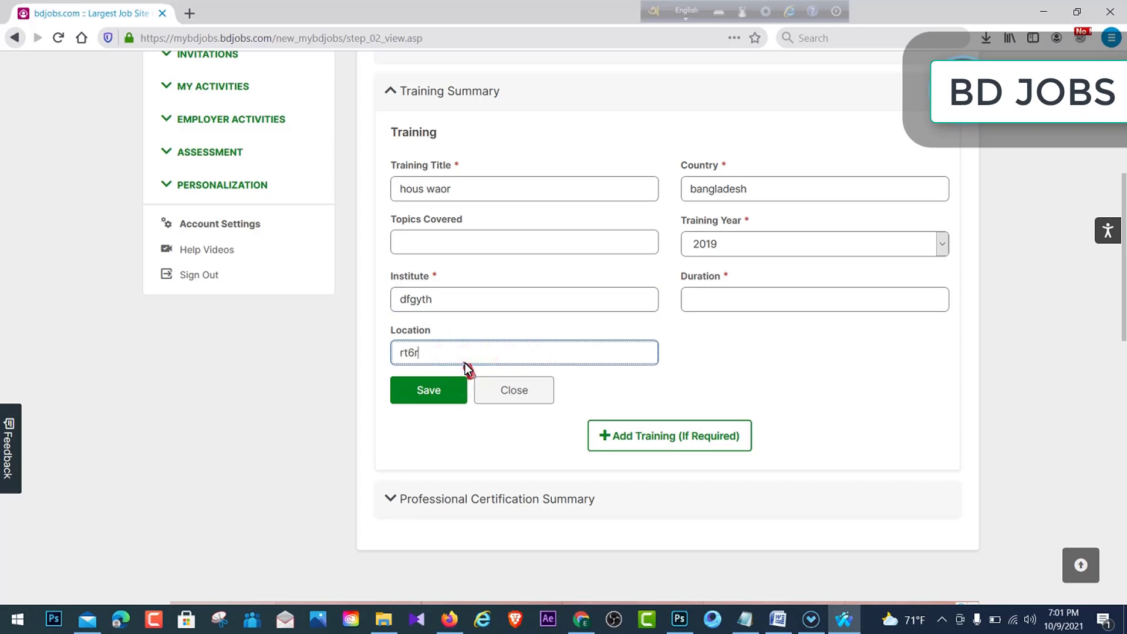
click(435, 388)
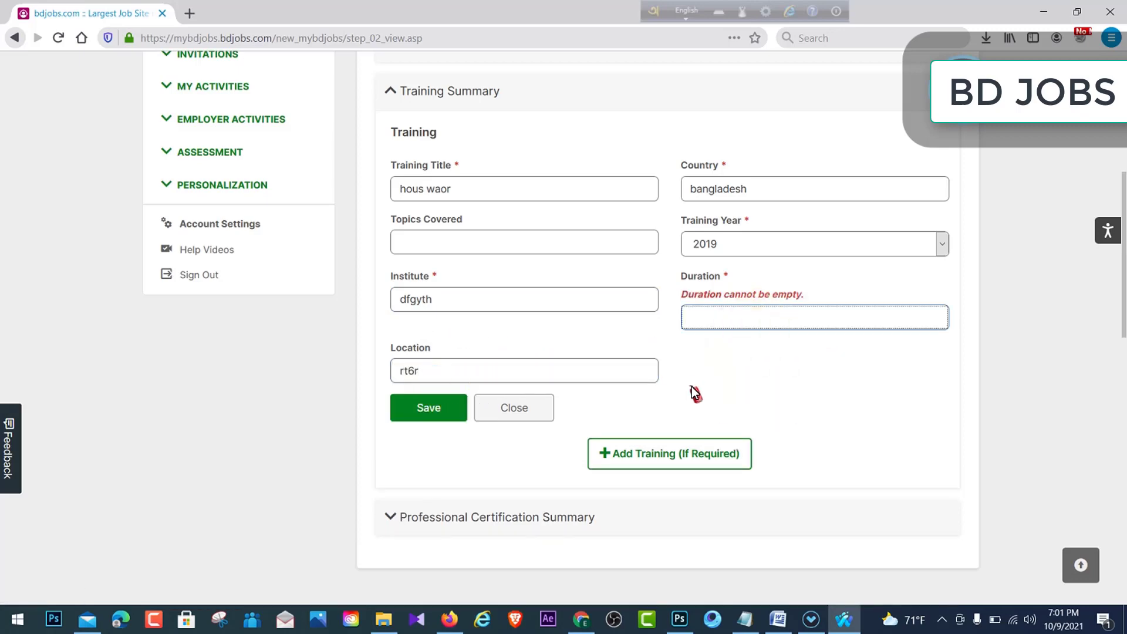
scroll(705, 320, down, 2)
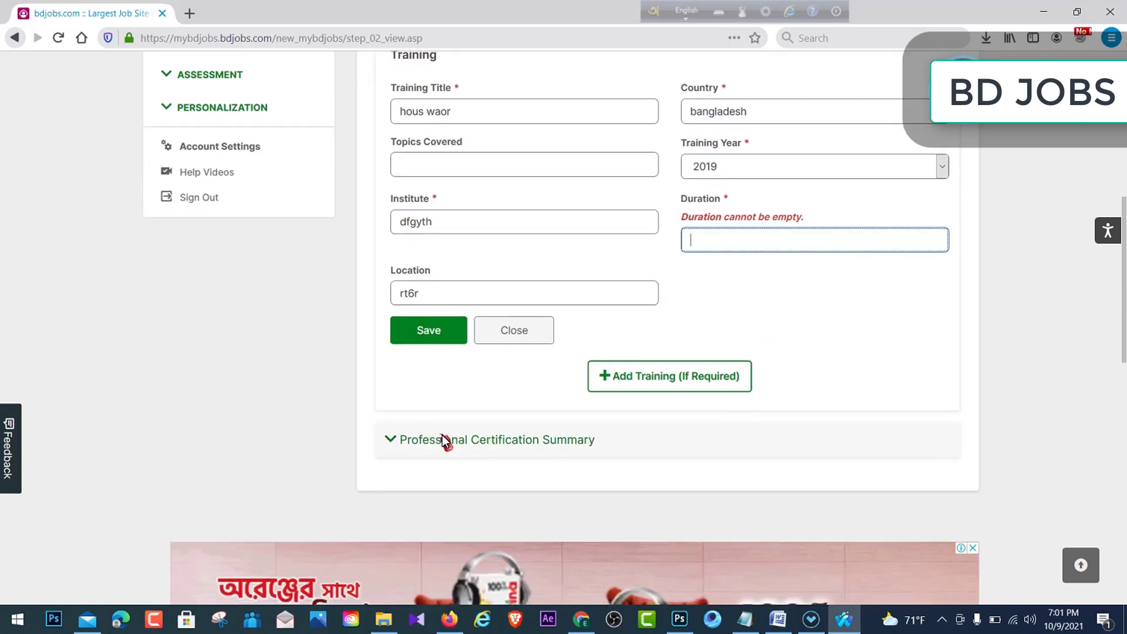
- Add a blank Professional Certification entry, then move on to the Employment step
click(505, 434)
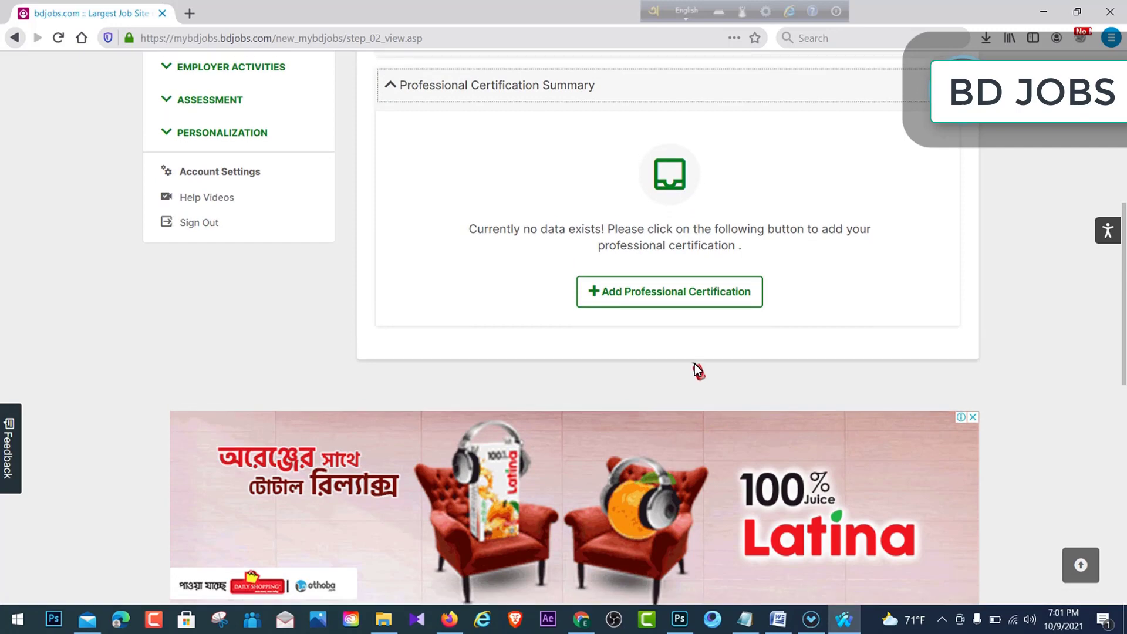
click(681, 292)
scroll(755, 303, up, 5)
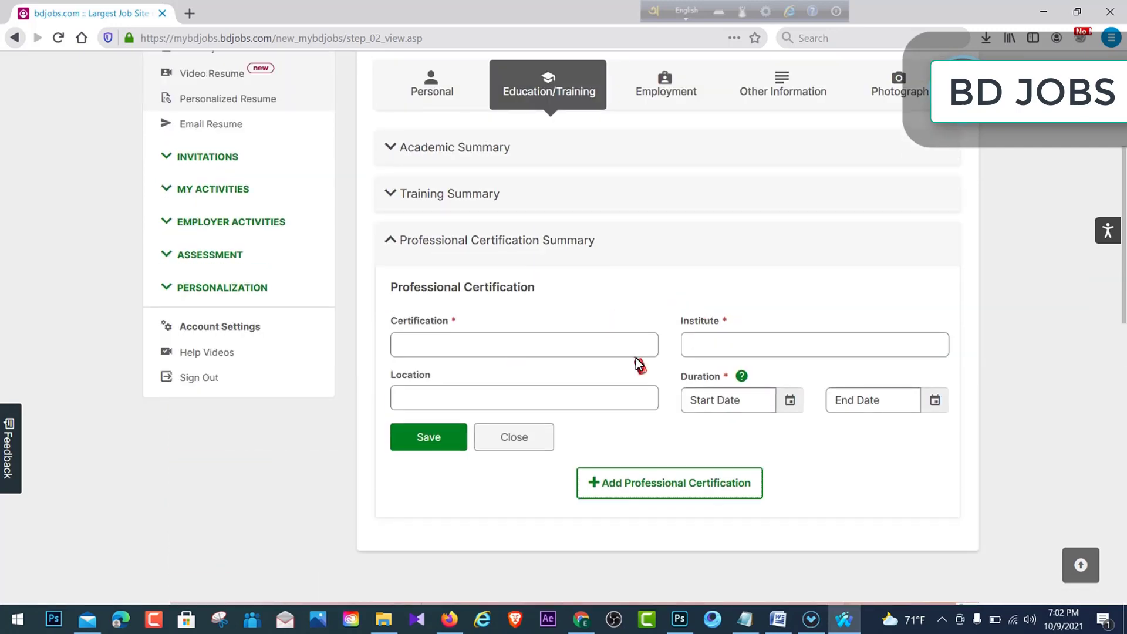
scroll(714, 319, down, 2)
scroll(619, 373, up, 5)
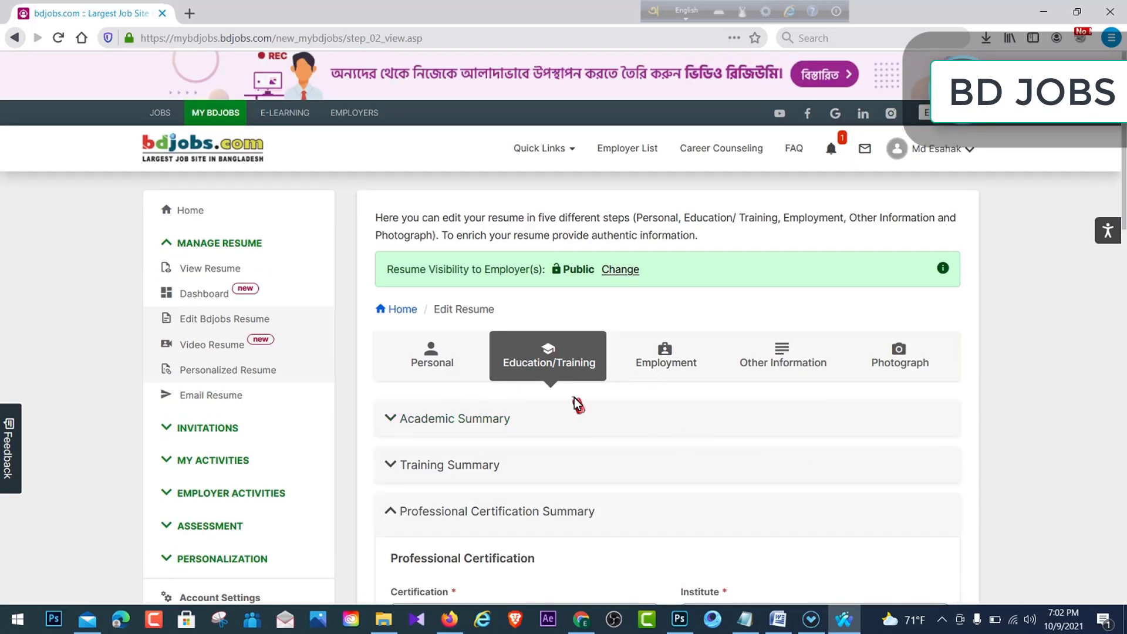
click(665, 352)
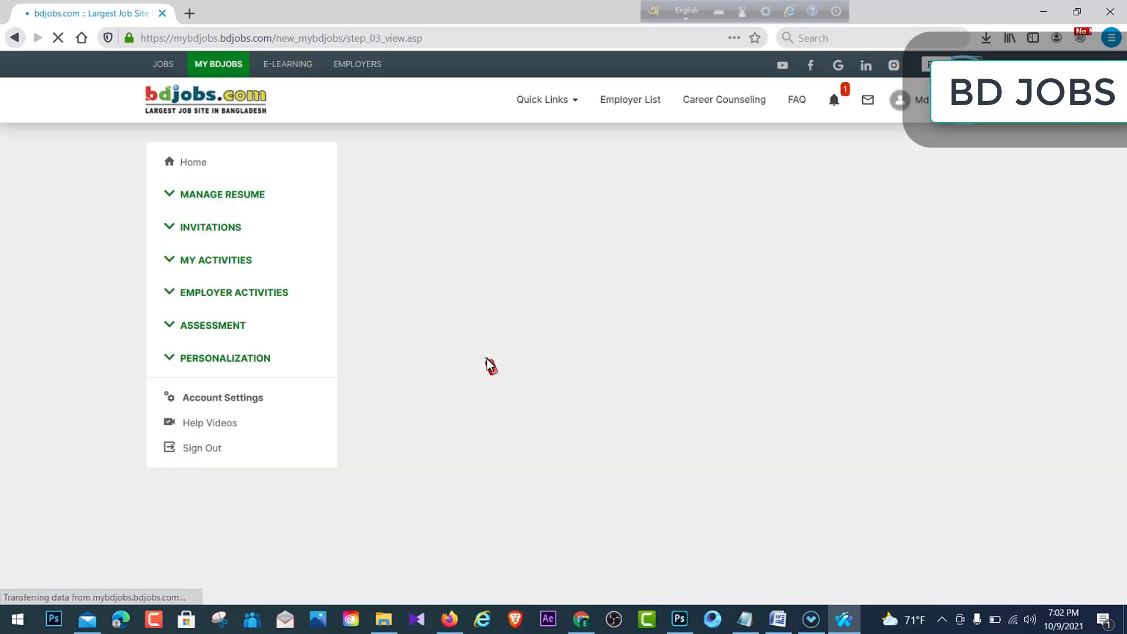
- Add a new work experience with company 'yhrtg' and company business 'dryghy'
scroll(583, 326, down, 2)
scroll(583, 326, down, 1)
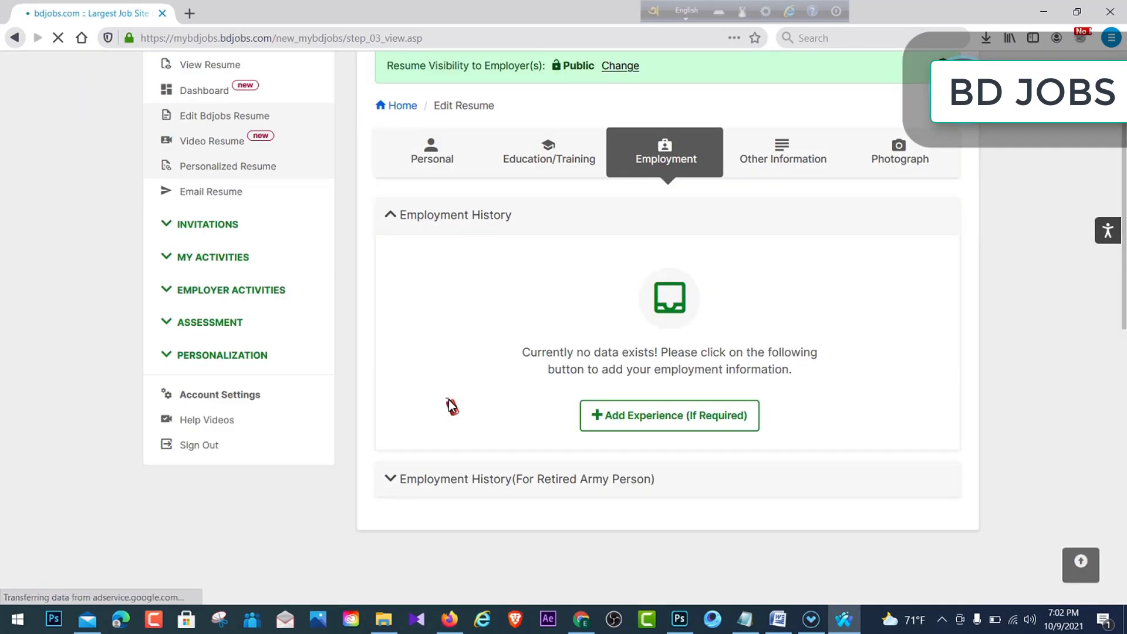
click(648, 409)
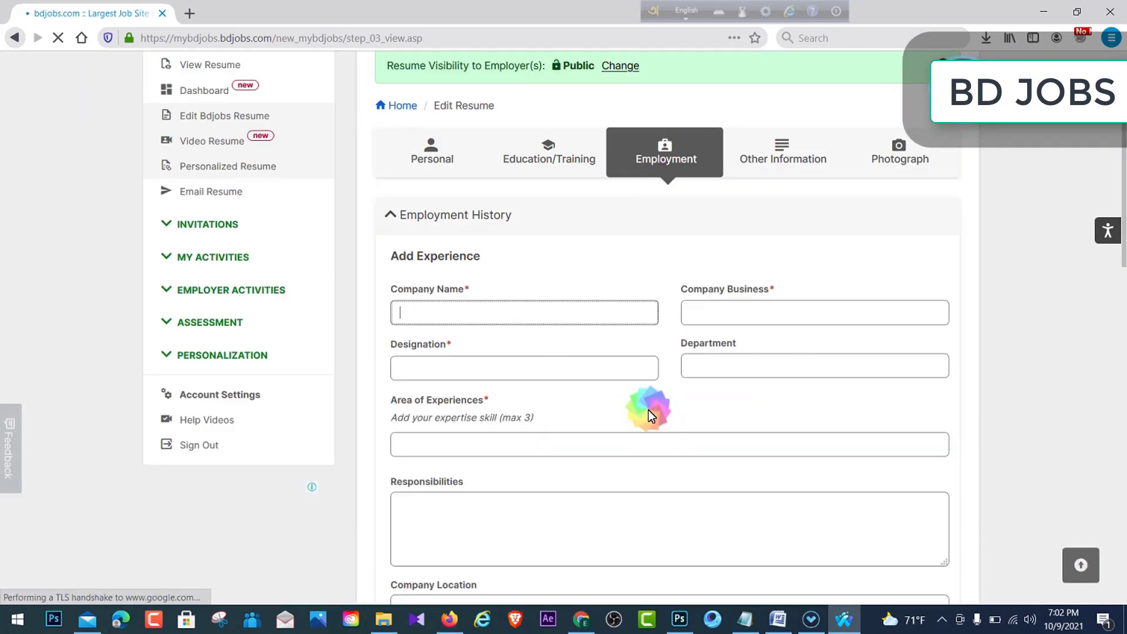
click(504, 317)
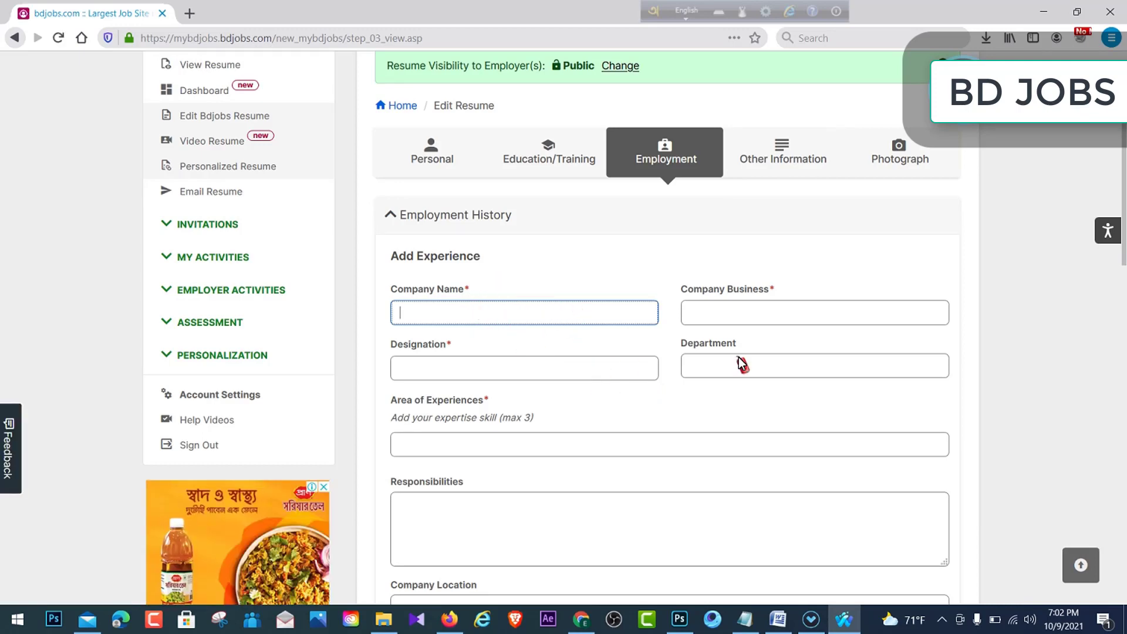
text(yhrtg)
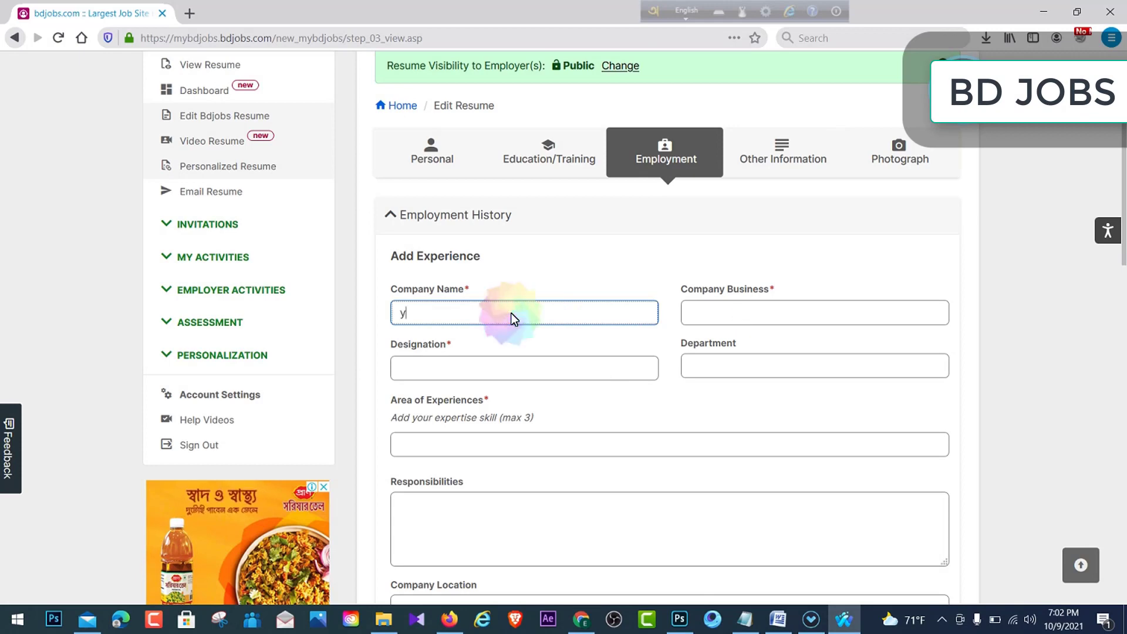
click(750, 313)
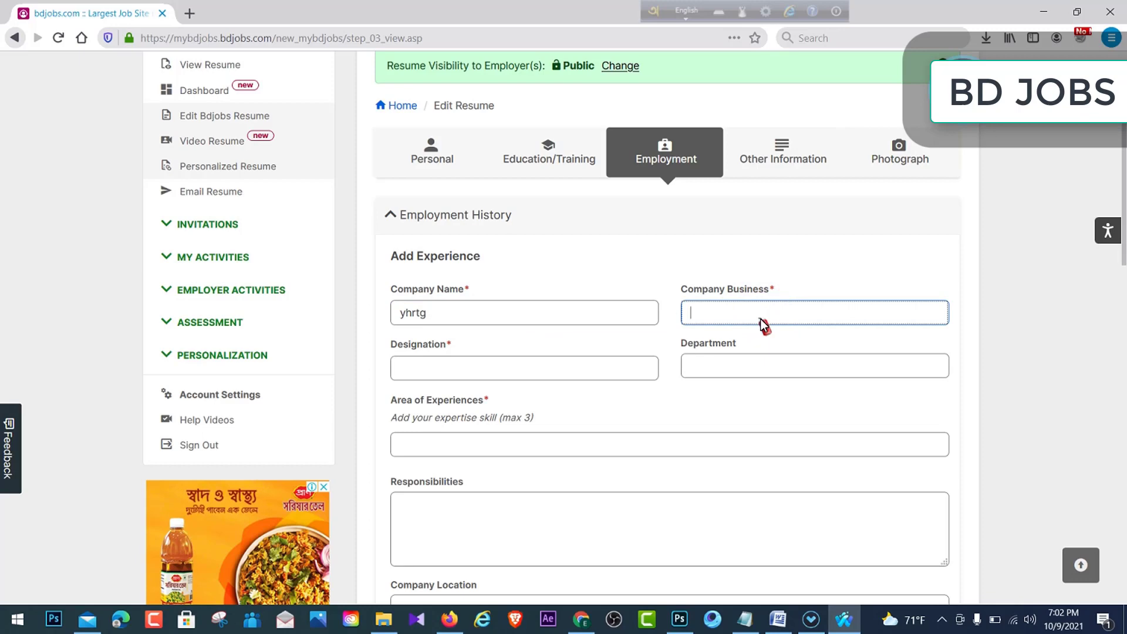
text(dryghy)
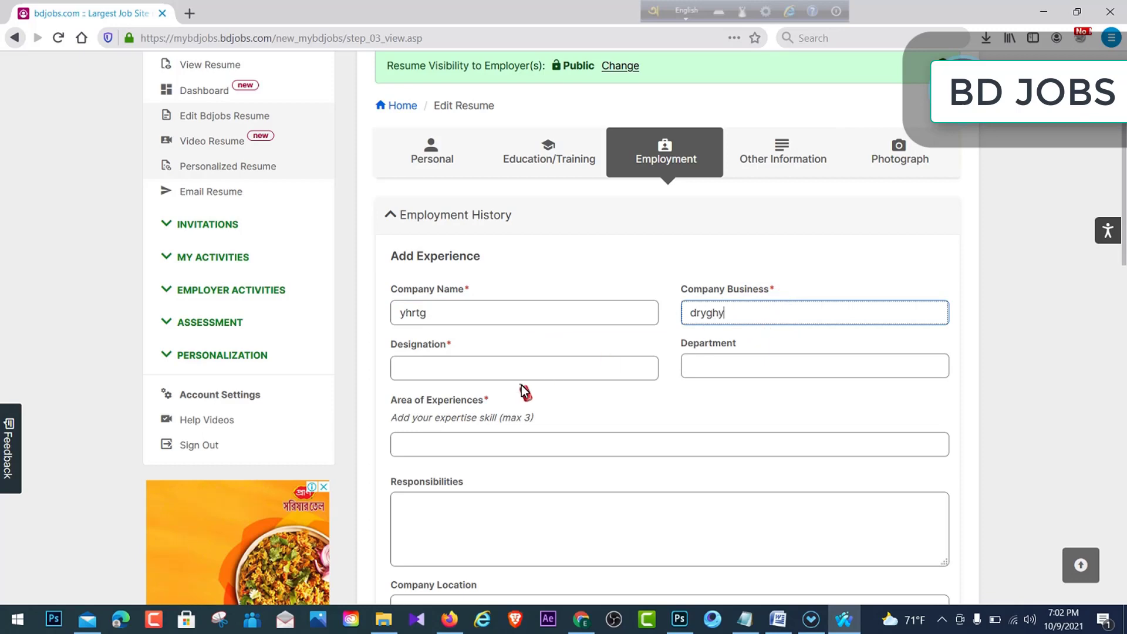
click(496, 368)
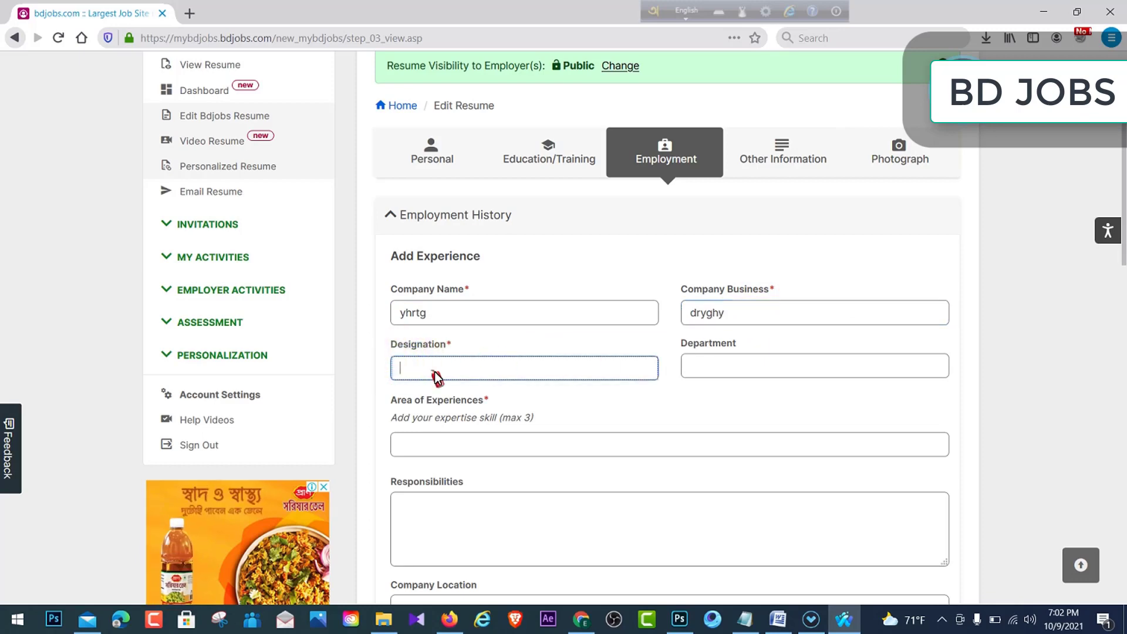
click(749, 370)
- Add 'rrtery' as an area of experience and visit the company location and To Date fields
scroll(475, 434, down, 2)
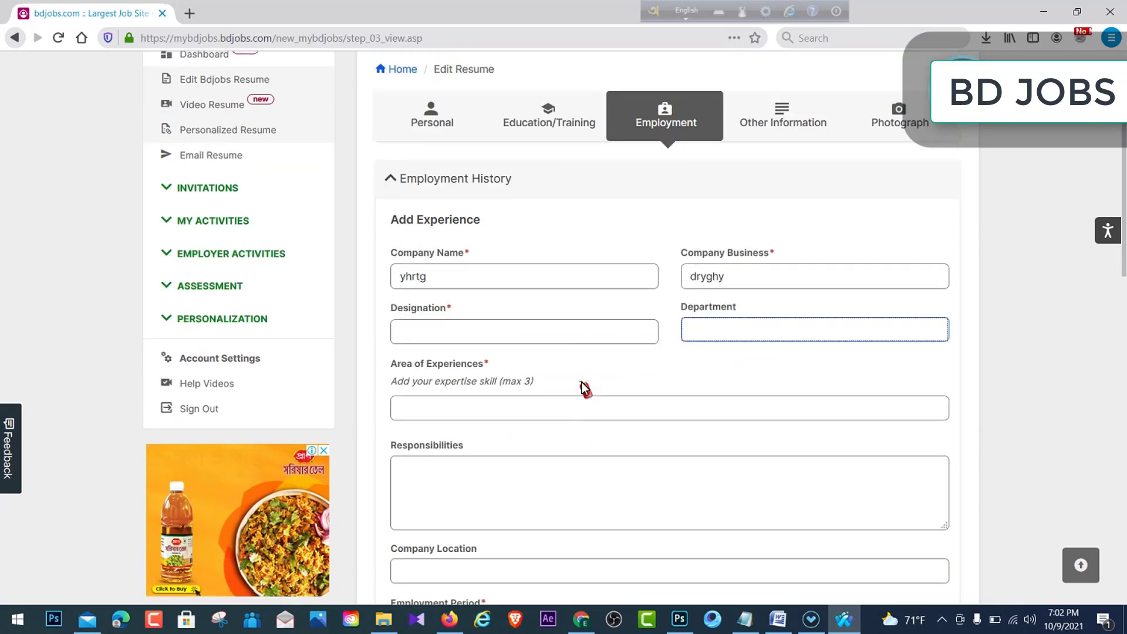
click(486, 367)
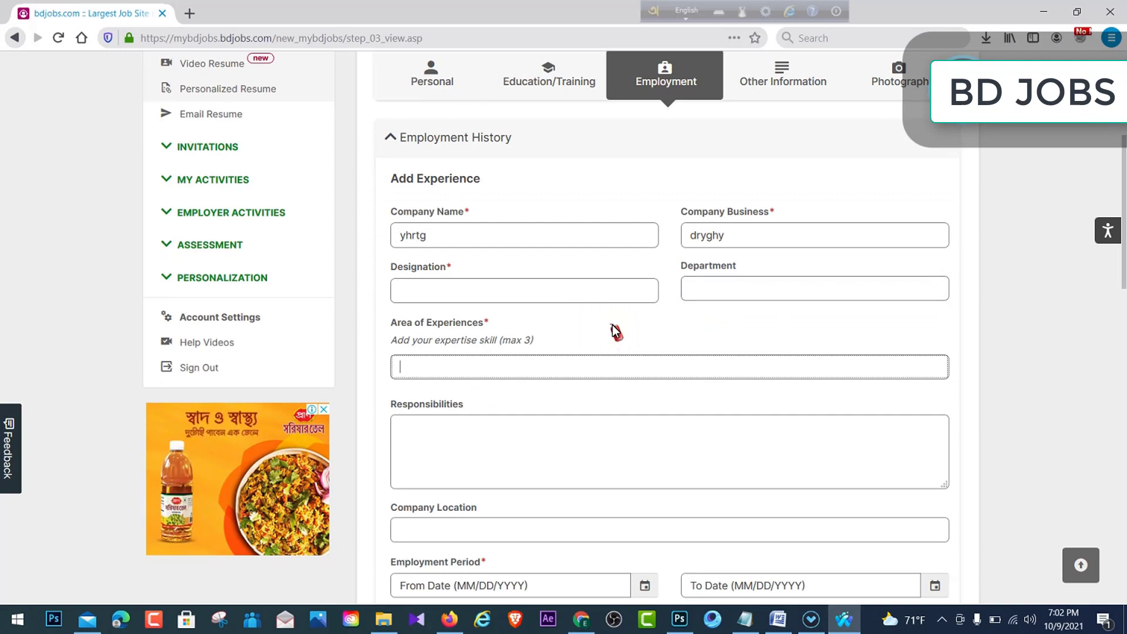
click(568, 365)
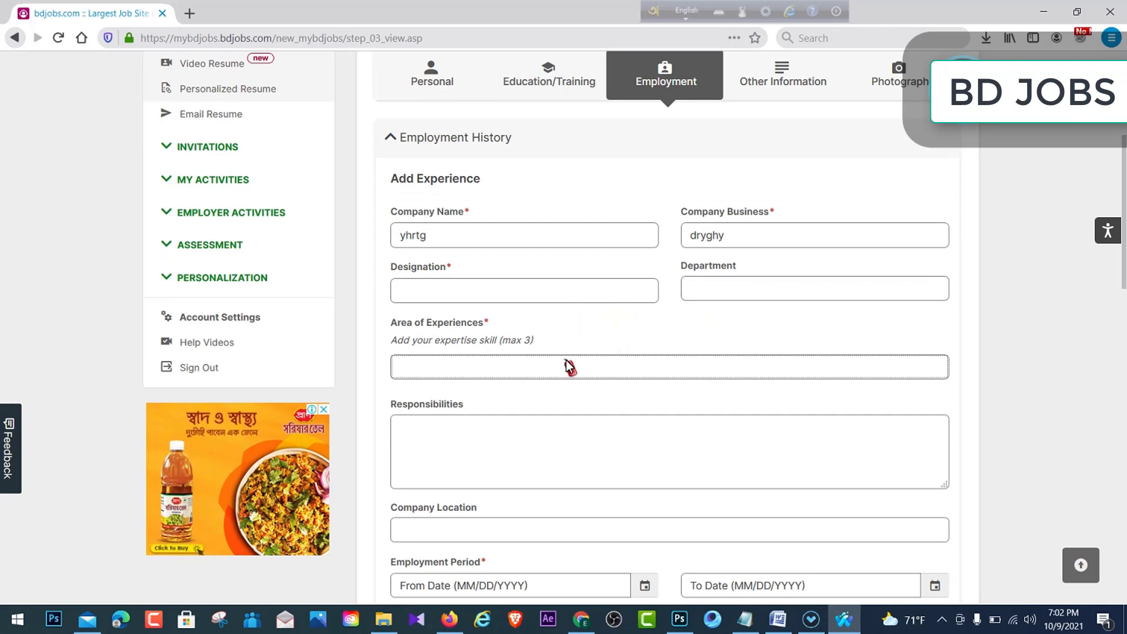
click(536, 365)
text(rrtery)
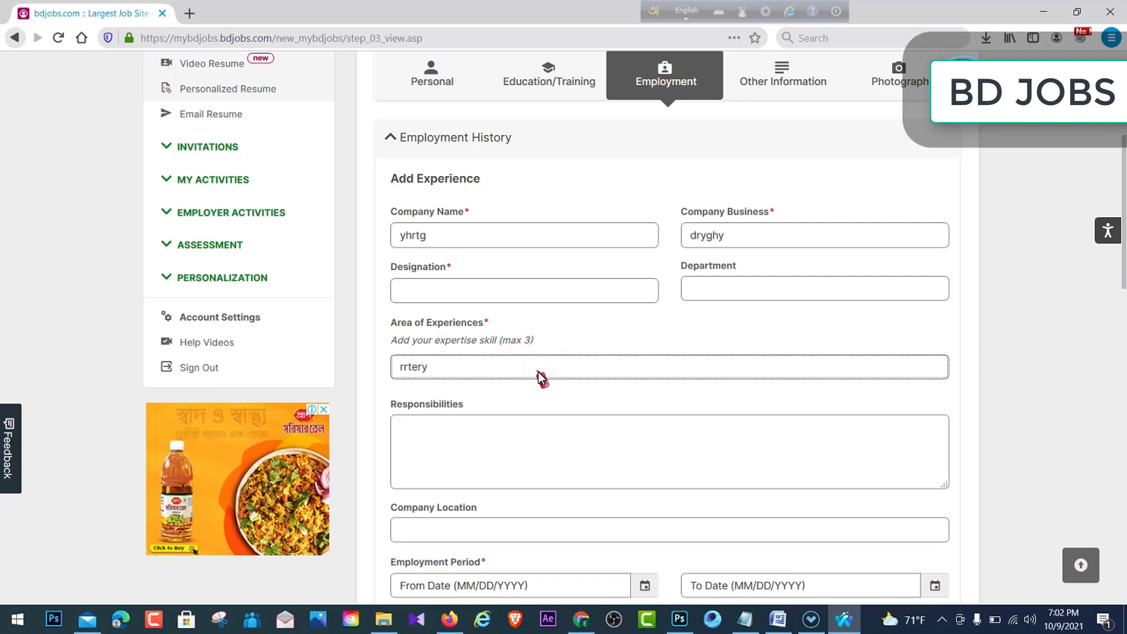
key(Return)
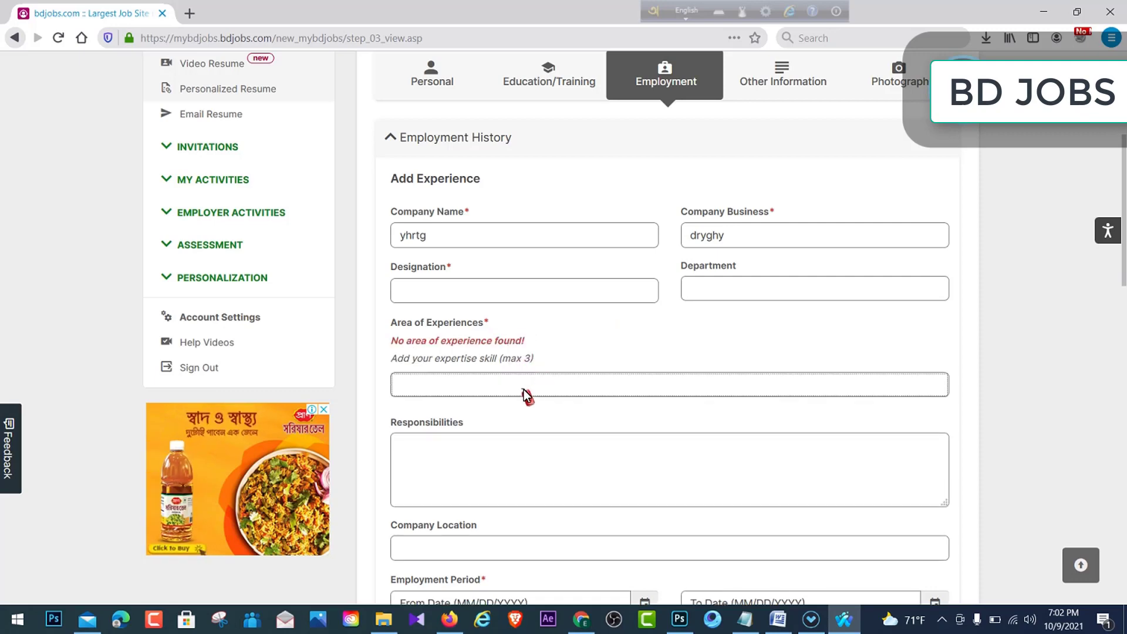
scroll(797, 377, down, 3)
click(463, 395)
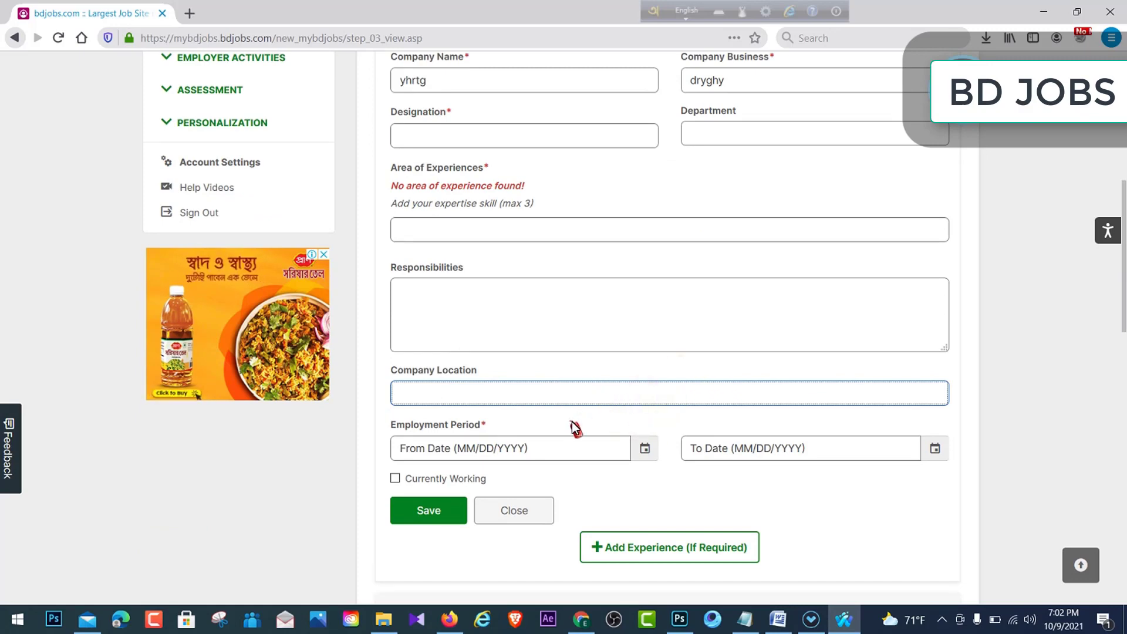
click(504, 342)
click(509, 394)
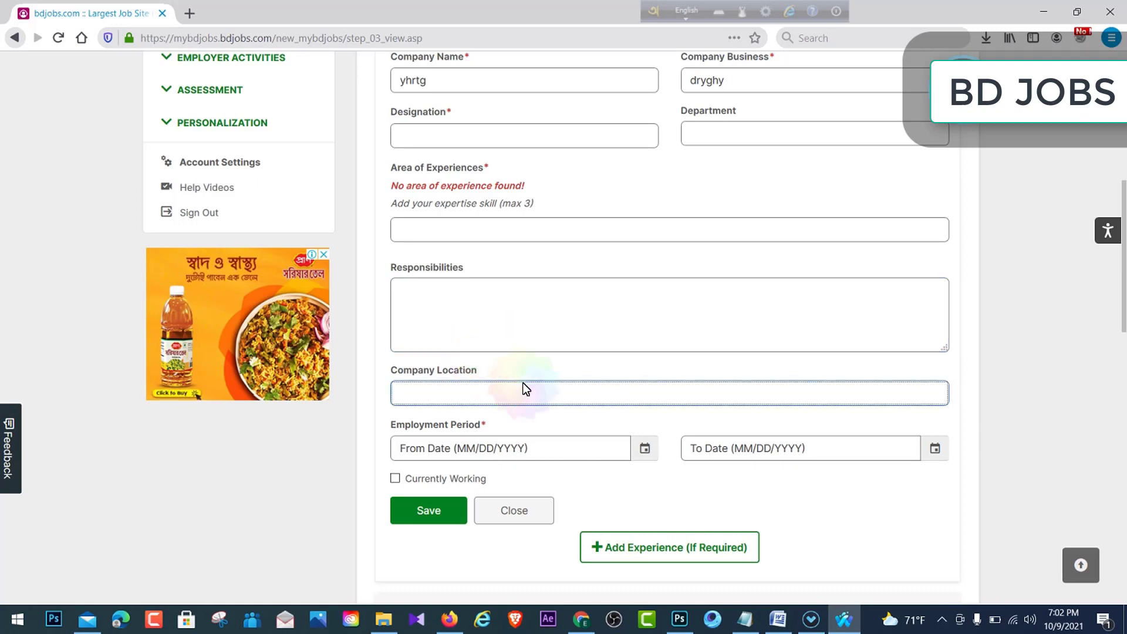
scroll(524, 390, down, 3)
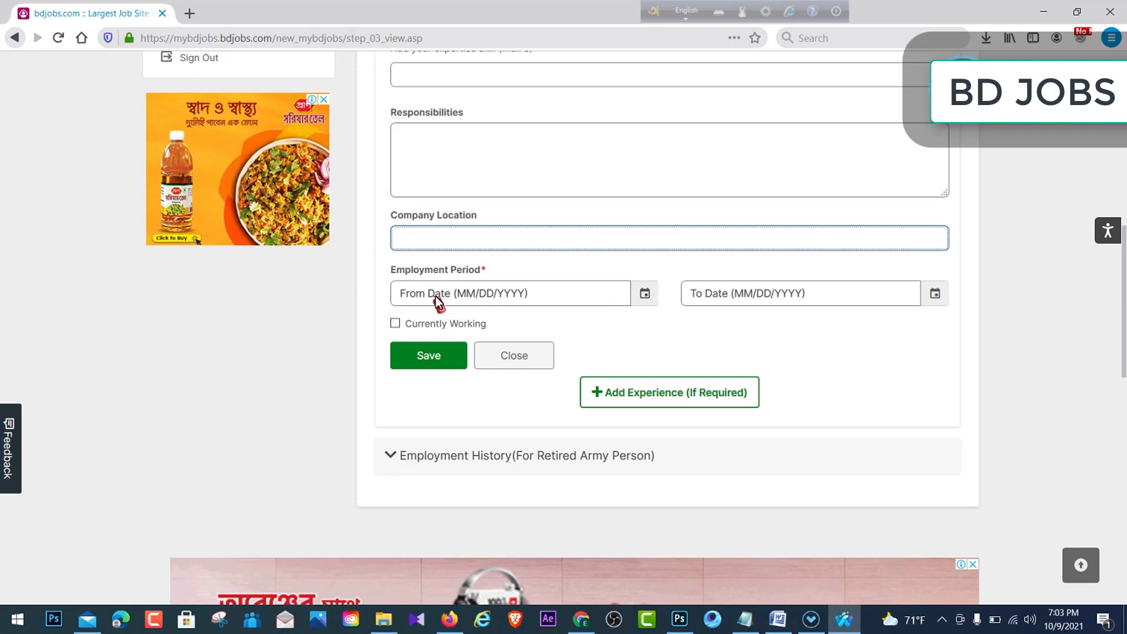
click(885, 294)
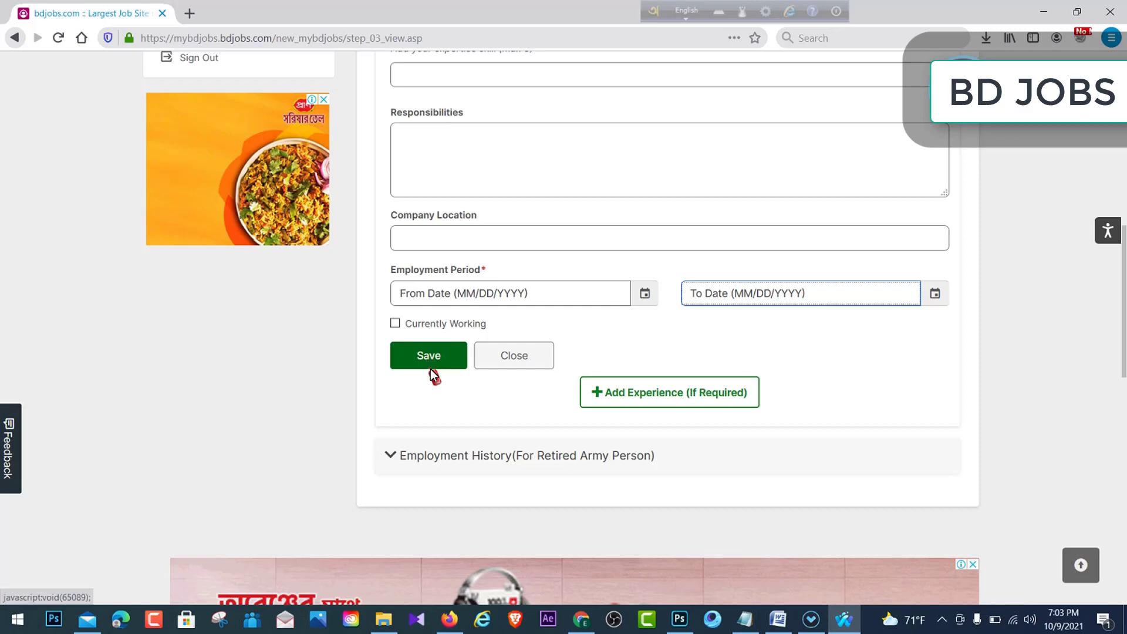
- Expand 'Employment History (For Retired Army Person)' and scroll back to the top
scroll(599, 305, up, 6)
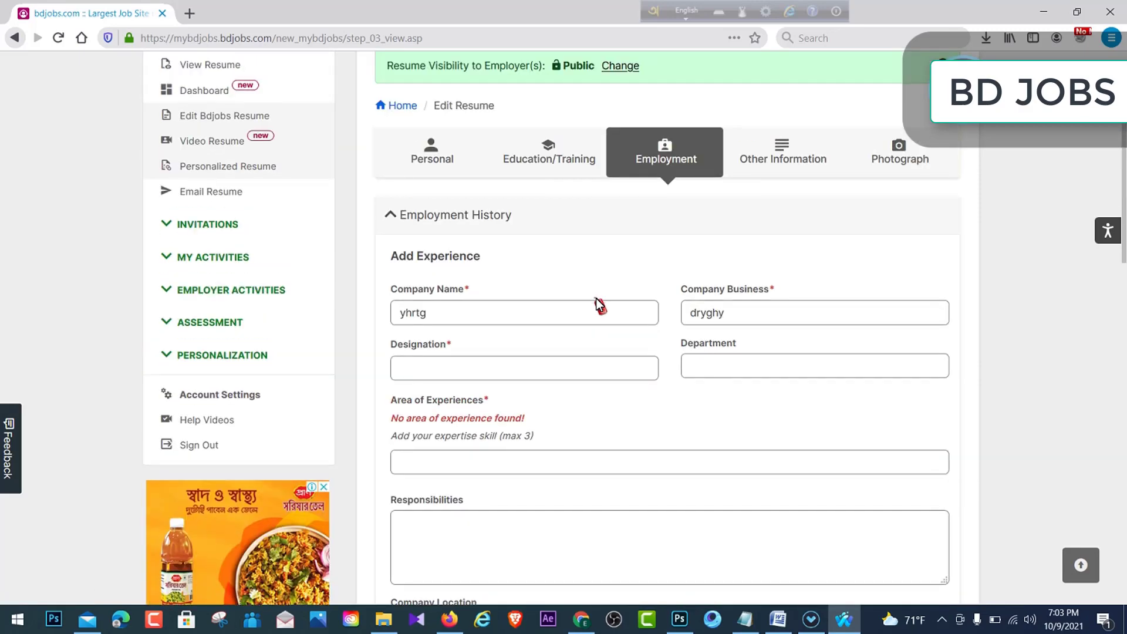
scroll(599, 305, down, 11)
click(462, 150)
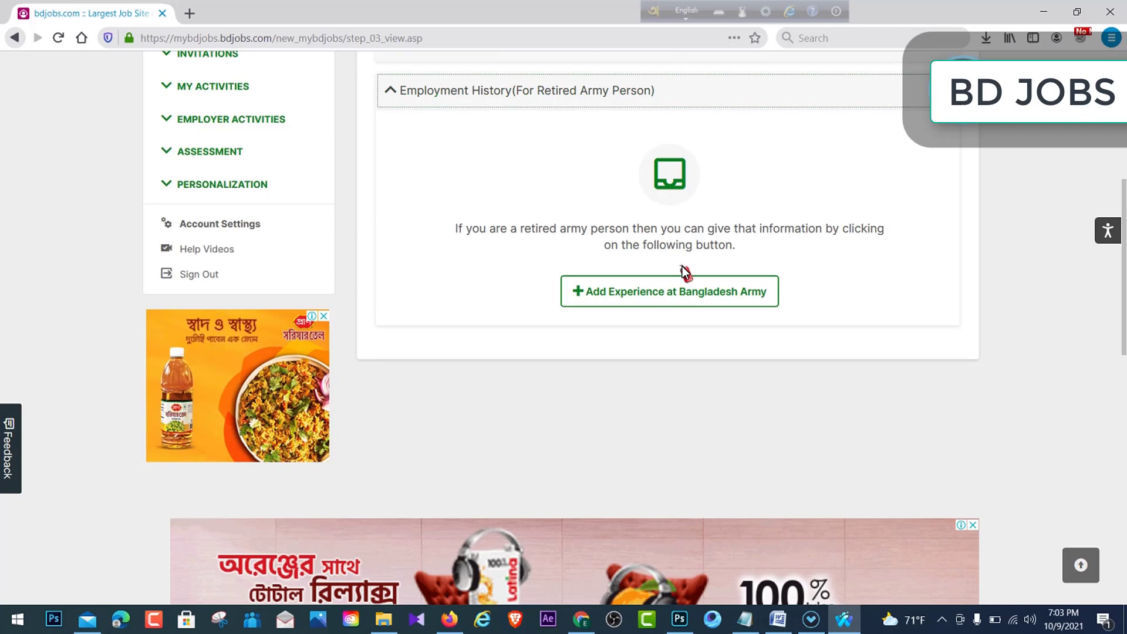
scroll(682, 266, up, 1)
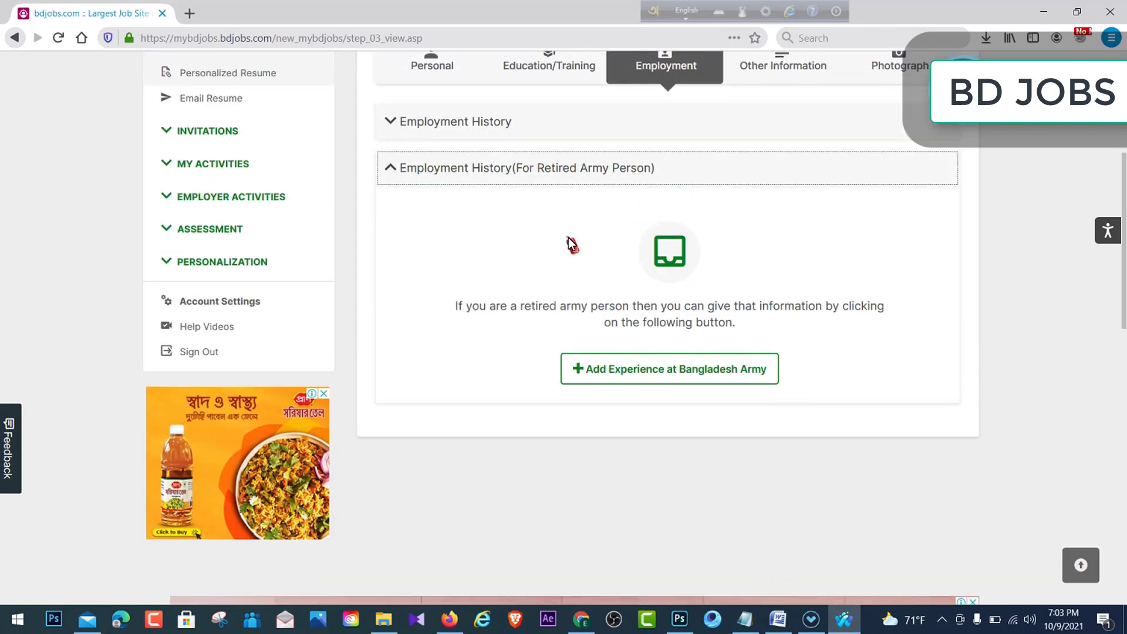
scroll(572, 245, up, 3)
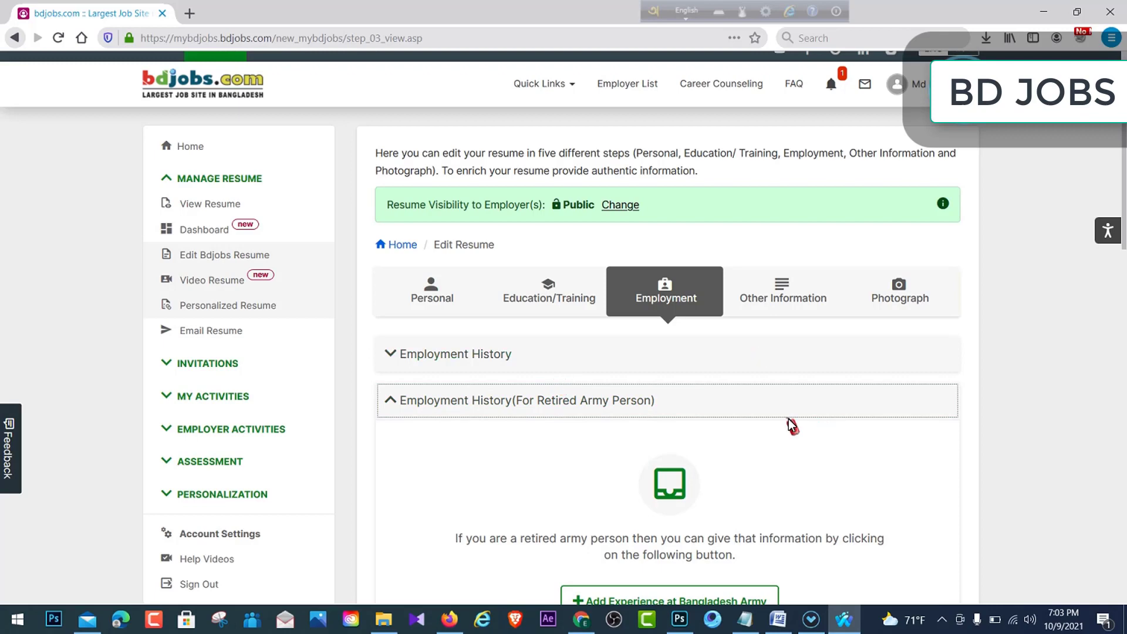
- On Other Information, save skill Graphics Design learned through Job and Educational
click(786, 294)
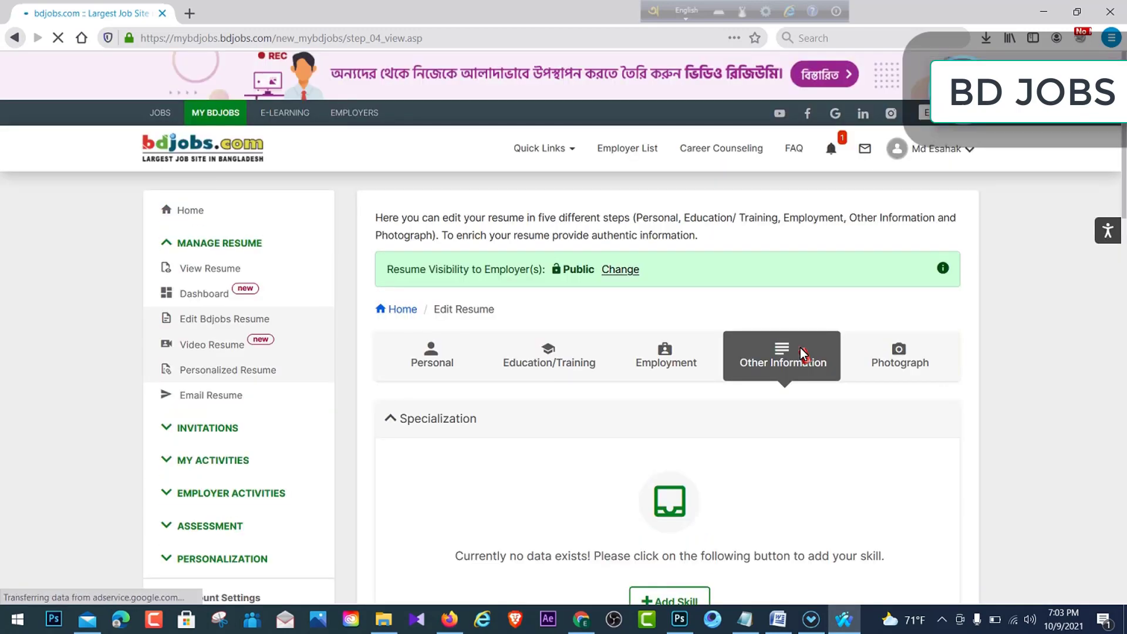
scroll(764, 430, down, 4)
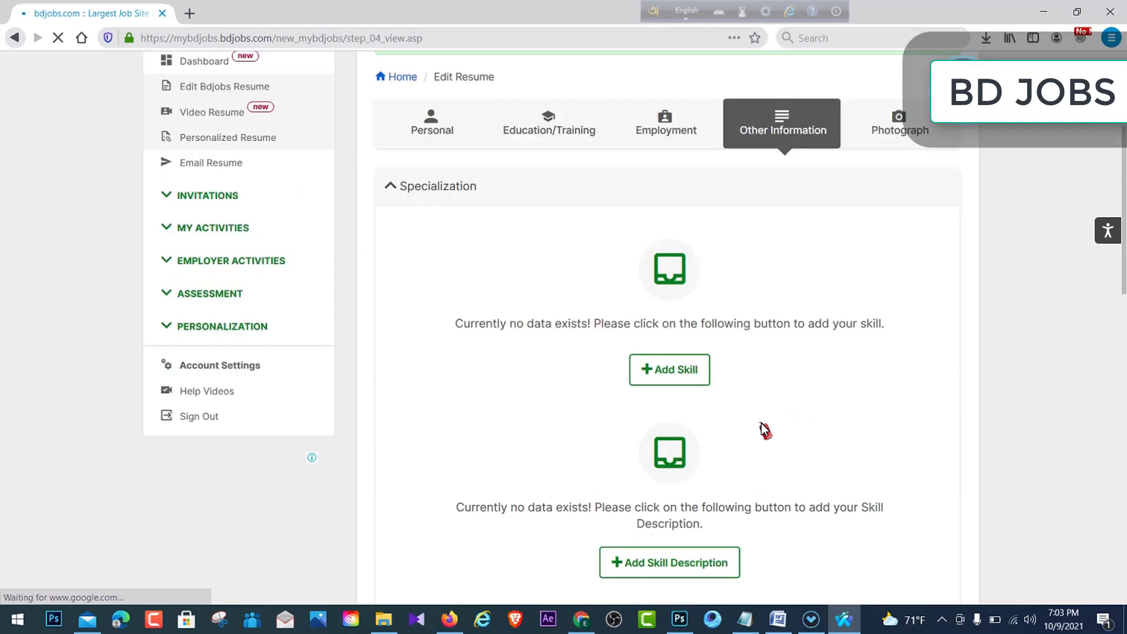
scroll(721, 364, down, 3)
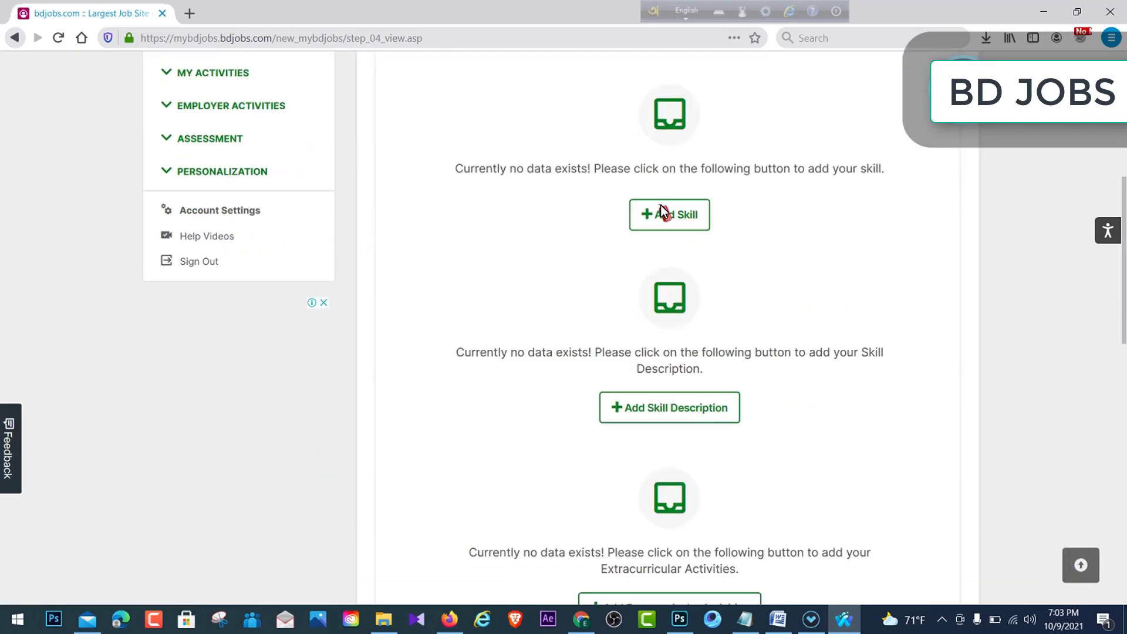
click(657, 214)
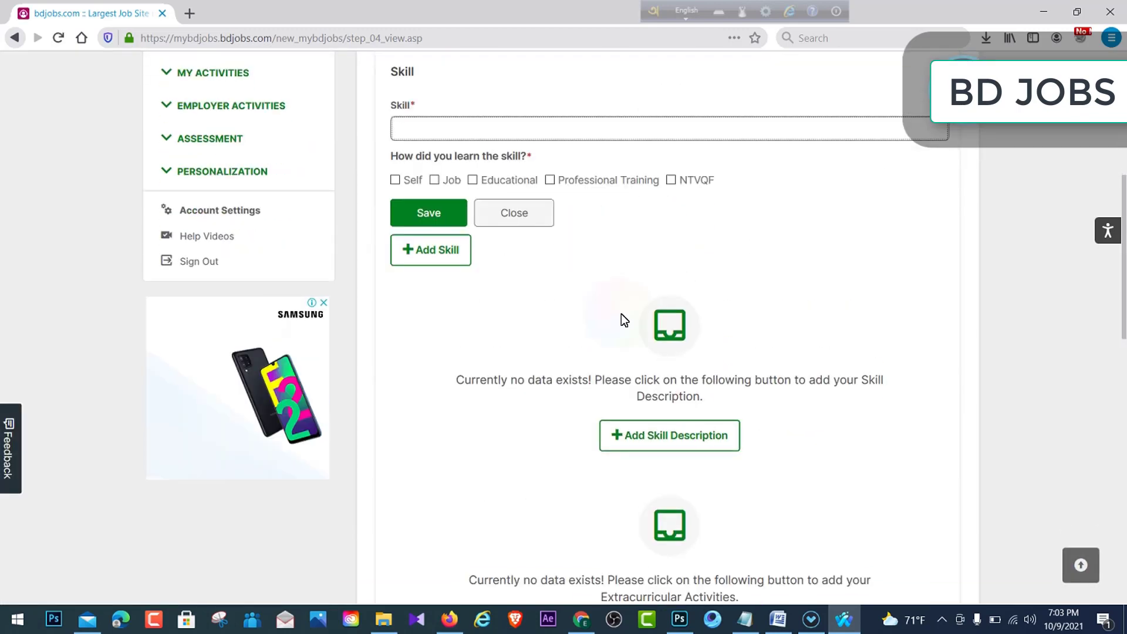
scroll(564, 264, up, 2)
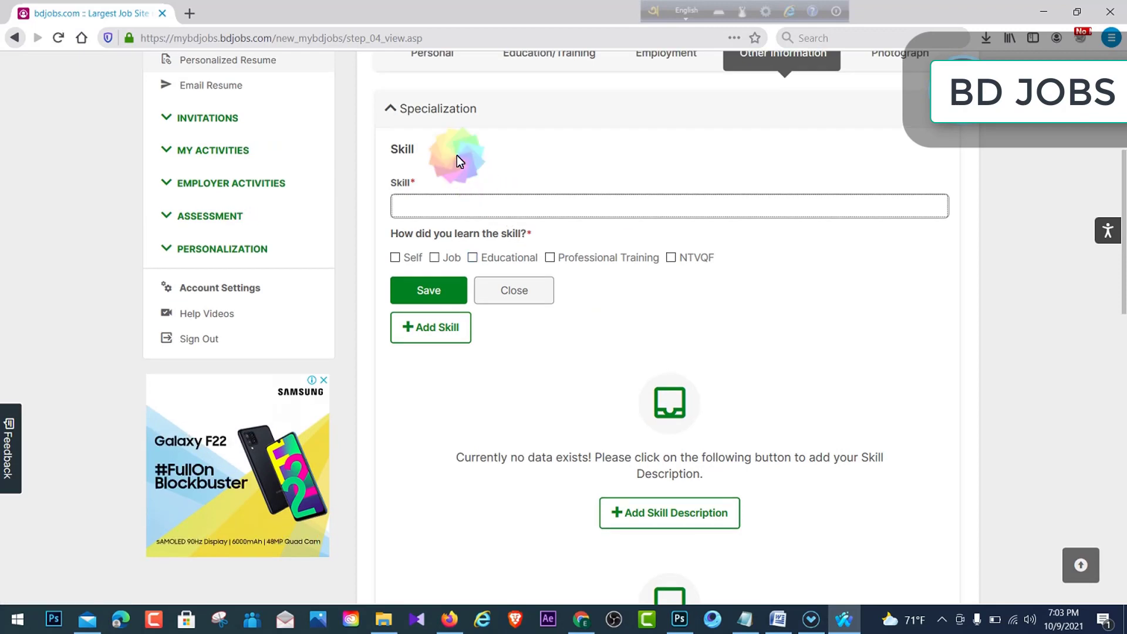
click(580, 215)
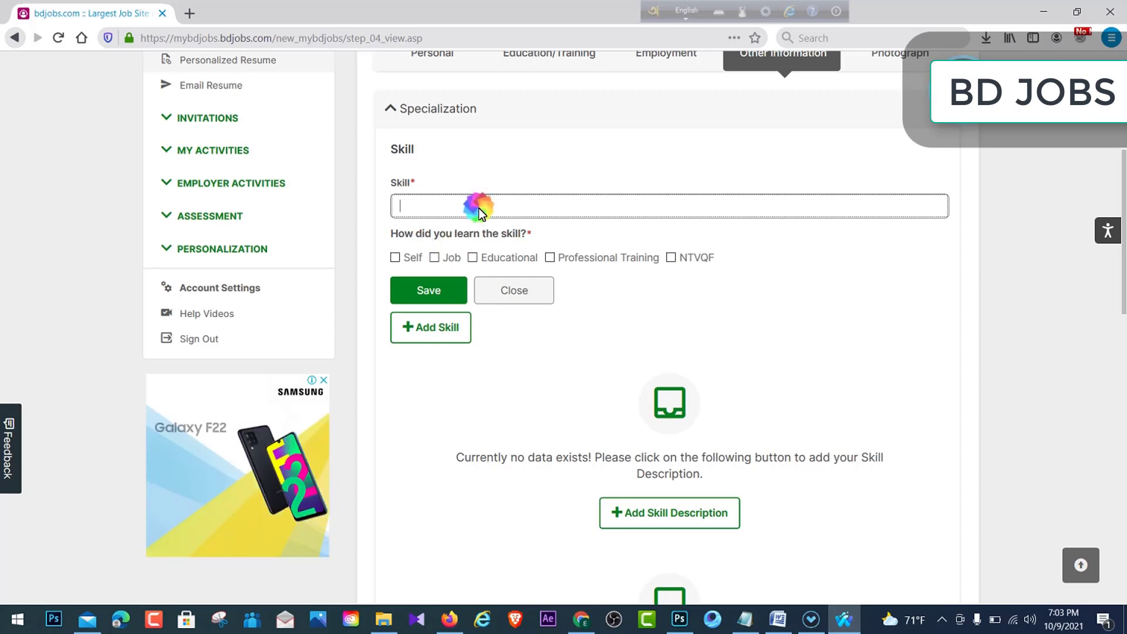
text(nhbnkj  iueui)
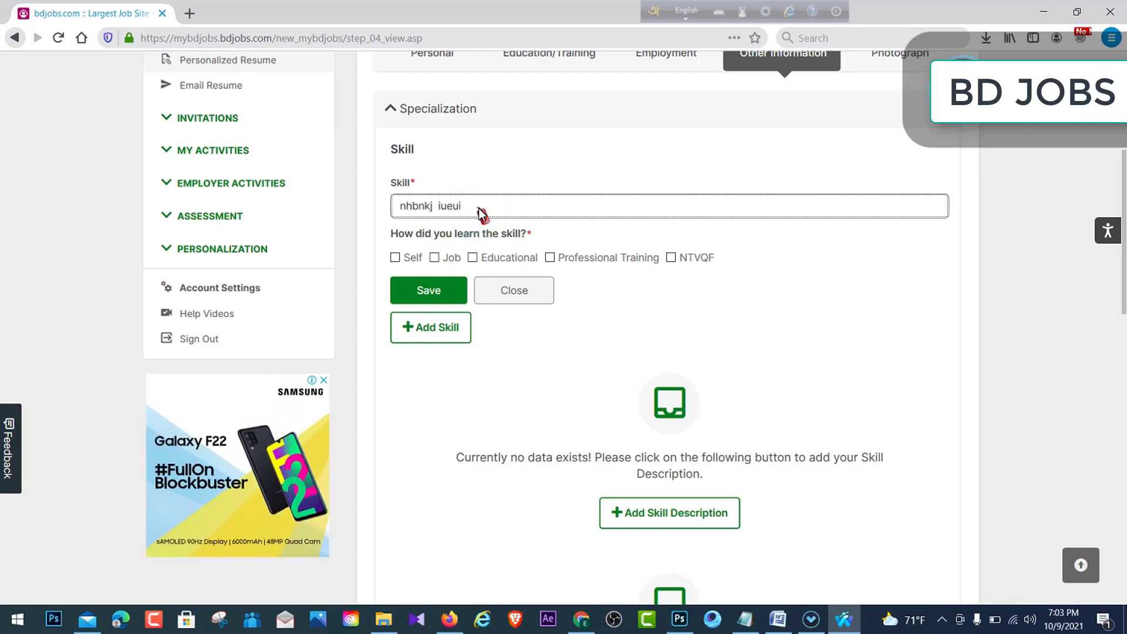
text( jhg jnahgf h)
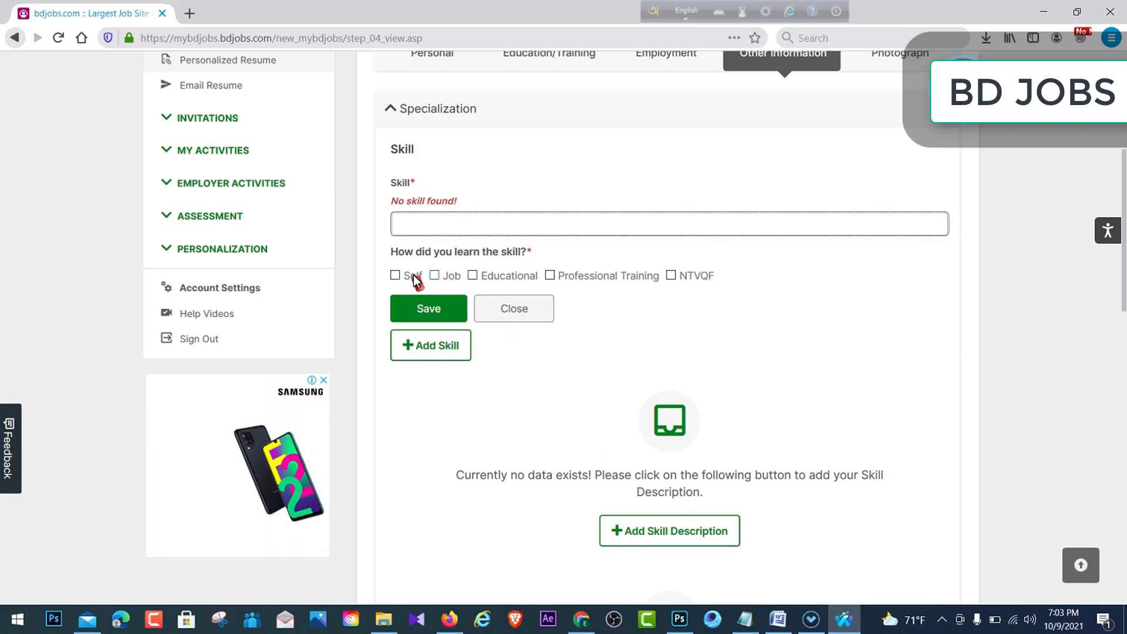
click(442, 226)
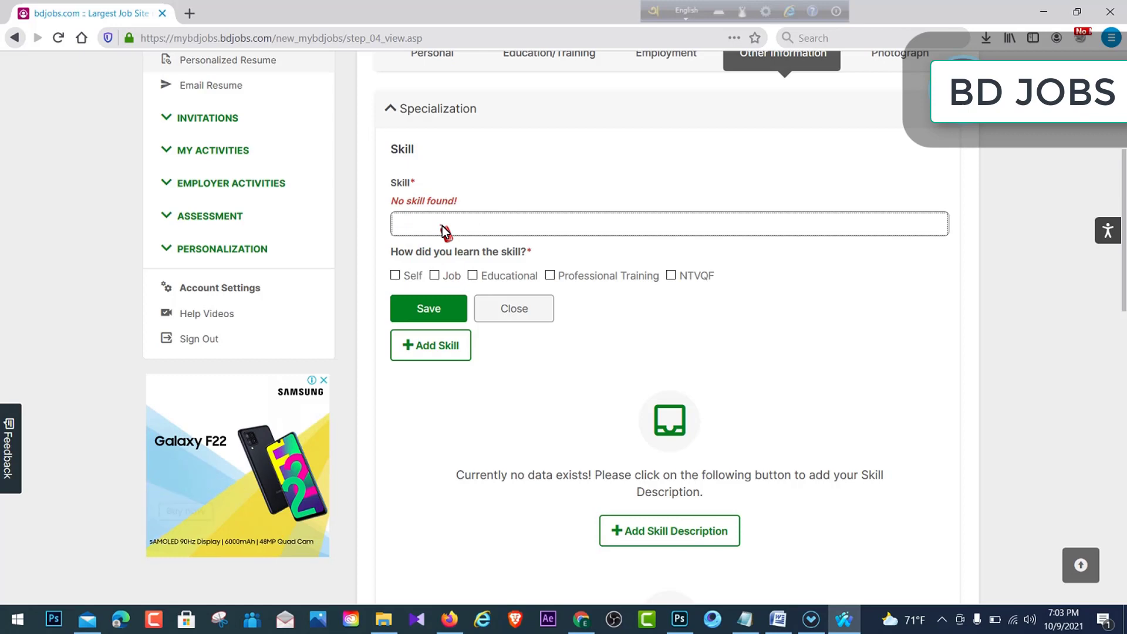
text(gr)
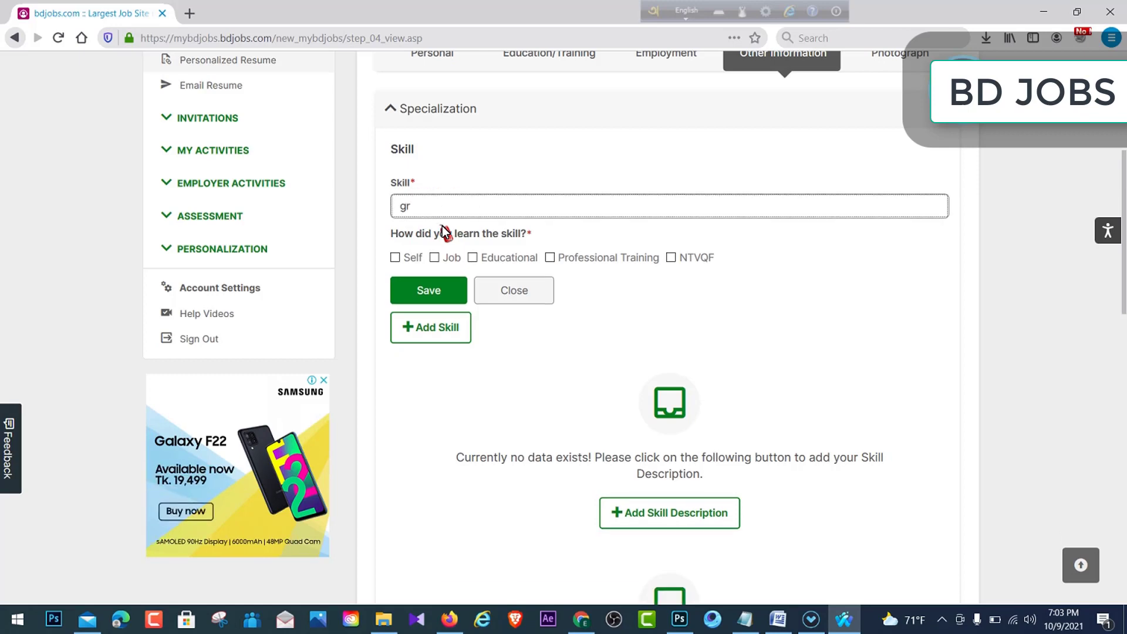
text(ap)
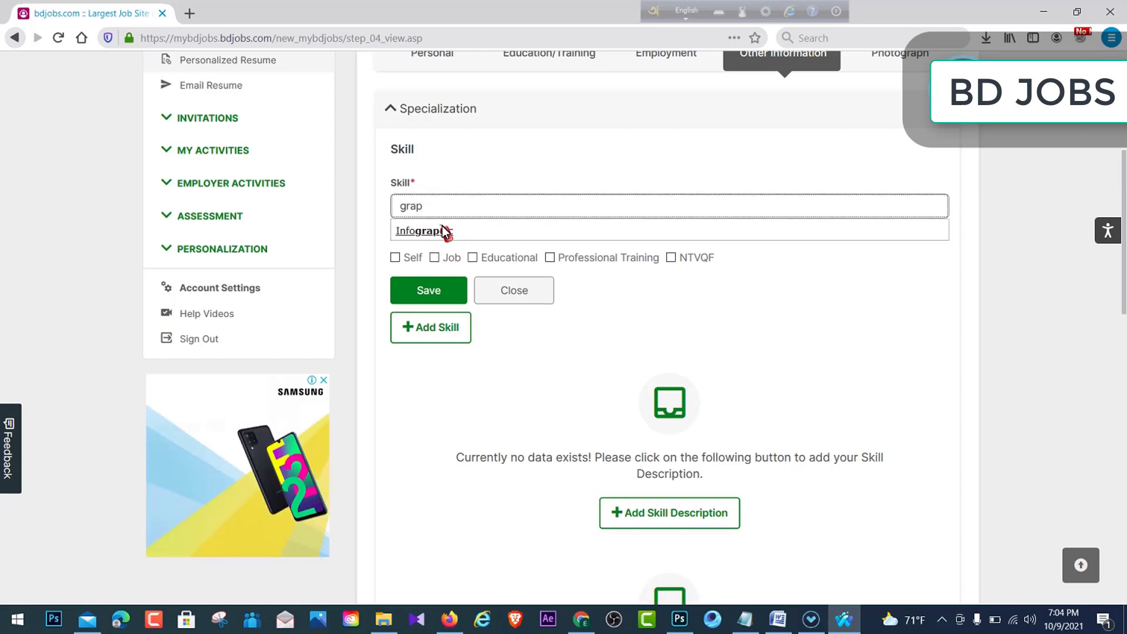
text(hics)
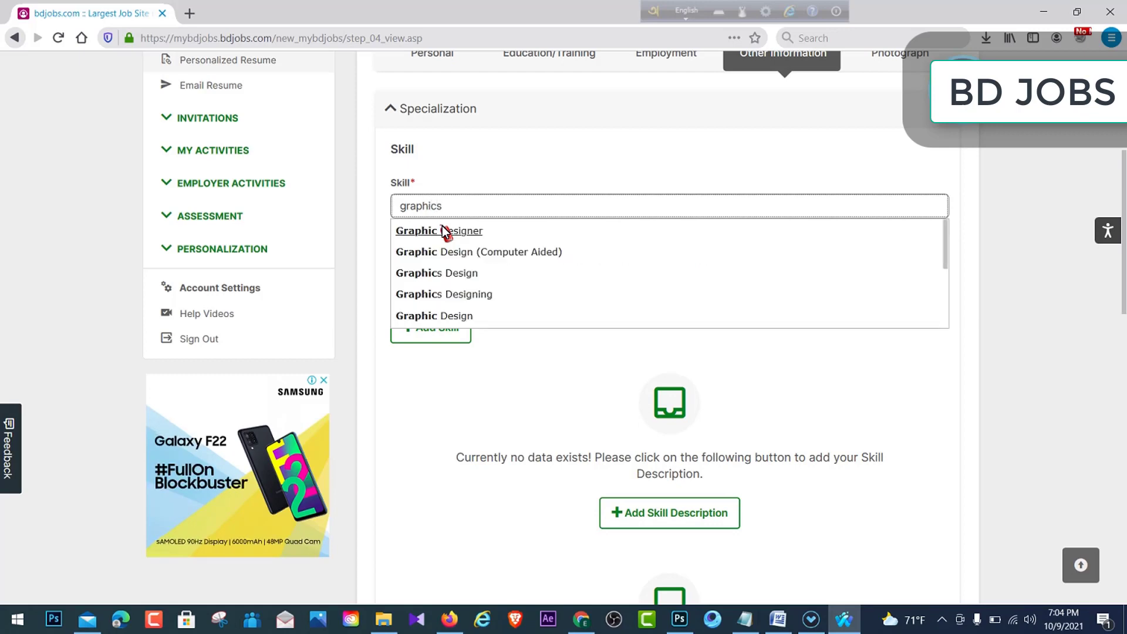
click(442, 228)
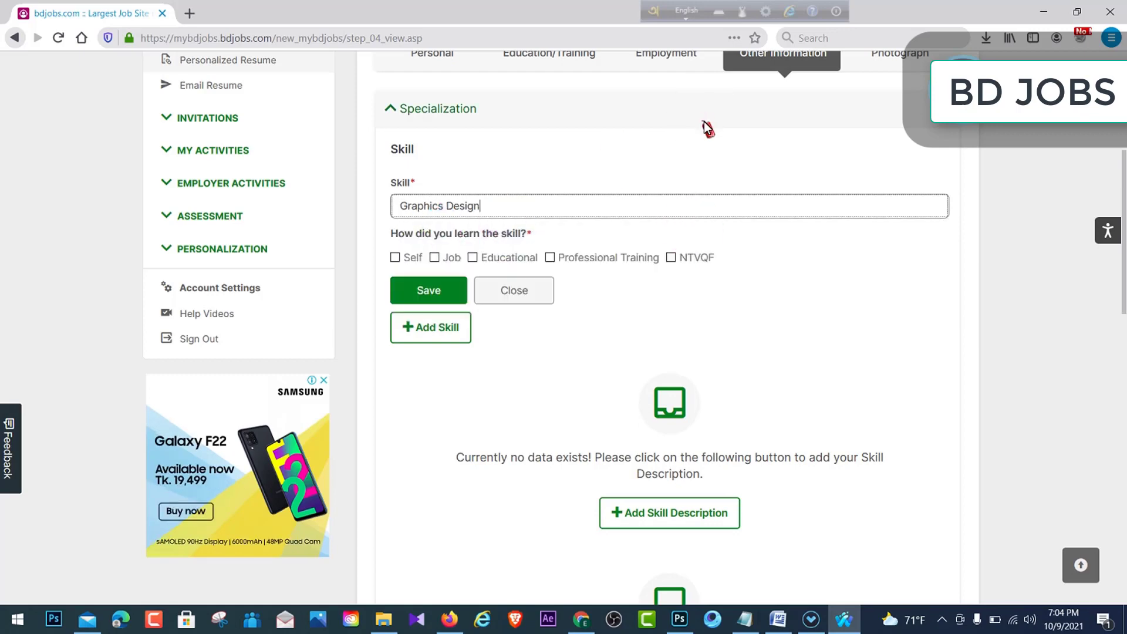
click(432, 258)
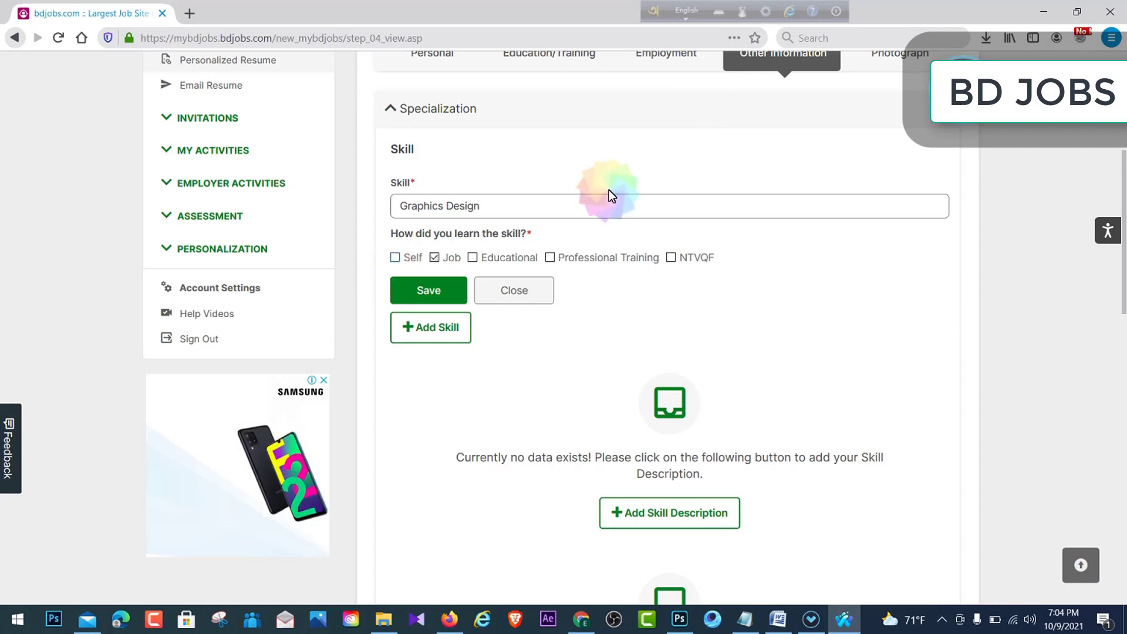
click(477, 258)
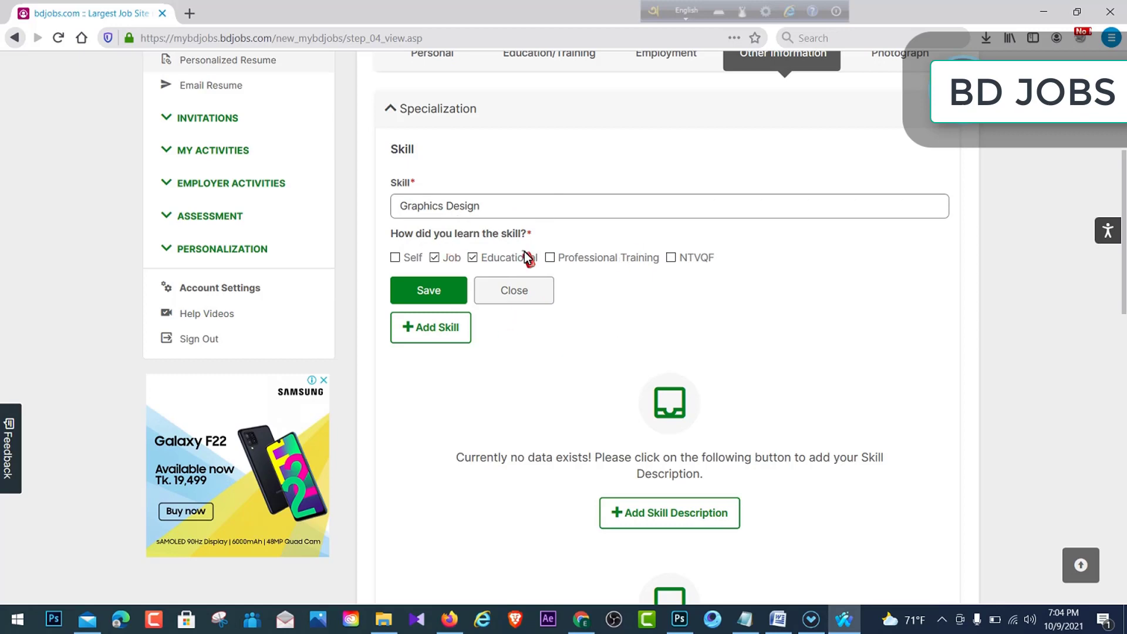
click(442, 290)
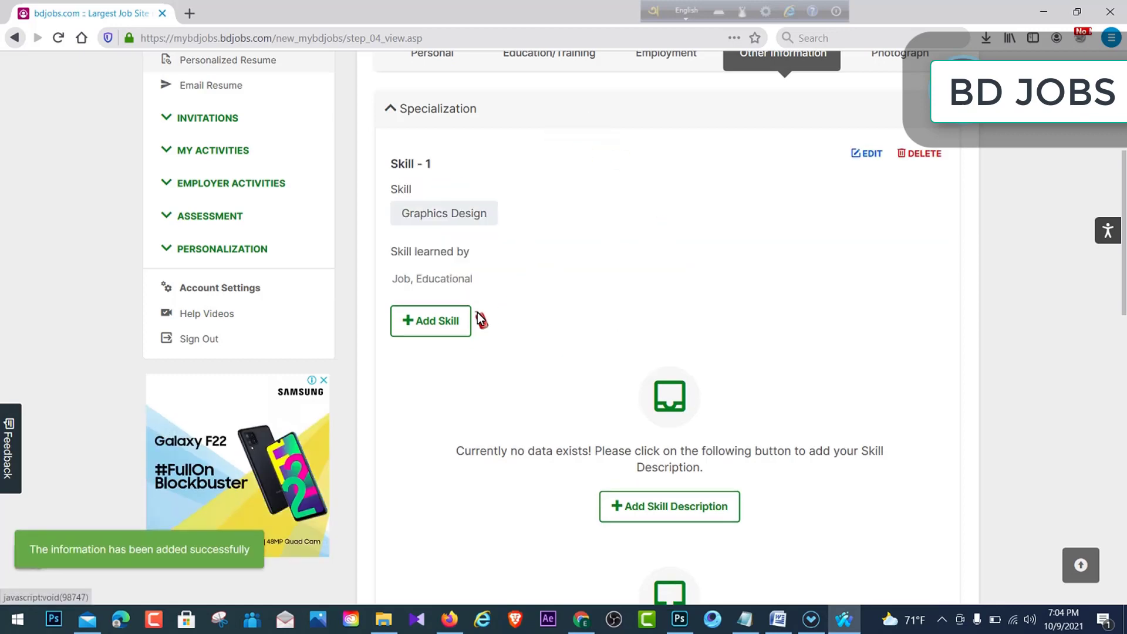
- Add a second skill, Mobile Phone Technician, learned Self, and save it
click(435, 322)
scroll(500, 299, down, 1)
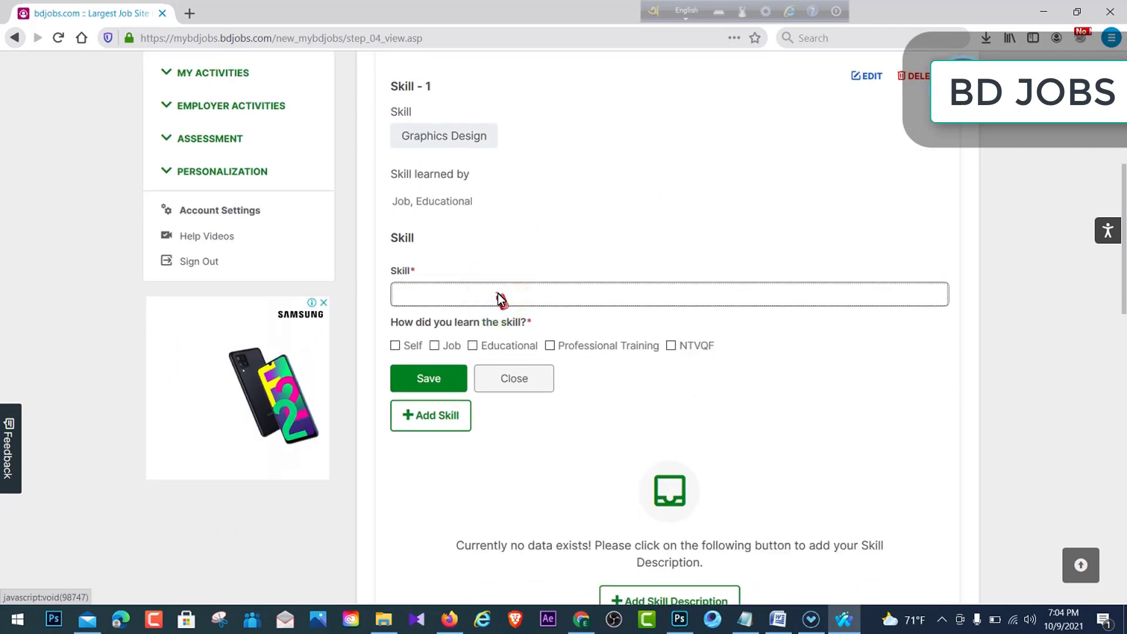
text(techn)
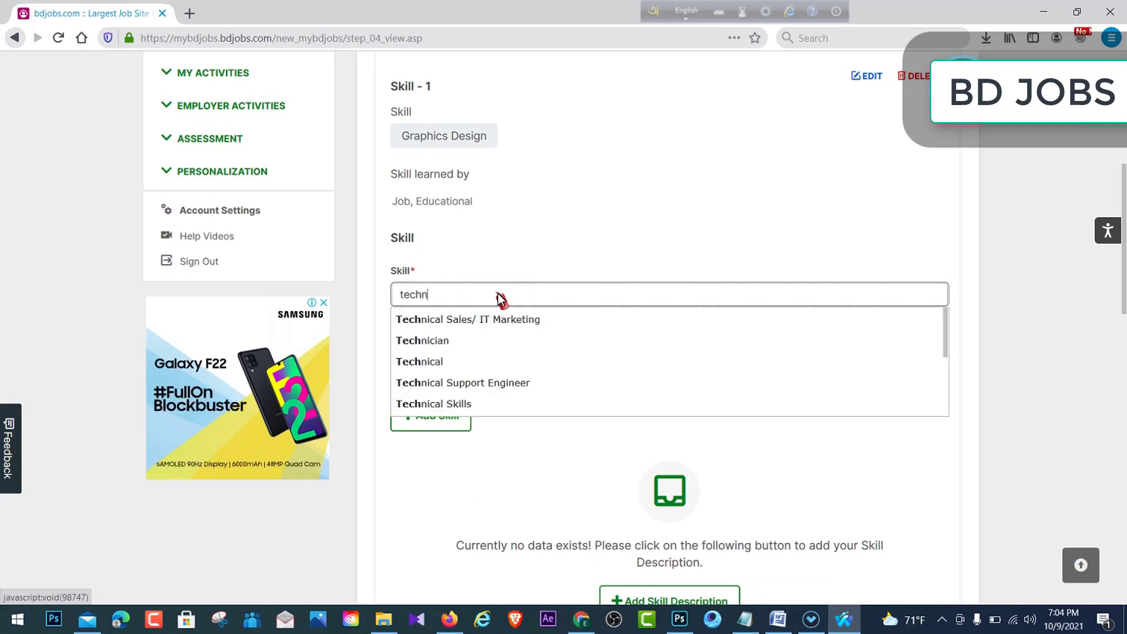
text(ician)
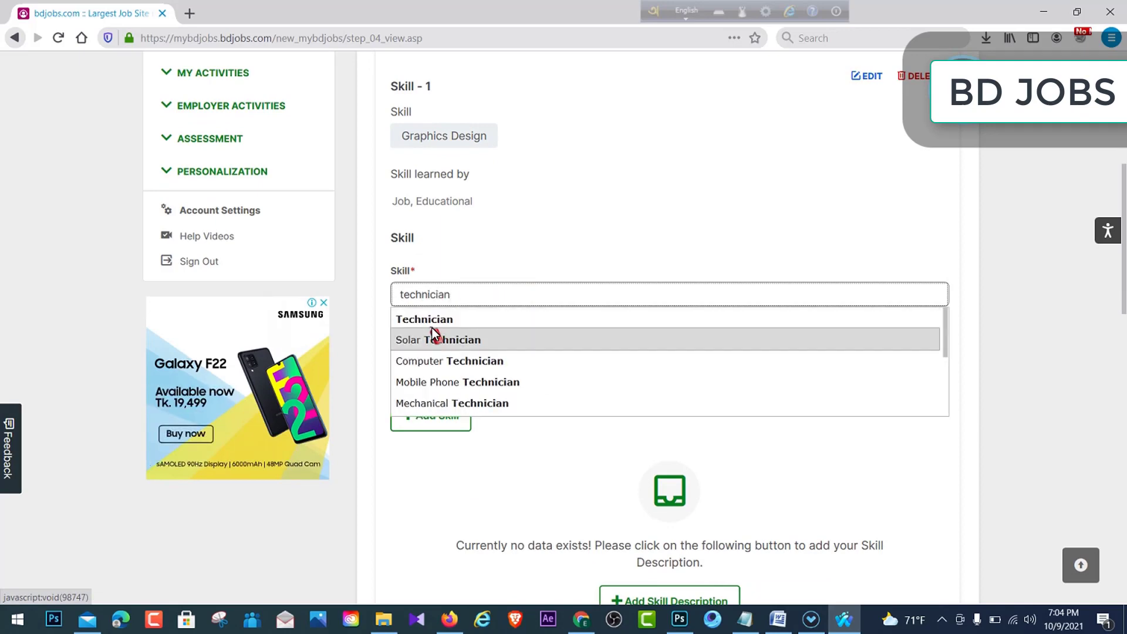
click(446, 378)
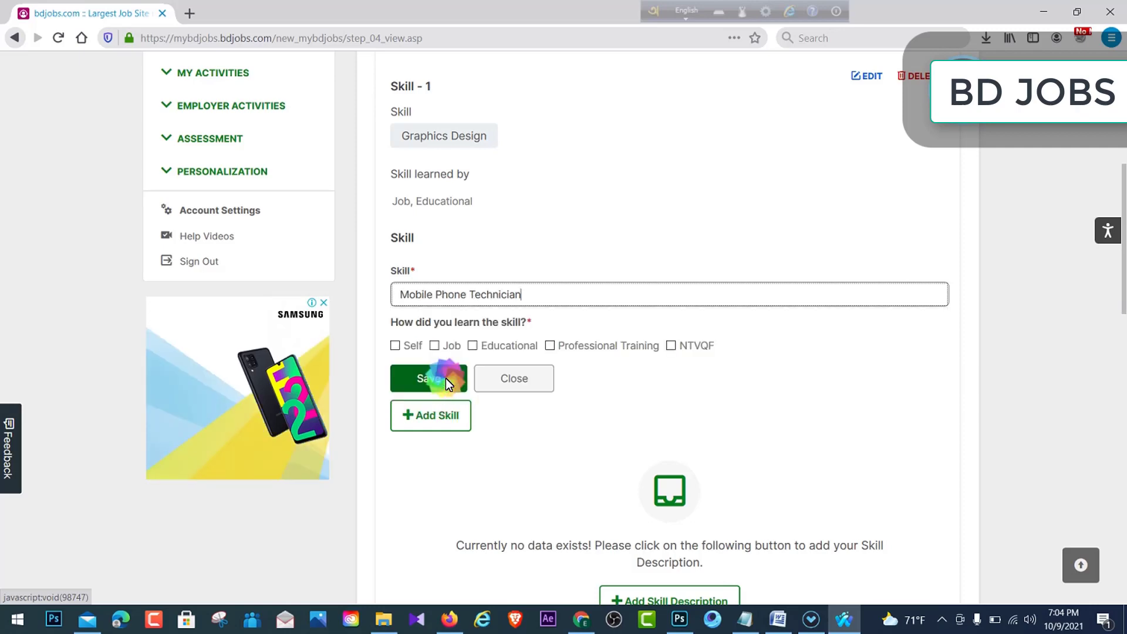
click(395, 344)
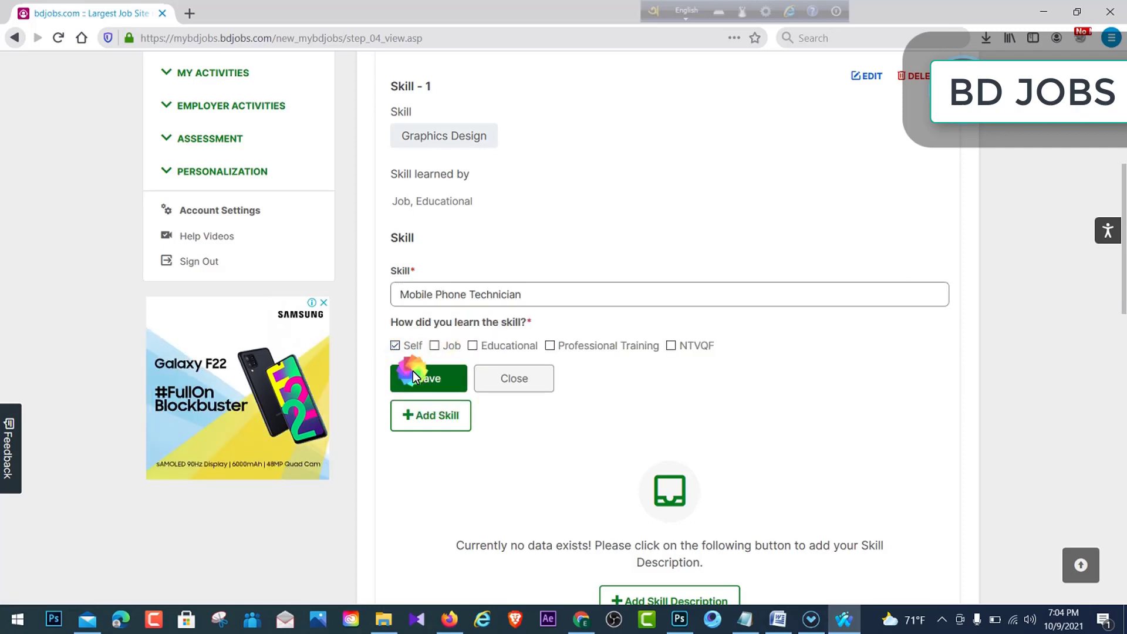
click(413, 371)
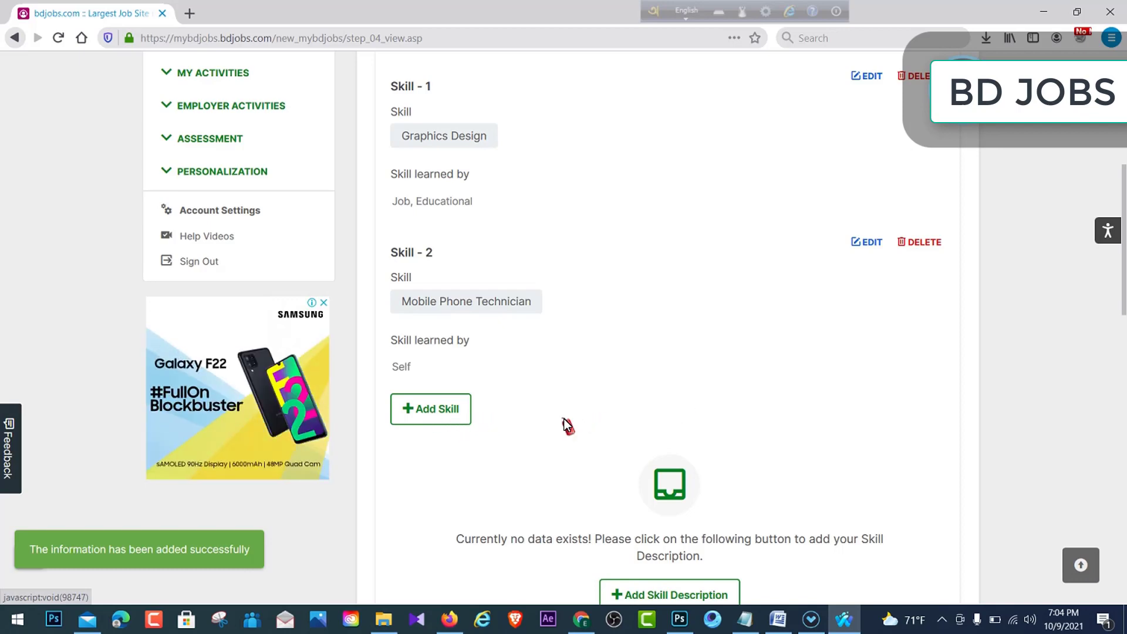
- Open an empty skill description box and focus it
scroll(566, 424, up, 4)
scroll(569, 421, down, 10)
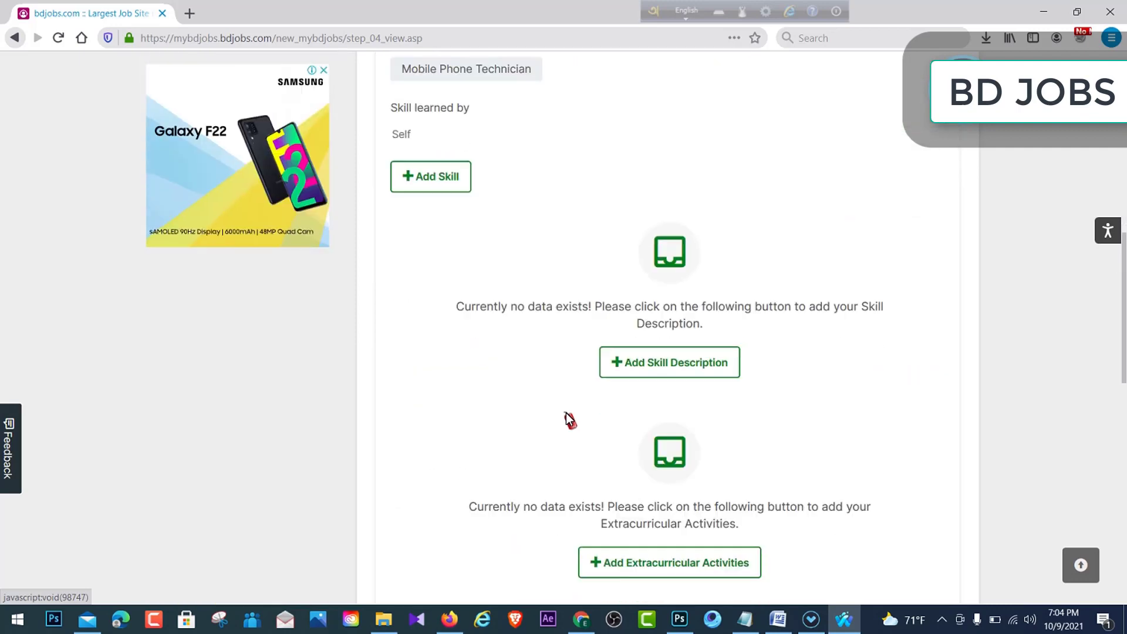
scroll(734, 327, up, 5)
scroll(763, 317, down, 1)
scroll(763, 317, down, 1)
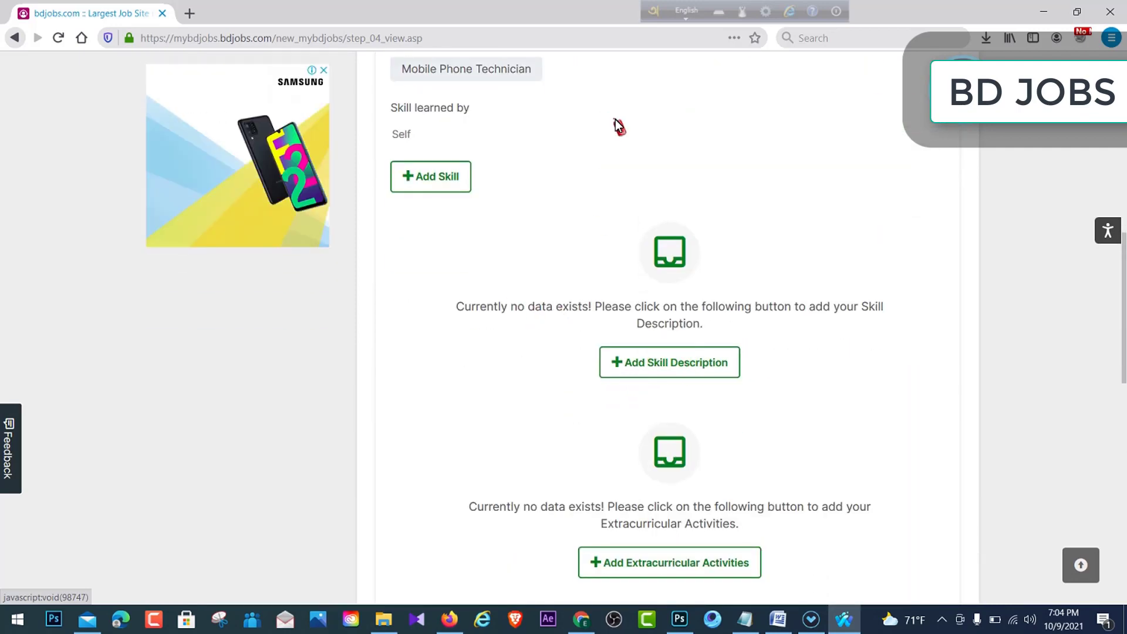
scroll(586, 251, up, 1)
scroll(668, 205, down, 4)
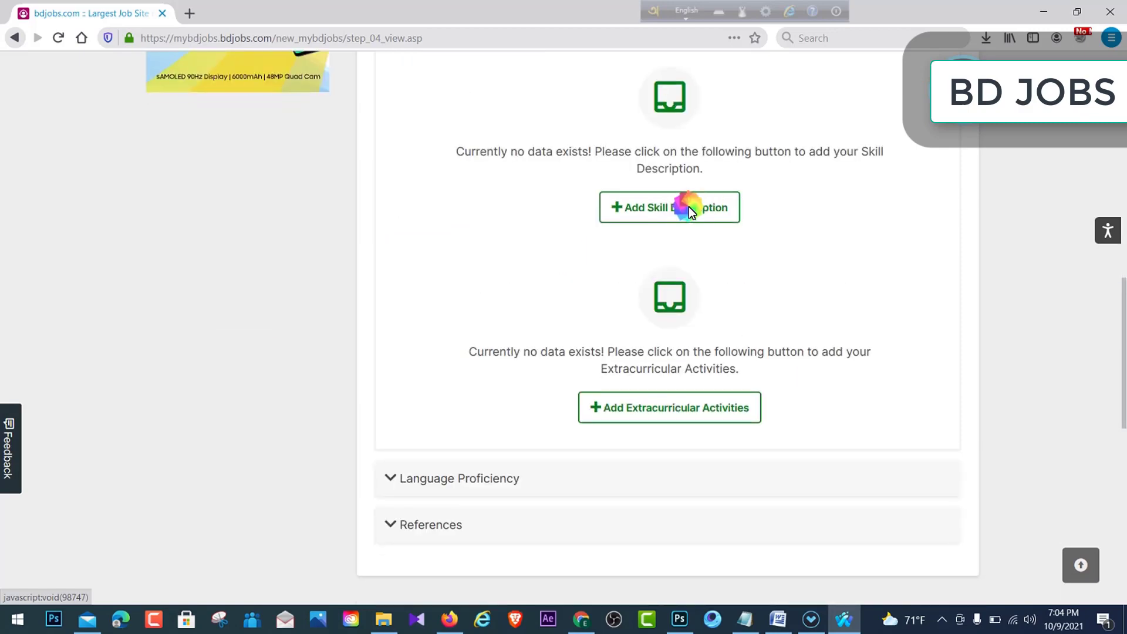
click(688, 209)
scroll(505, 223, up, 2)
click(420, 260)
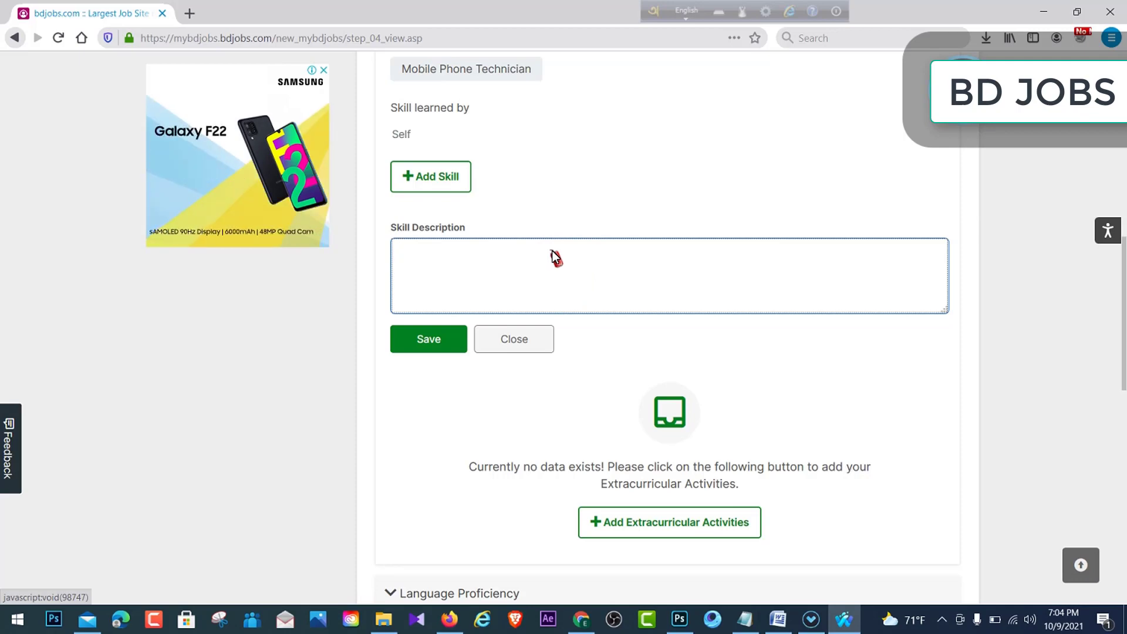
scroll(665, 350, down, 4)
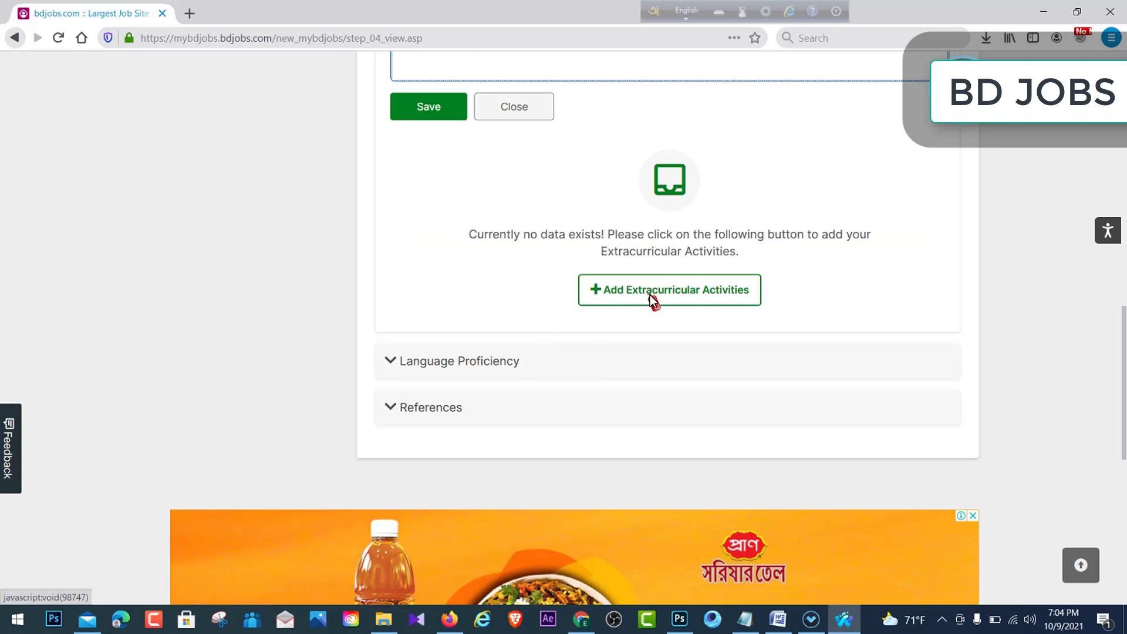
- Start an Extracurricular Activities entry and expand Language Proficiency
click(712, 287)
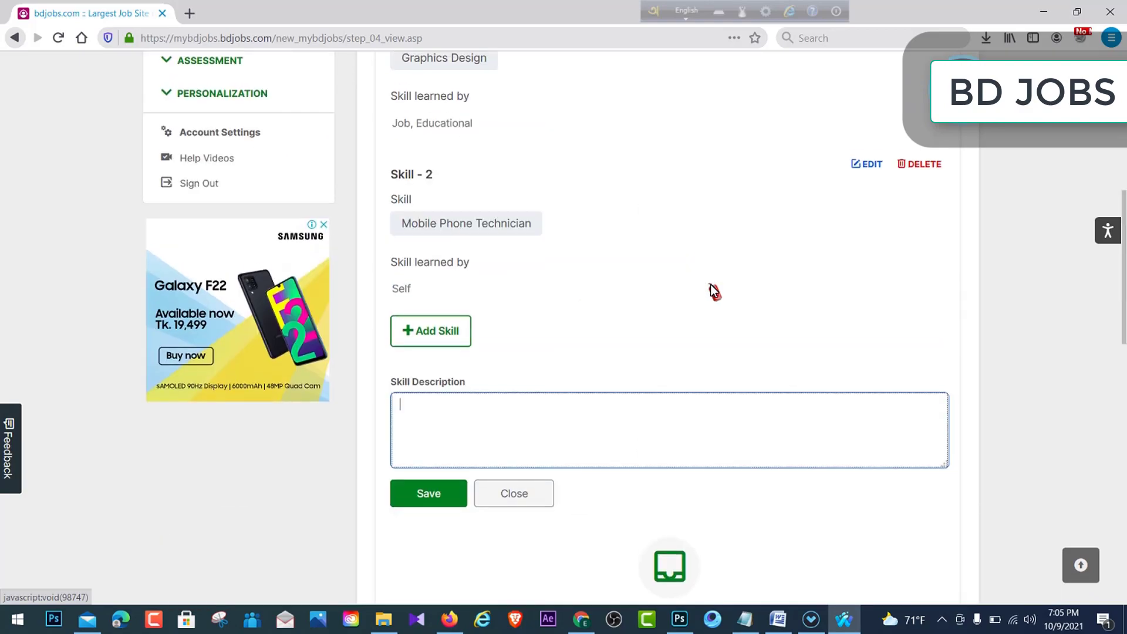
scroll(573, 330, down, 5)
click(494, 442)
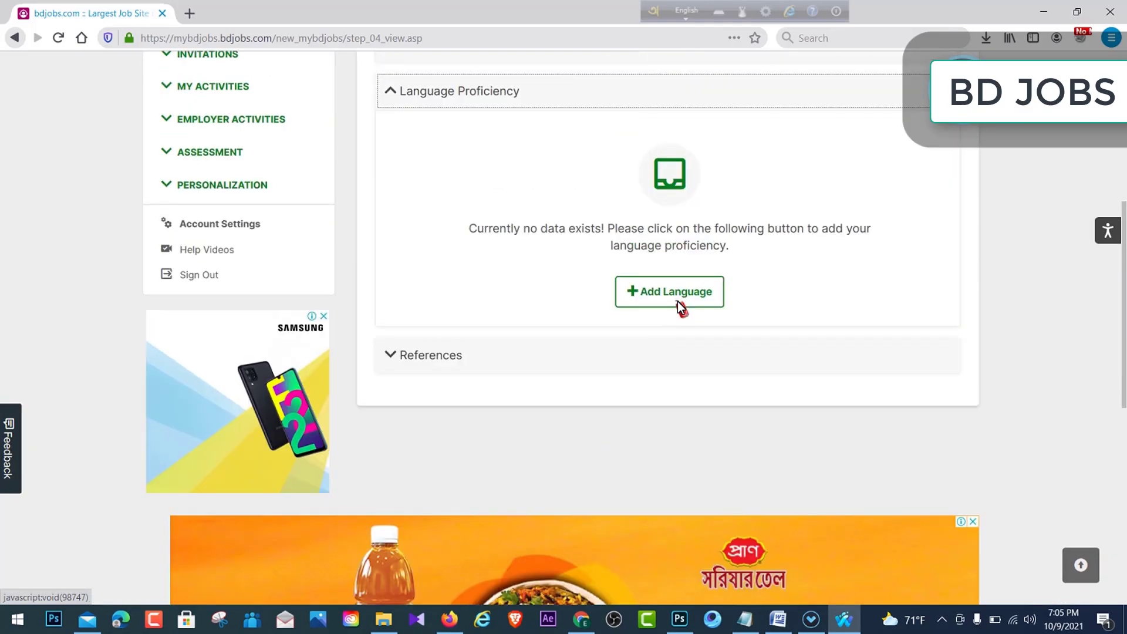
- Save Language 1 as Bangla with High reading, writing and speaking, then start a second entry
click(668, 287)
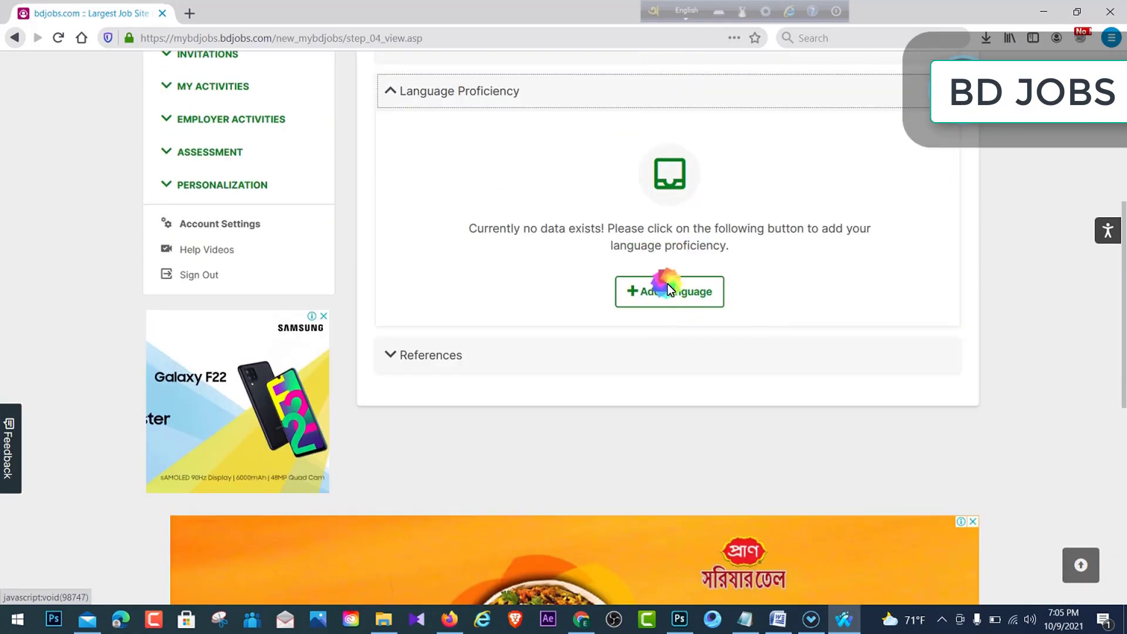
click(496, 186)
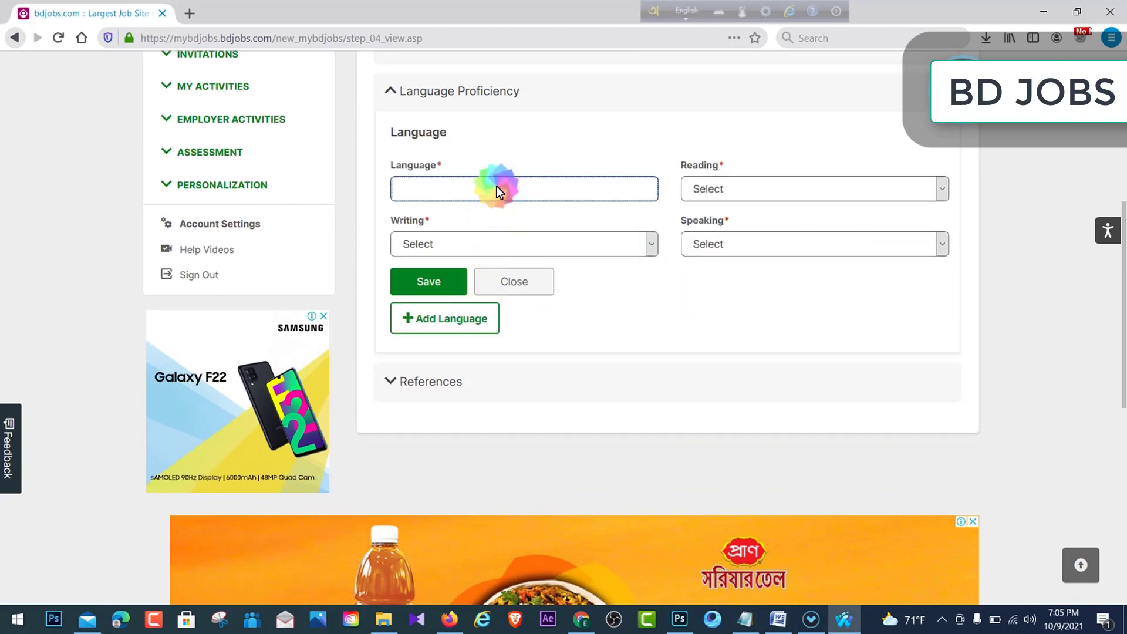
text(B)
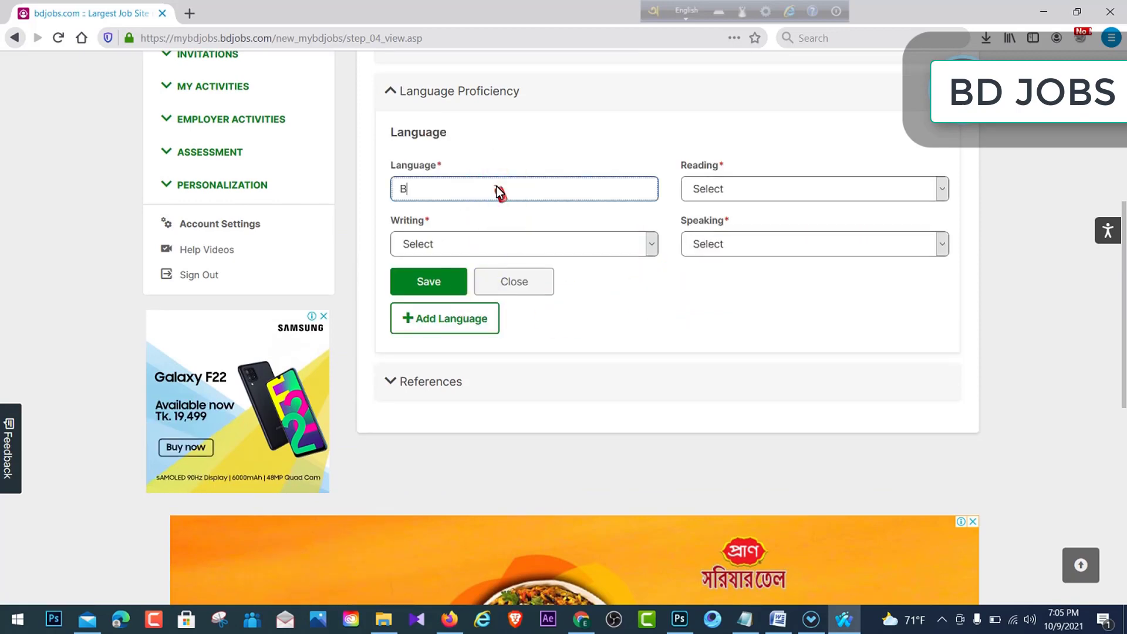
text(an)
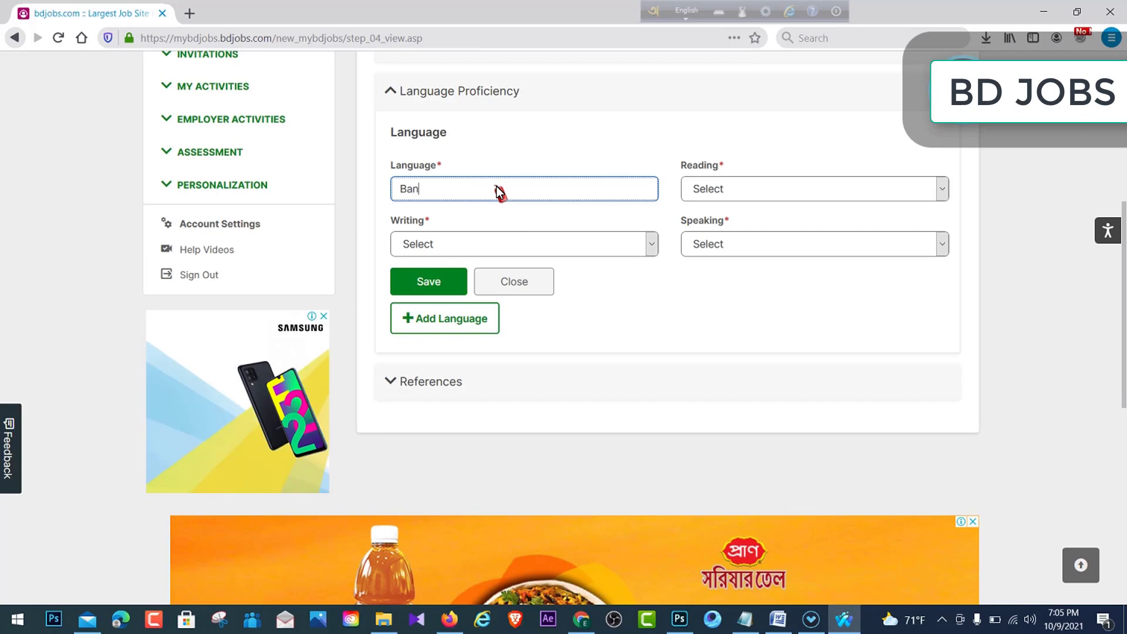
text(gla)
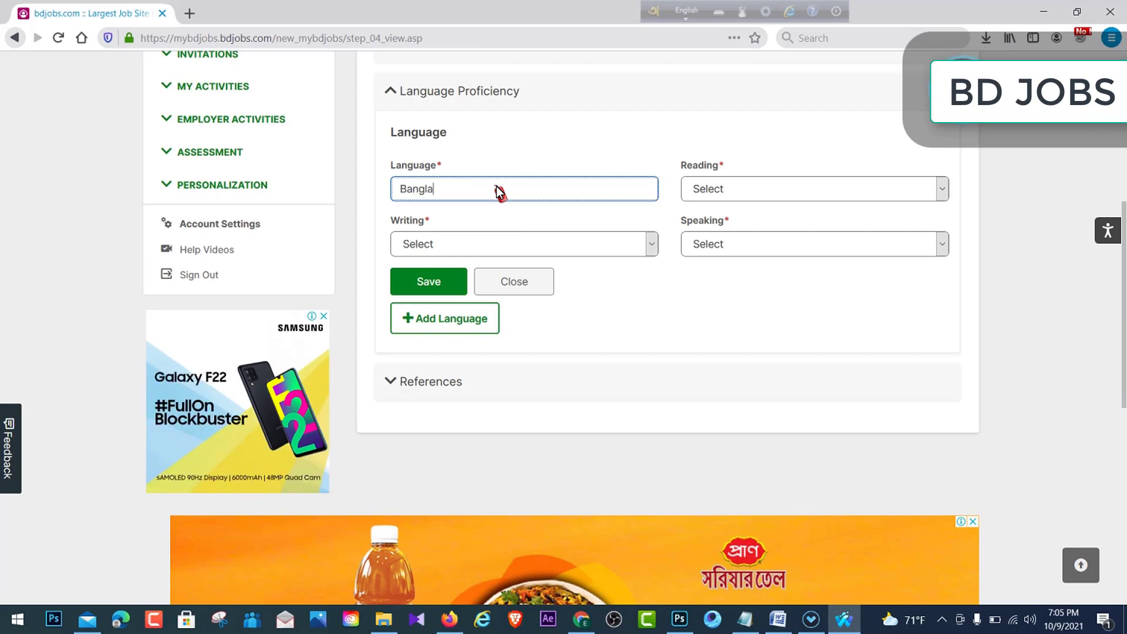
click(741, 189)
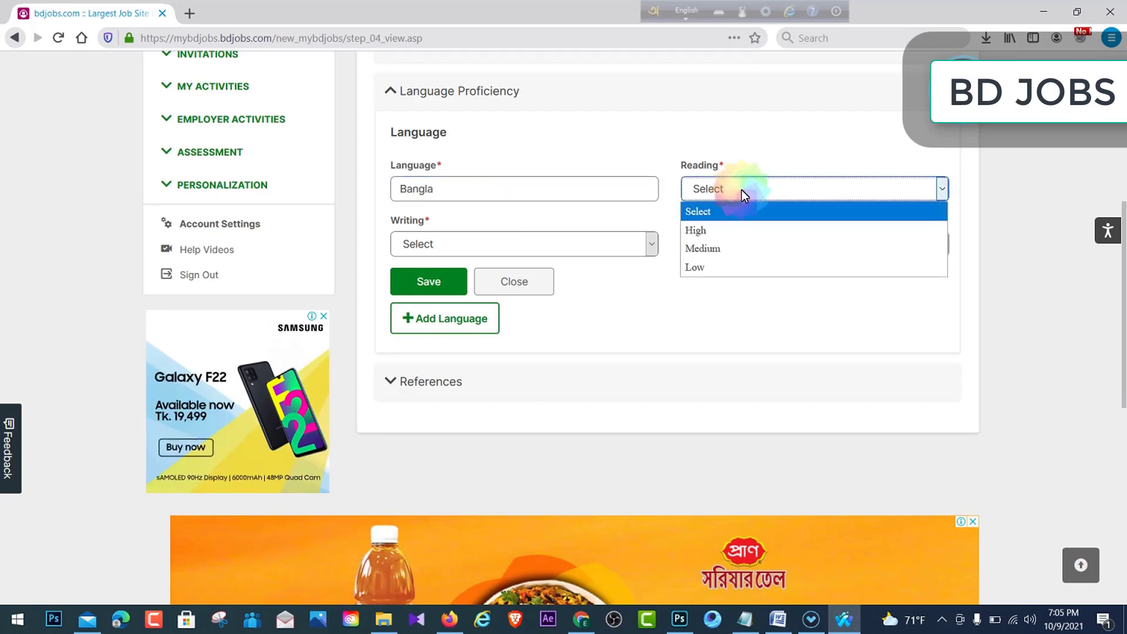
click(736, 232)
click(568, 252)
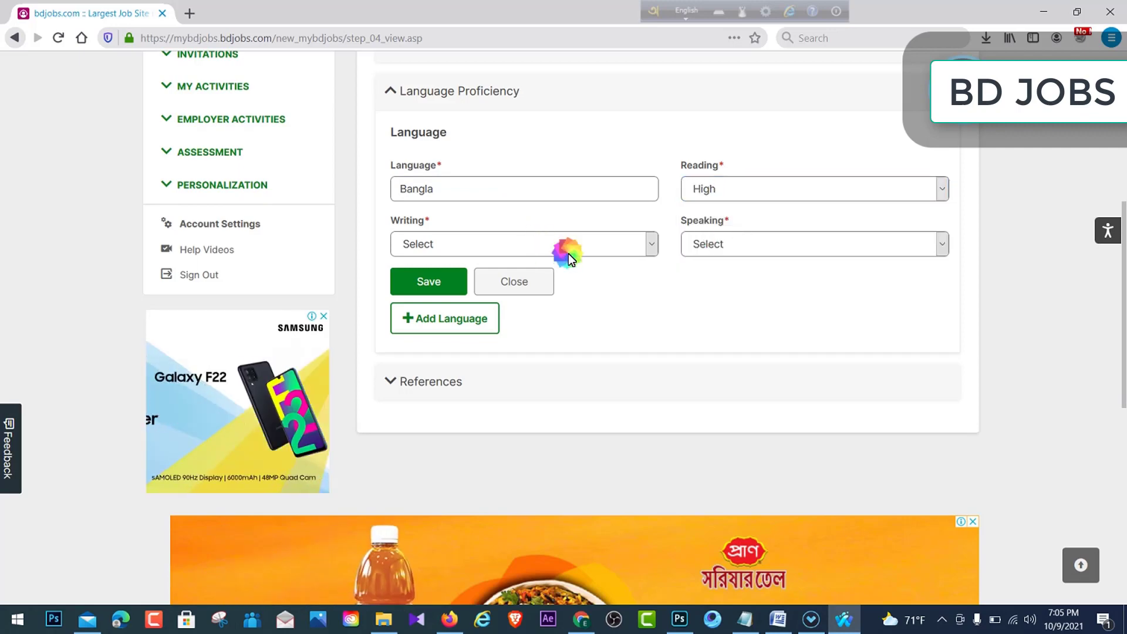
click(547, 285)
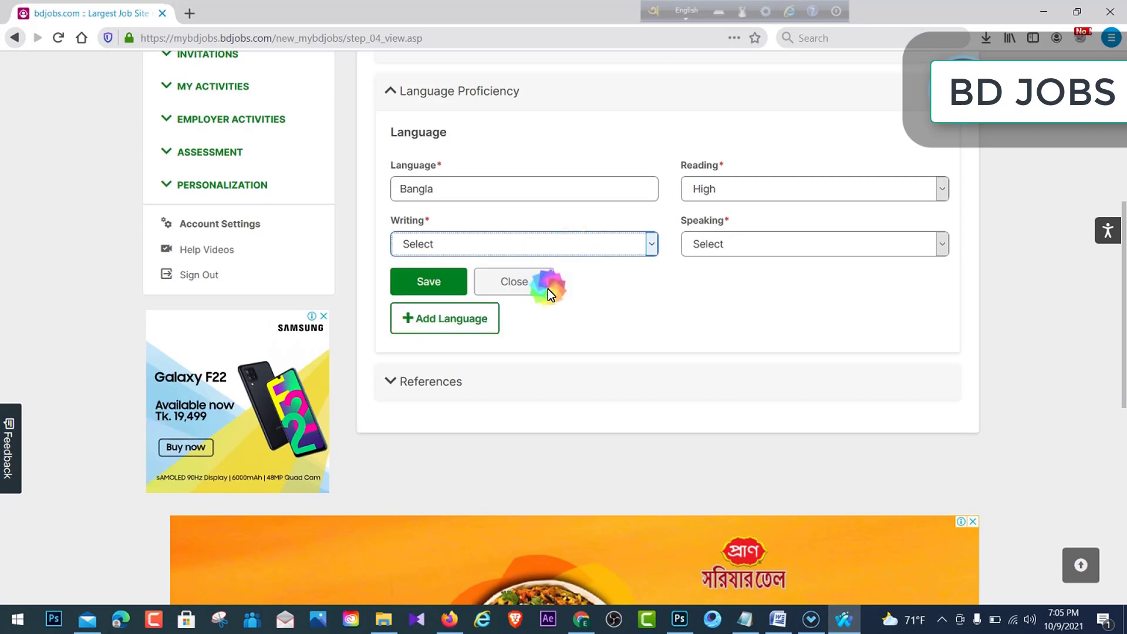
click(782, 244)
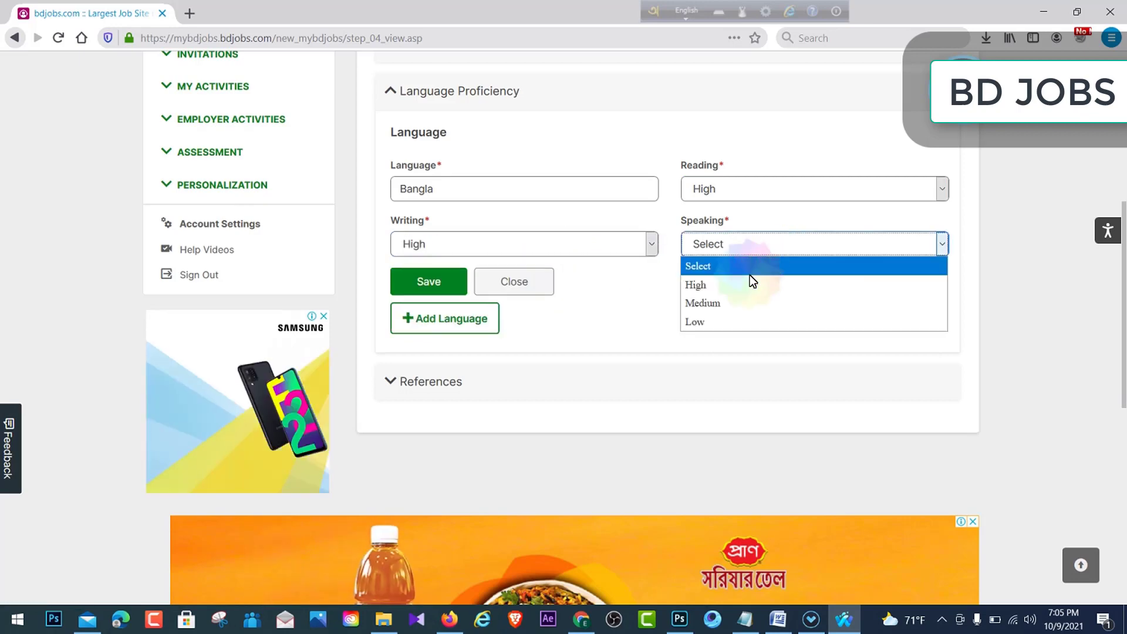
click(747, 282)
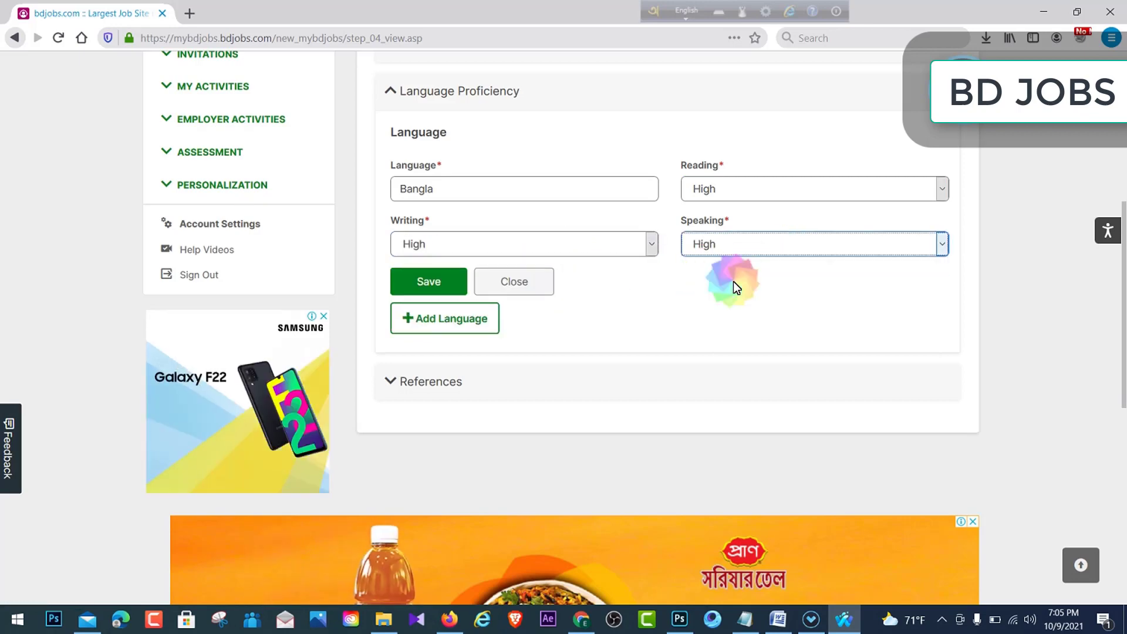
click(410, 282)
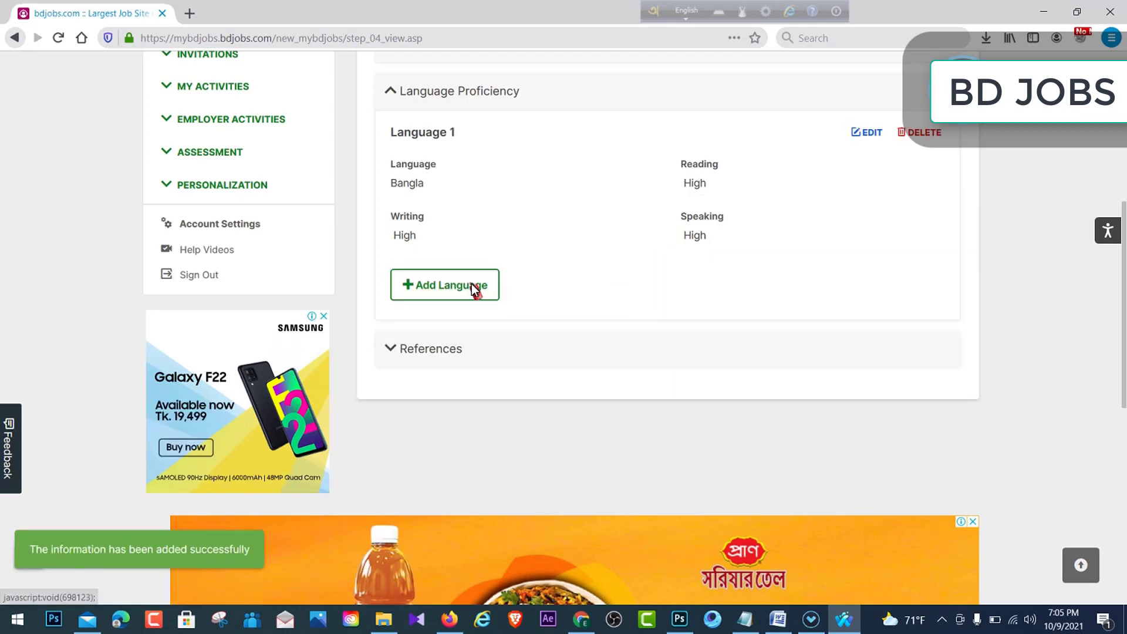
click(458, 287)
- Save English as a language with Medium reading, High writing and Medium speaking
click(461, 336)
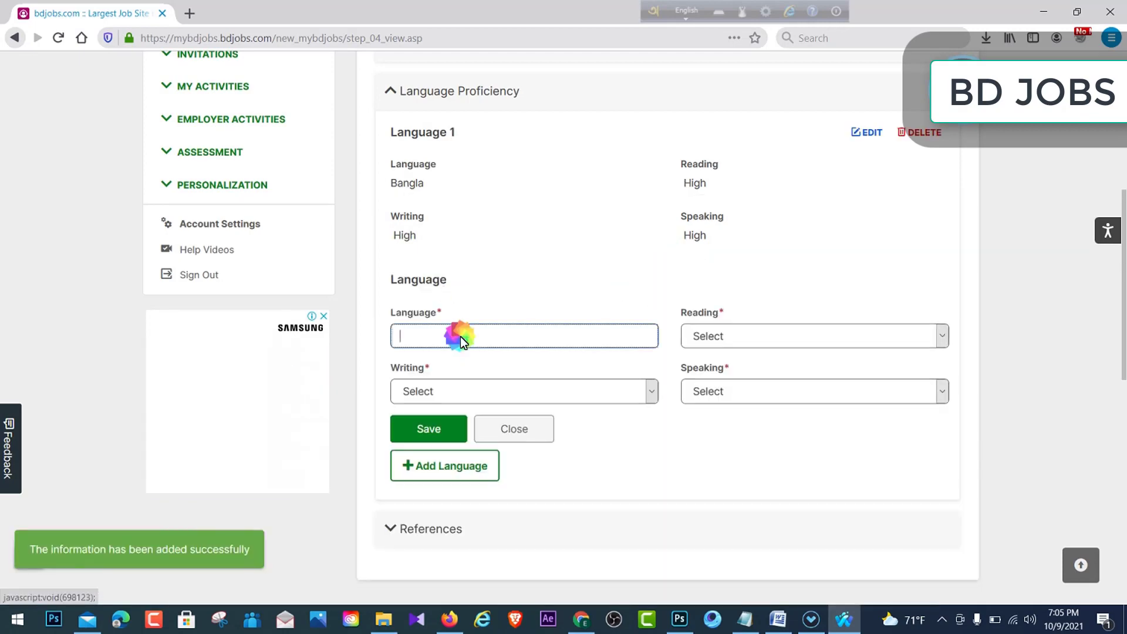
text(English)
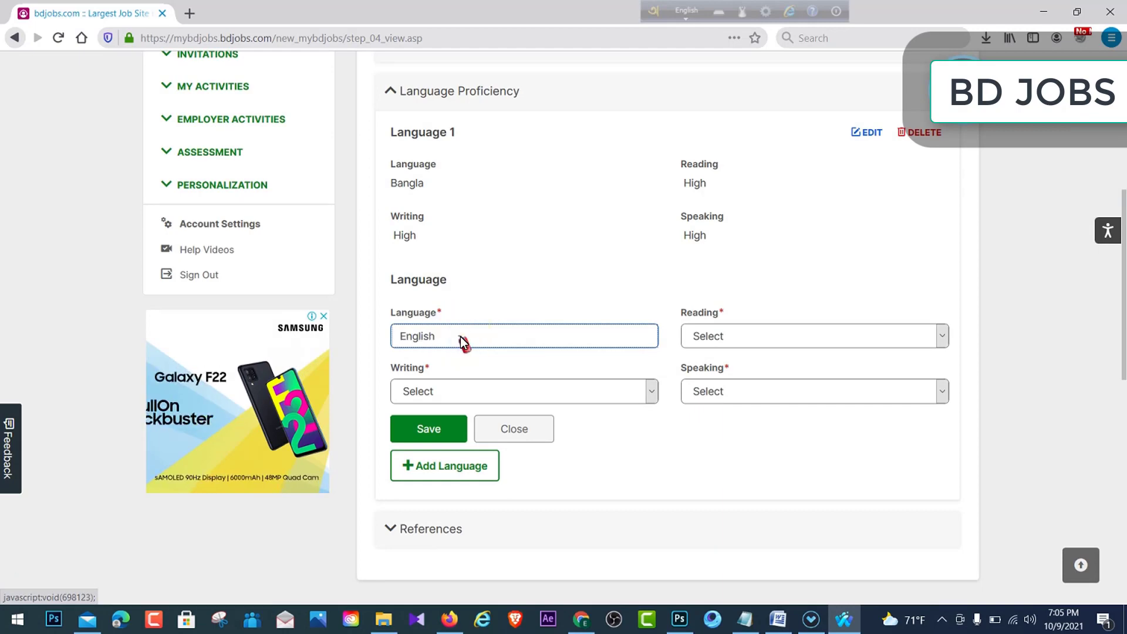
click(779, 327)
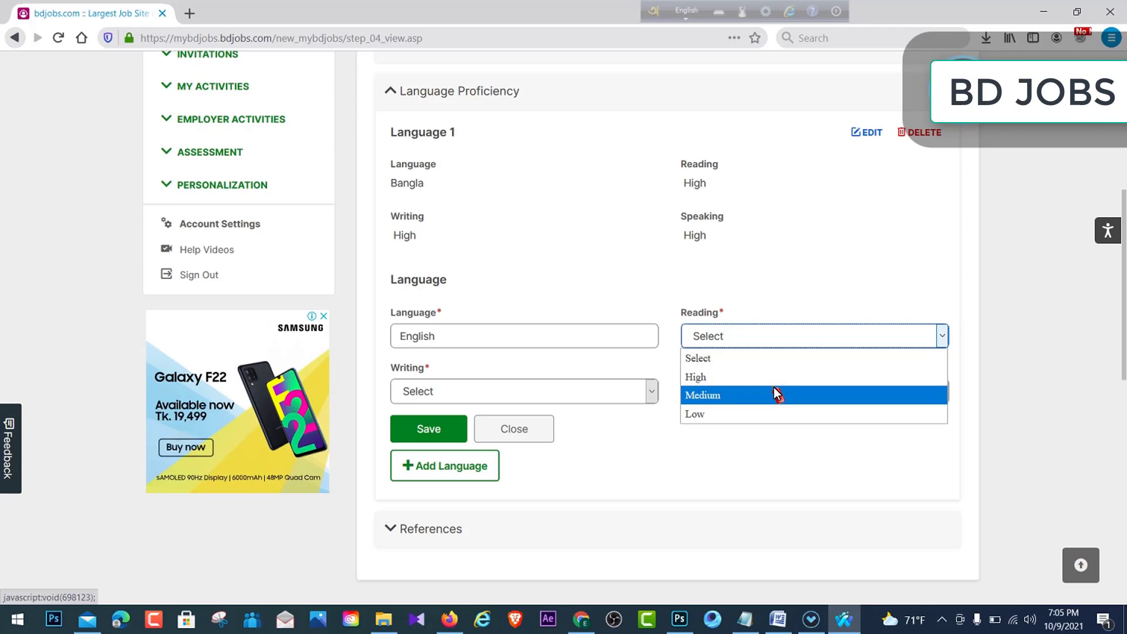
click(754, 389)
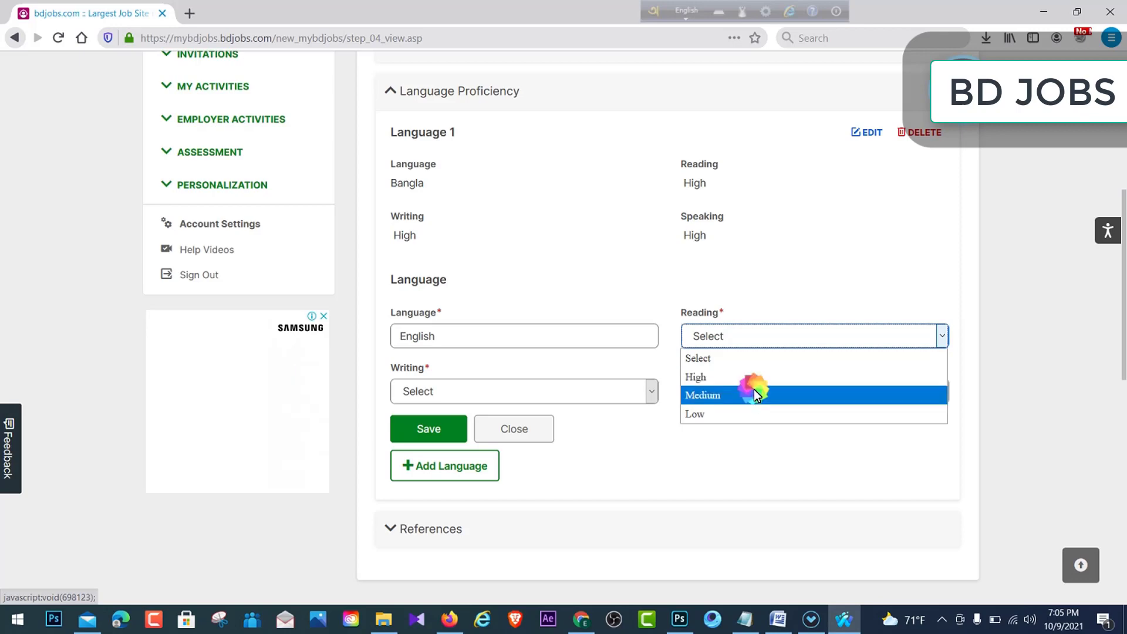
click(649, 390)
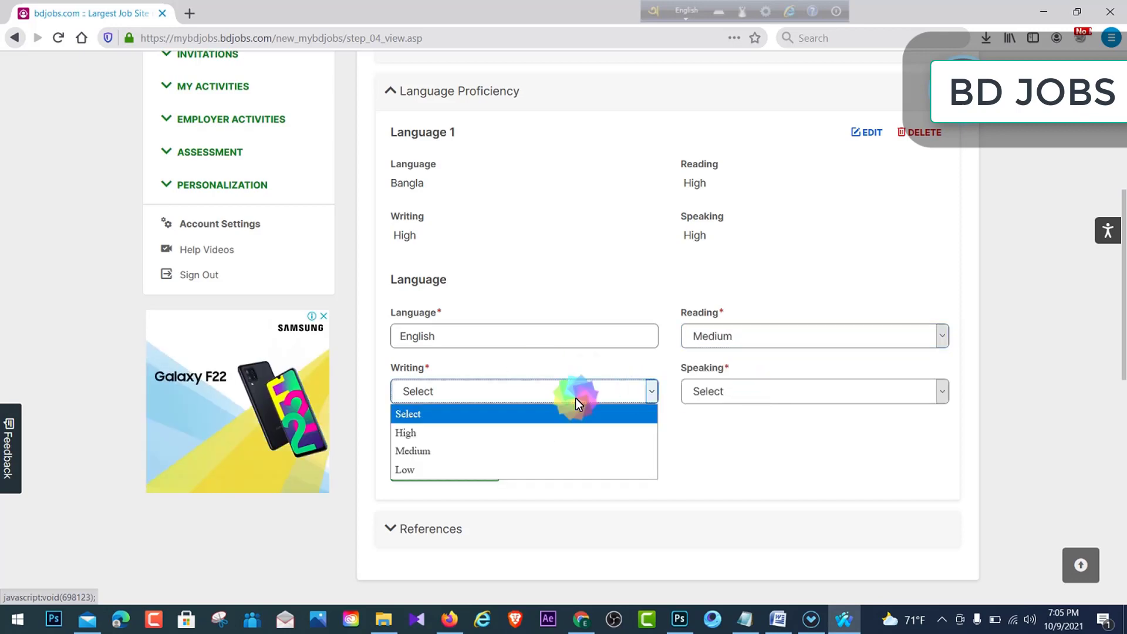
click(440, 433)
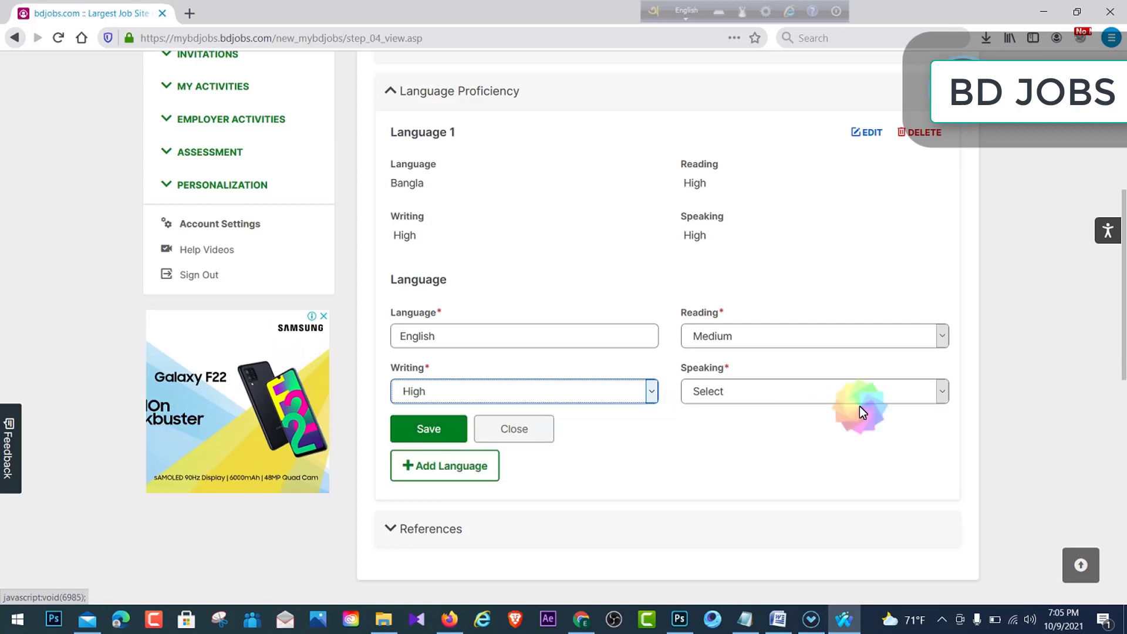
click(929, 391)
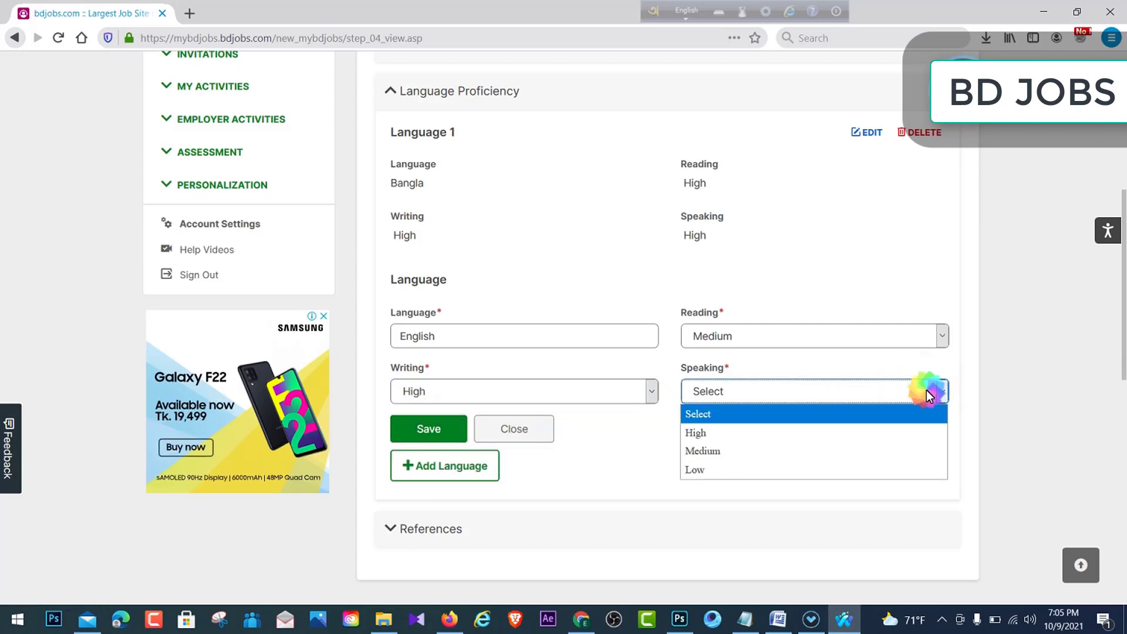
click(753, 449)
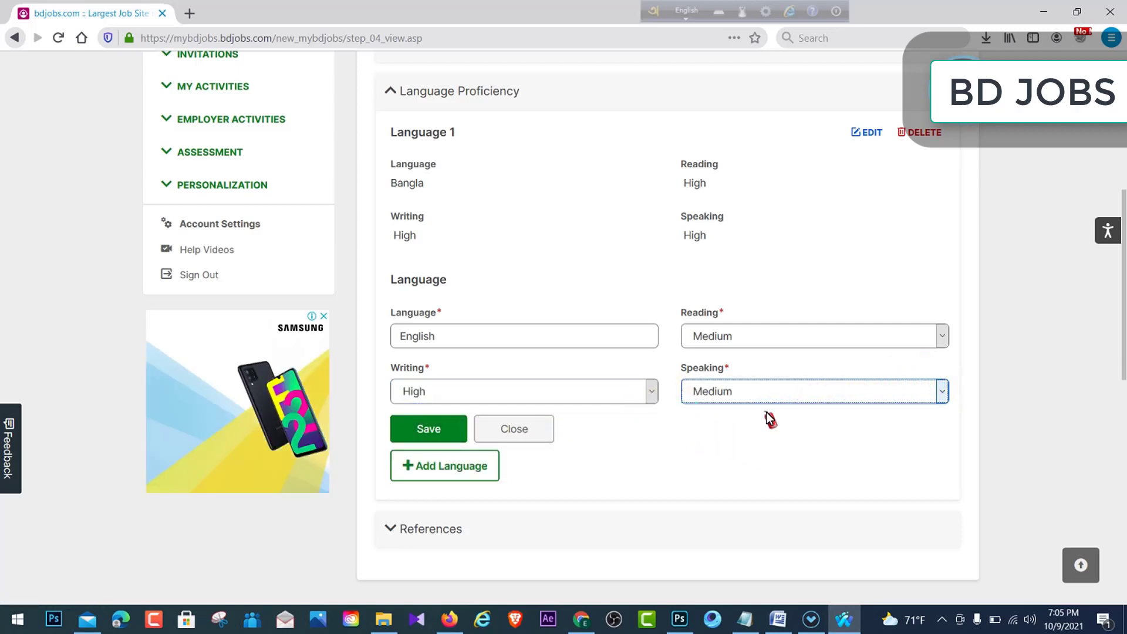
click(443, 421)
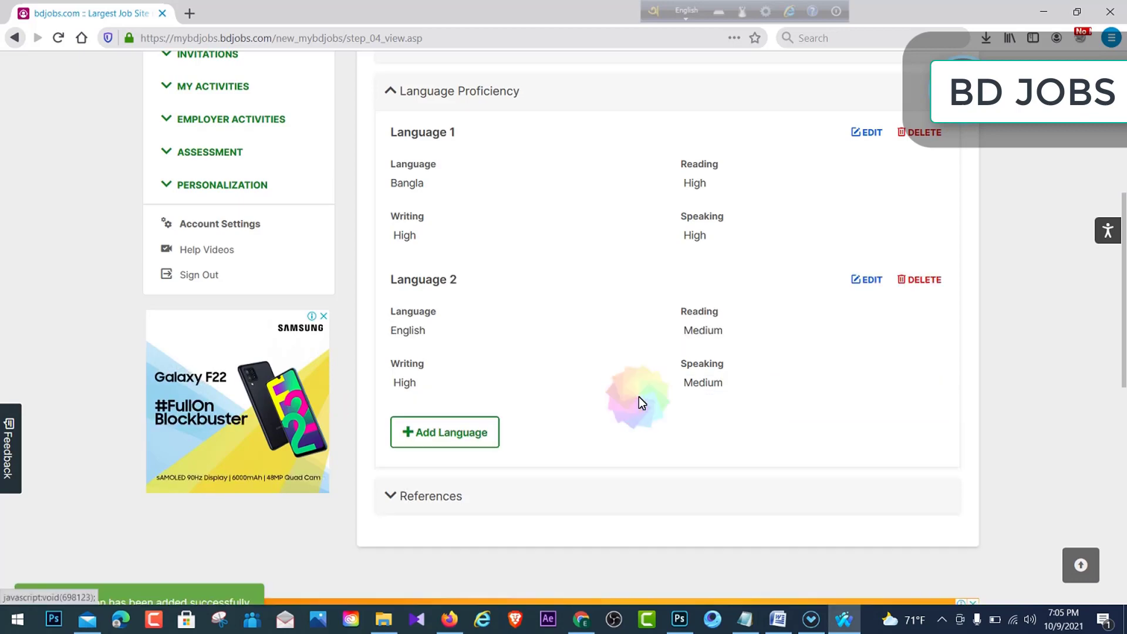
scroll(611, 381, down, 3)
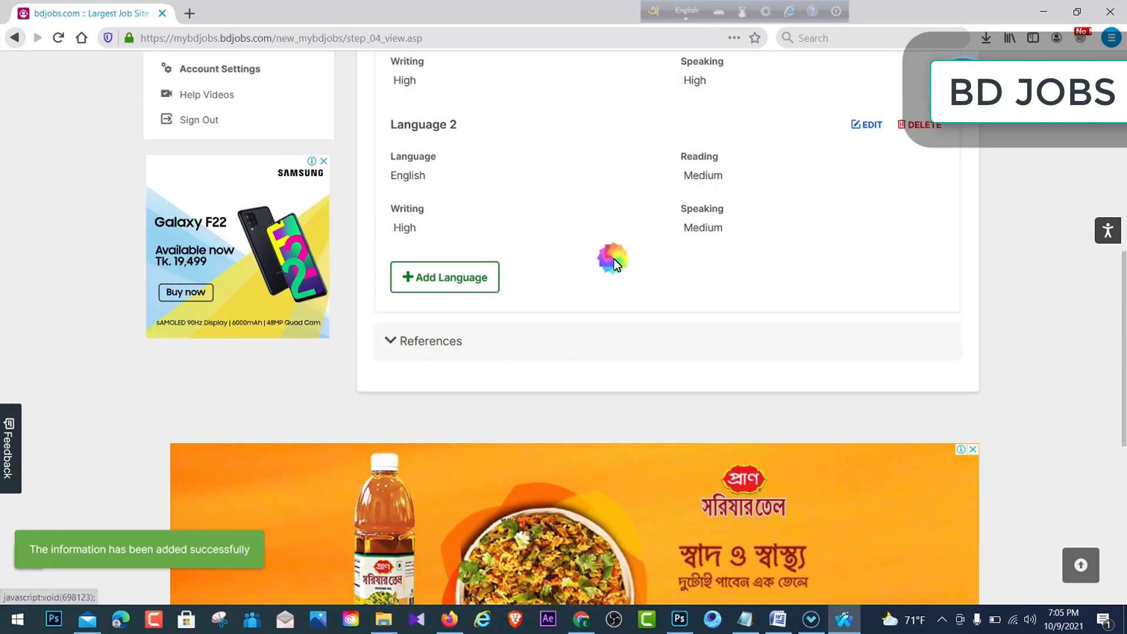
- Expand References, start a new reference and enter the referee's name
click(421, 343)
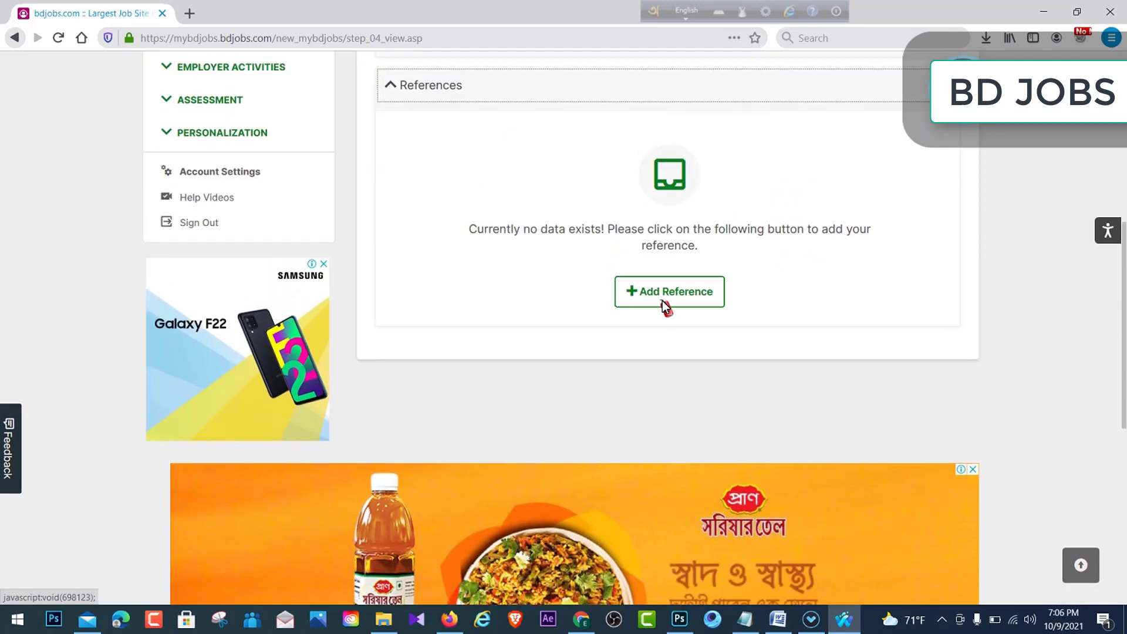
click(645, 291)
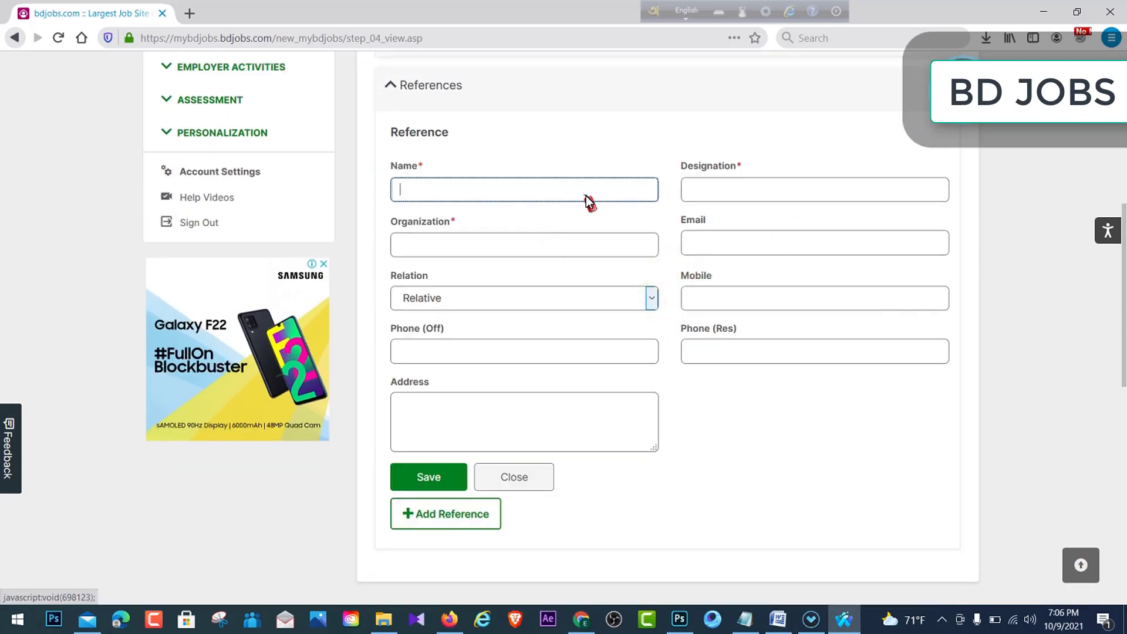
click(575, 189)
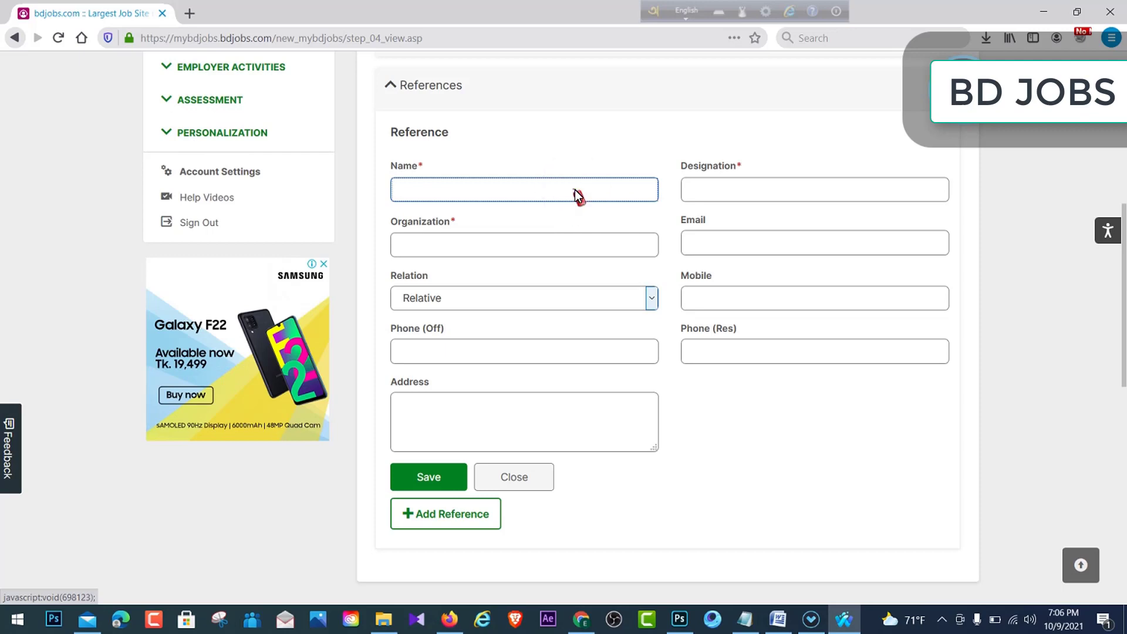
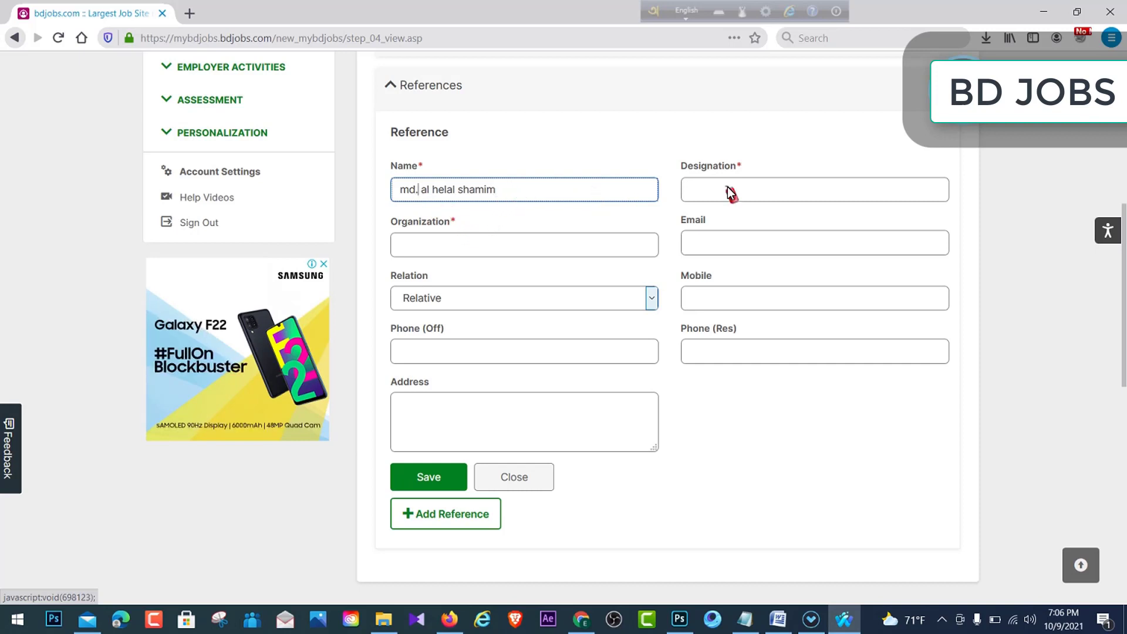
click(733, 191)
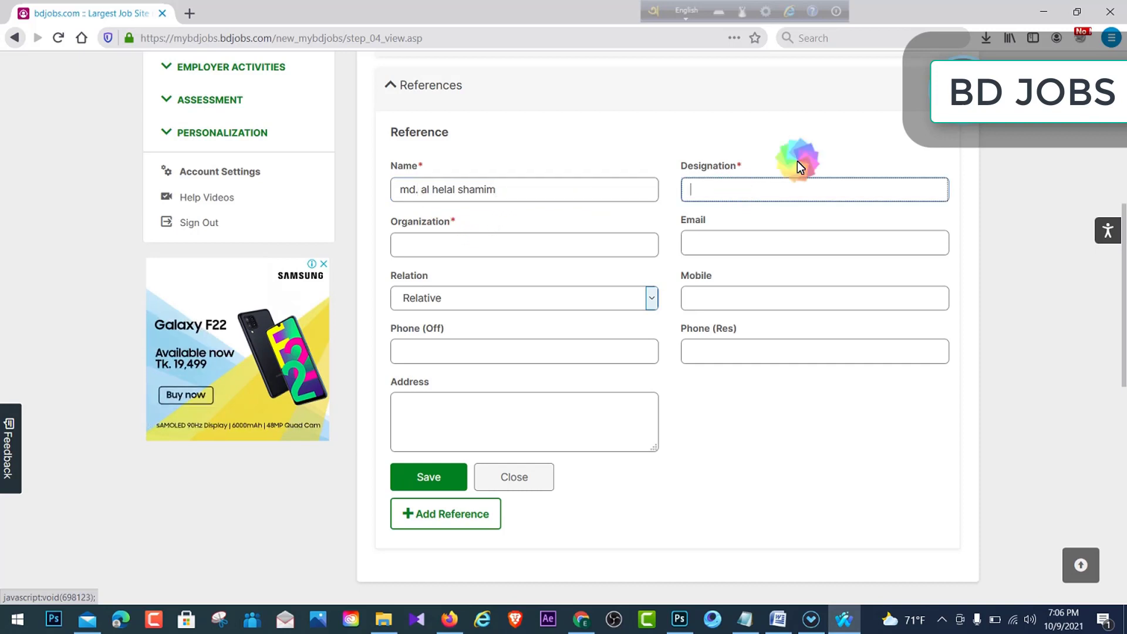
double_click(726, 165)
click(730, 186)
click(424, 245)
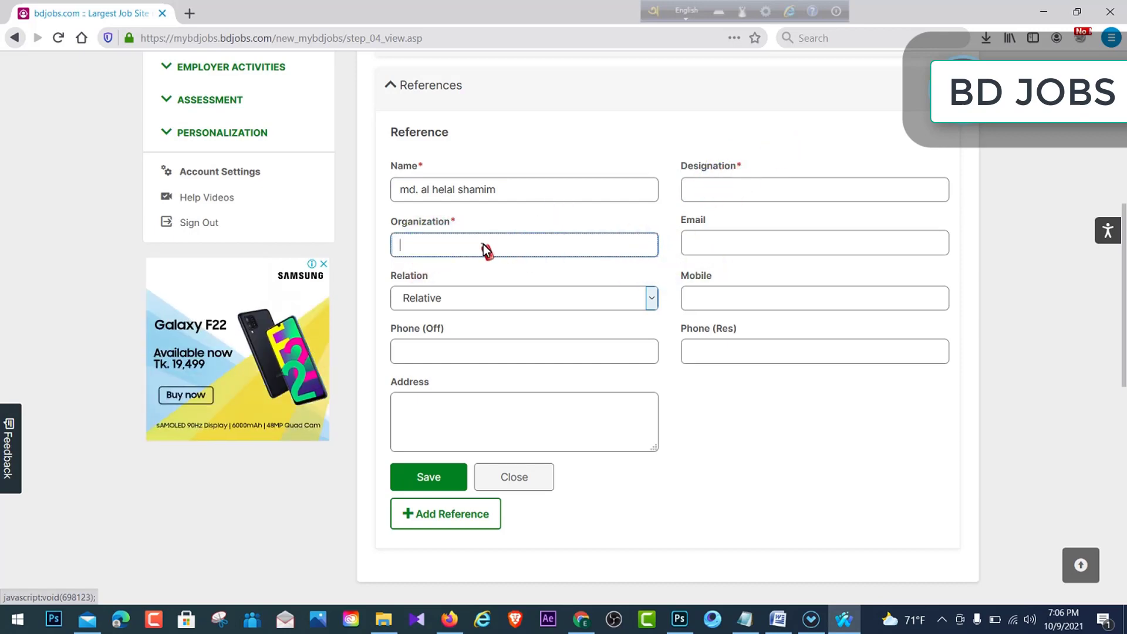
click(730, 248)
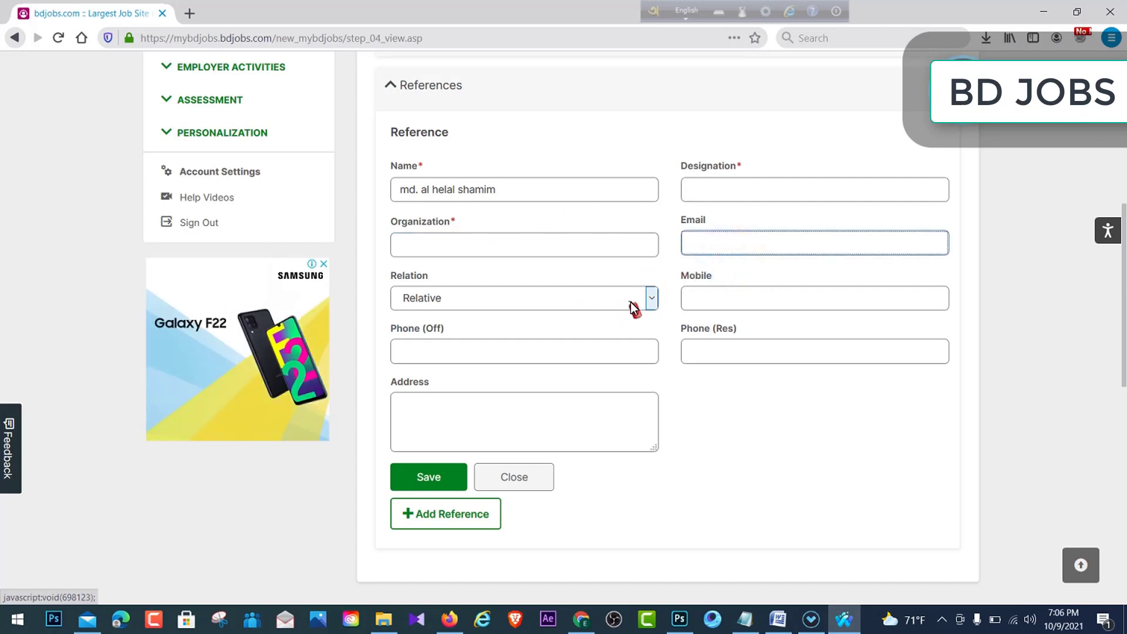
- Set the relation to Family Friend and enter the referee's mobile number and address
click(651, 301)
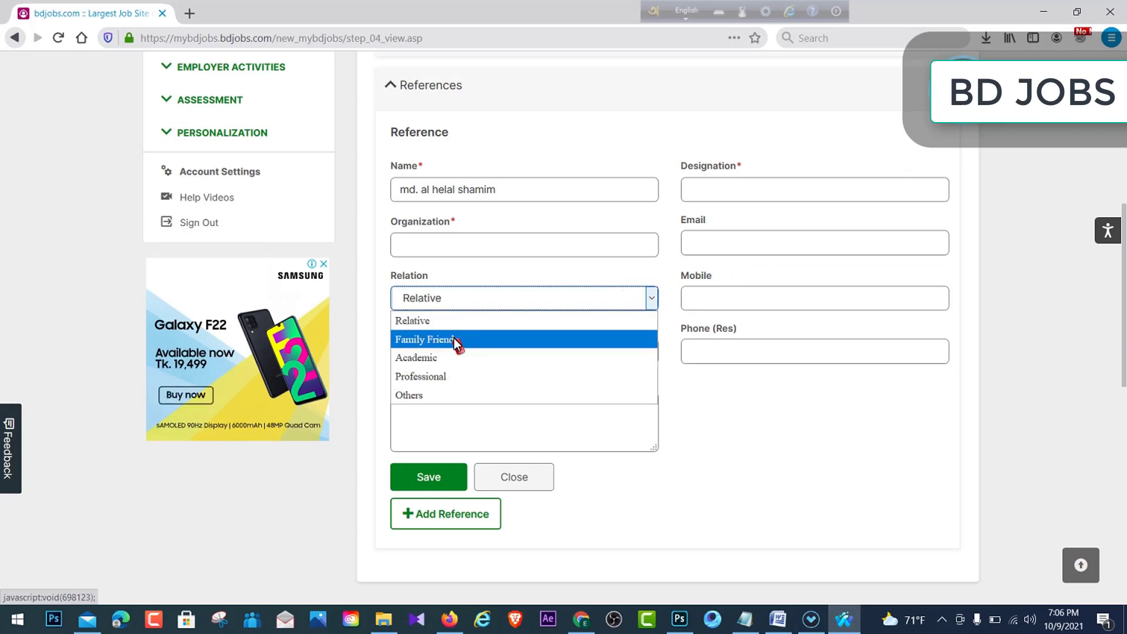
click(455, 300)
click(648, 301)
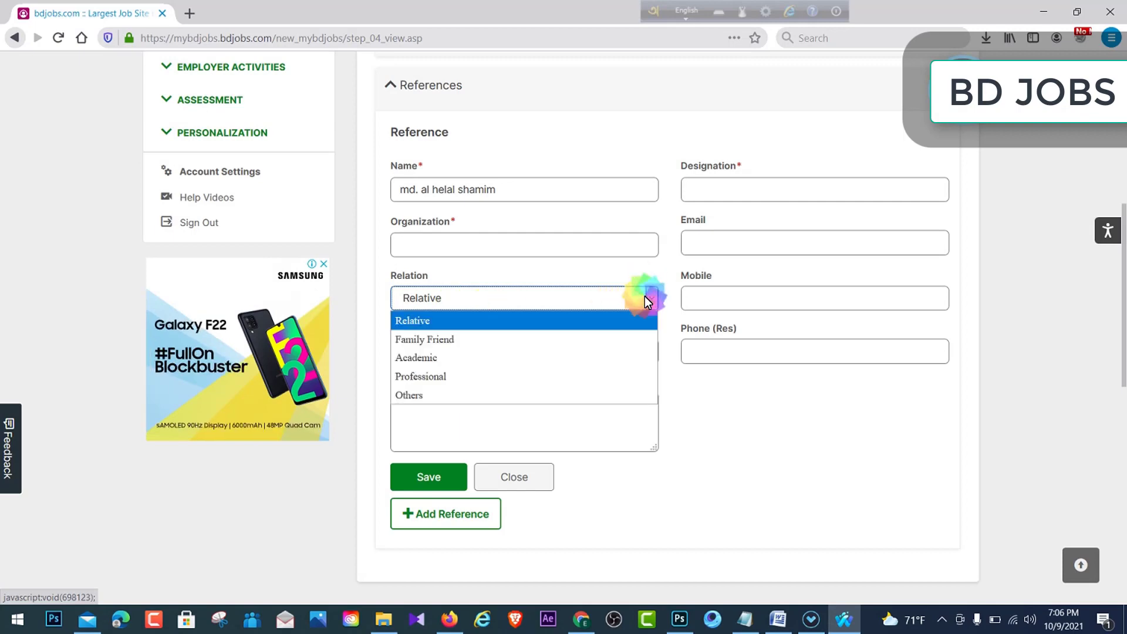
click(456, 340)
click(798, 301)
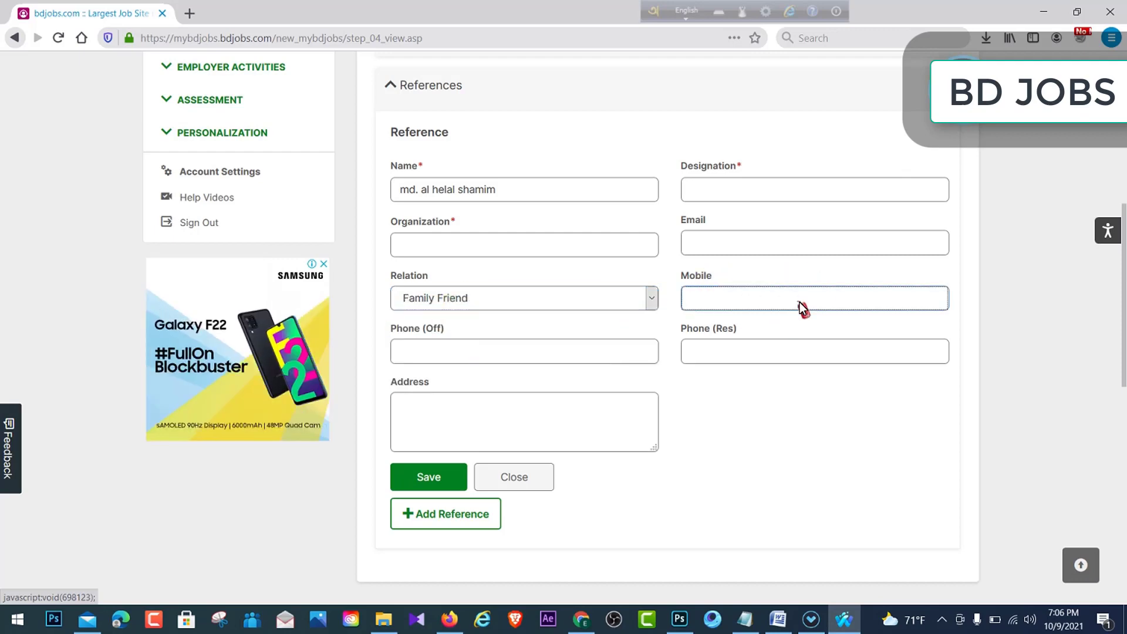
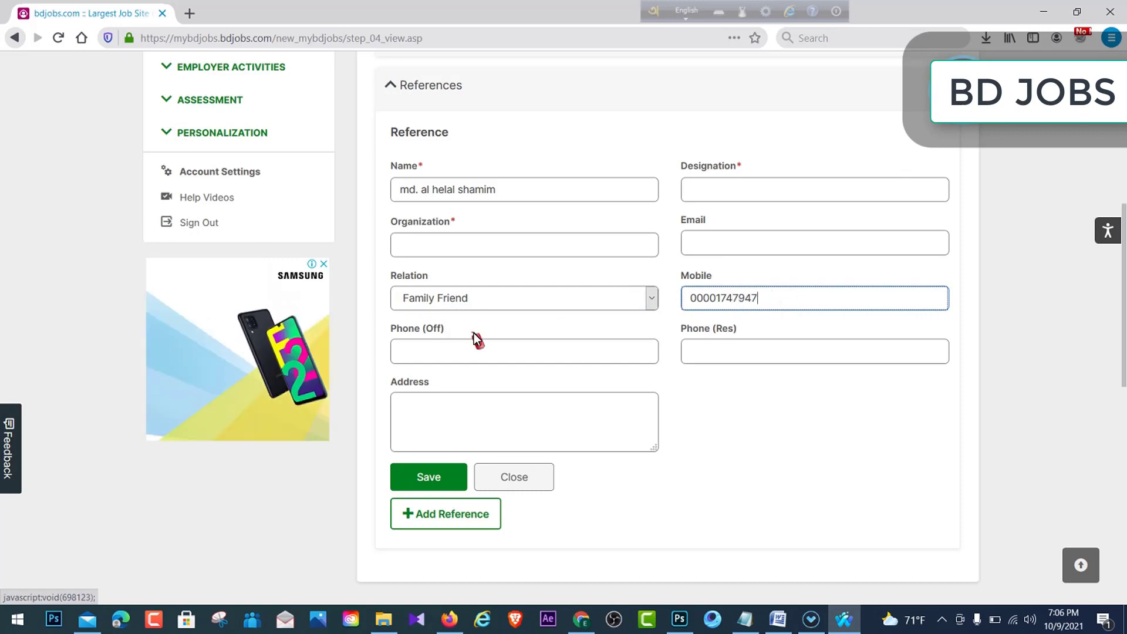
click(750, 361)
click(456, 428)
text(uu)
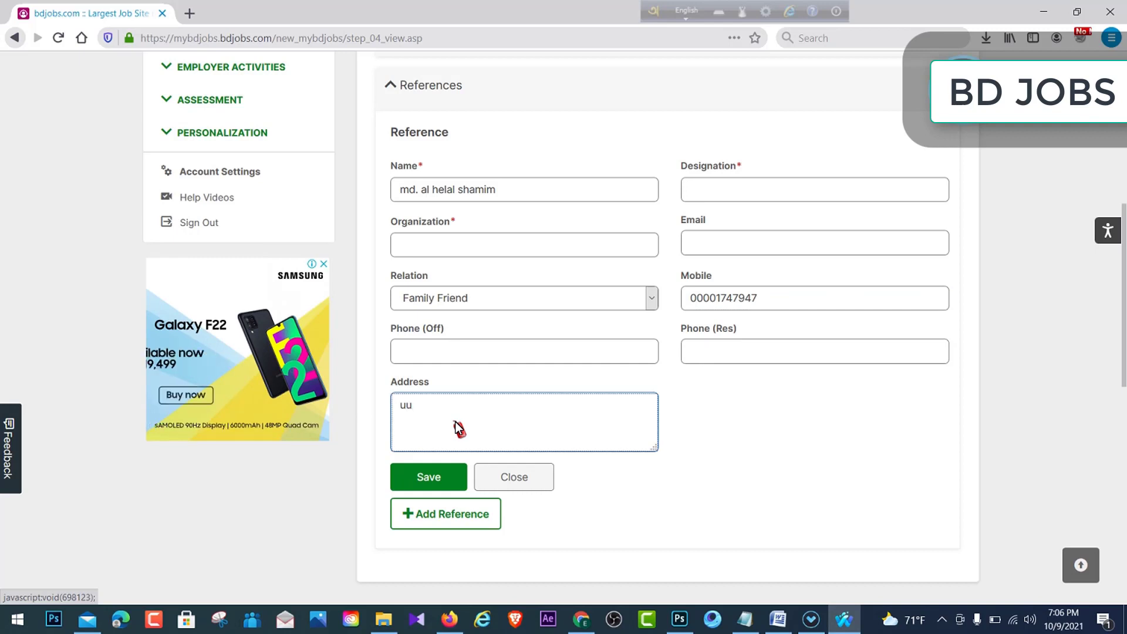
text( y)
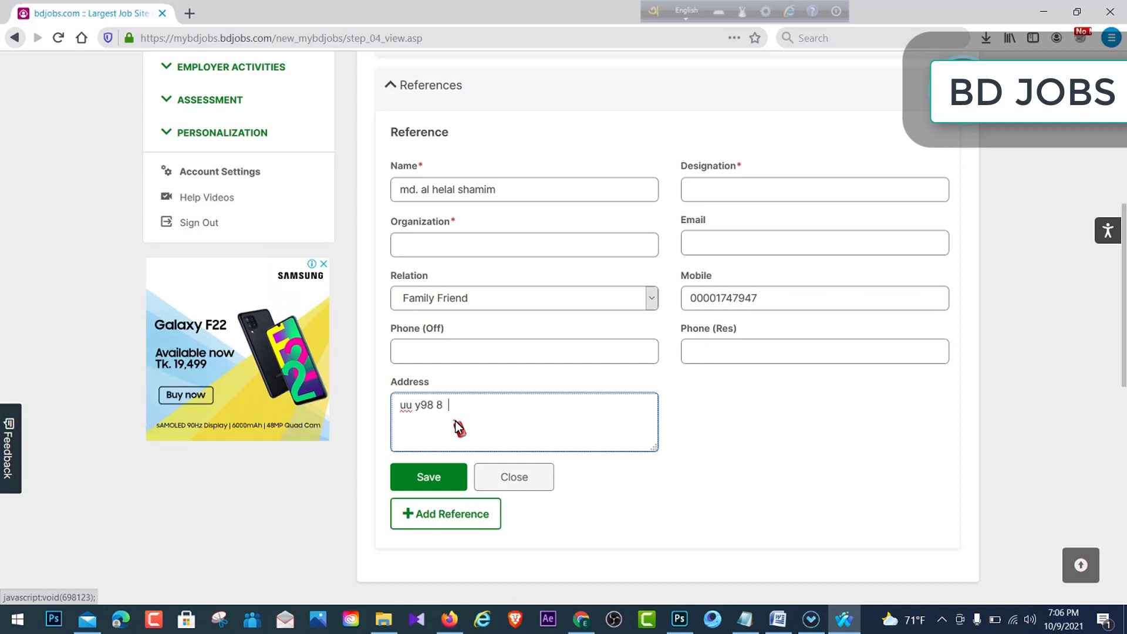
text(98)
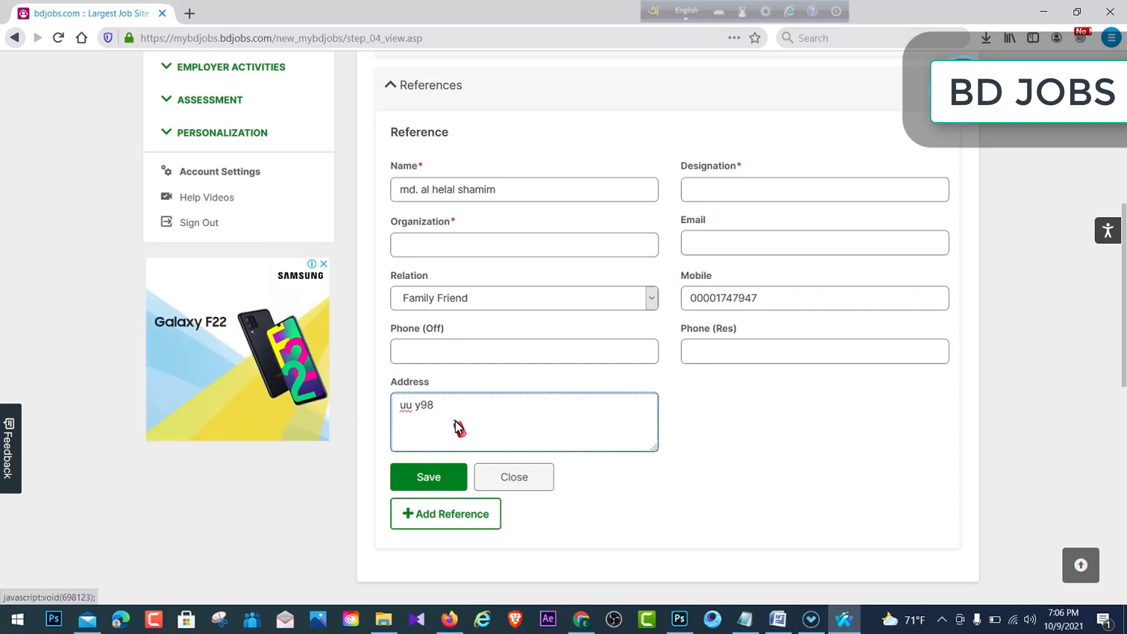
text( yy)
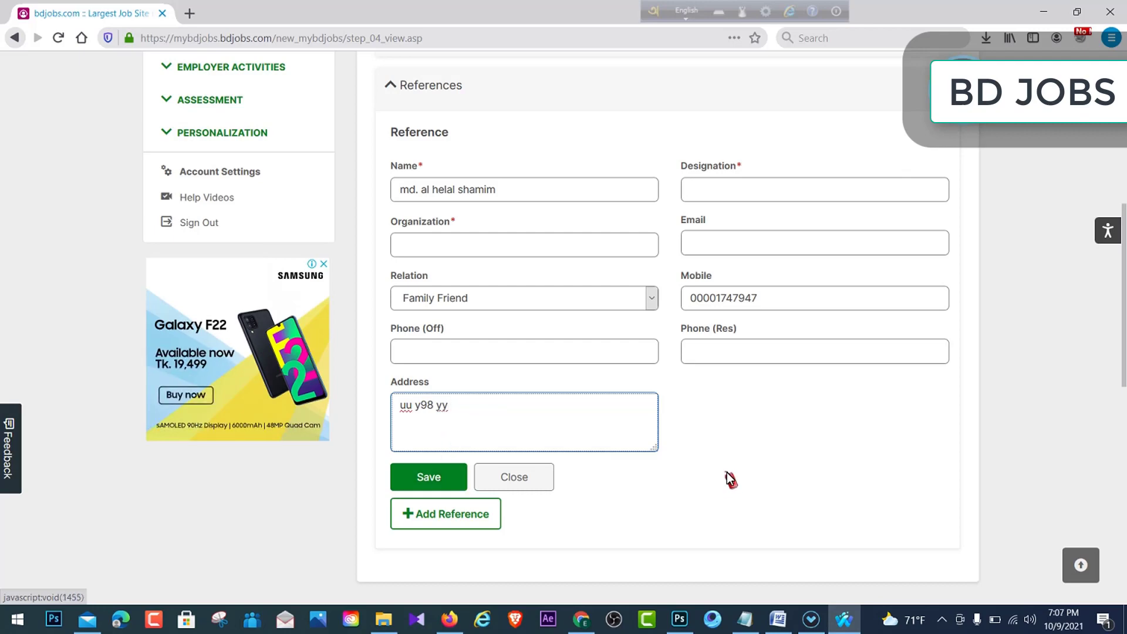
- Try saving the reference; errors say Designation and Organization cannot be empty
click(445, 477)
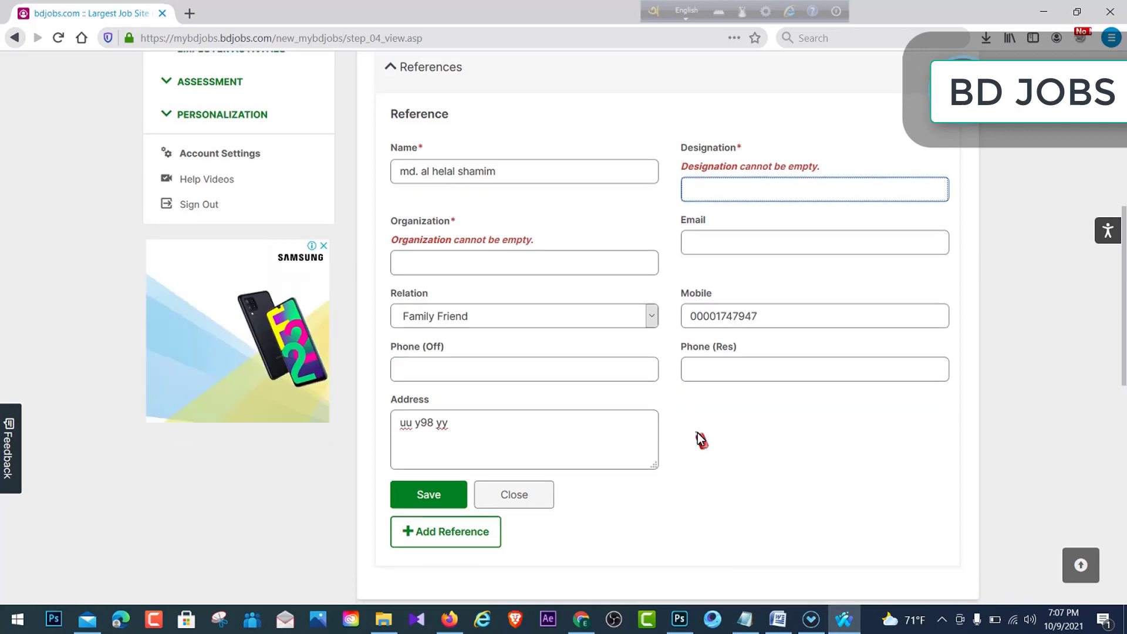
scroll(675, 411, up, 3)
scroll(652, 392, down, 4)
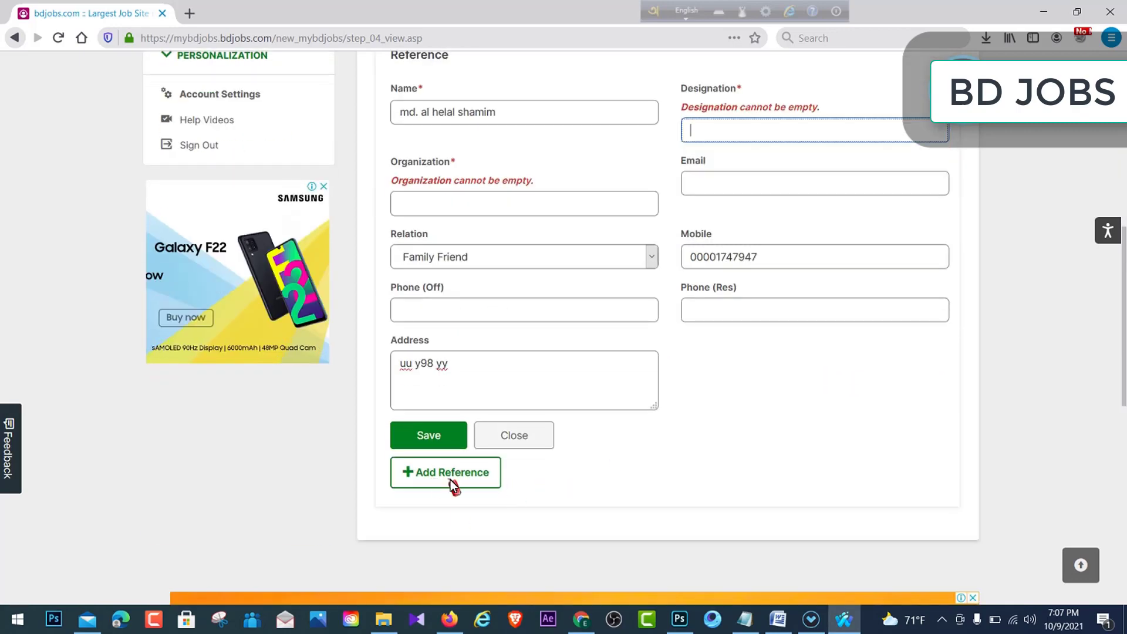
scroll(611, 467, up, 5)
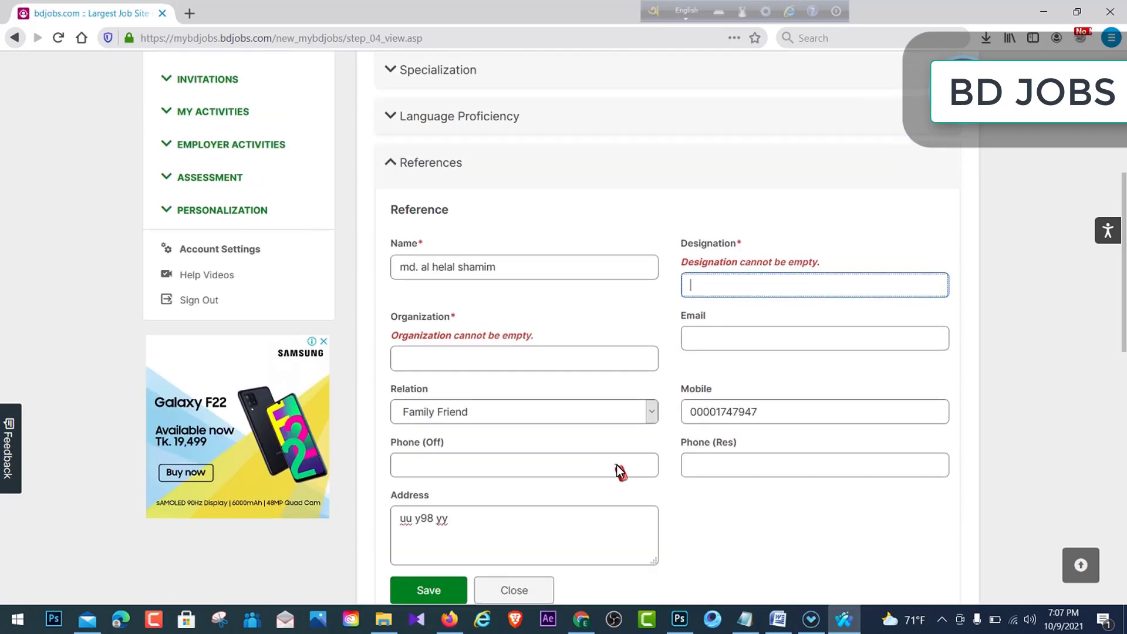
scroll(716, 341, up, 3)
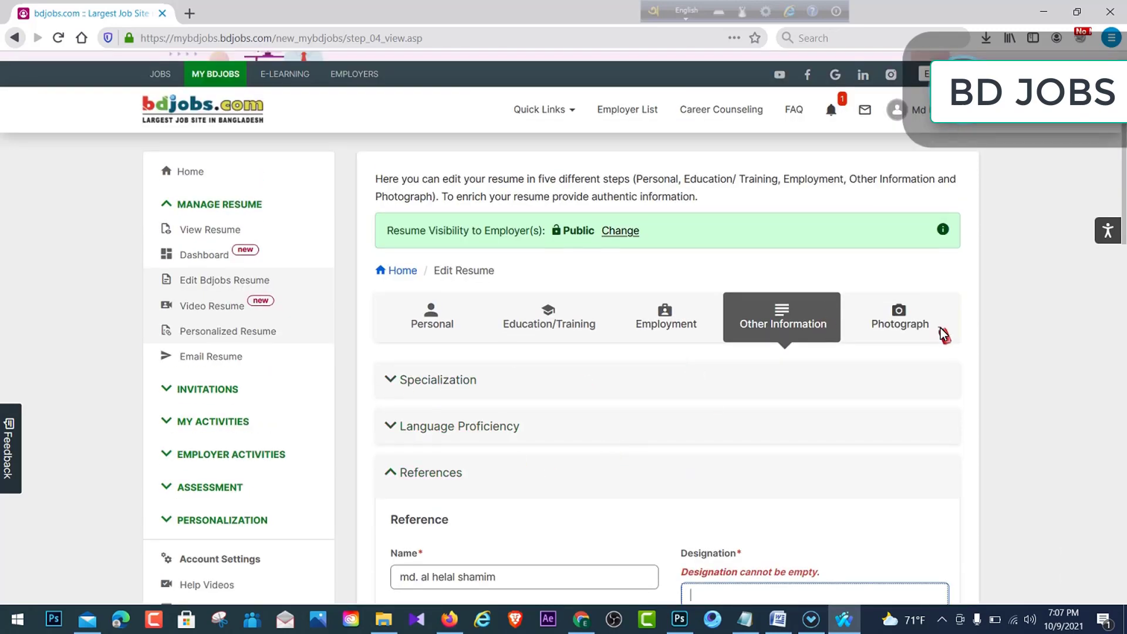
- On the Photograph step, browse the file picker to 'New folder (2)', then cancel without a photo
click(893, 328)
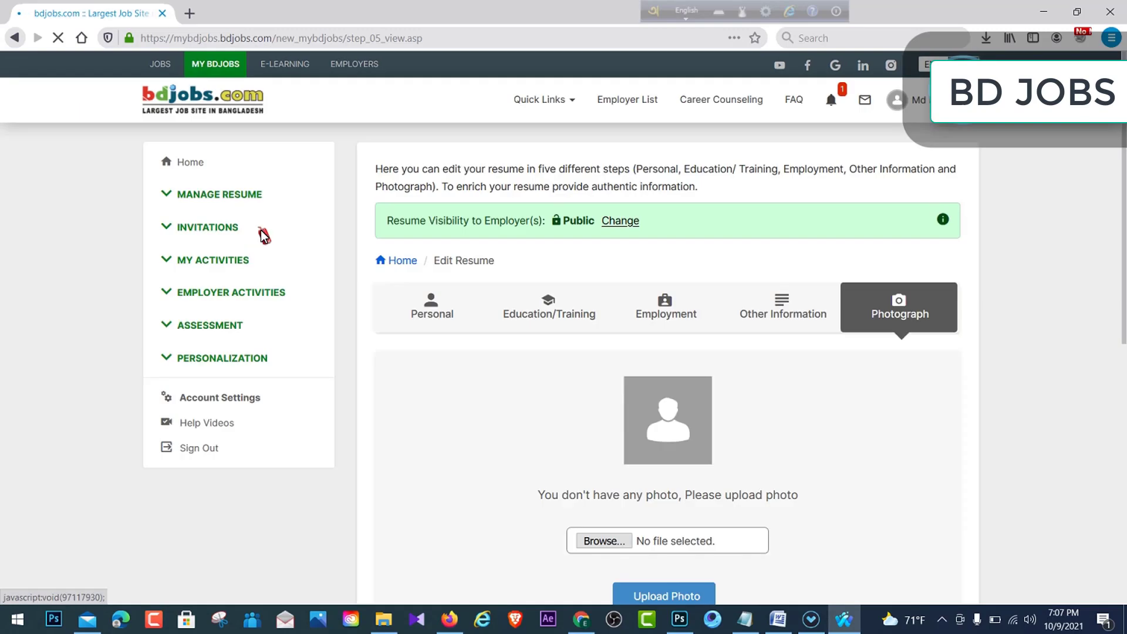
scroll(595, 399, down, 3)
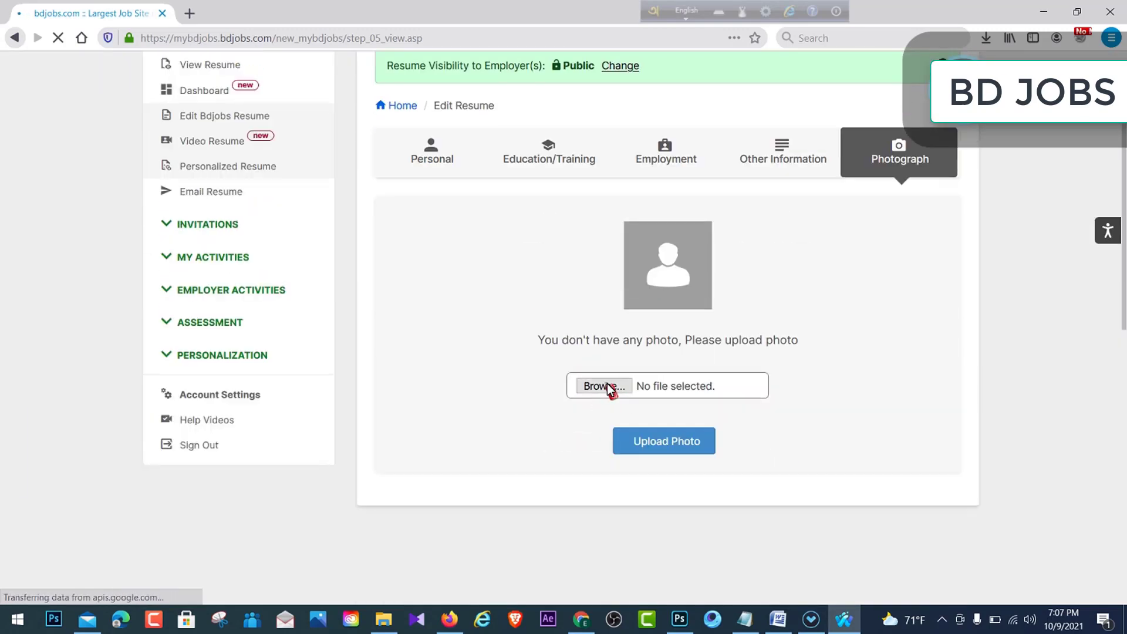
click(606, 385)
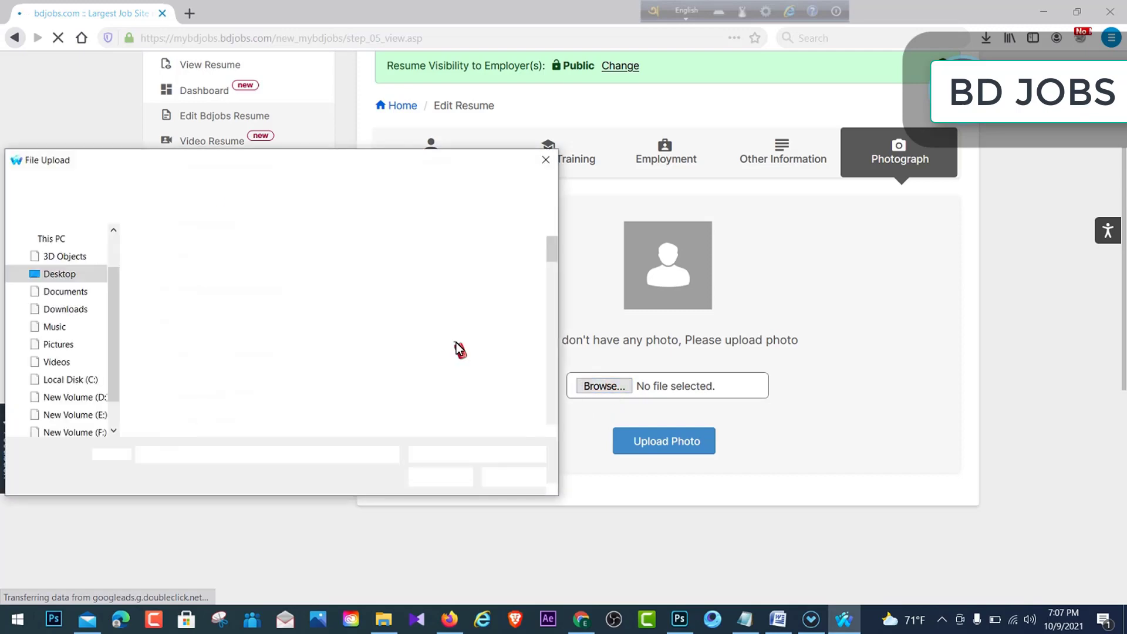
scroll(496, 297, down, 4)
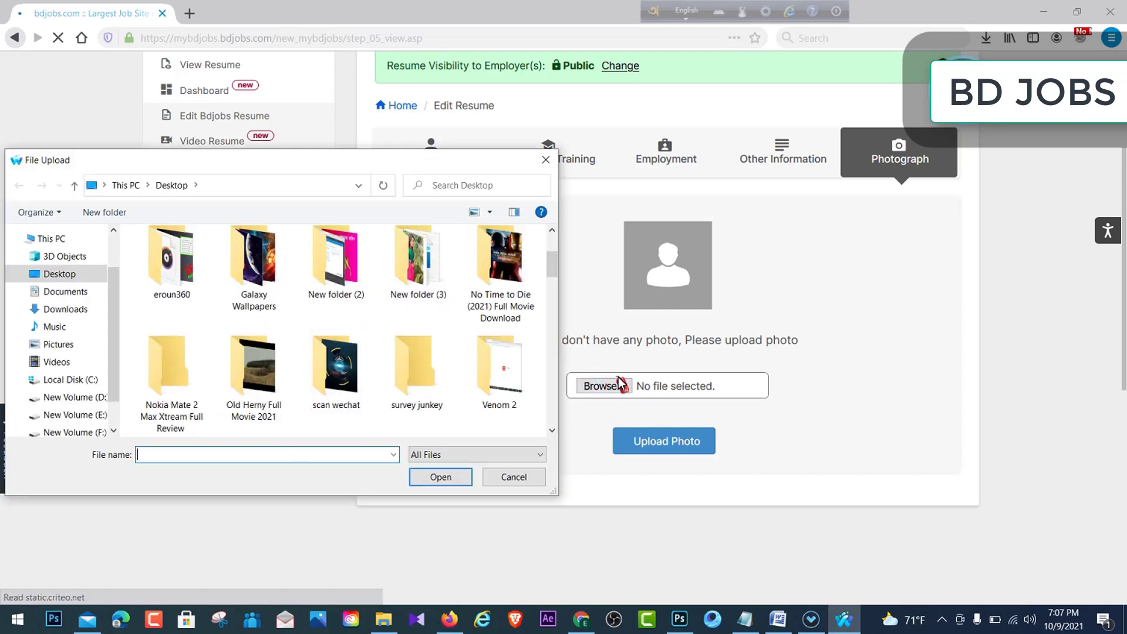
mouse_move(551, 270)
mouse_down()
mouse_move(554, 302)
mouse_move(550, 261)
mouse_up()
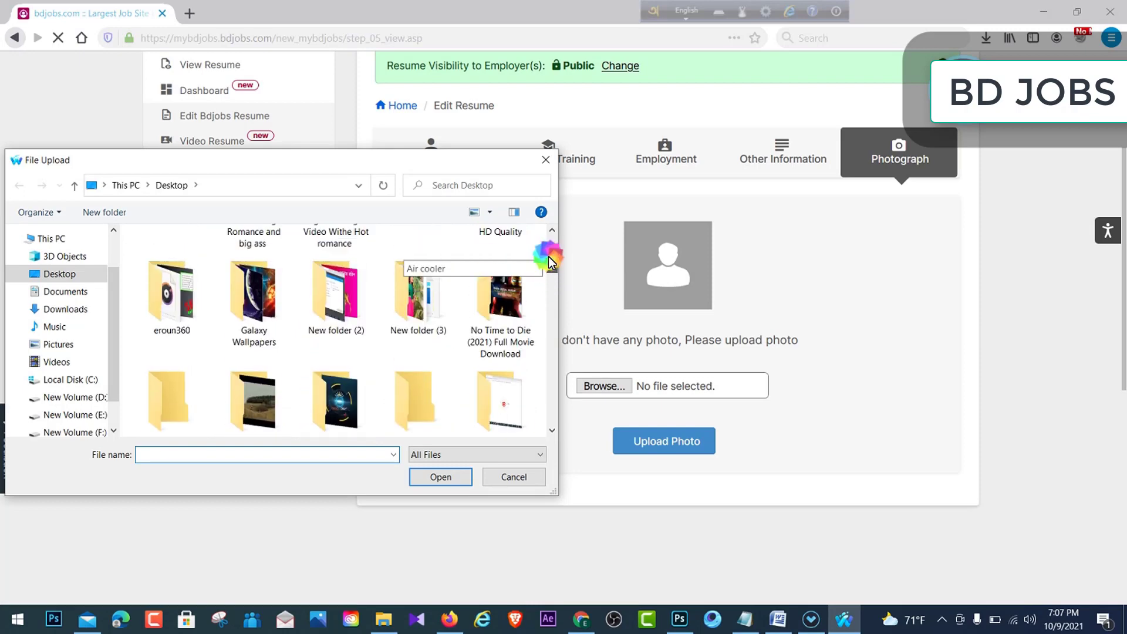
click(340, 327)
double_click(341, 327)
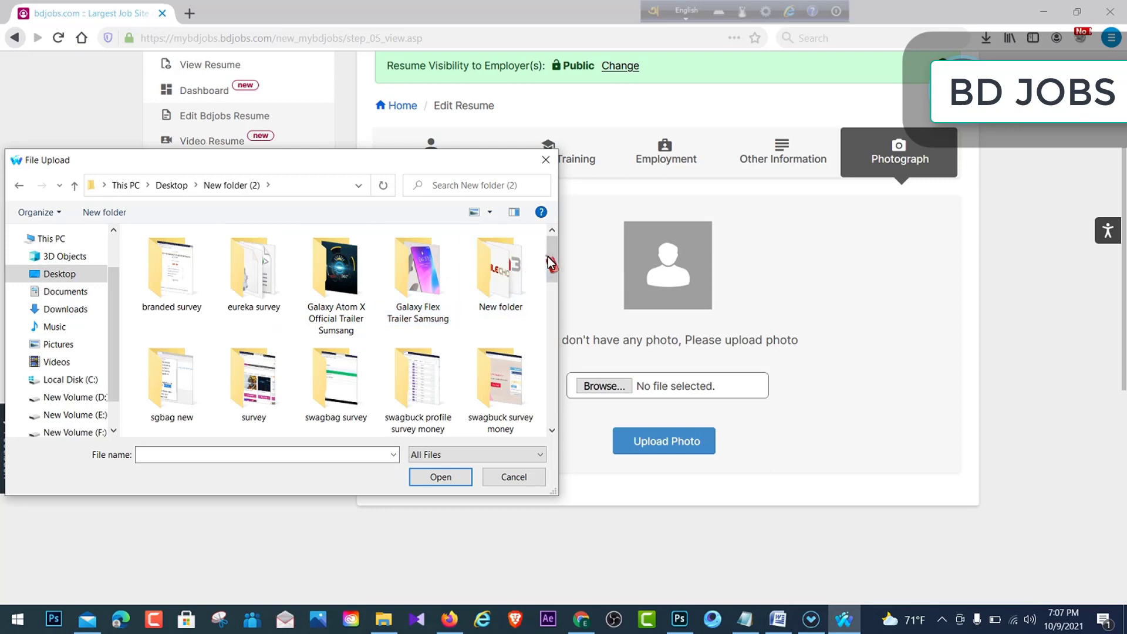
mouse_move(549, 259)
mouse_down()
mouse_move(569, 297)
mouse_move(581, 396)
mouse_move(571, 271)
mouse_move(554, 281)
mouse_move(584, 403)
mouse_move(566, 243)
mouse_move(554, 255)
mouse_up()
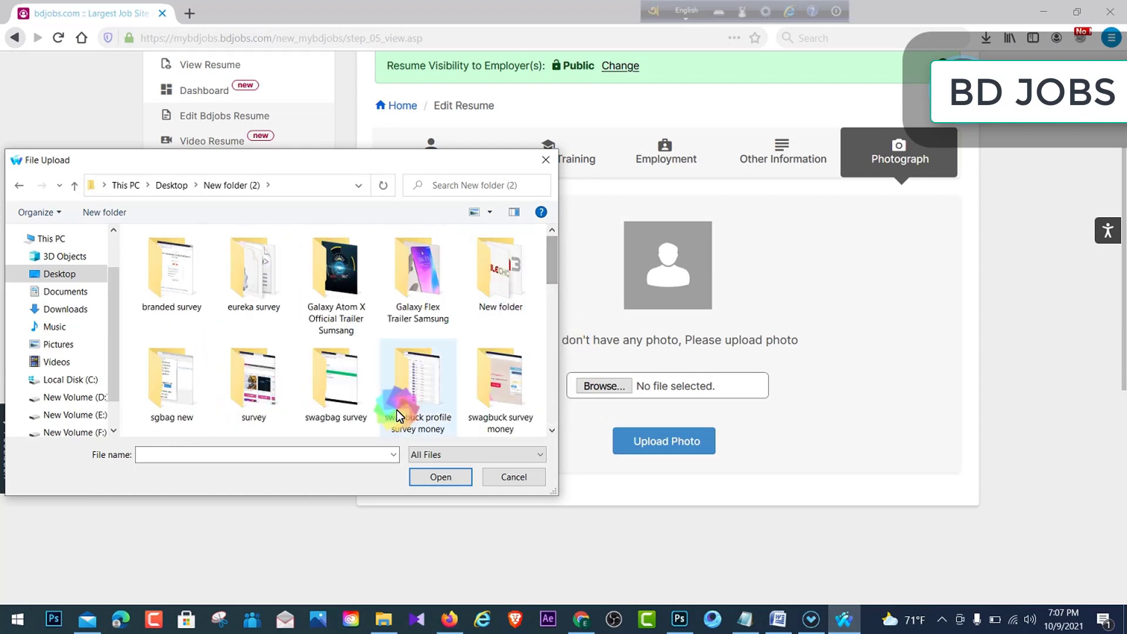
click(546, 160)
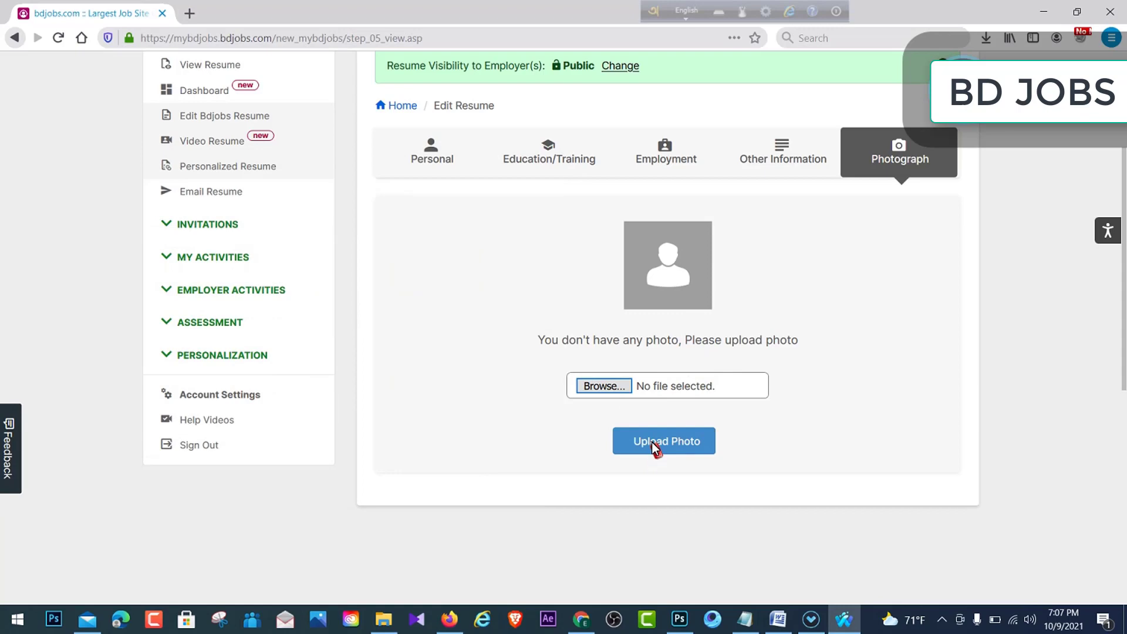
- Select View Resume in the left sidebar, which brings up a full-page advertisement
scroll(791, 430, up, 3)
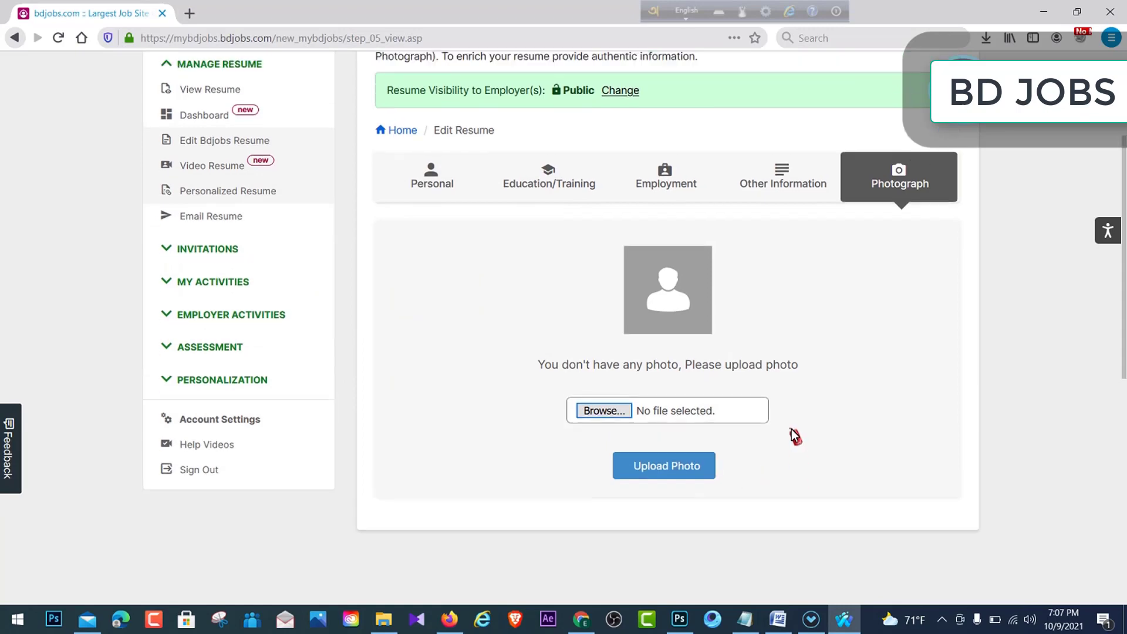
scroll(792, 428, up, 2)
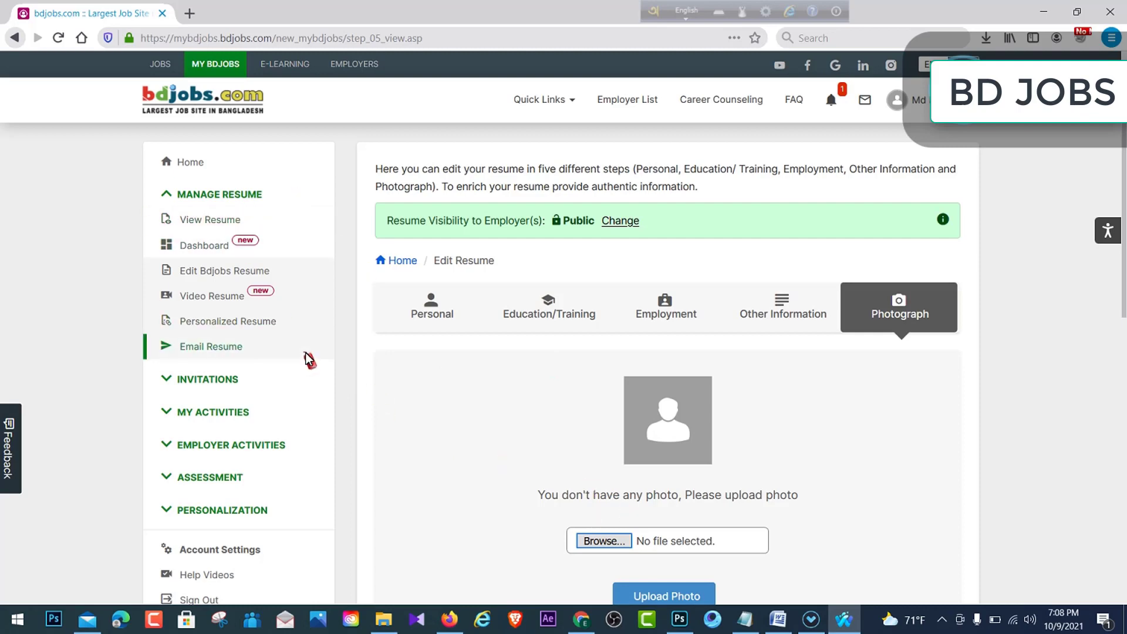
click(198, 224)
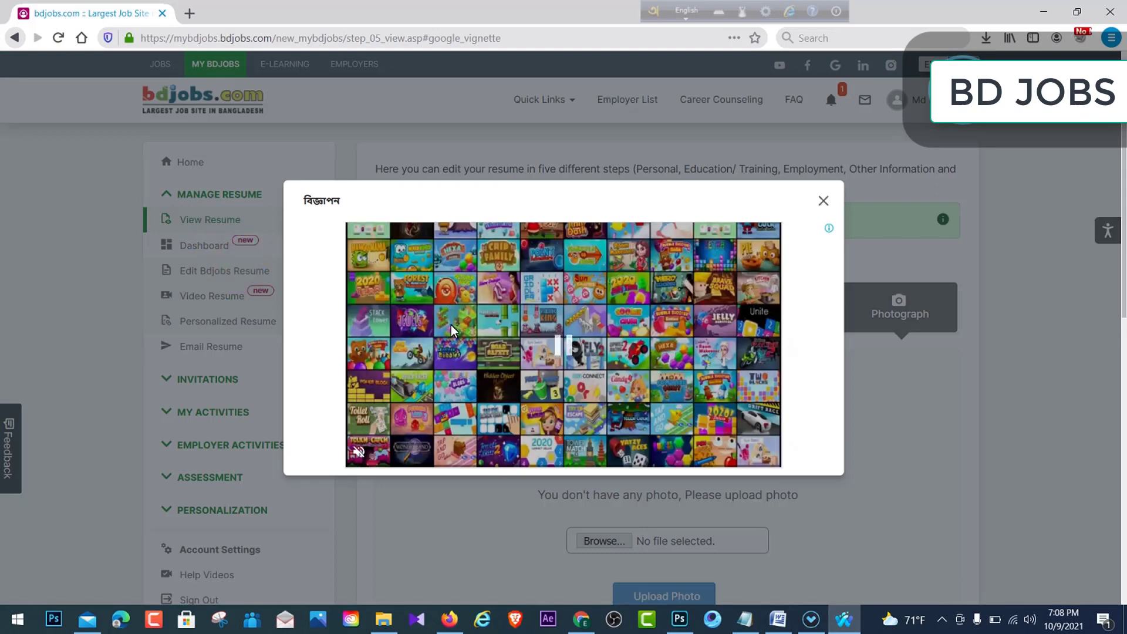
- Dismiss the advertisement and scroll down through the resume toward the personal details
click(822, 202)
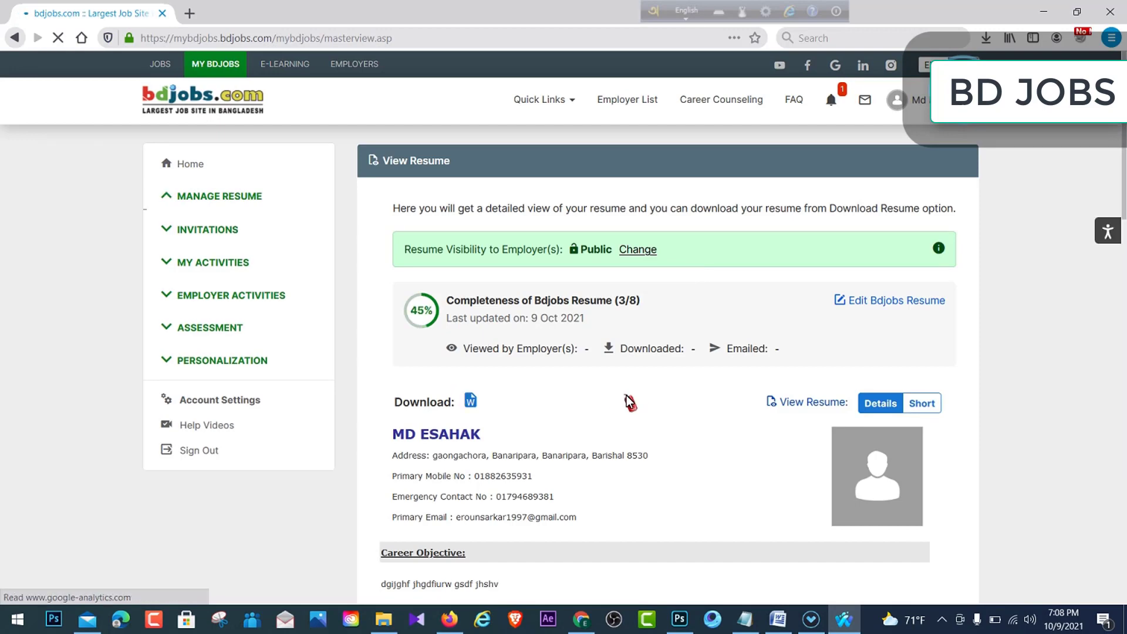
scroll(629, 403, down, 3)
scroll(628, 404, down, 1)
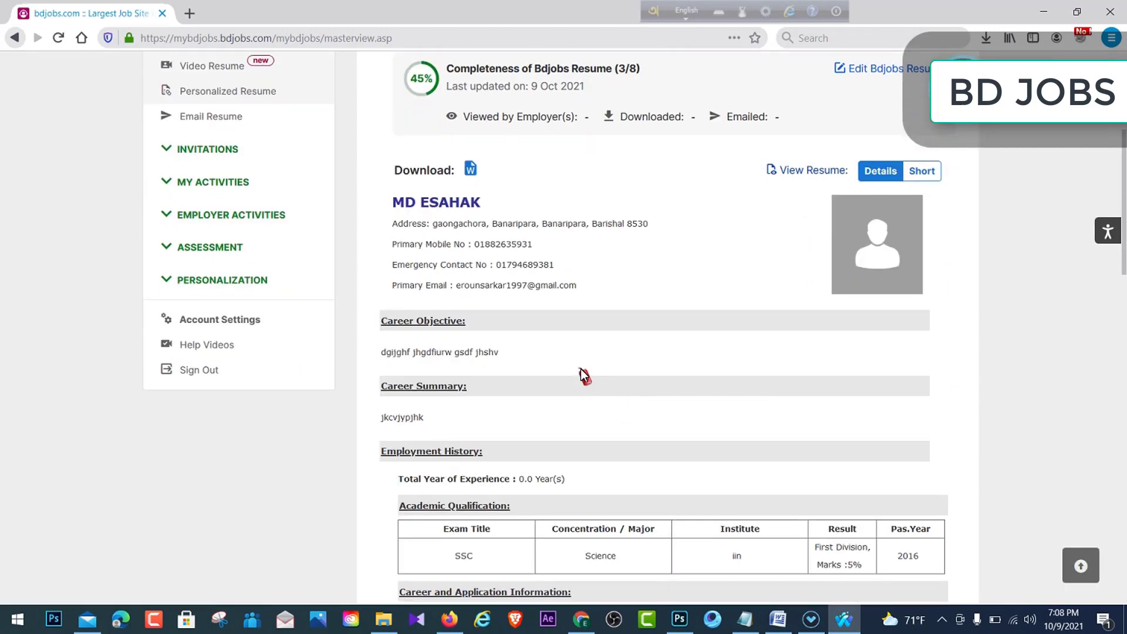
scroll(581, 380, down, 5)
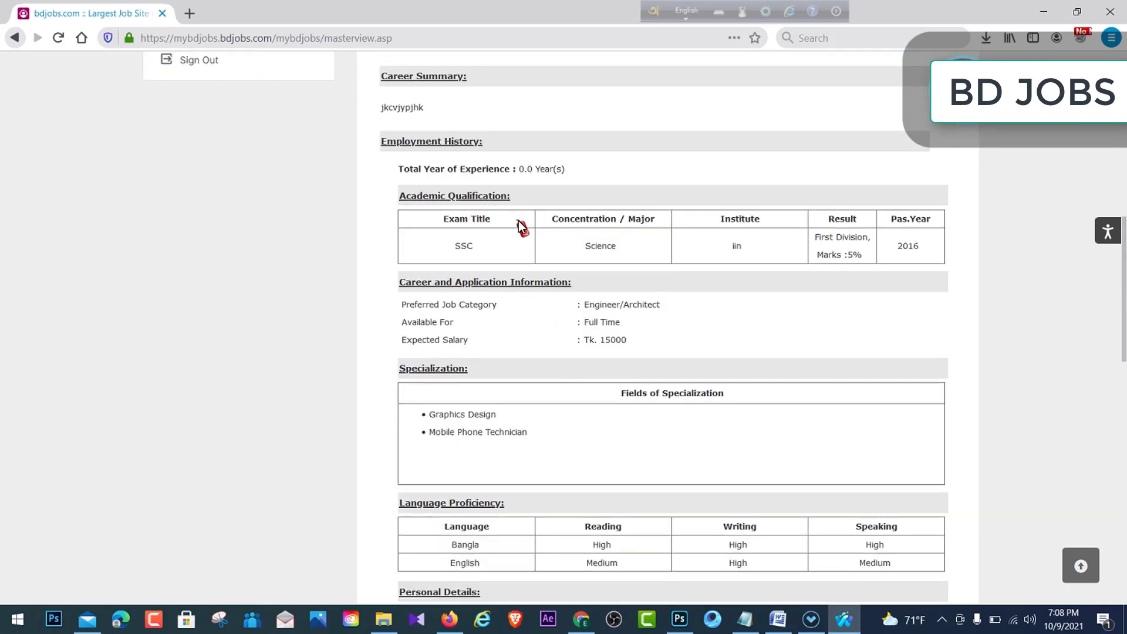
scroll(520, 227, up, 3)
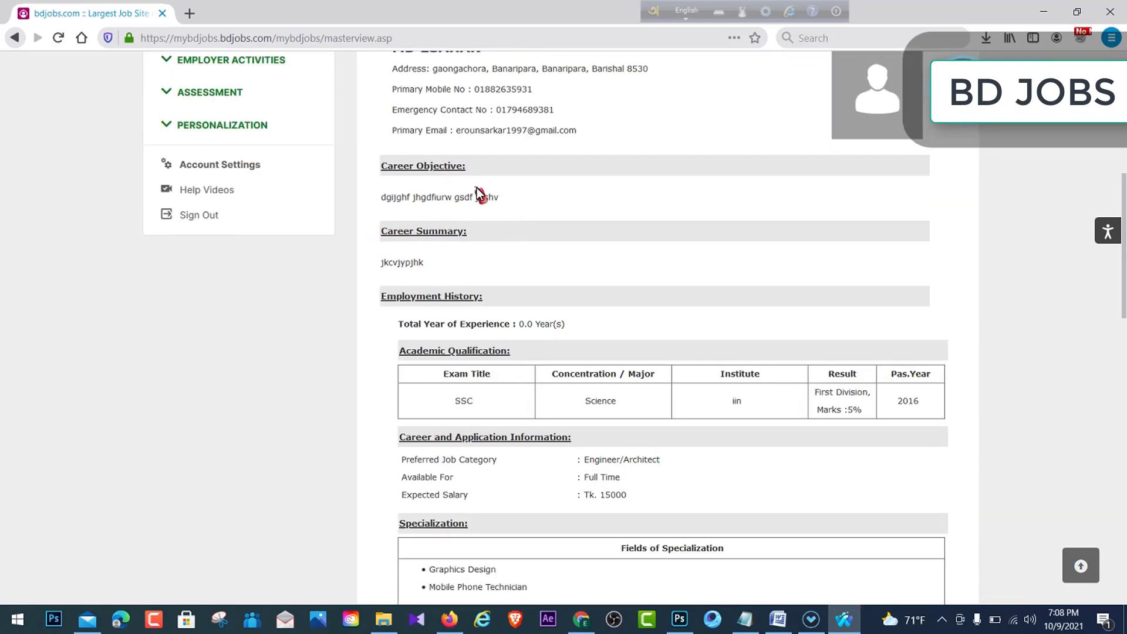
scroll(611, 302, down, 14)
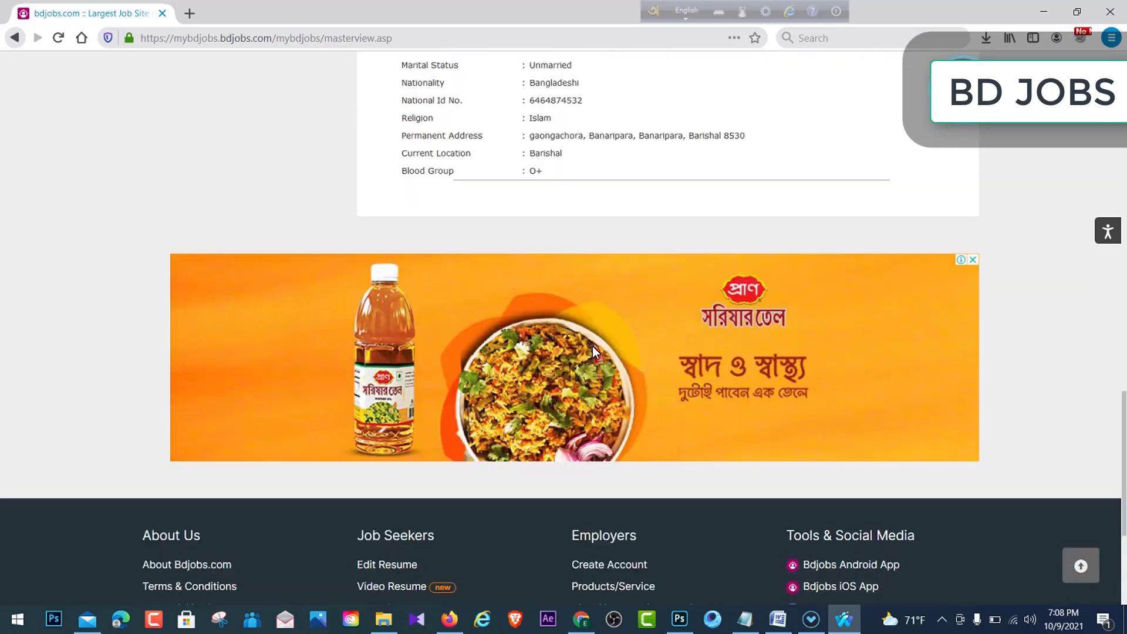
scroll(592, 346, up, 7)
- Scroll back to the top of the resume and return to the previous page
drag(516, 239, 604, 433)
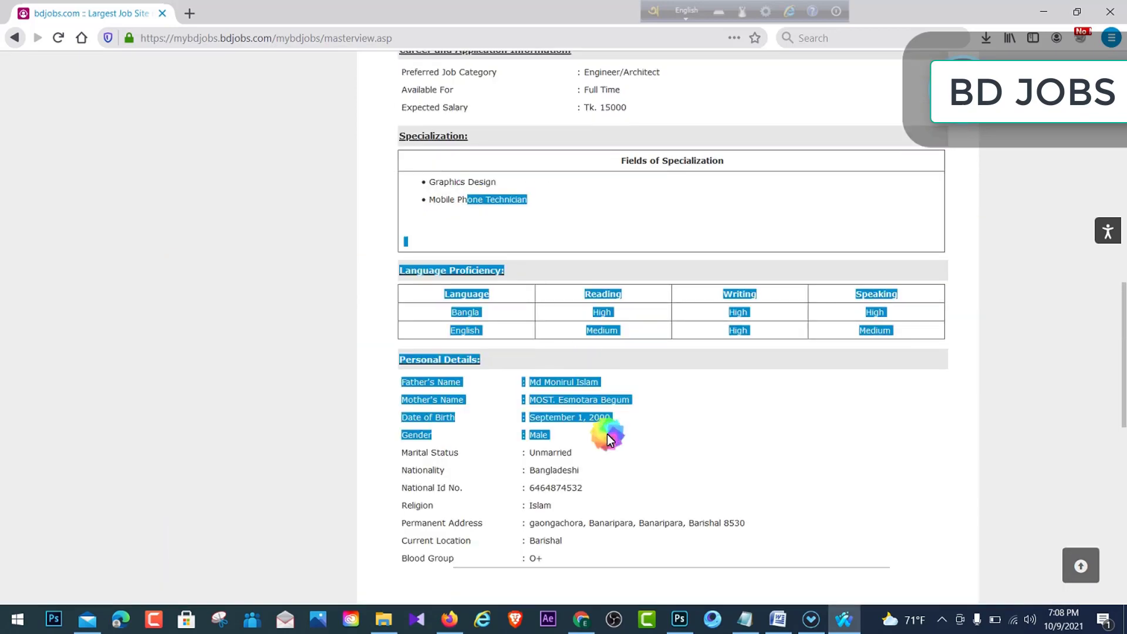
click(628, 396)
scroll(628, 396, up, 8)
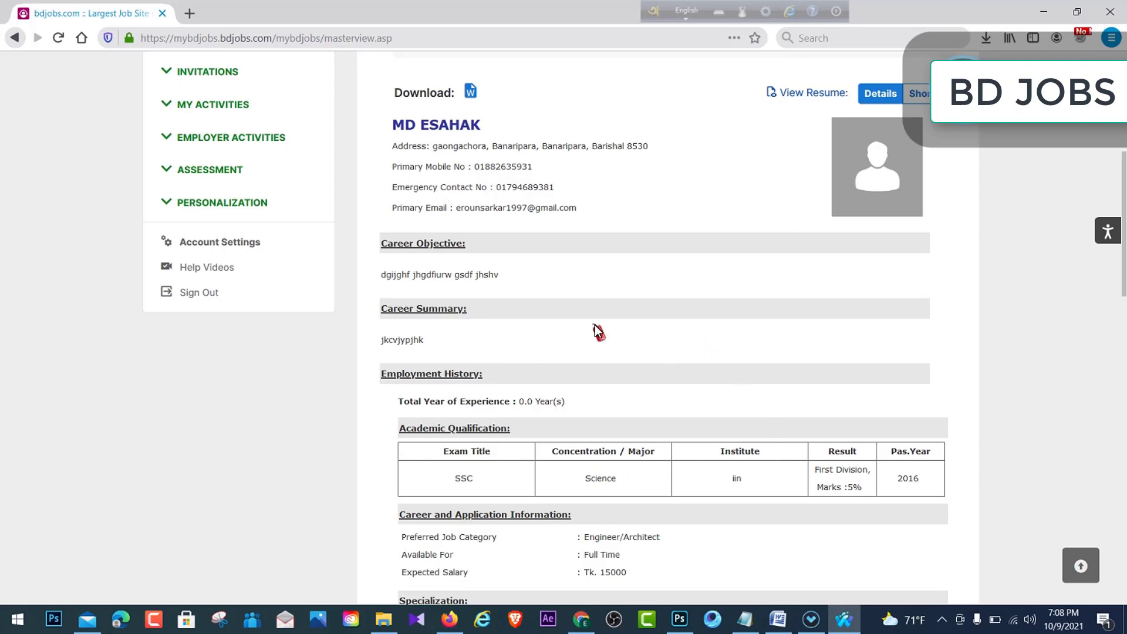
scroll(610, 349, up, 5)
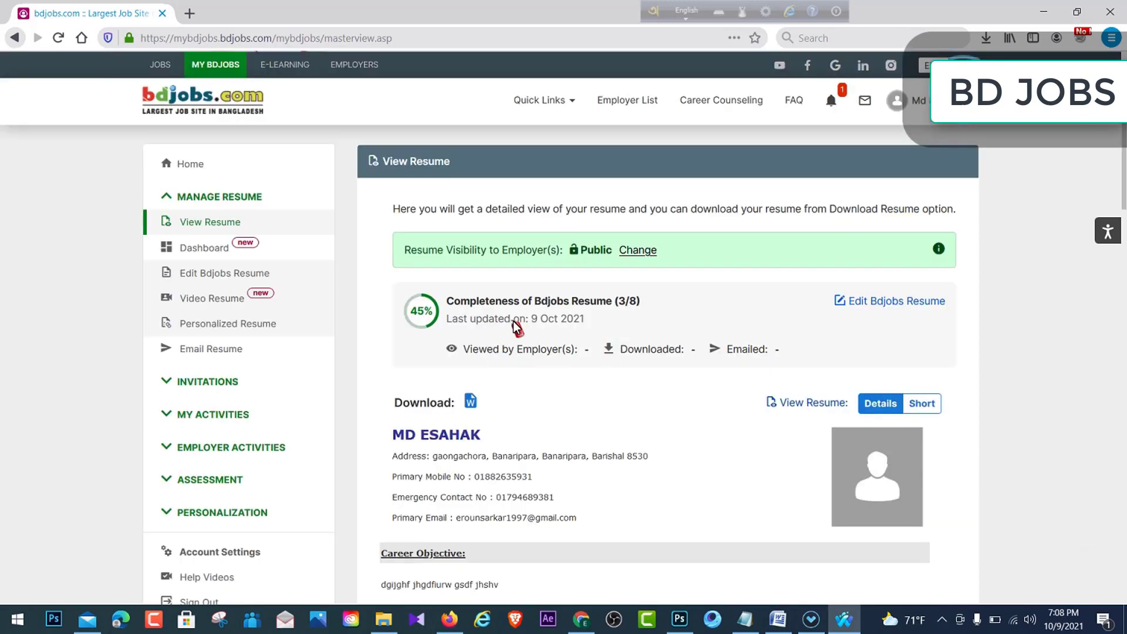
click(14, 38)
click(14, 37)
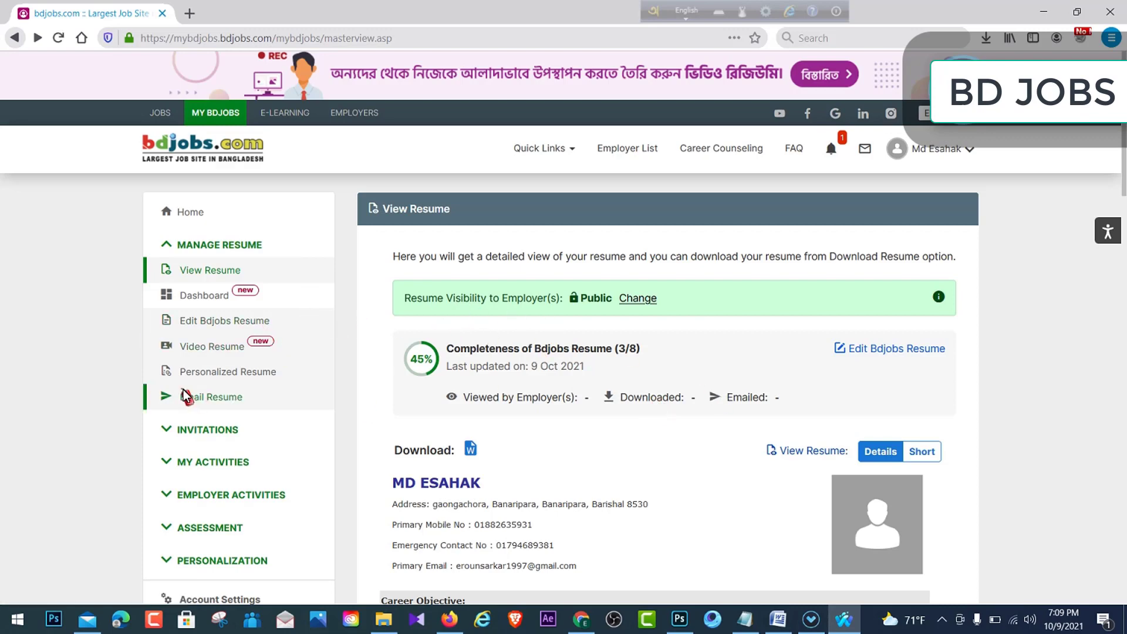
- Open the Personalized Resume page from the sidebar and launch the file picker with Browse
click(232, 375)
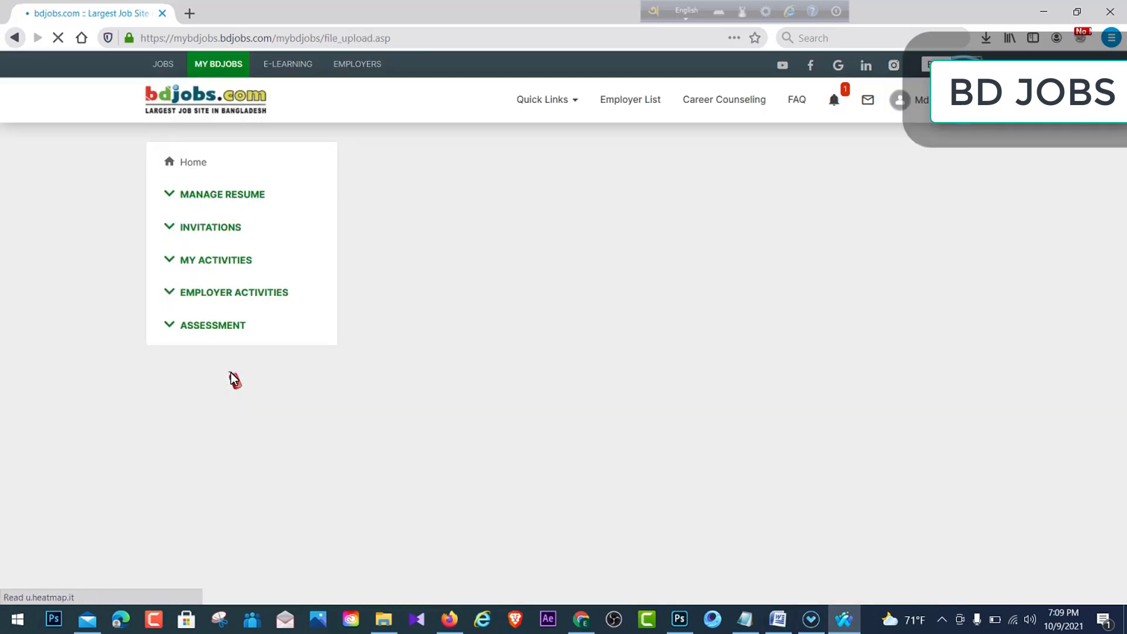
scroll(783, 434, down, 3)
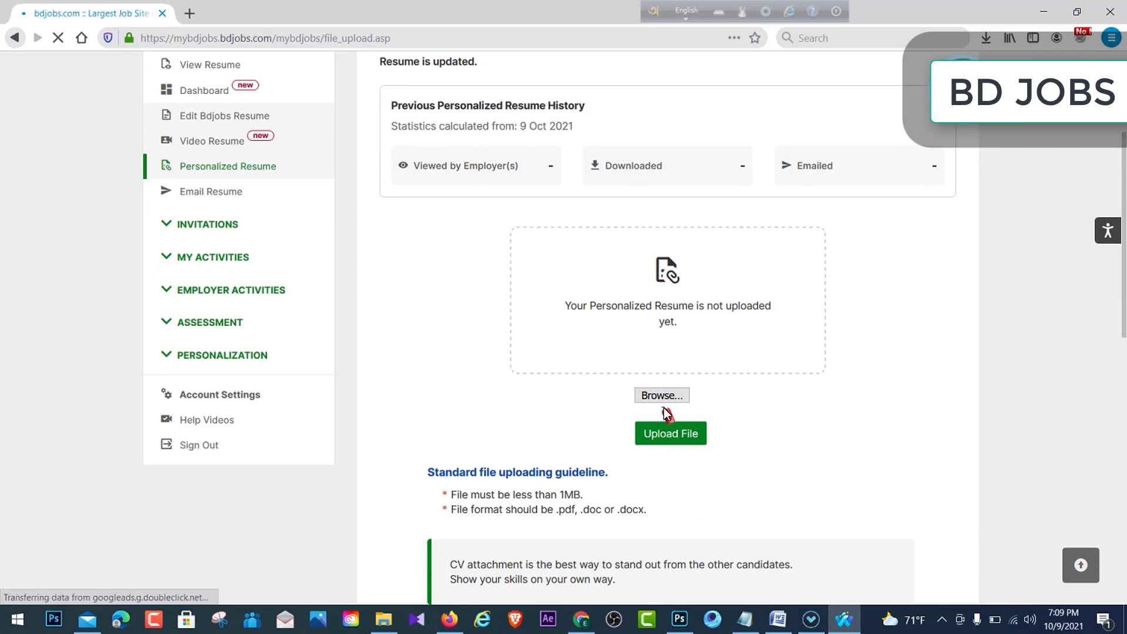
click(659, 393)
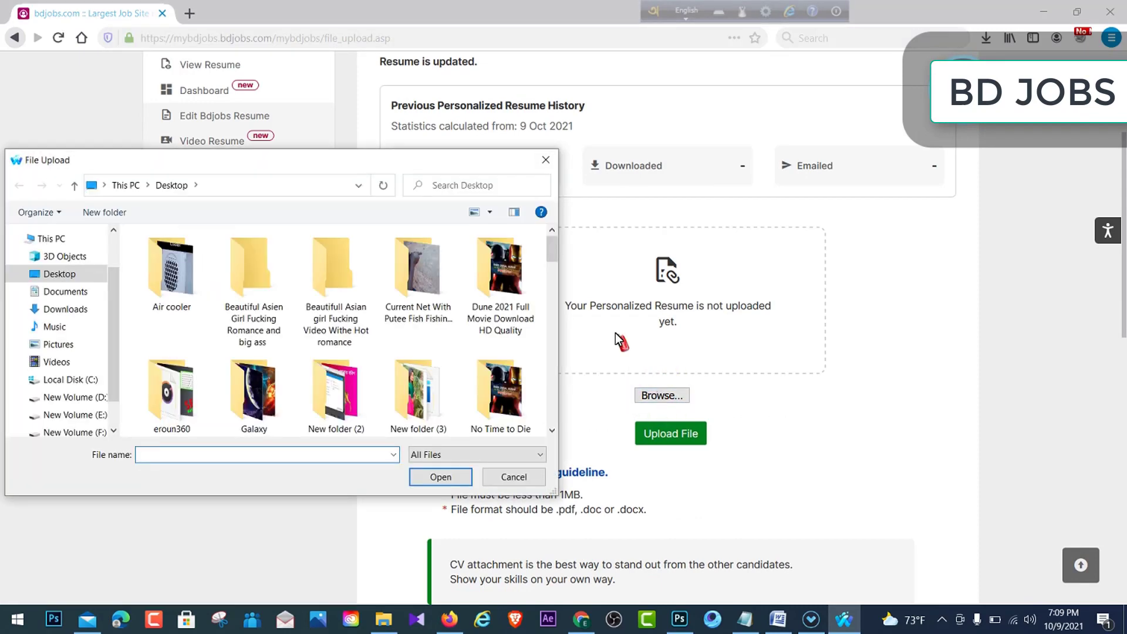
- Select the CV .docx file from New Volume (F:) > Download 2 and confirm it
drag(434, 161, 601, 141)
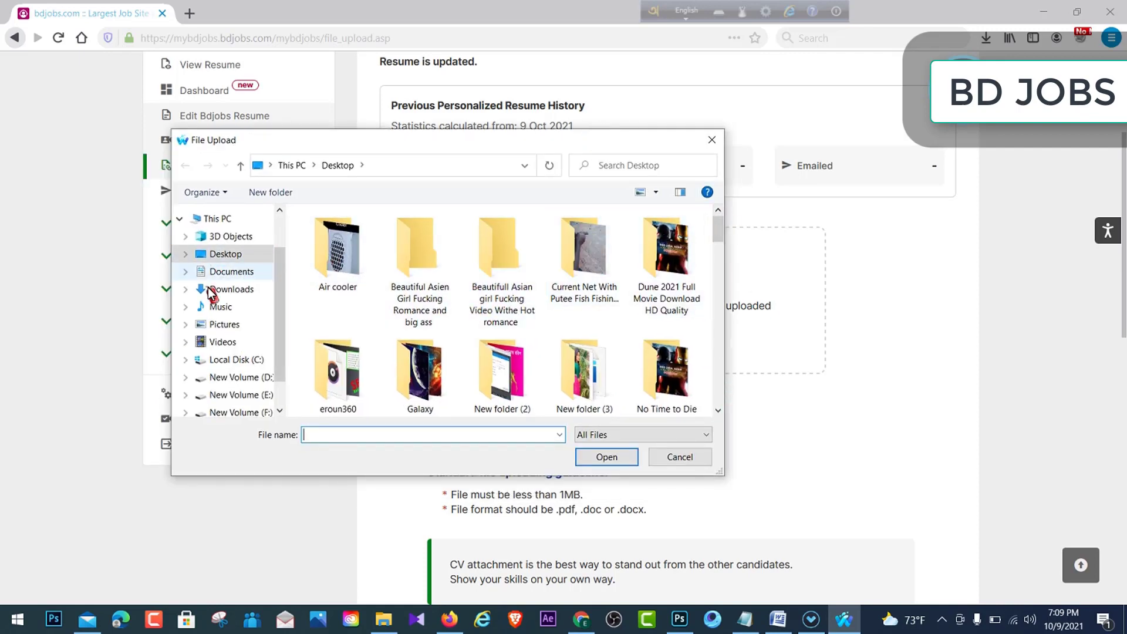
click(243, 290)
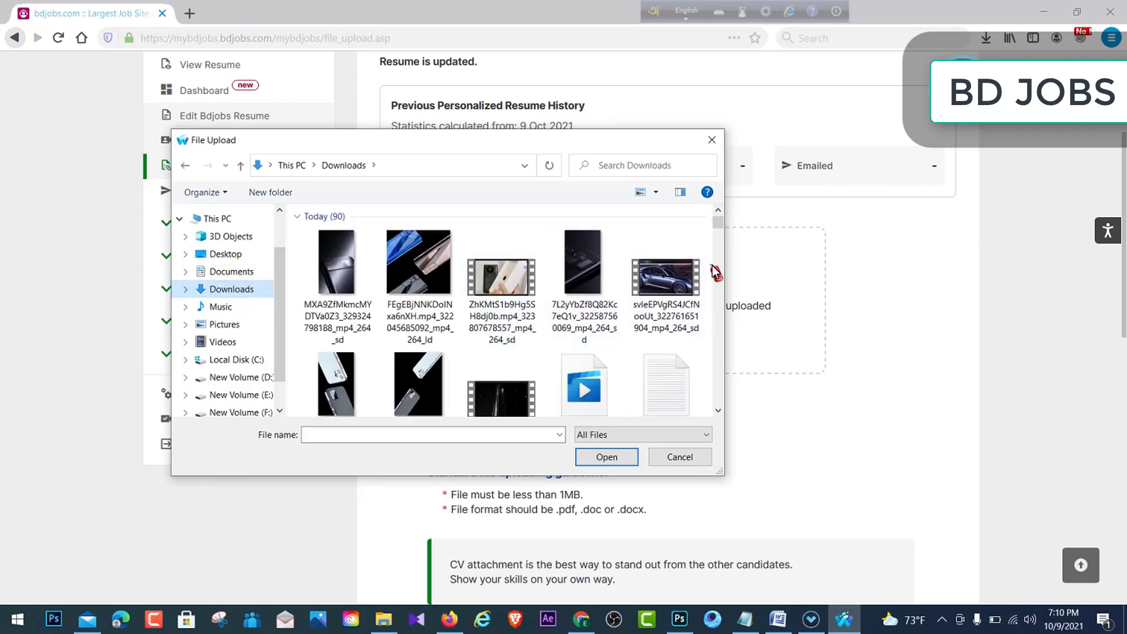
drag(720, 226, 725, 253)
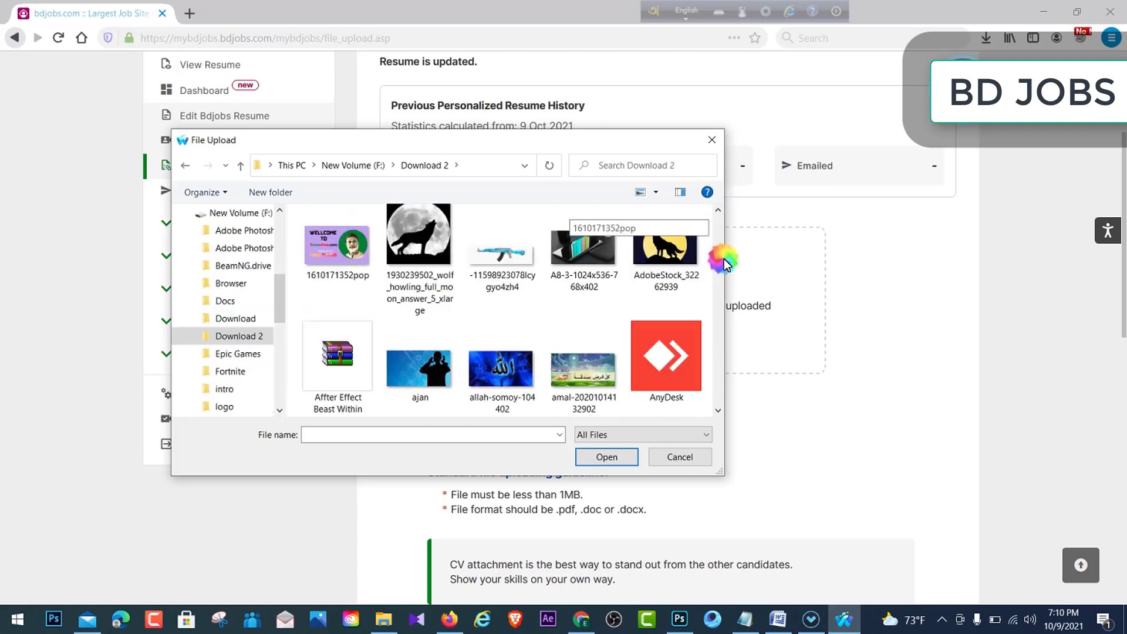
drag(723, 259, 720, 270)
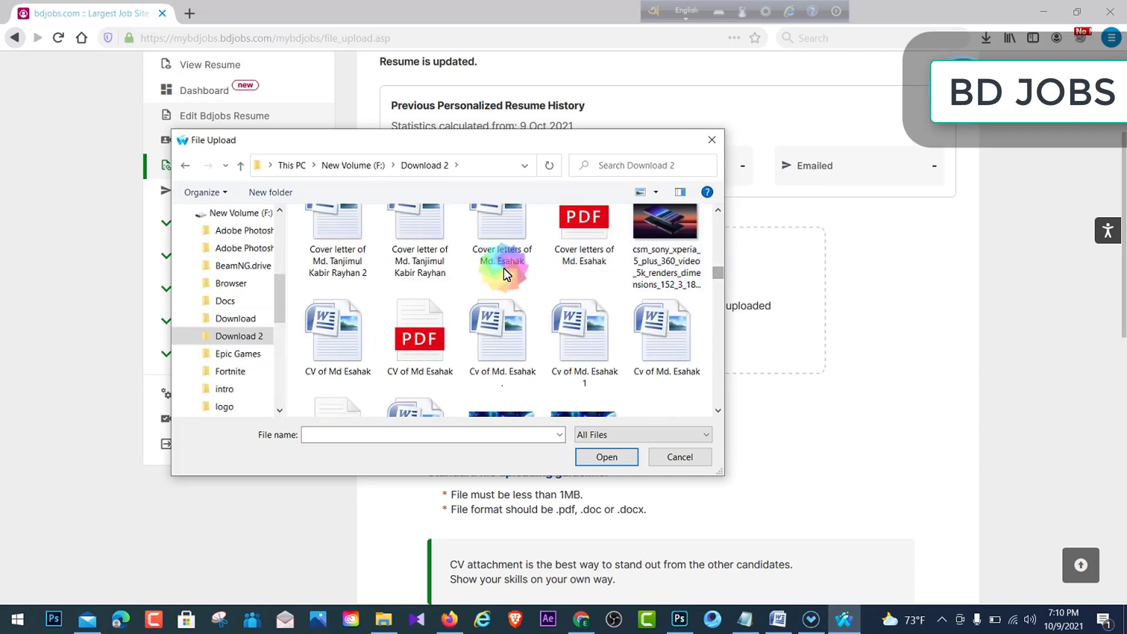
click(332, 346)
click(605, 457)
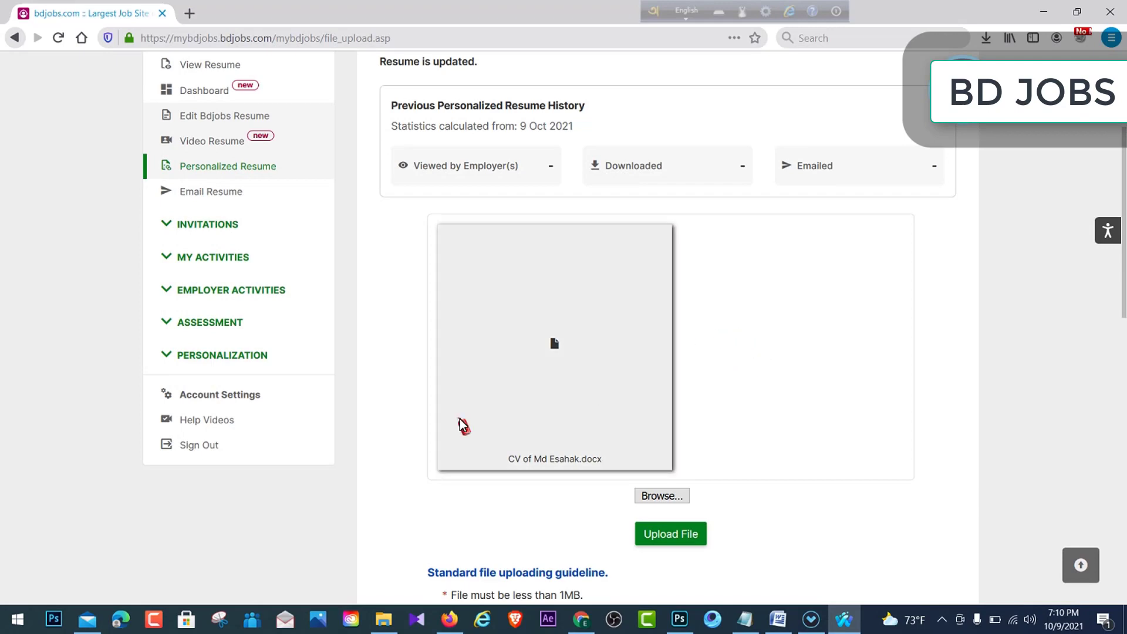
- Upload the chosen CV and check it is listed as uploaded on 9 Oct 2021
scroll(755, 433, down, 5)
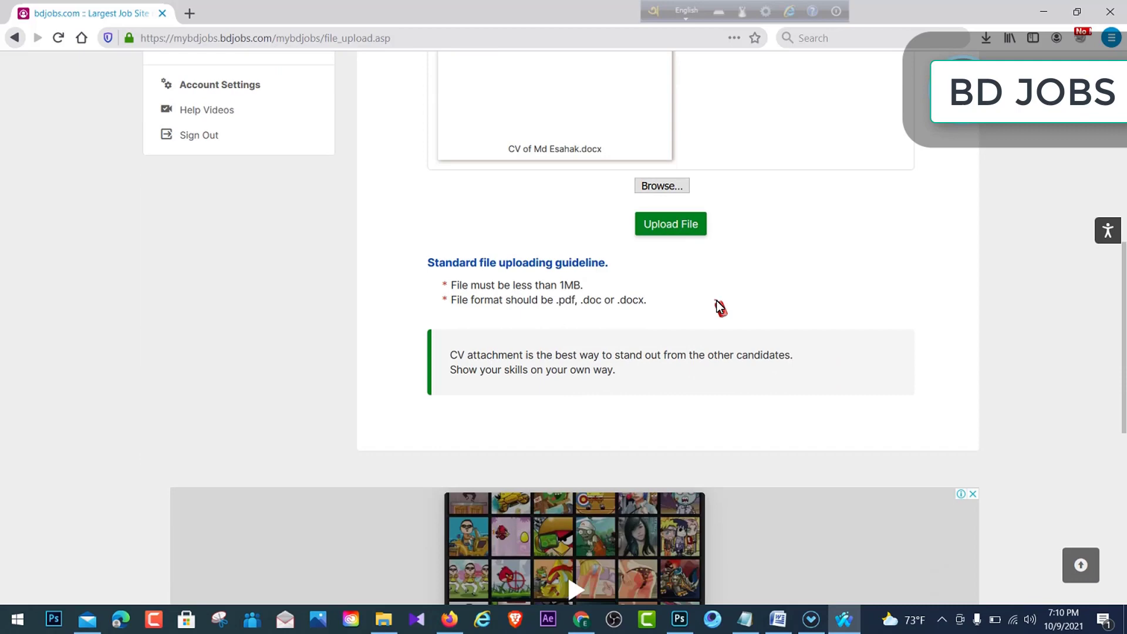
click(681, 229)
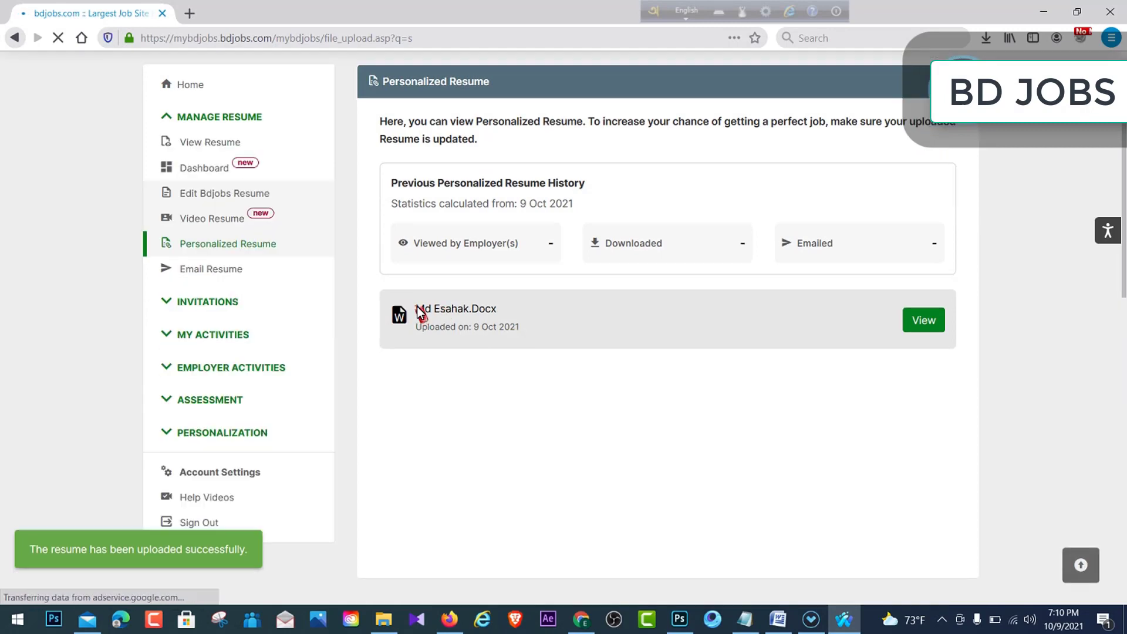
drag(416, 309, 490, 312)
click(512, 368)
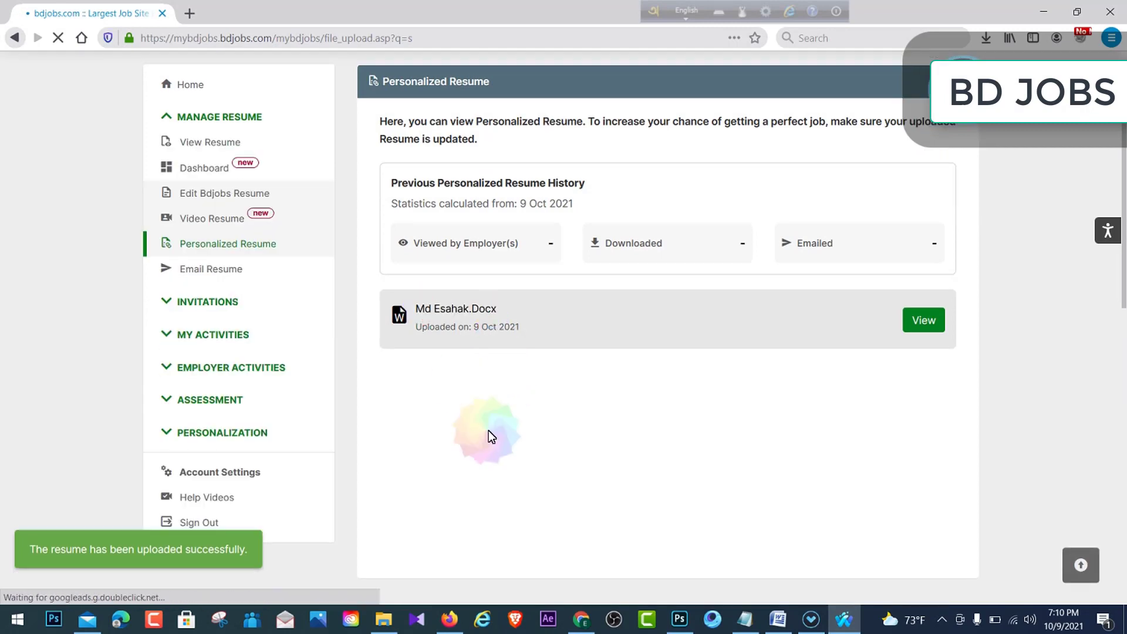
scroll(489, 432, down, 3)
scroll(493, 439, up, 3)
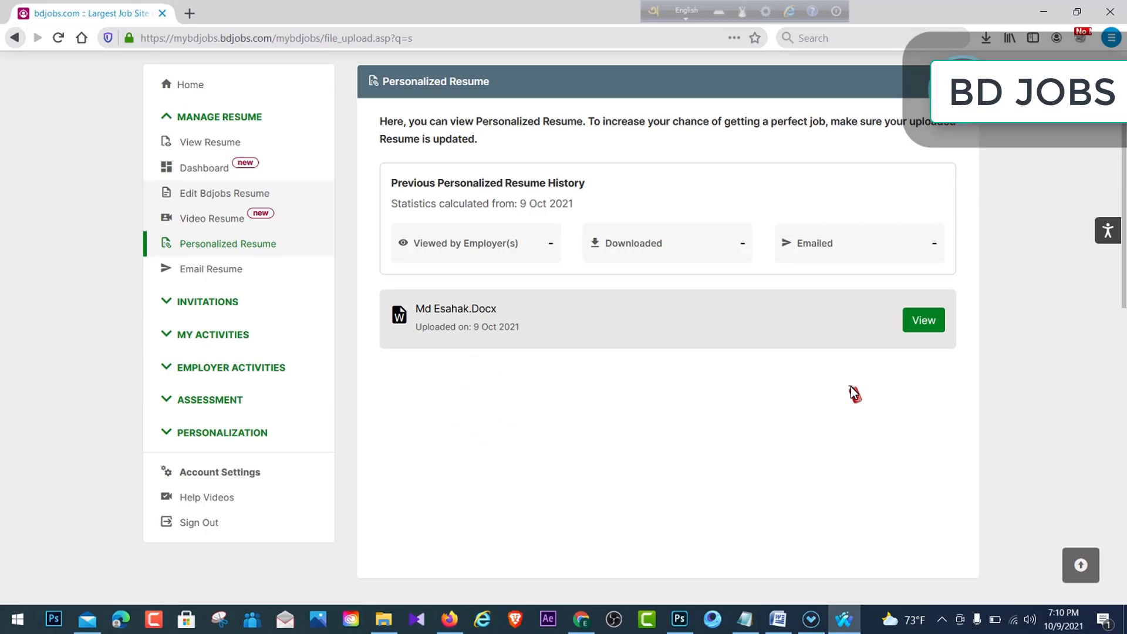
scroll(787, 385, up, 2)
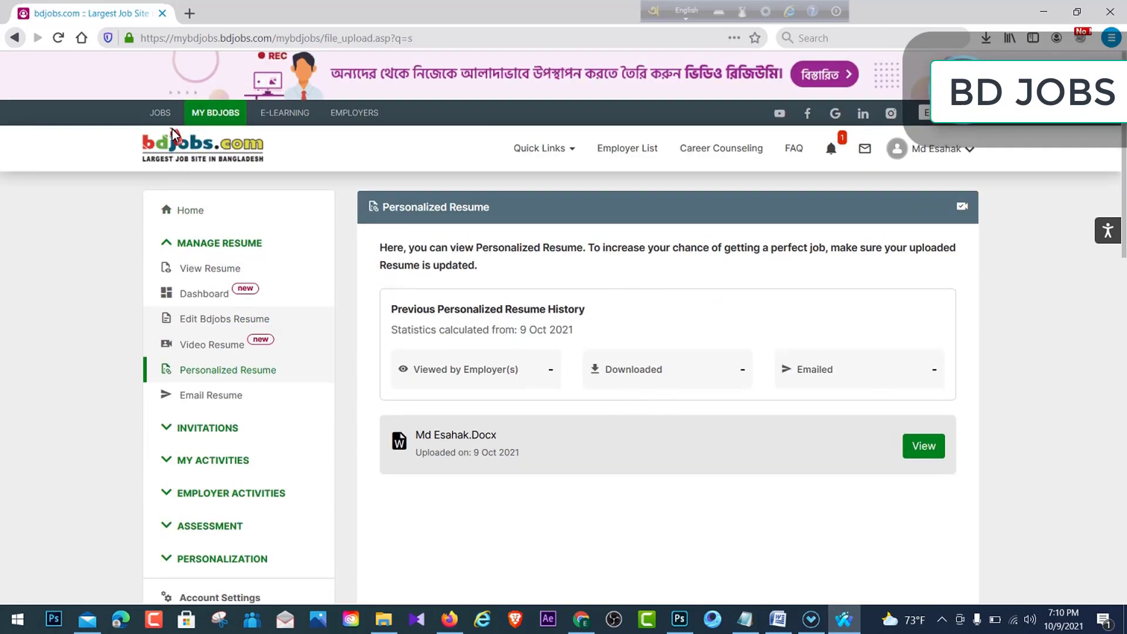
- Go to the job listings and open the একাউন্স অফিসার job at ডিভাইন গ্লোবাল বিজনেস লিমিটেড
click(159, 113)
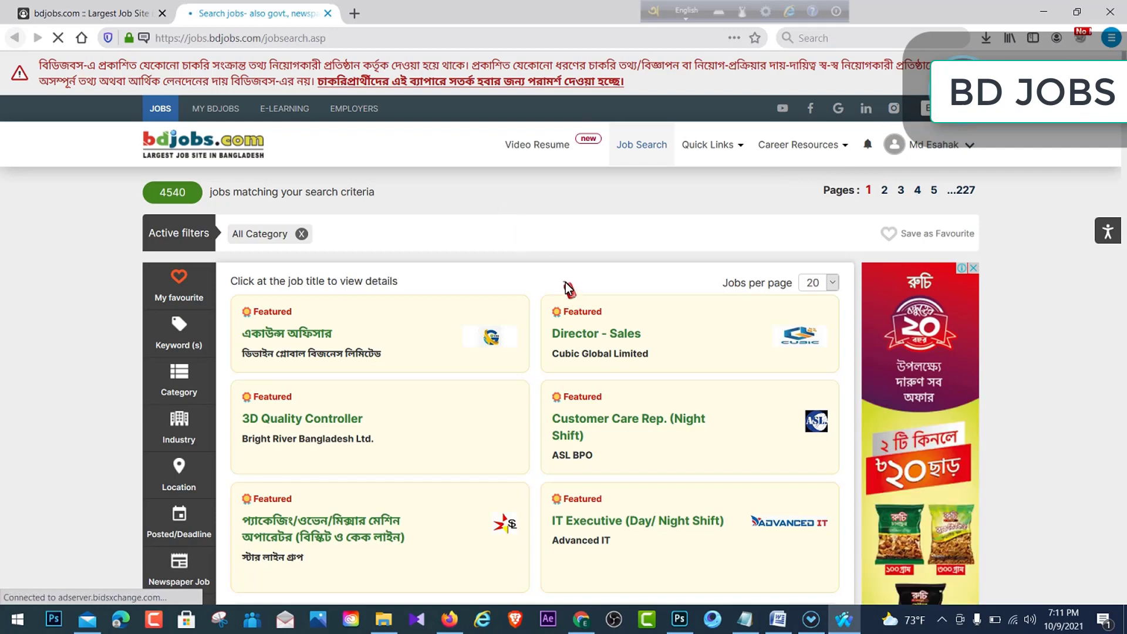
mouse_move(567, 305)
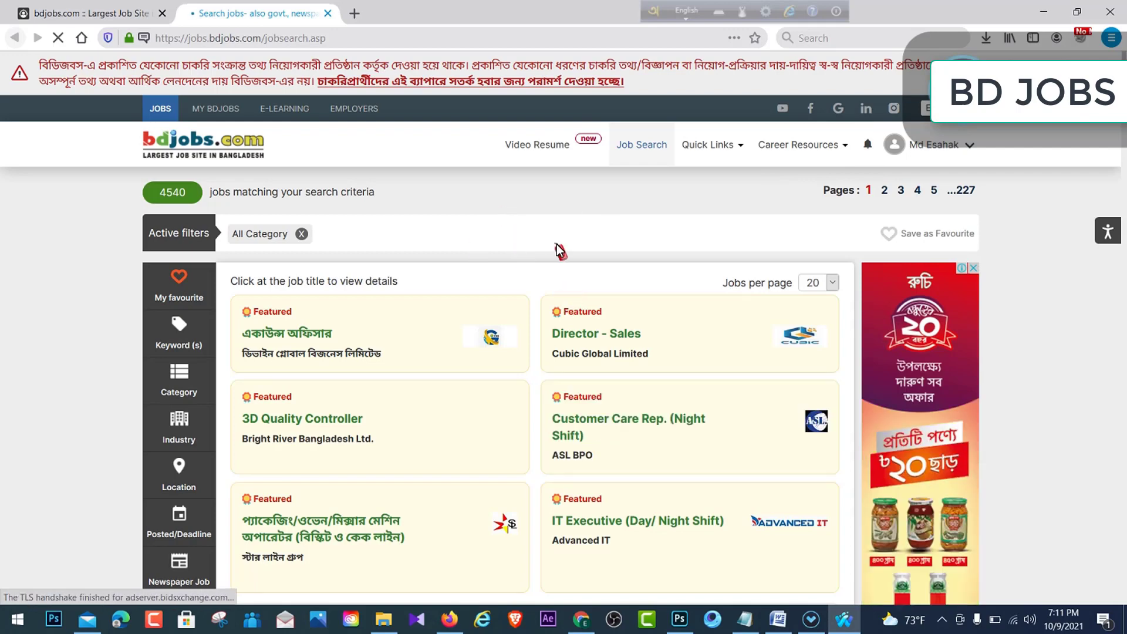
mouse_move(248, 346)
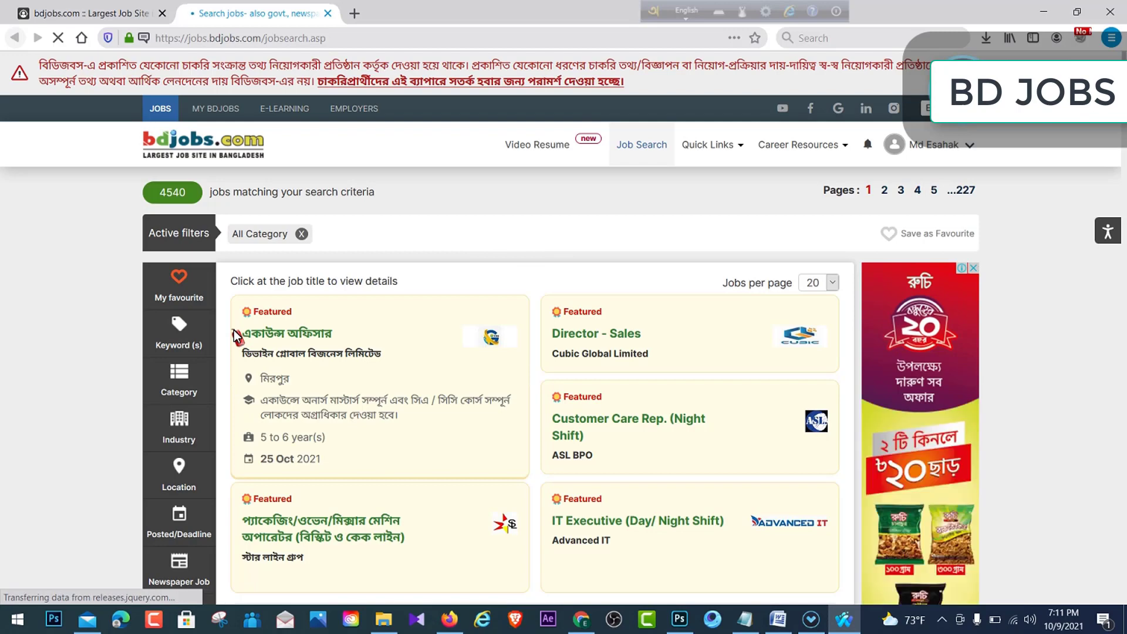
drag(236, 334, 385, 304)
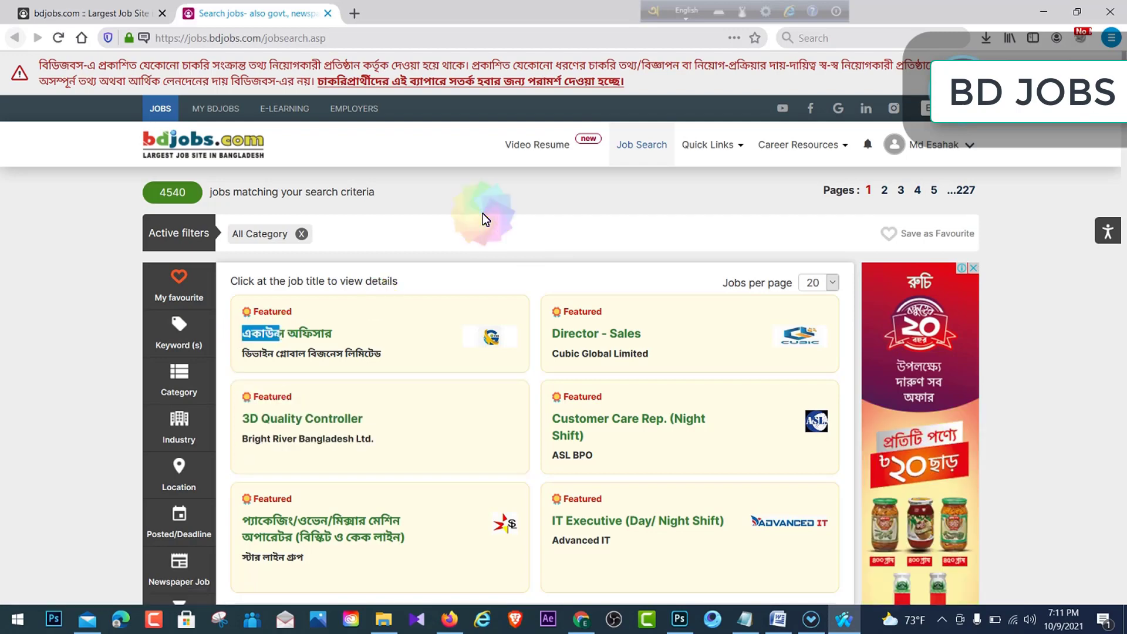
click(322, 332)
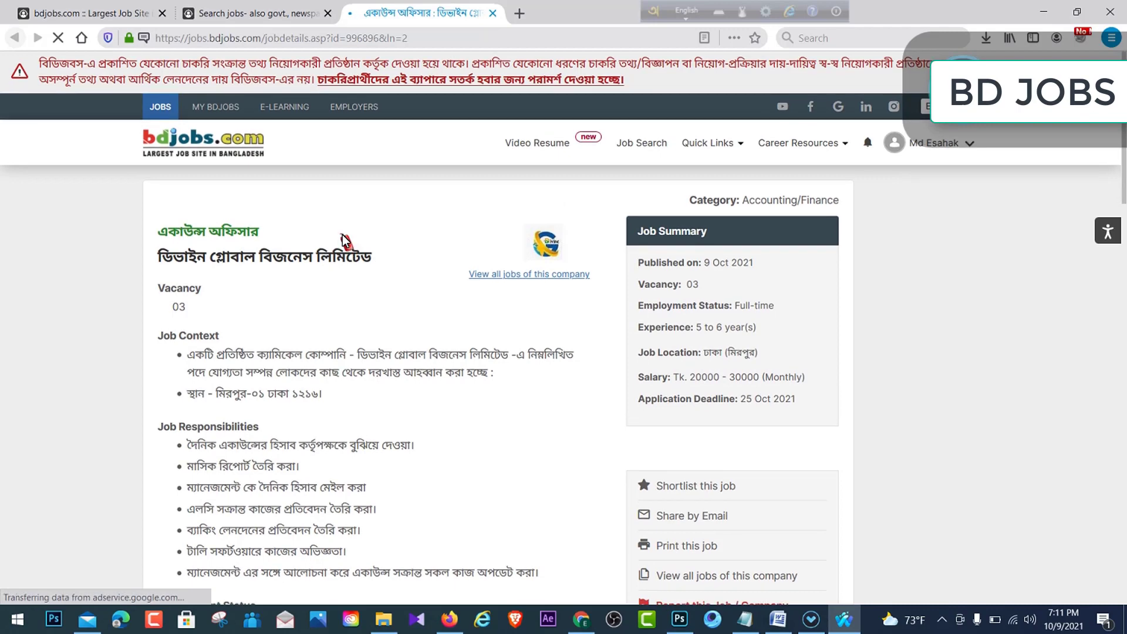
- Choose Apply Online, tick the fraud-warning checkbox and proceed to the application form
scroll(343, 234, down, 3)
drag(187, 241, 311, 420)
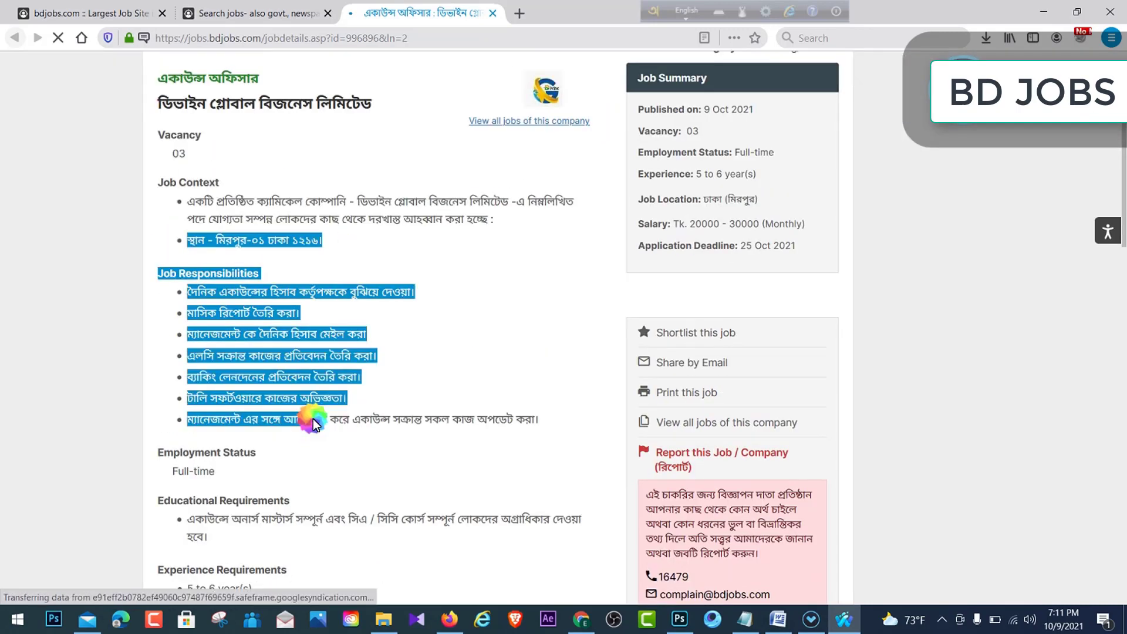
scroll(460, 292, down, 6)
scroll(327, 279, down, 3)
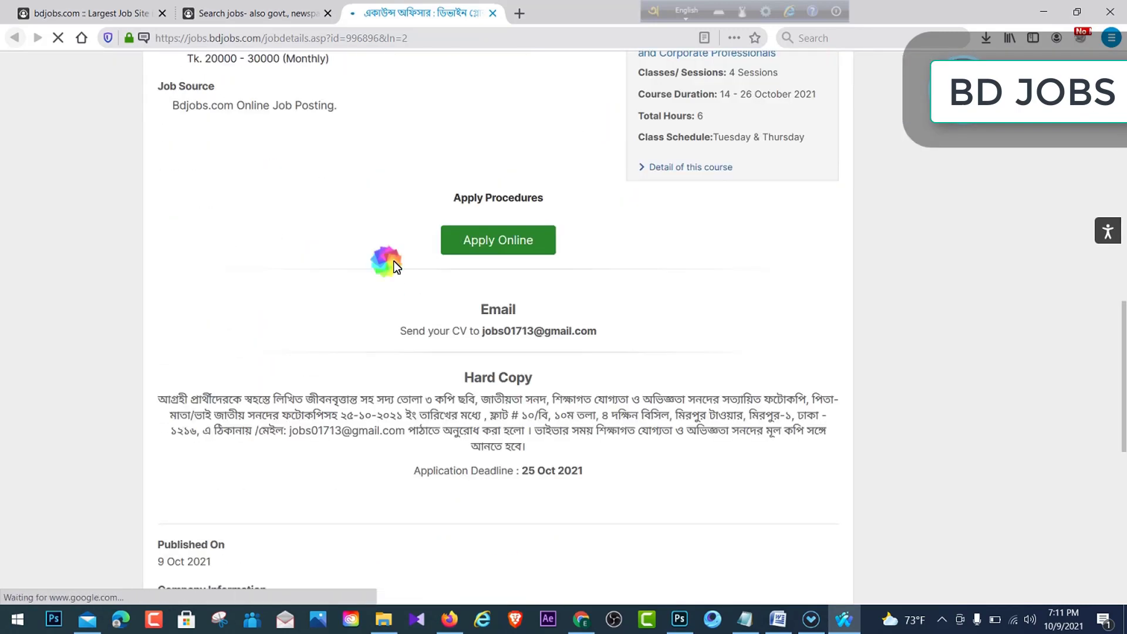
click(492, 239)
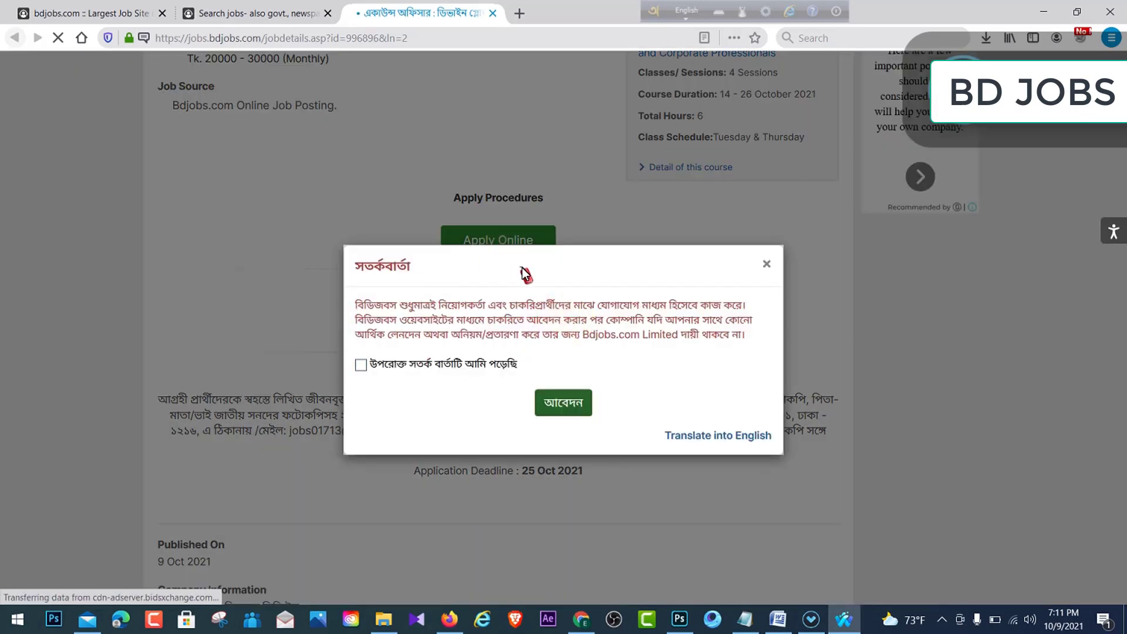
click(360, 365)
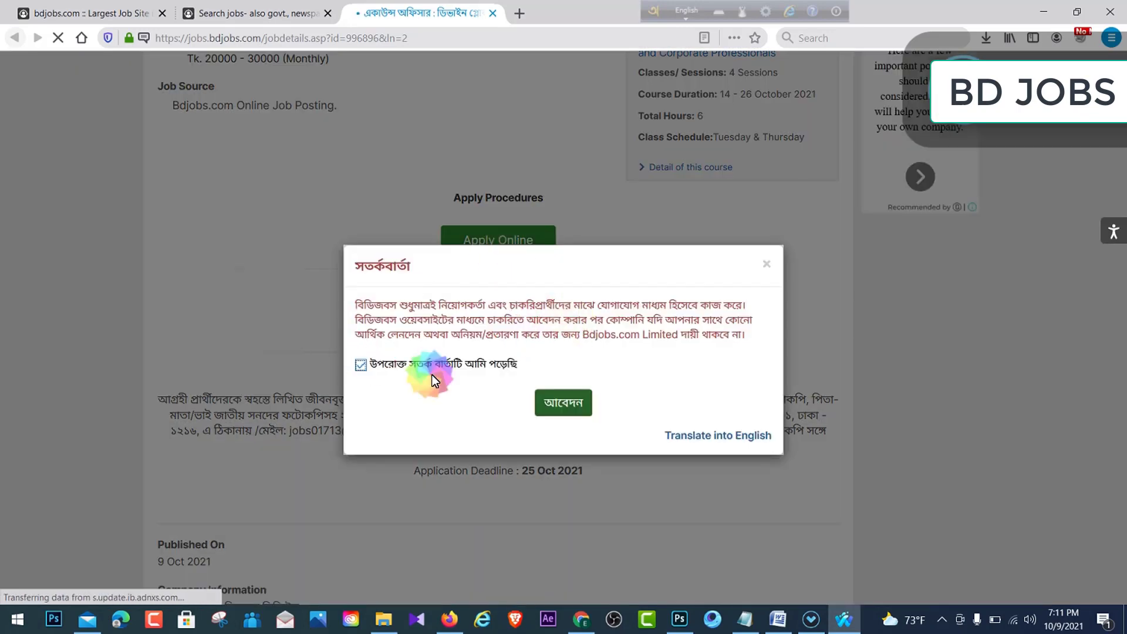
click(546, 403)
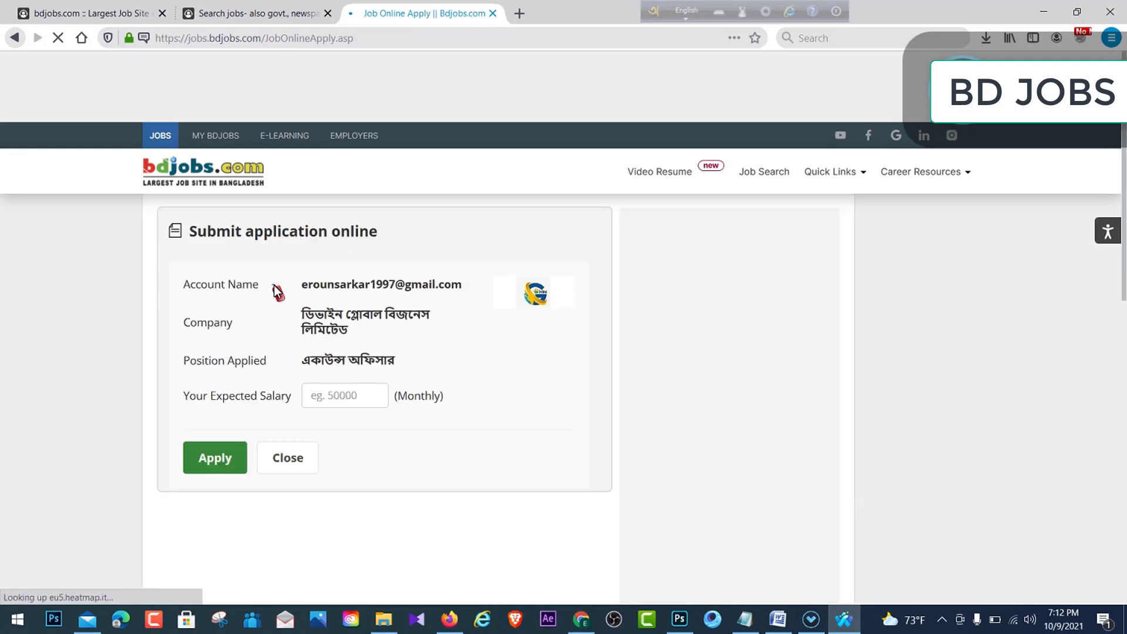
- Enter an expected monthly salary of 10000 and submit the application
click(350, 393)
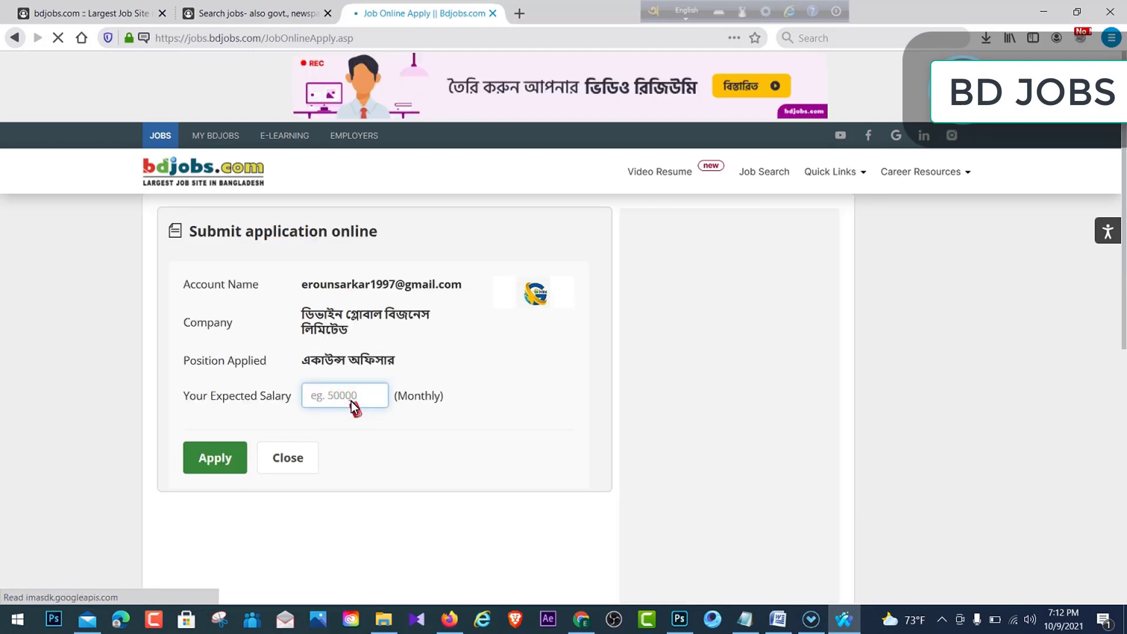
text(7)
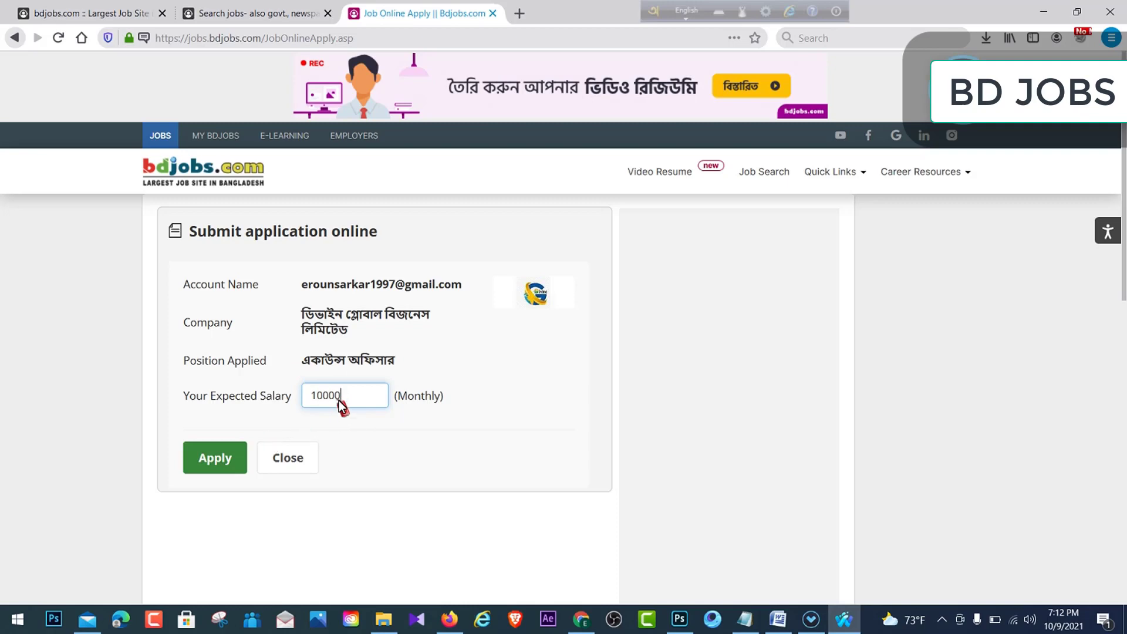
click(213, 452)
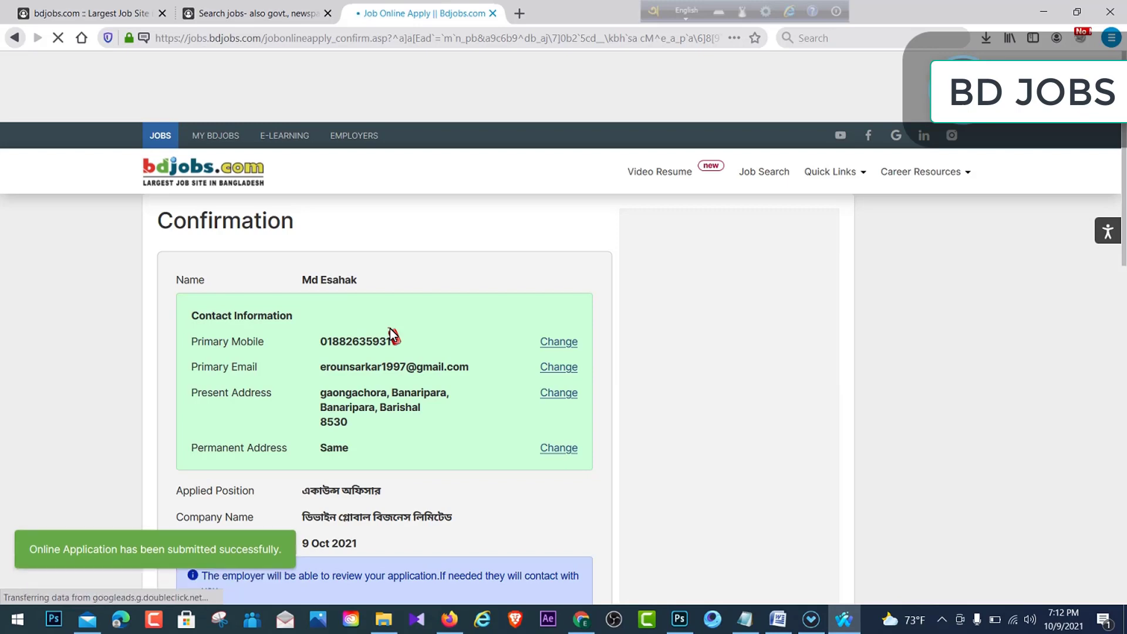
- Review the applied position on the application Confirmation page
scroll(392, 340, down, 6)
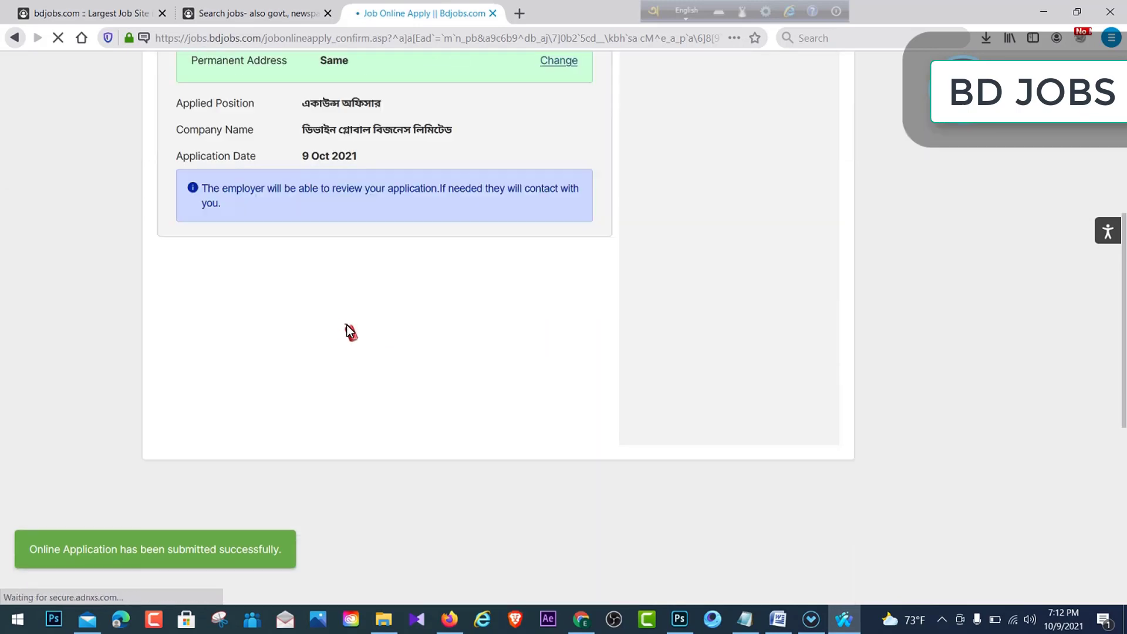
scroll(347, 329, up, 4)
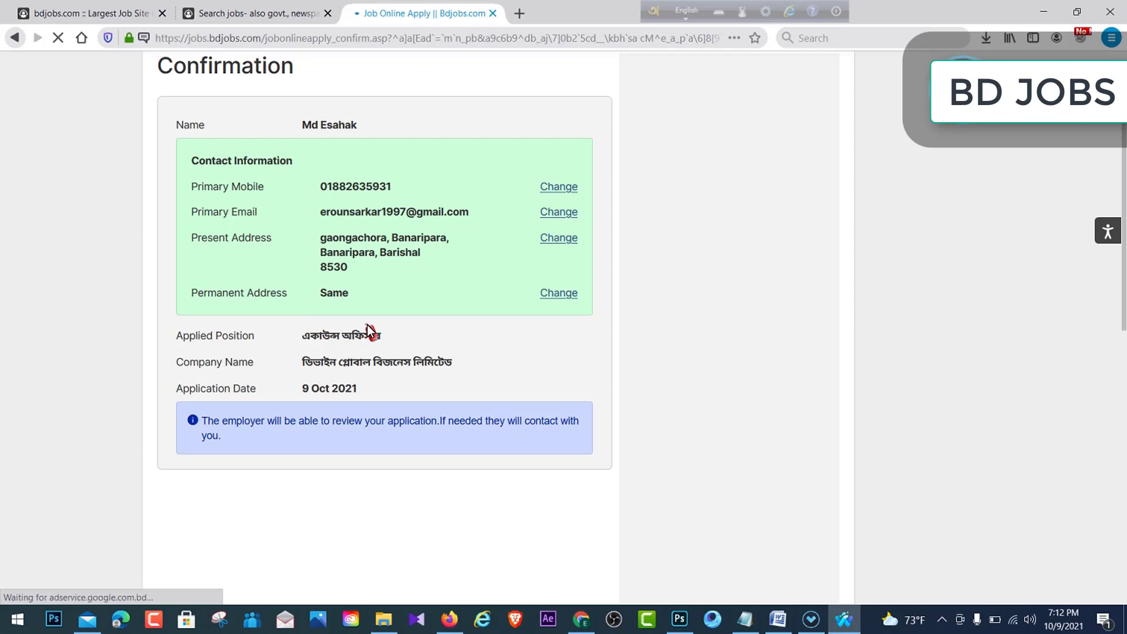
drag(382, 337, 355, 340)
click(298, 333)
click(355, 339)
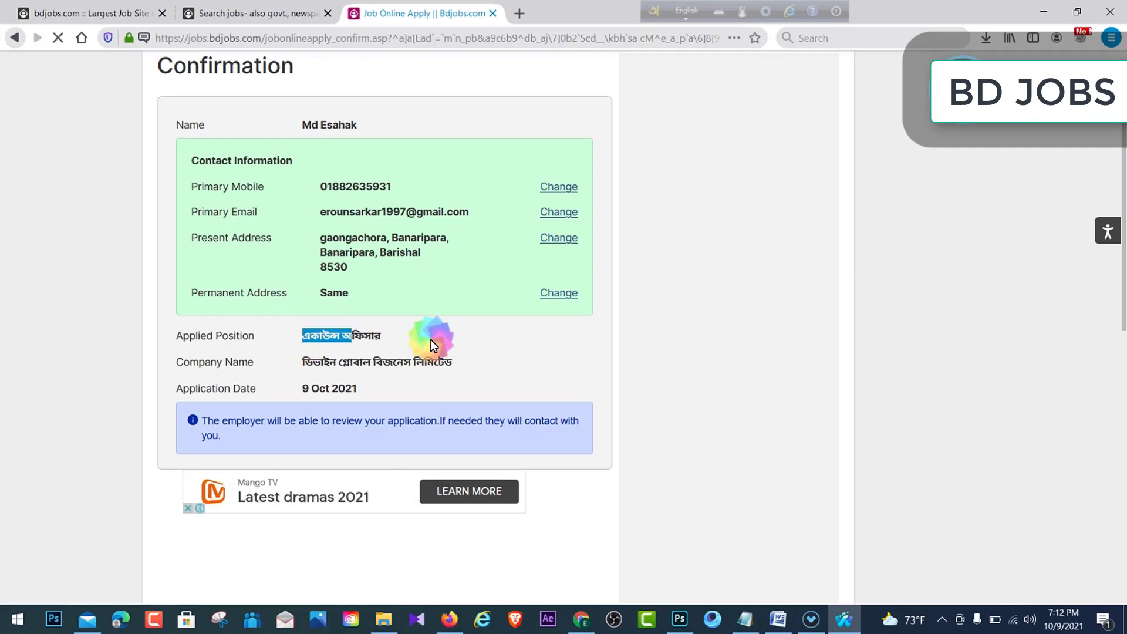
click(431, 339)
- Check the remaining confirmation details, then return to the bdjobs.com home page
scroll(388, 307, up, 3)
scroll(388, 308, down, 3)
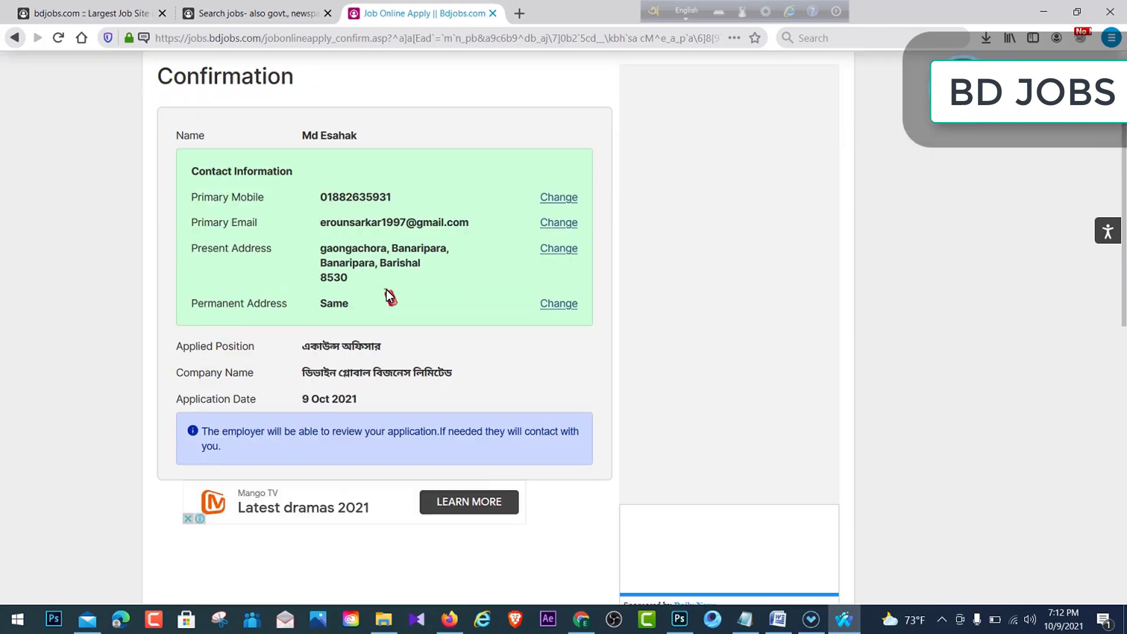
drag(321, 188, 398, 191)
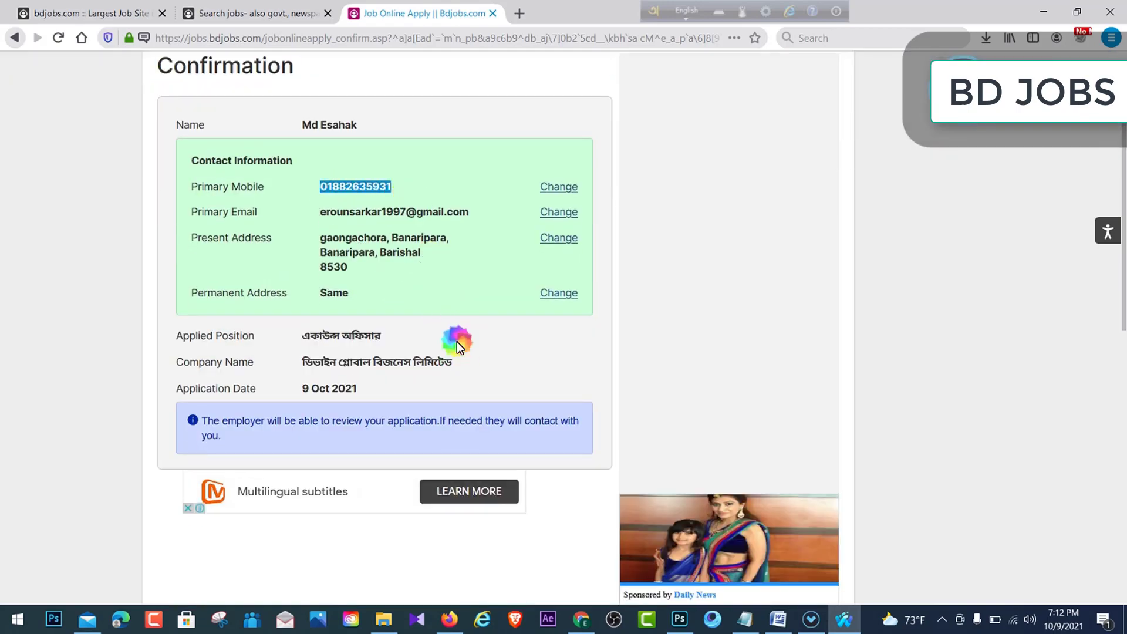
click(456, 342)
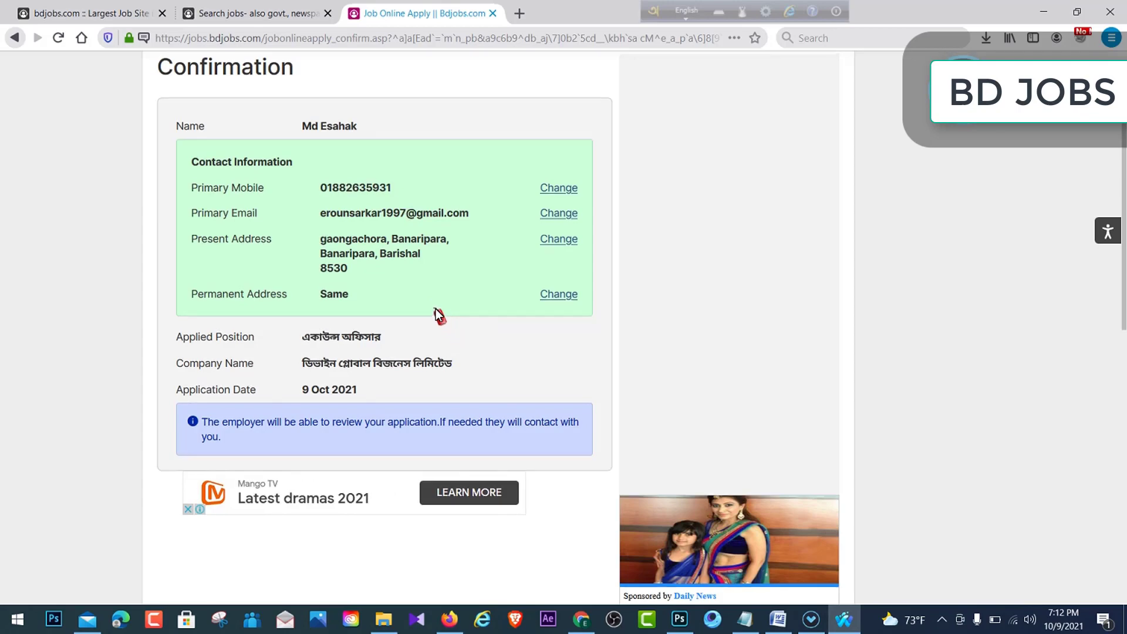
scroll(433, 315, up, 3)
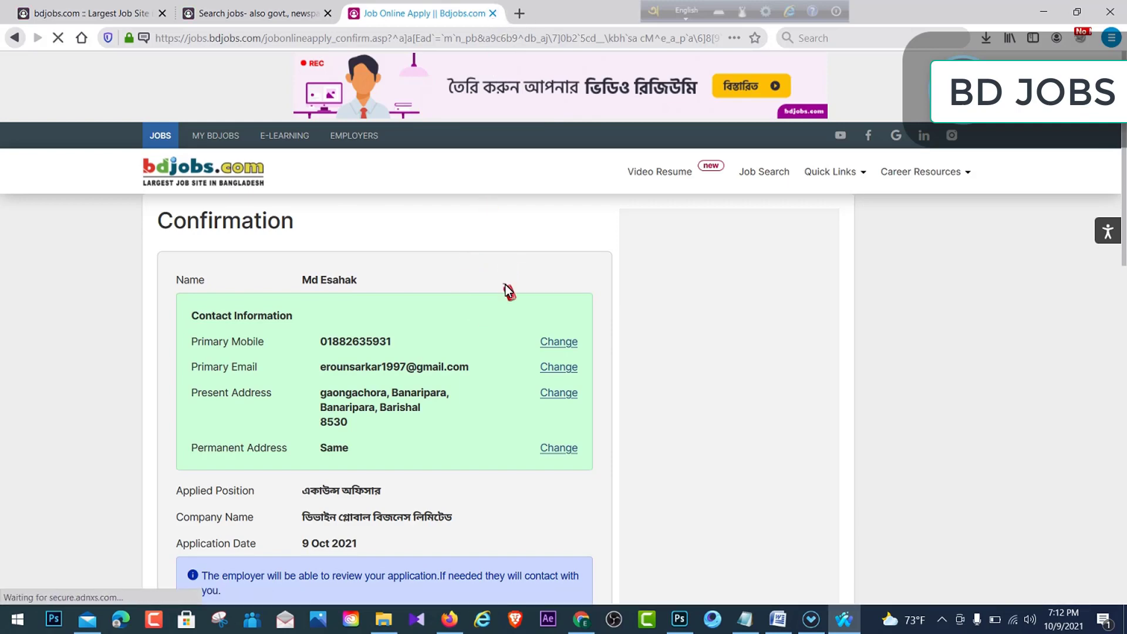
click(185, 168)
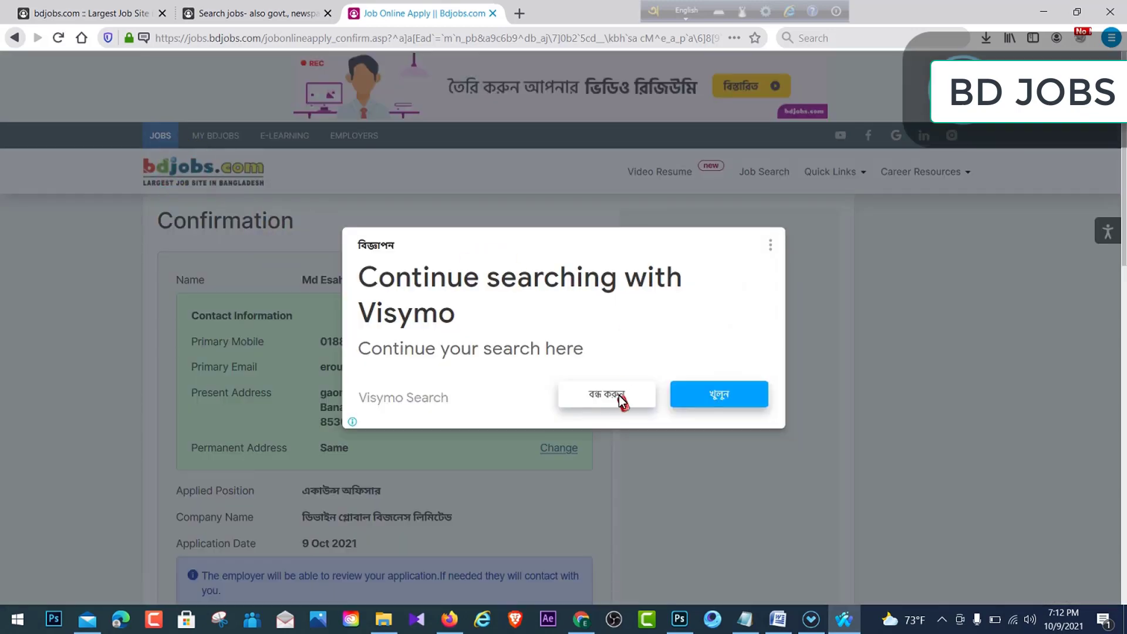
click(618, 395)
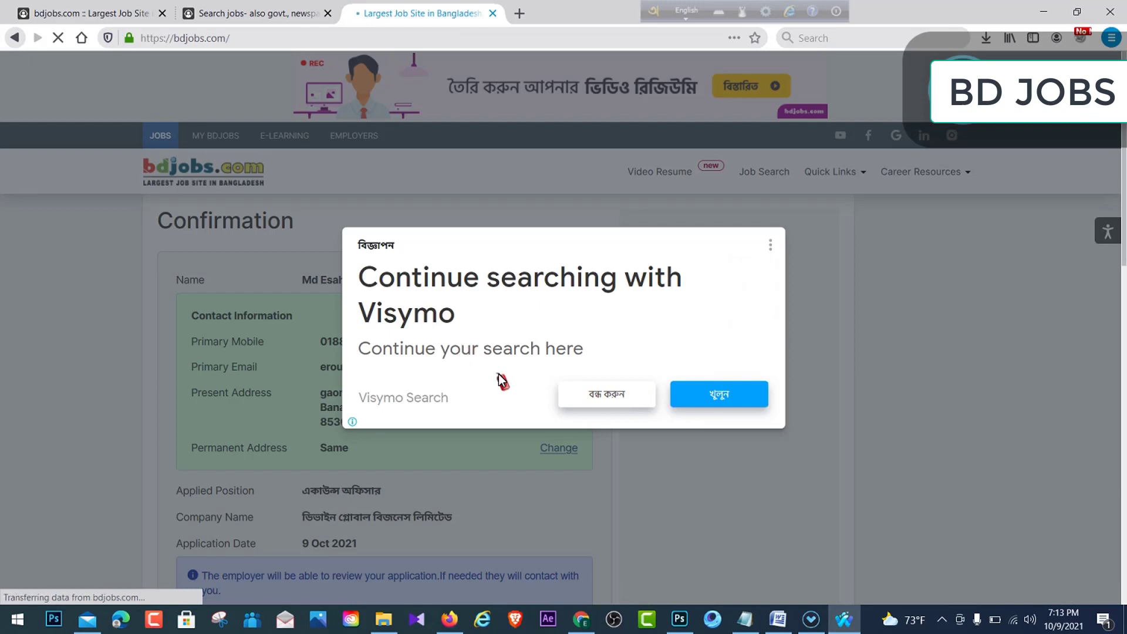
- Dismiss the ad and look over the 4,540 live jobs count and Browse Category section
click(587, 403)
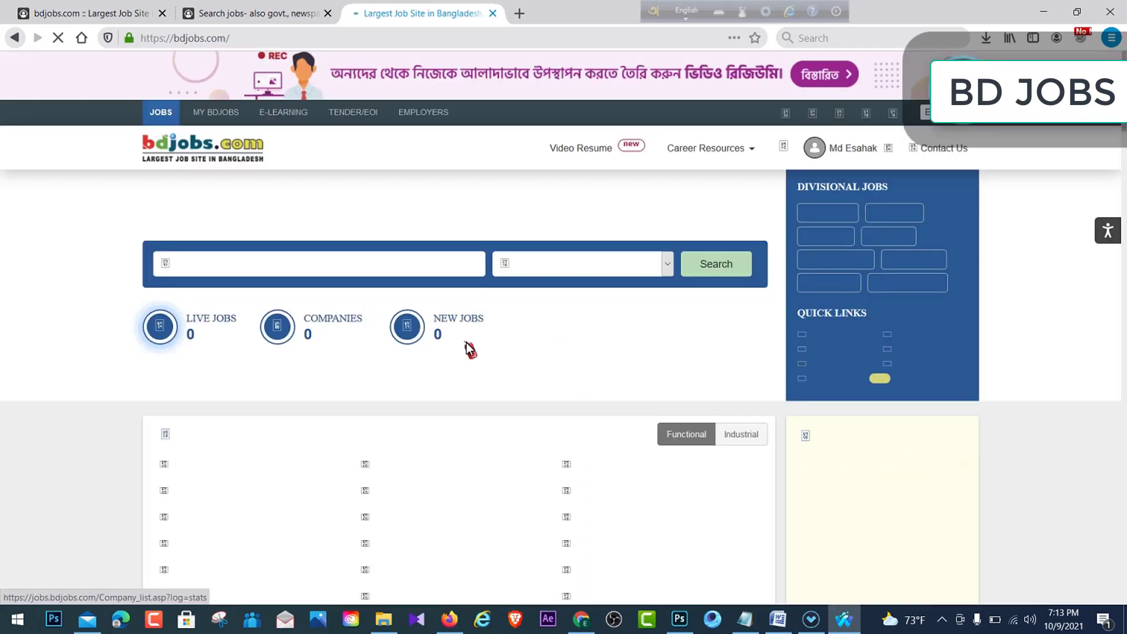
scroll(624, 339, down, 2)
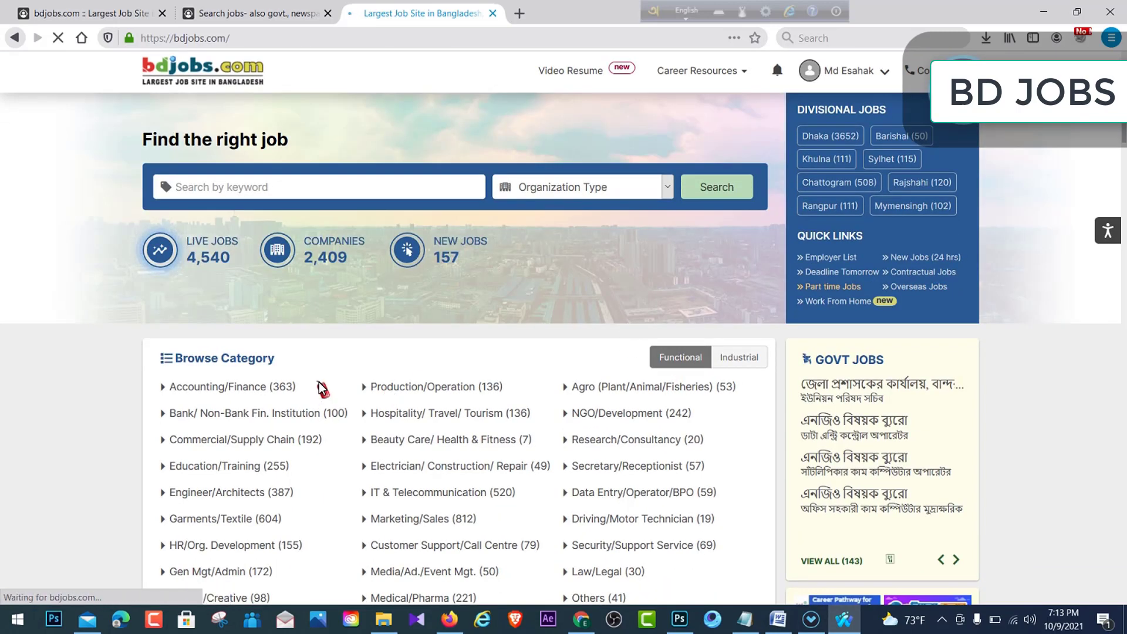
click(177, 273)
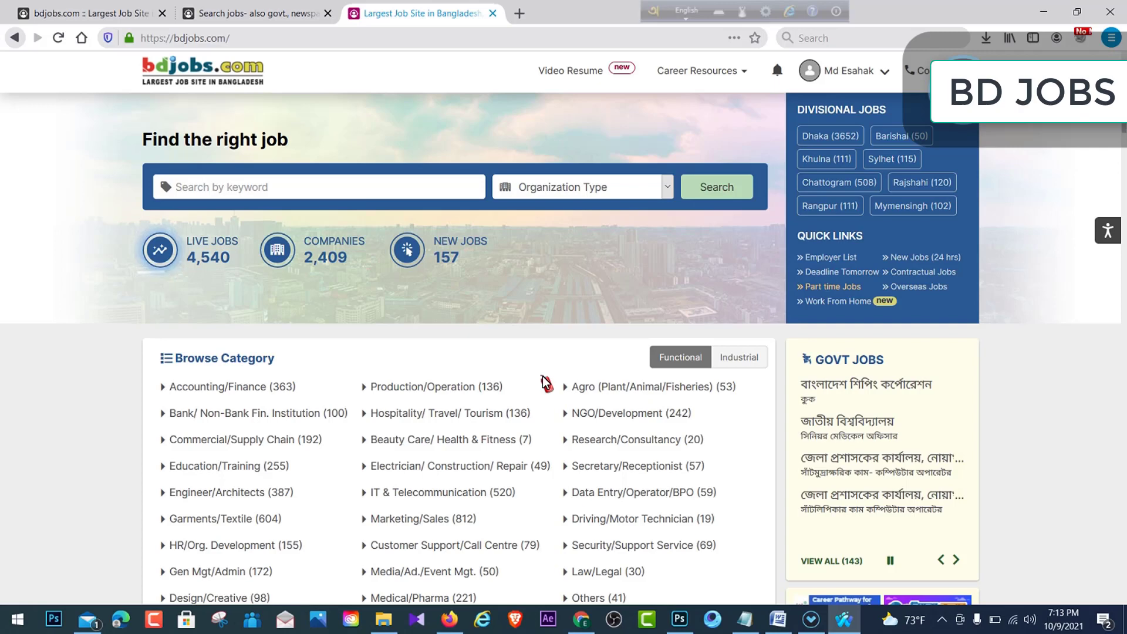
scroll(449, 417, down, 4)
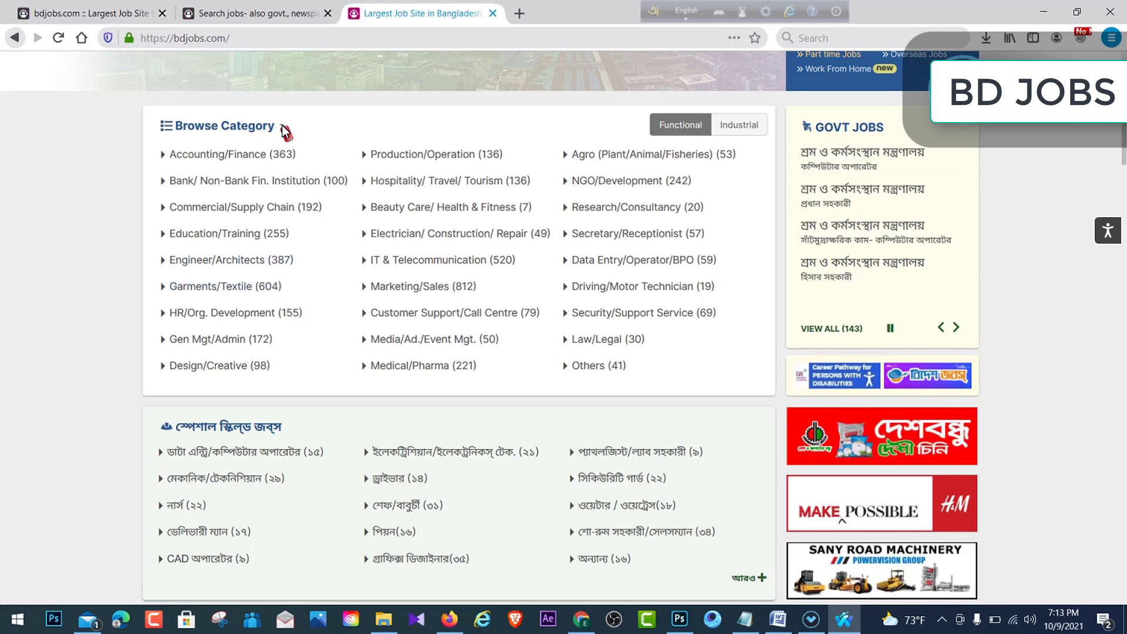
drag(265, 126, 171, 126)
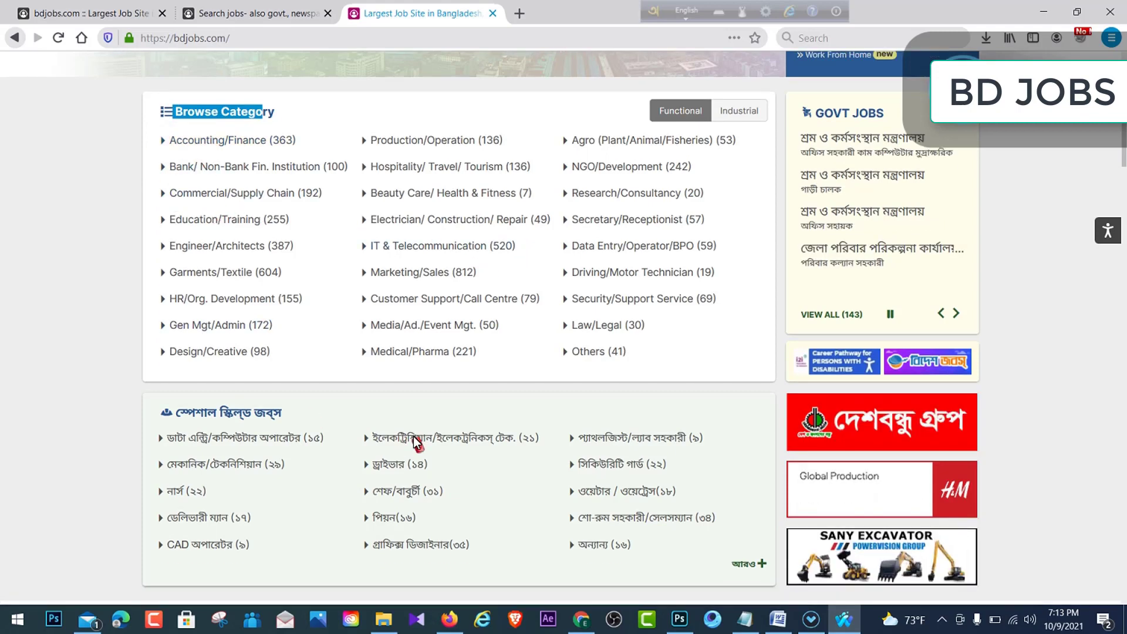
scroll(415, 441, down, 3)
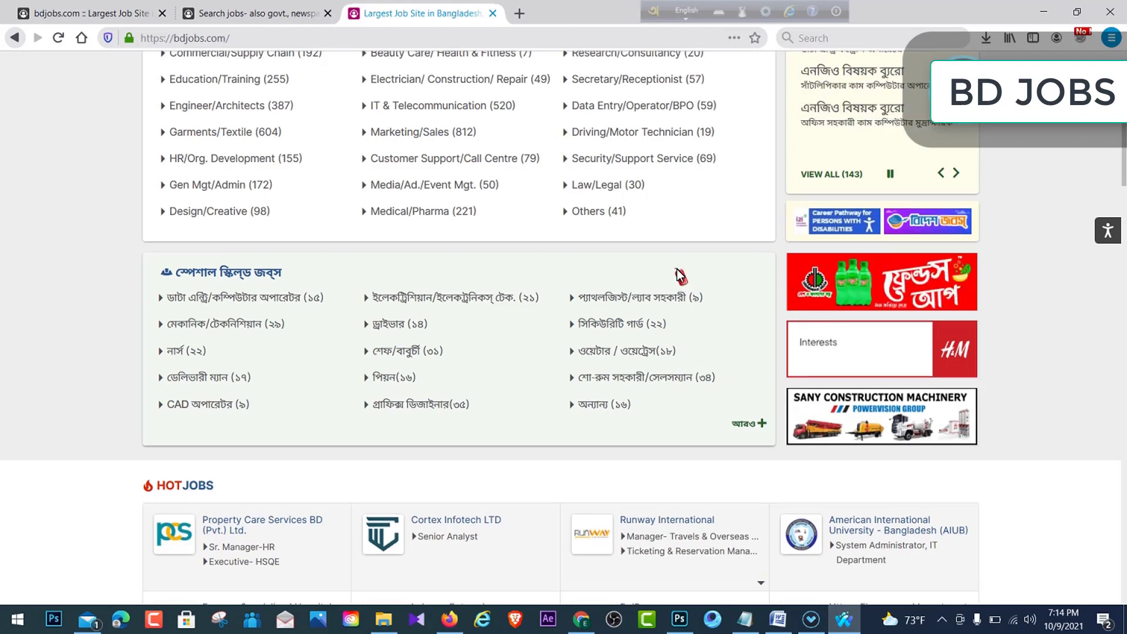
scroll(680, 274, up, 3)
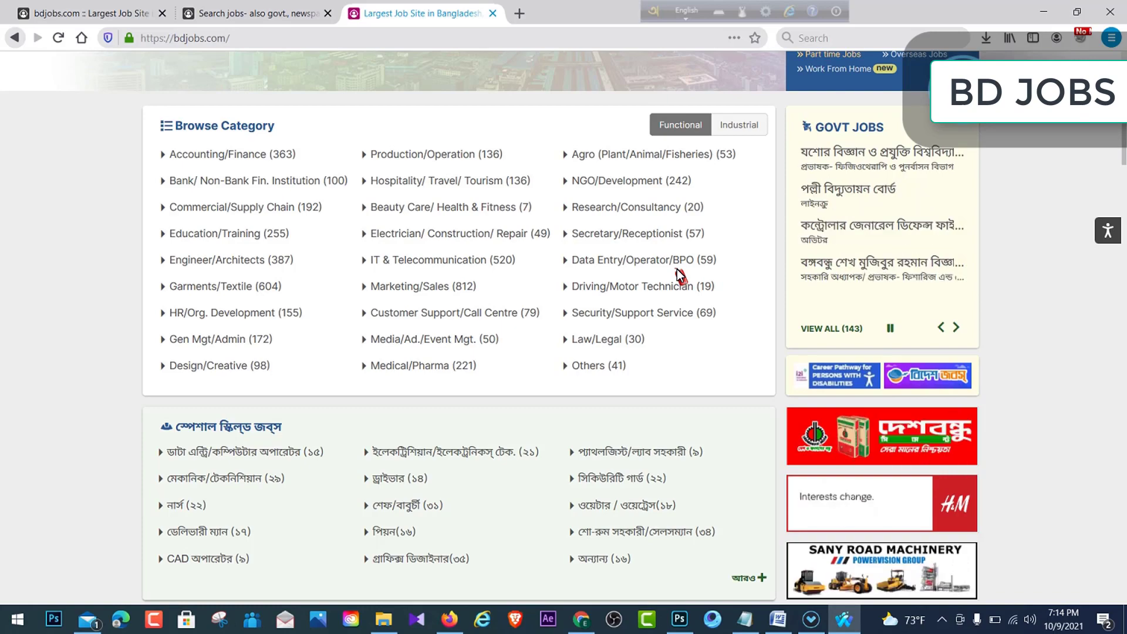
scroll(583, 272, up, 3)
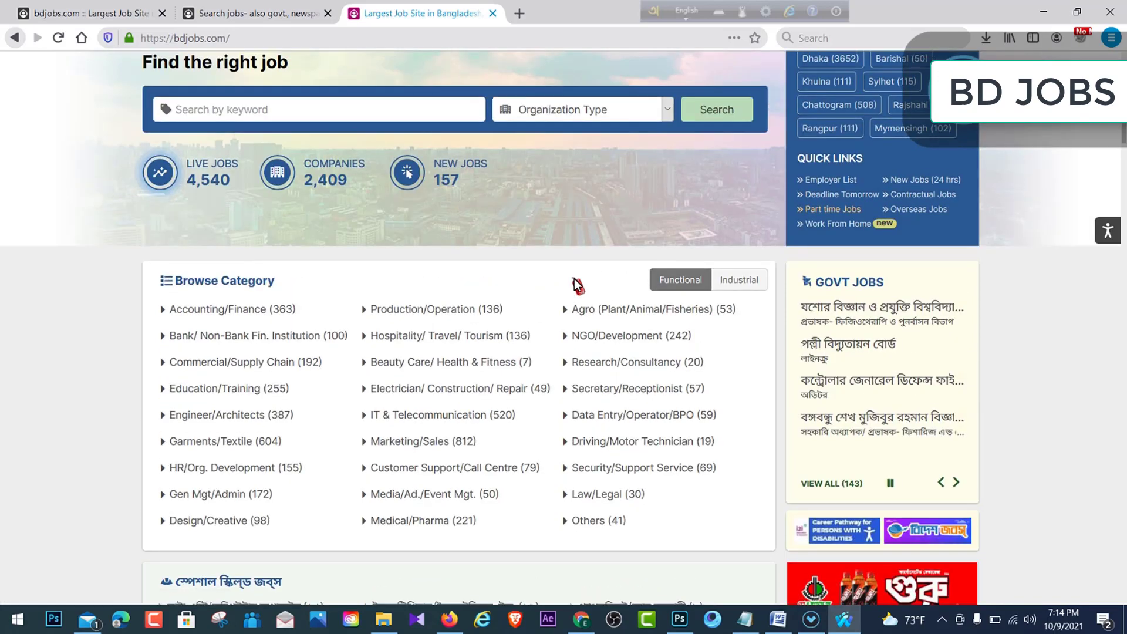